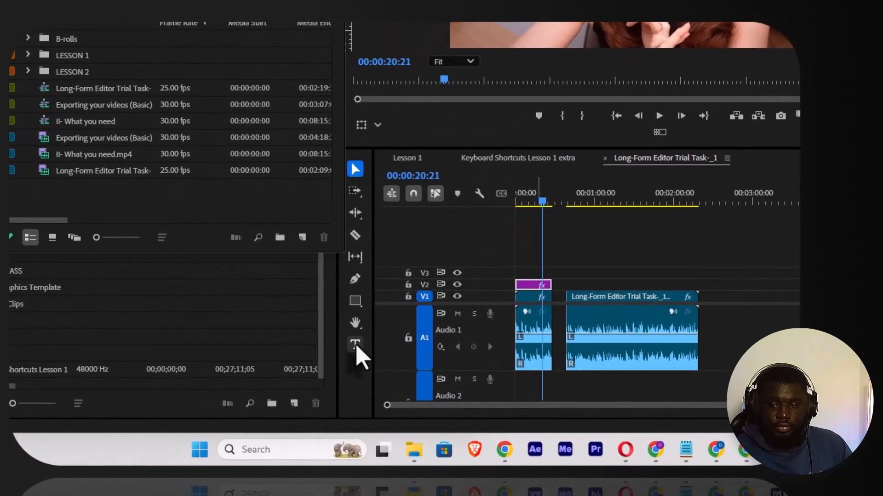
Activate the Type tool and delete the existing title clip on track V2.
{"action": "left_click", "coordinate": [279, 393]}
{"action": "left_click", "coordinate": [357, 347]}
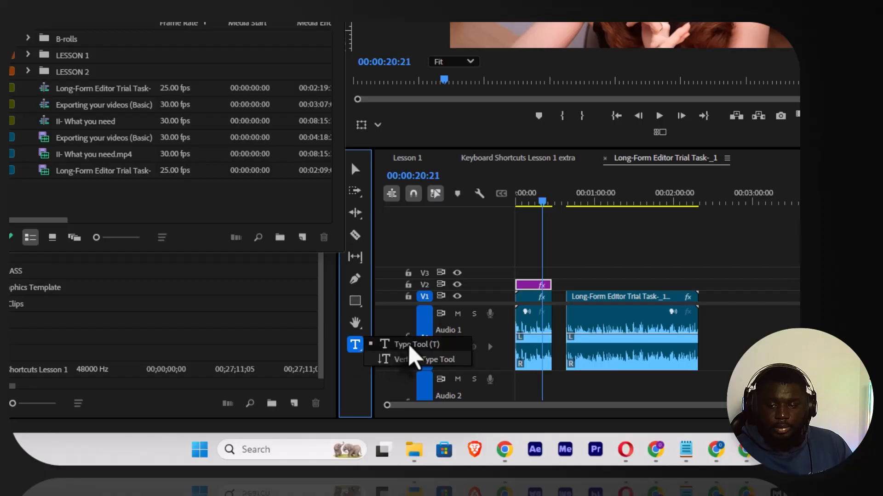
{"action": "left_click", "coordinate": [573, 281]}
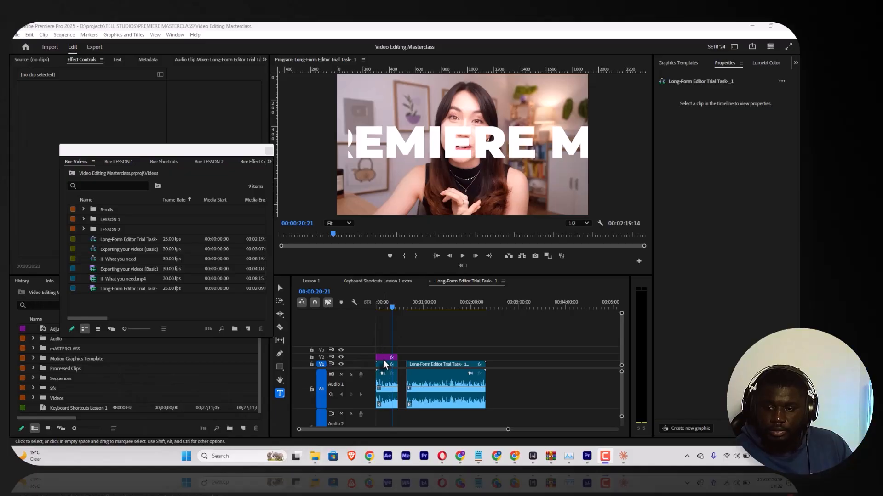
{"action": "left_click", "coordinate": [384, 360]}
{"action": "key", "text": "Delete"}
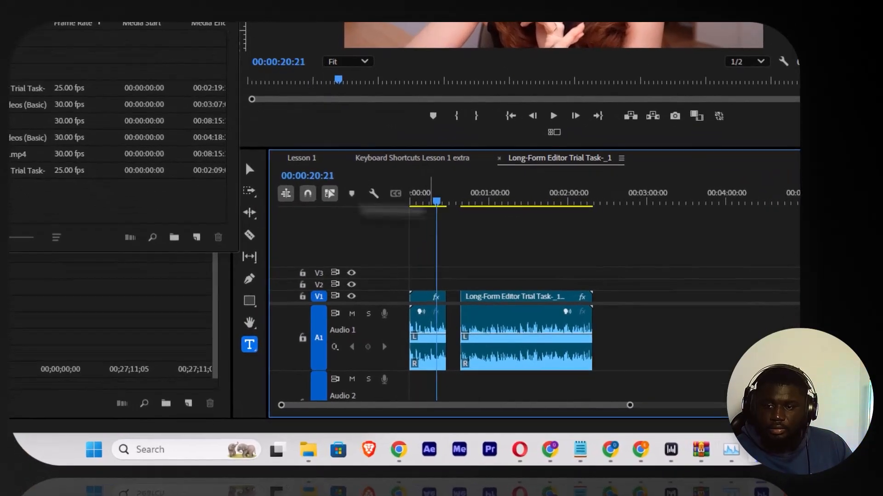
Move the playhead to the start of the sequence and delete the second clip on V1 with its audio.
{"action": "key", "text": "Home"}
{"action": "left_click_drag", "start_coordinate": [630, 405], "coordinate": [481, 406]}
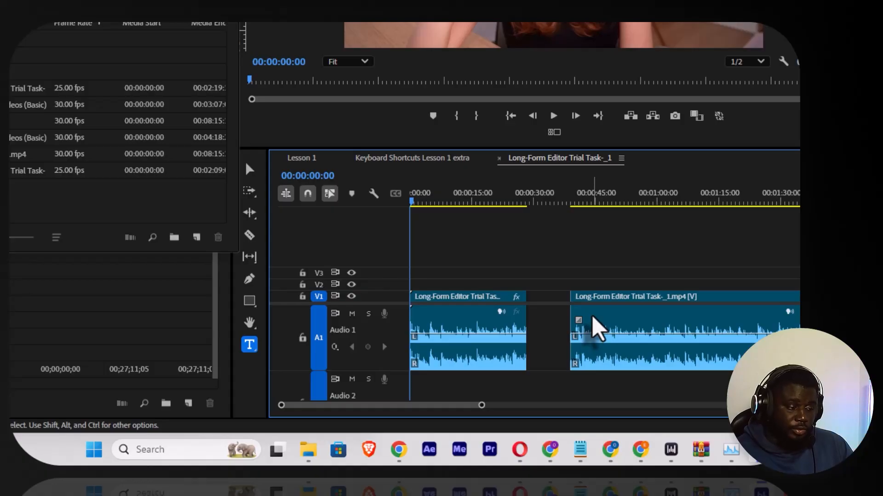
{"action": "left_click", "coordinate": [592, 327]}
{"action": "key", "text": "Delete"}
Play to 00:00:02:22 and add the text "The average person now spends 7 hours a day" across the video frame.
{"action": "key", "text": "space"}
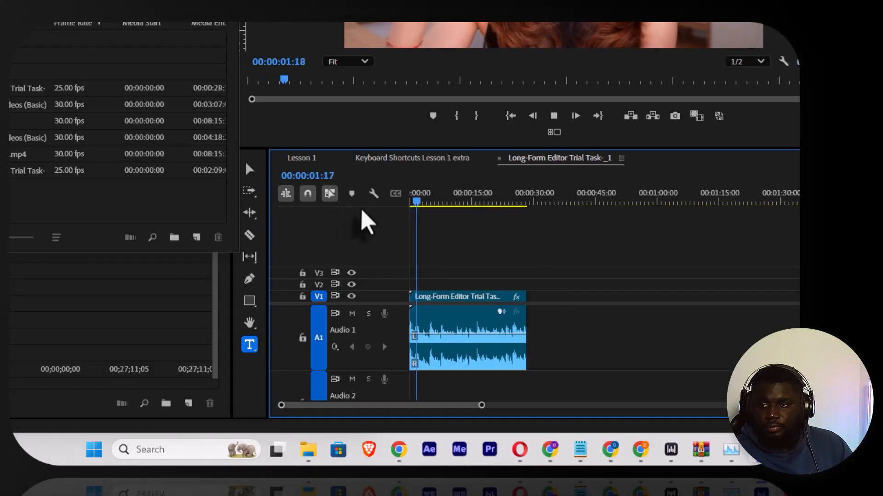
{"action": "key", "text": "space"}
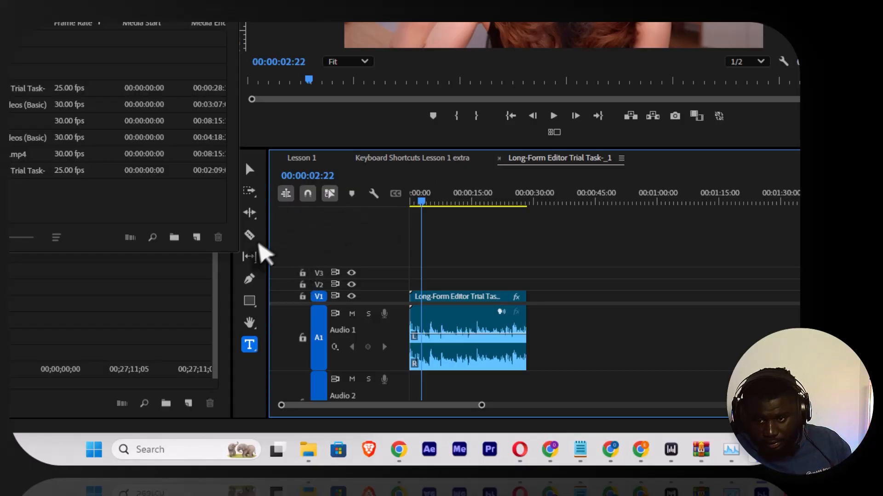
{"action": "left_click", "coordinate": [370, 150]}
{"action": "type", "text": "The"}
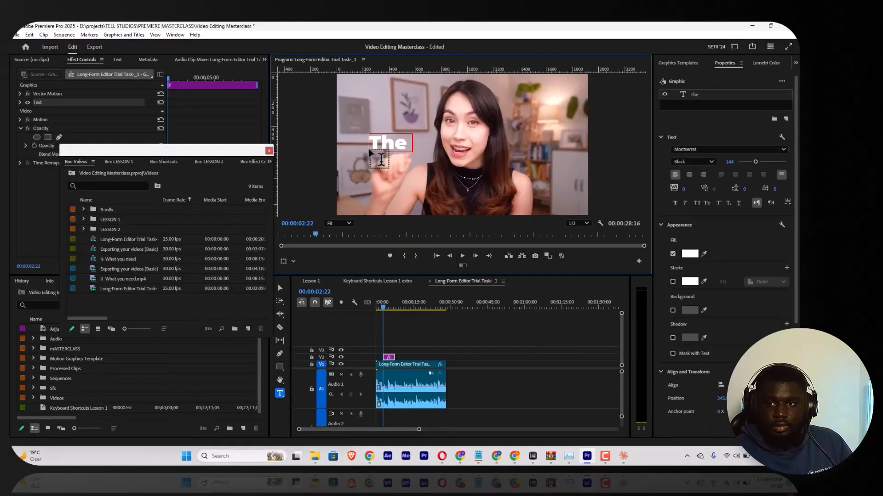
{"action": "type", "text": " average person now spends 7 hours a day"}
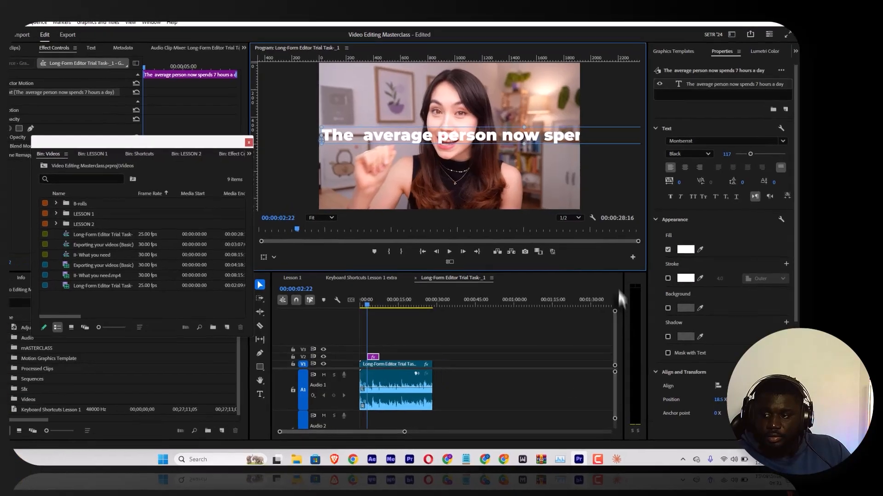
Enlarge the video tracks and move the text clip on V2 to start at about 4 seconds.
{"action": "left_click_drag", "start_coordinate": [621, 313], "coordinate": [622, 317]}
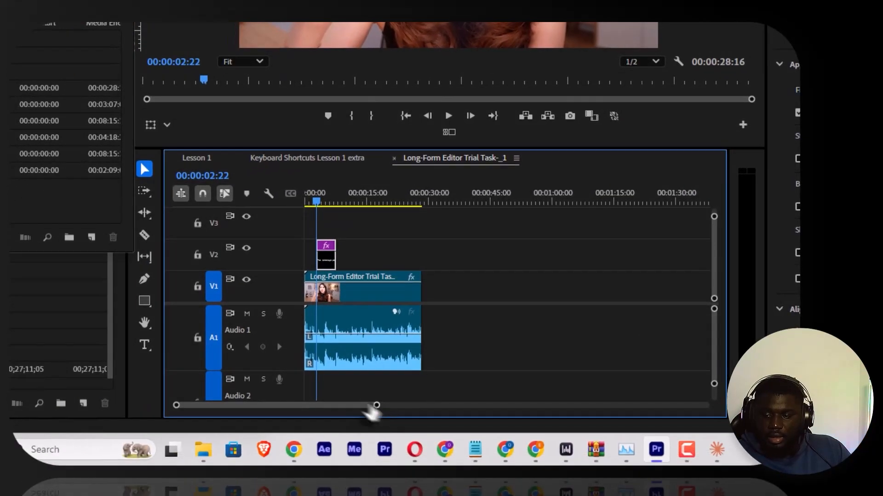
{"action": "left_click_drag", "start_coordinate": [298, 427], "coordinate": [175, 428]}
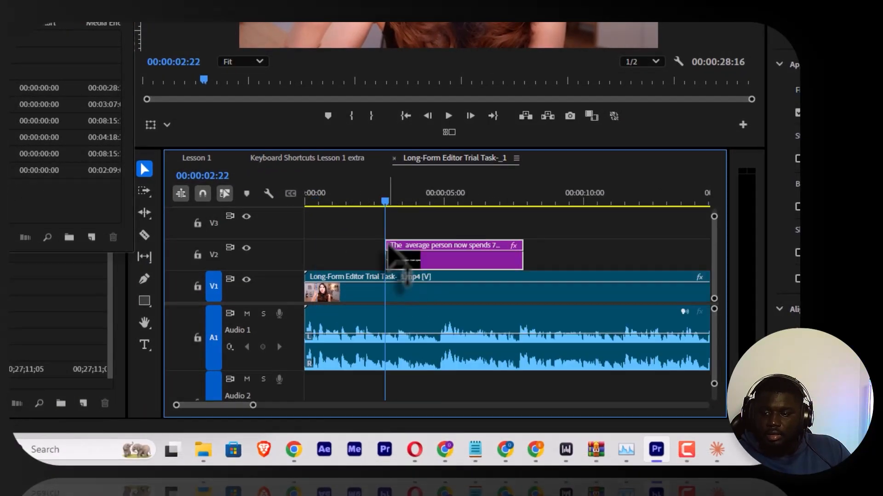
{"action": "left_click_drag", "start_coordinate": [308, 265], "coordinate": [256, 266]}
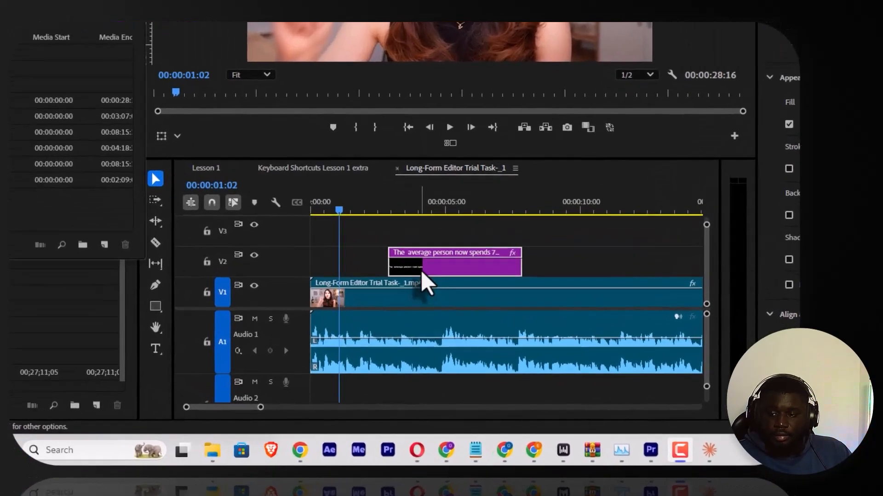
{"action": "left_click_drag", "start_coordinate": [399, 274], "coordinate": [428, 267]}
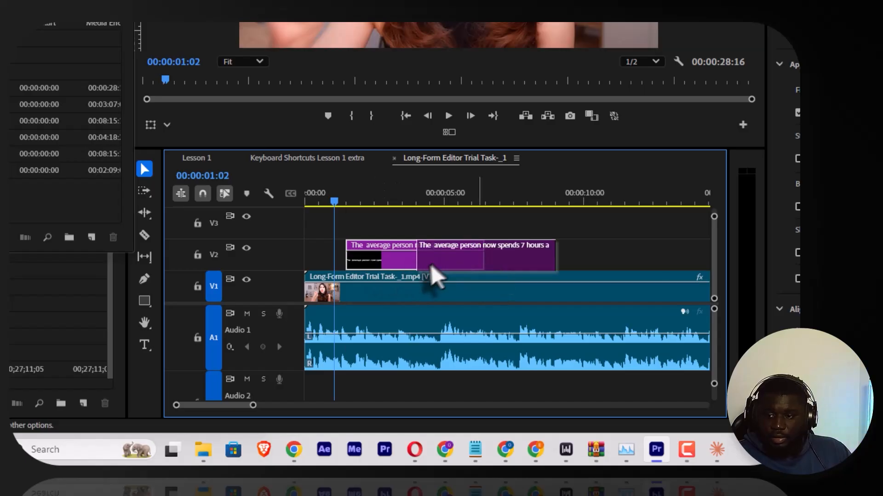
Play back the opening and move the text clip on V2 to the start of the sequence.
{"action": "key", "text": "space"}
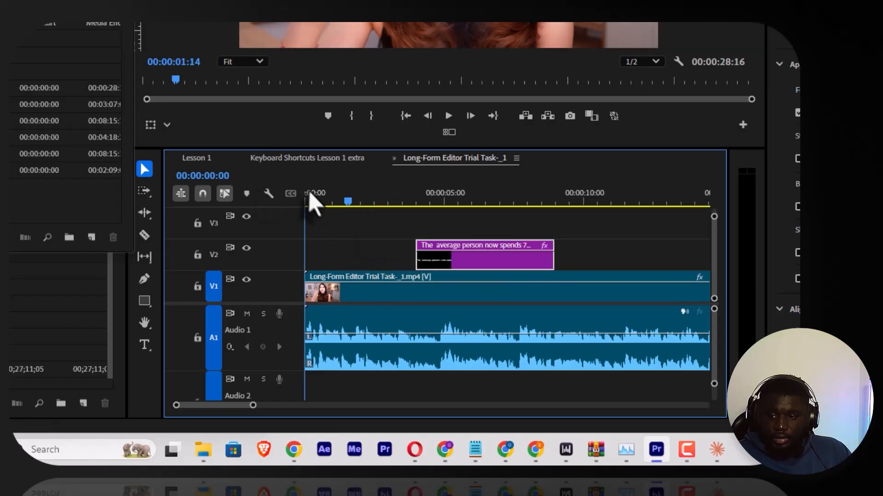
{"action": "key", "text": "Home"}
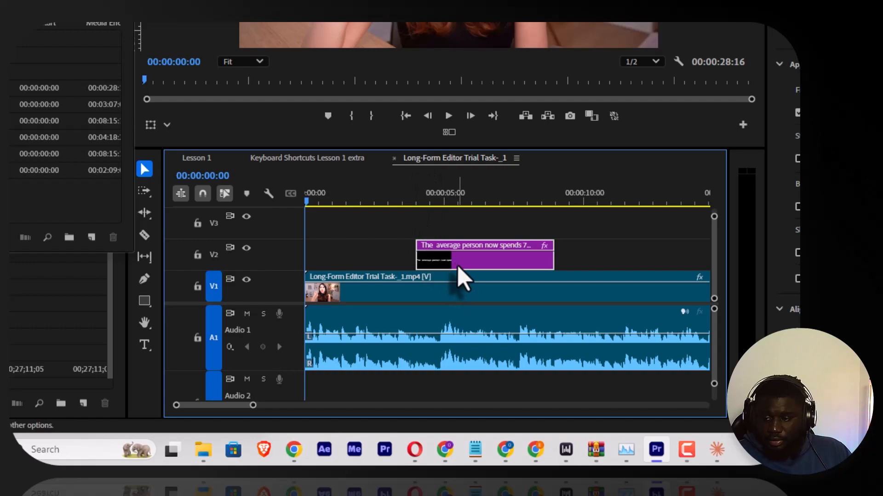
{"action": "key", "text": "space"}
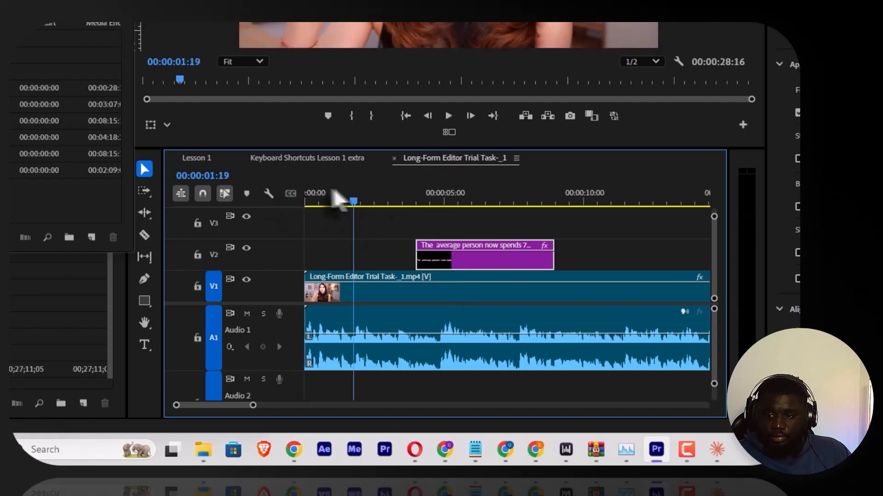
{"action": "left_click_drag", "start_coordinate": [506, 257], "coordinate": [395, 258]}
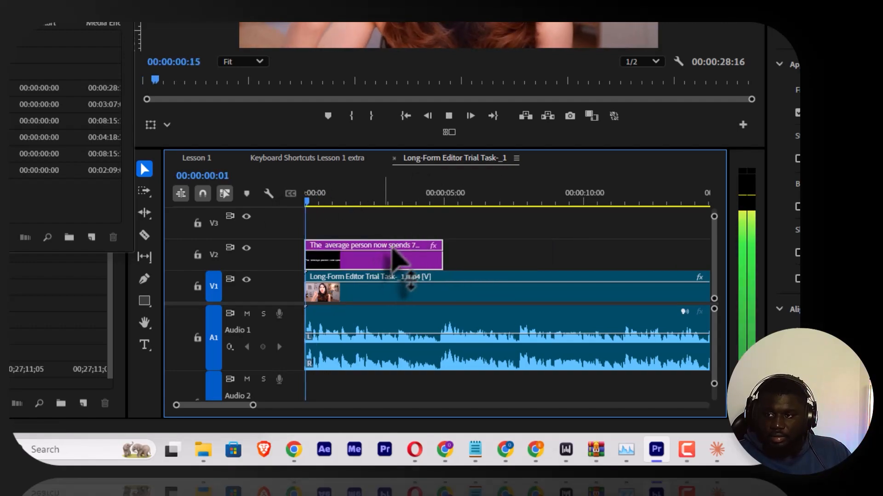
{"action": "key", "text": "space"}
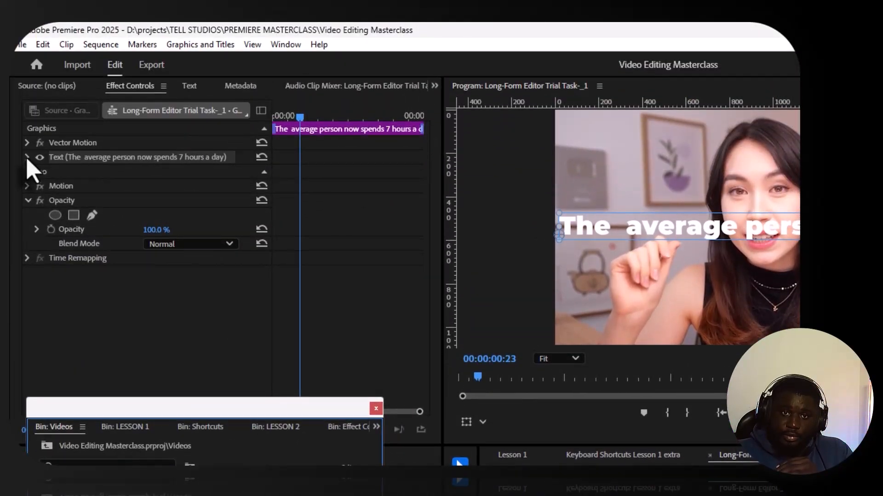
Examine the text layer's source text settings, including font, fill, stroke, background and shadow.
{"action": "left_click", "coordinate": [27, 156]}
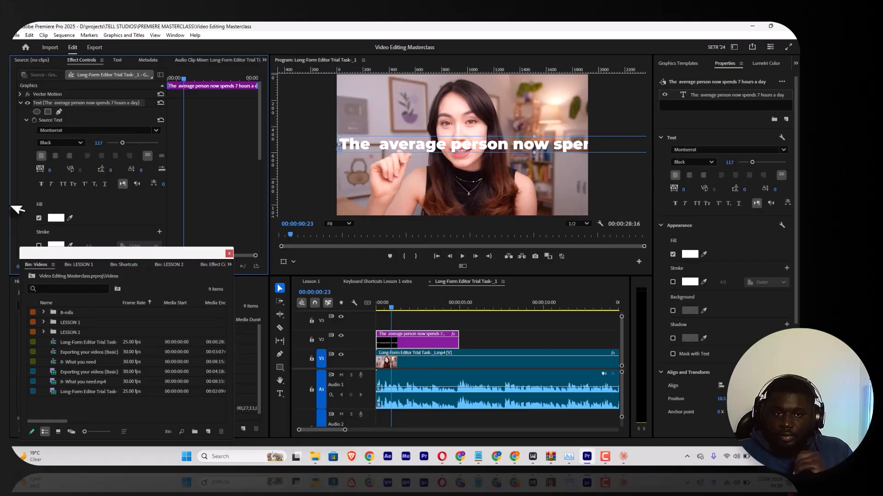
{"action": "scroll", "coordinate": [99, 197], "scroll_direction": "down", "scroll_amount": 3}
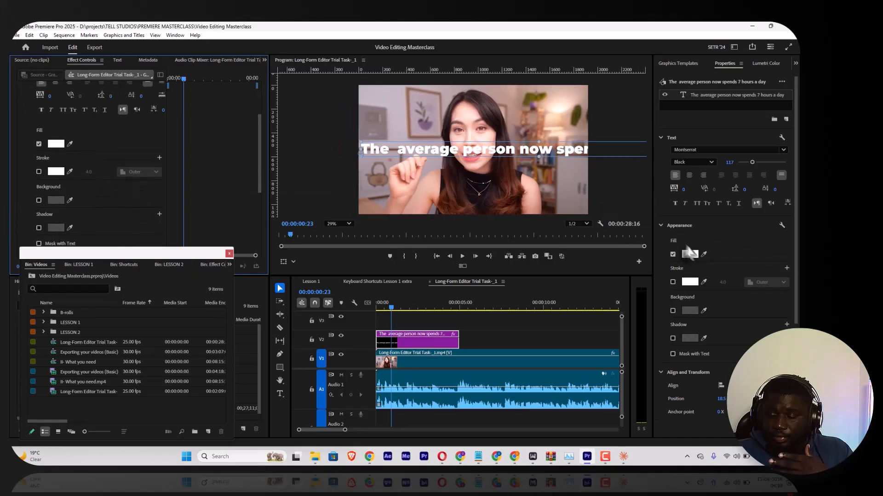
{"action": "scroll", "coordinate": [717, 230], "scroll_direction": "down", "scroll_amount": 4}
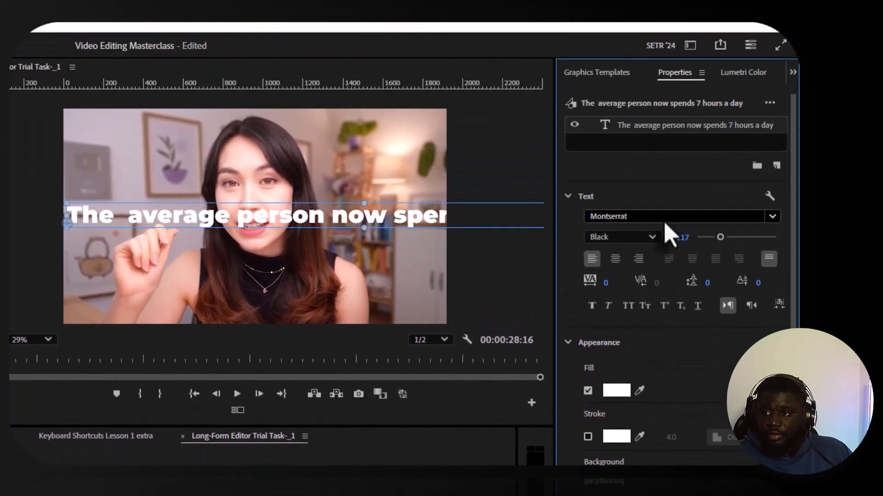
Search the fonts for "mont" and "inetr", and change the text's font to Lato.
{"action": "left_click", "coordinate": [660, 235]}
{"action": "left_click", "coordinate": [659, 210]}
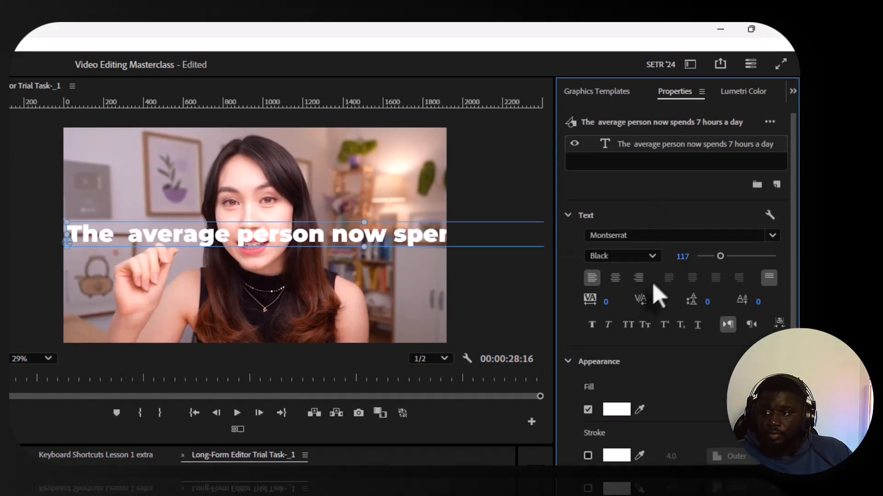
{"action": "left_click", "coordinate": [650, 236]}
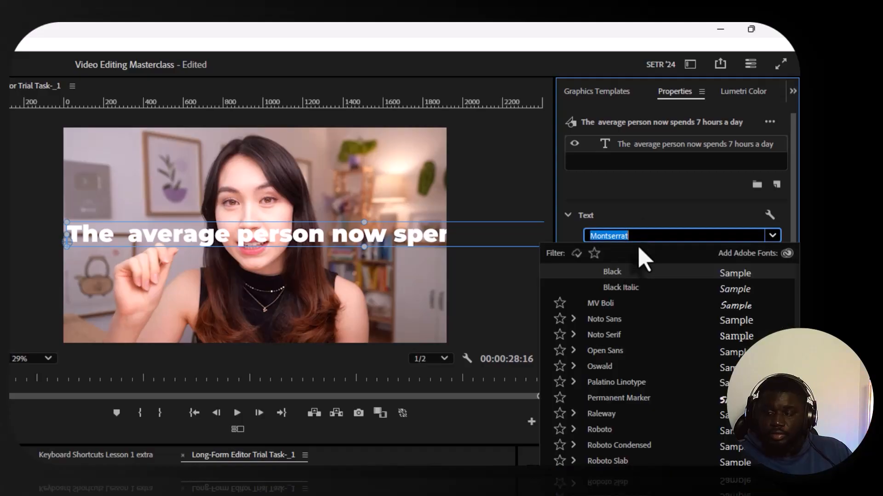
{"action": "type", "text": "mont"}
{"action": "left_click", "coordinate": [772, 235]}
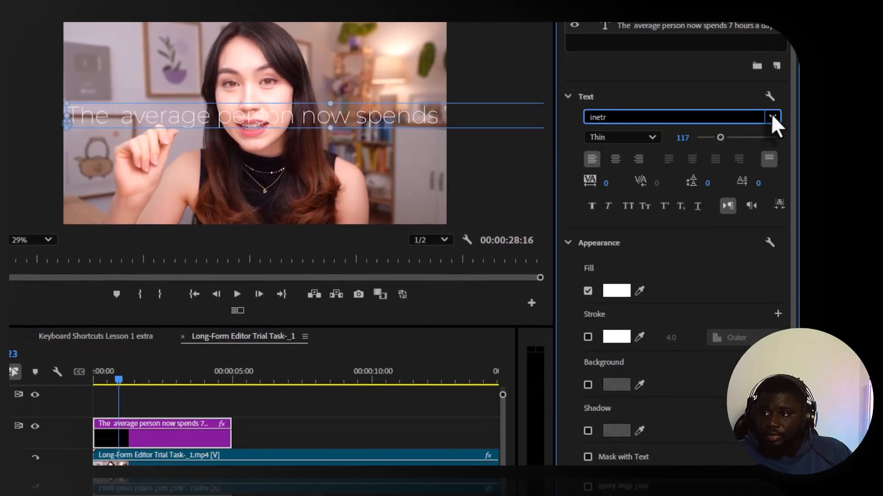
{"action": "left_click", "coordinate": [772, 236]}
{"action": "scroll", "coordinate": [666, 221], "scroll_direction": "up", "scroll_amount": 5}
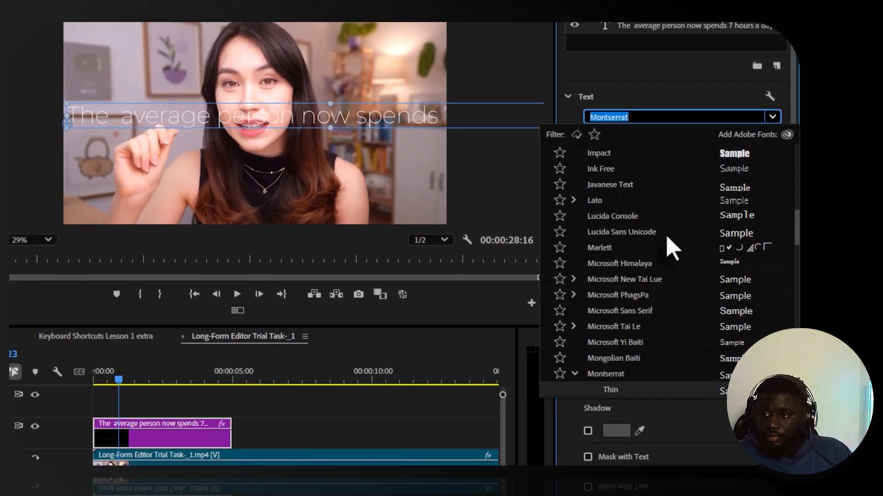
{"action": "left_click", "coordinate": [662, 216]}
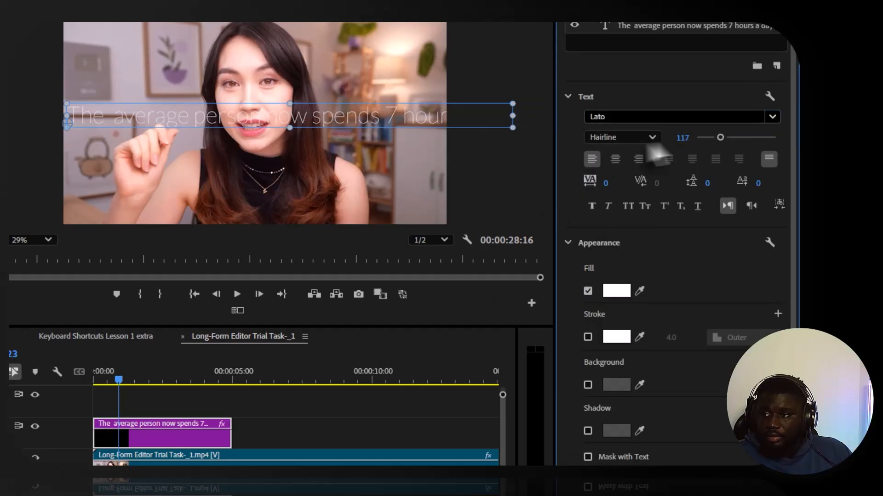
Try the Regular and Black Italic styles on the Lato text.
{"action": "left_click", "coordinate": [639, 138]}
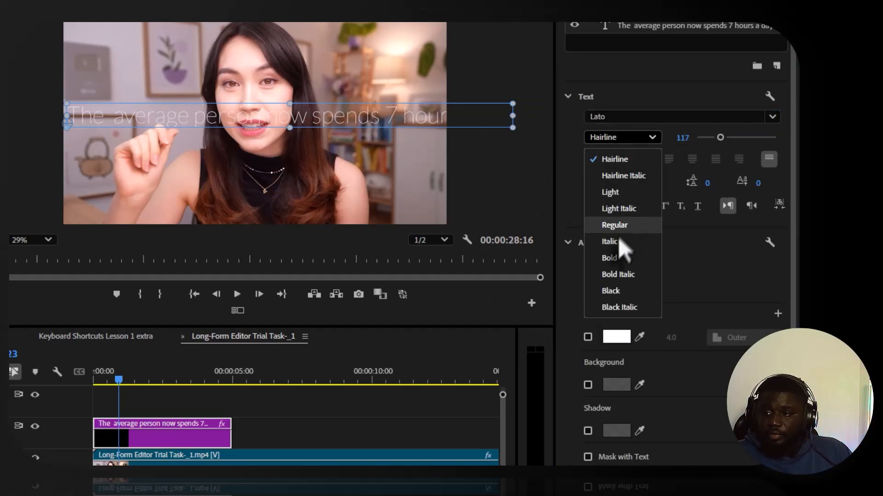
{"action": "left_click", "coordinate": [618, 224]}
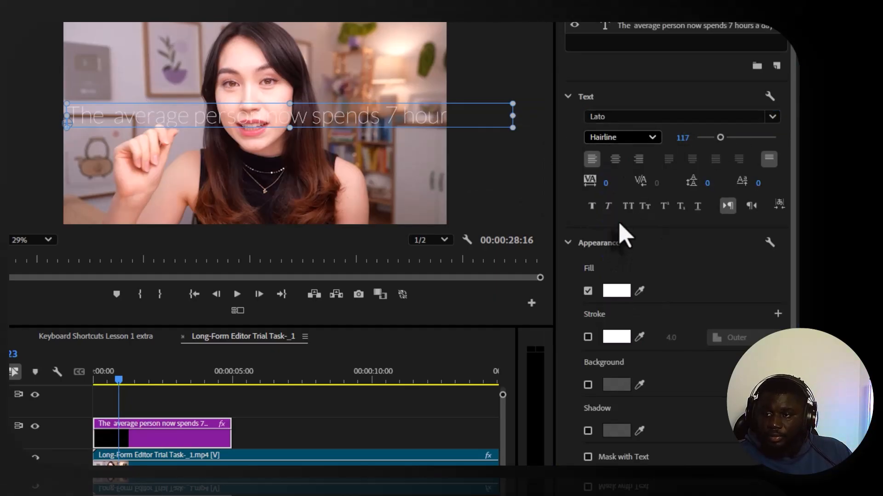
{"action": "left_click", "coordinate": [639, 137]}
{"action": "left_click", "coordinate": [621, 307]}
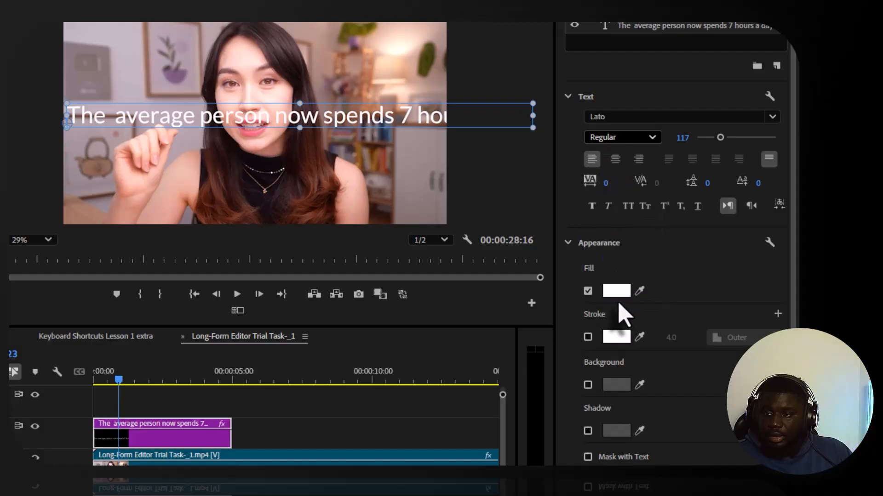
{"action": "left_click", "coordinate": [616, 291]}
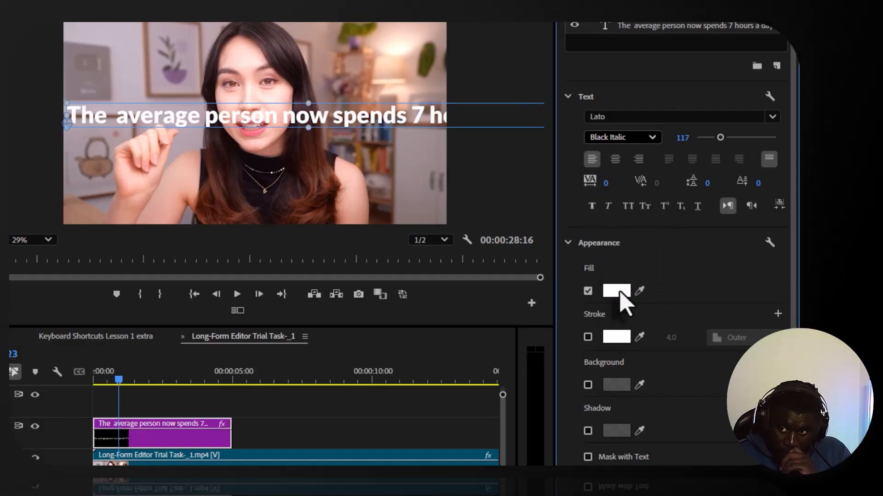
Change the text's font to Bangers.
{"action": "left_click", "coordinate": [638, 113]}
{"action": "scroll", "coordinate": [640, 240], "scroll_direction": "up", "scroll_amount": 1}
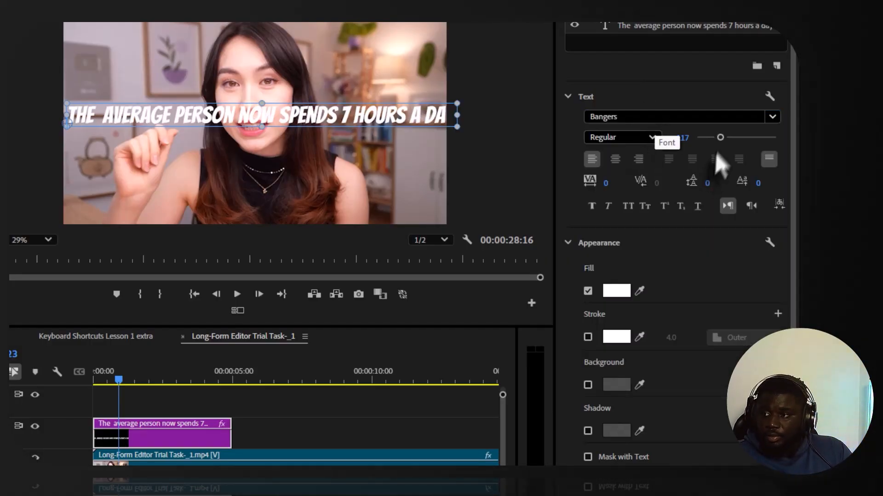
{"action": "left_click", "coordinate": [777, 118]}
{"action": "left_click", "coordinate": [777, 118]}
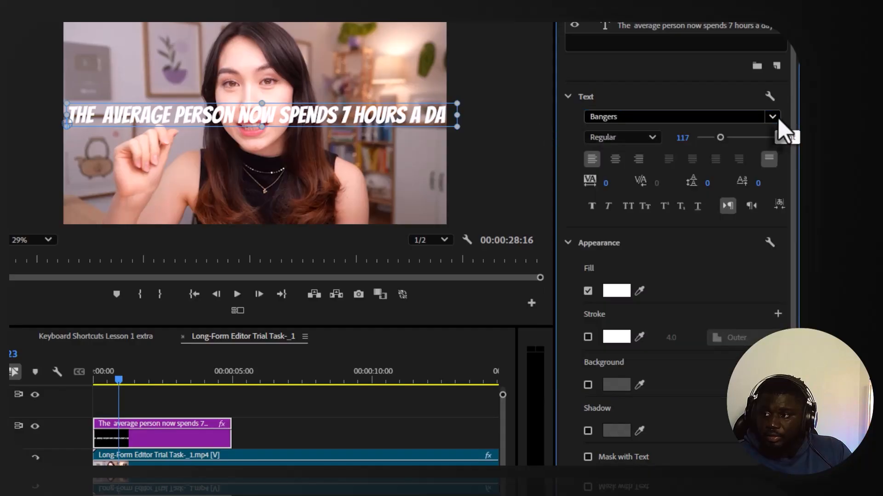
Search the font list for "popp".
{"action": "left_click", "coordinate": [772, 118]}
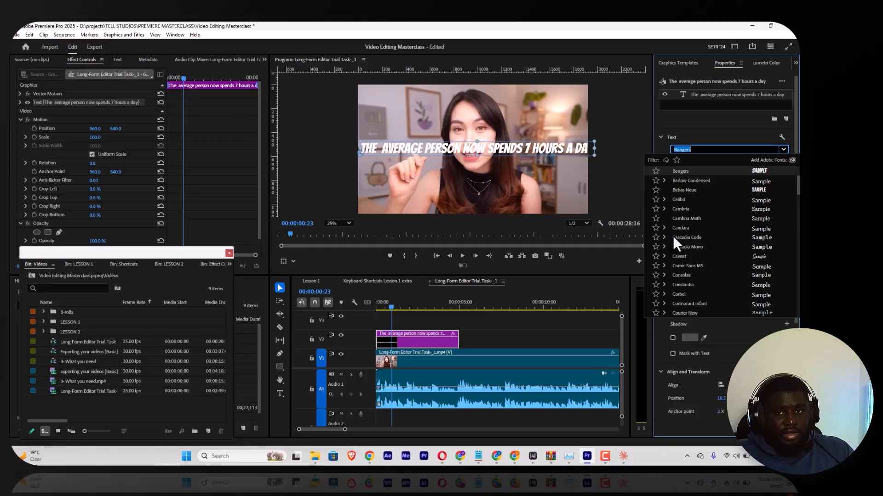
{"action": "type", "text": "ds"}
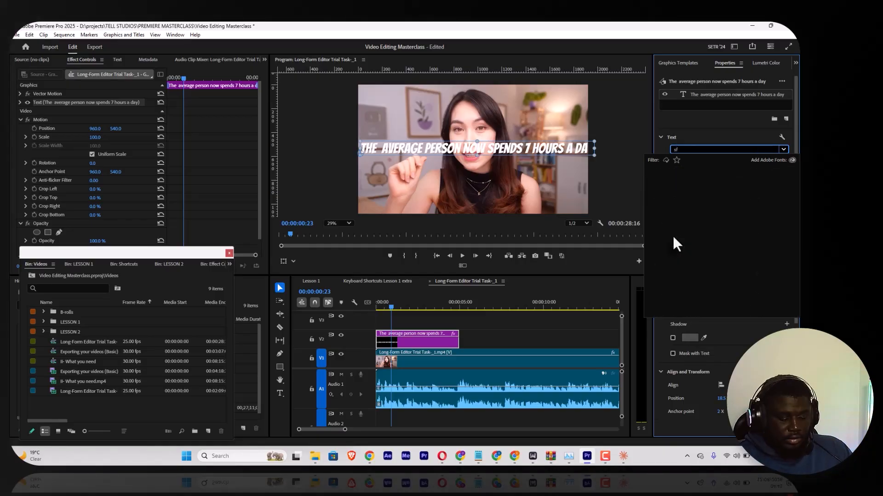
{"action": "key", "text": "ctrl+a"}
{"action": "key", "text": "BackSpace"}
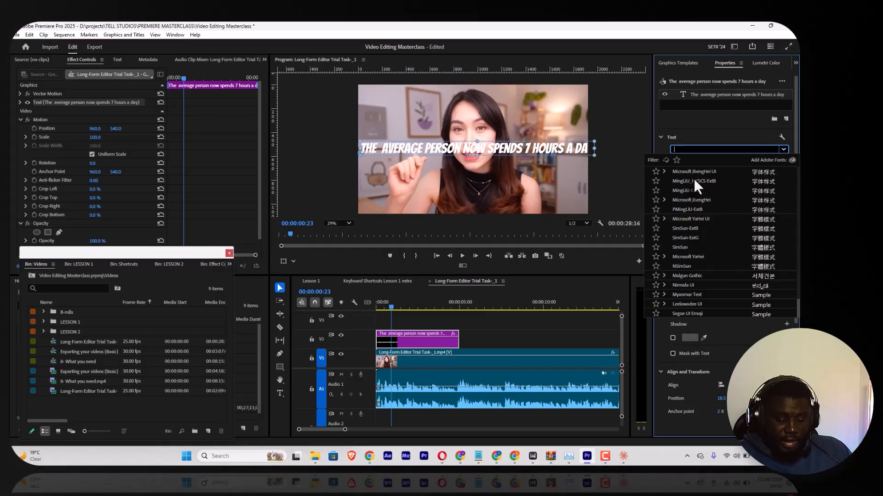
{"action": "type", "text": "popp"}
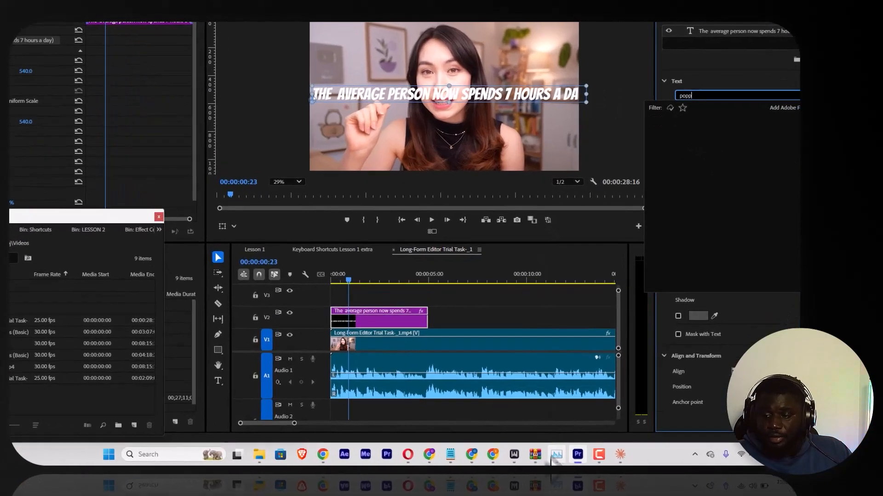
Switch to Chrome, search for "download poppins font" and open the Google Fonts result for Poppins.
{"action": "left_click", "coordinate": [515, 456]}
{"action": "left_click", "coordinate": [117, 47]}
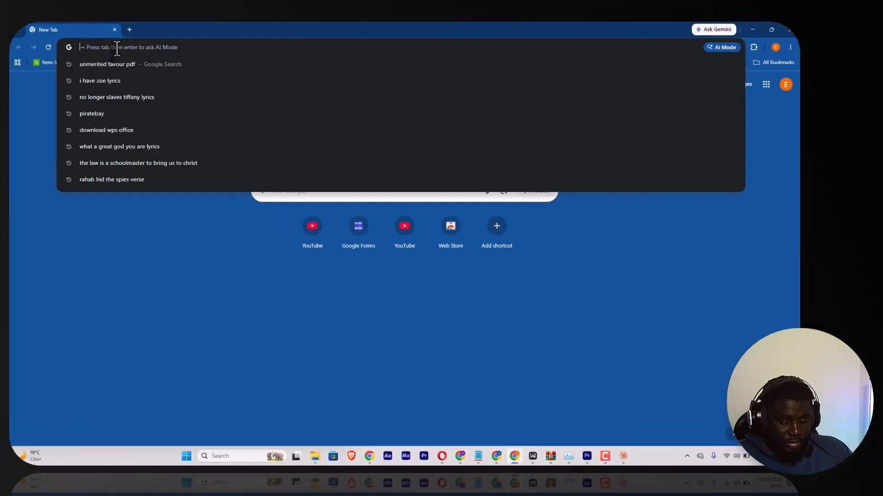
{"action": "type", "text": "download poppins"}
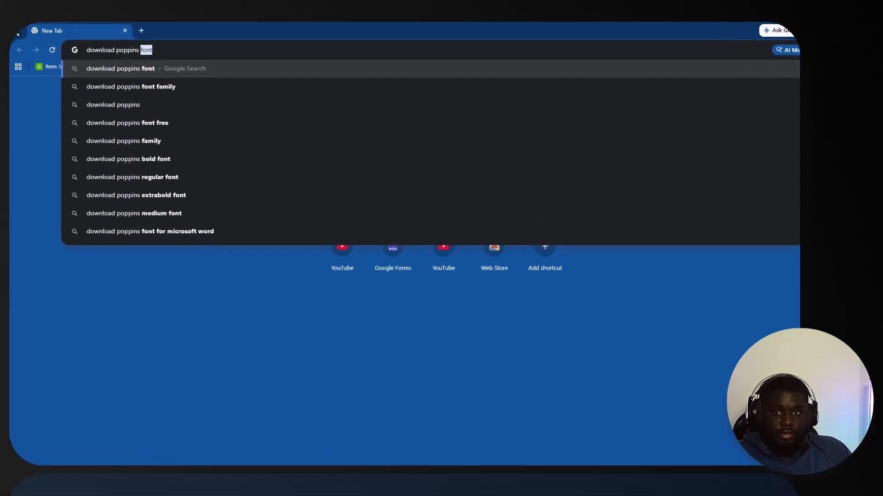
{"action": "key", "text": "Return"}
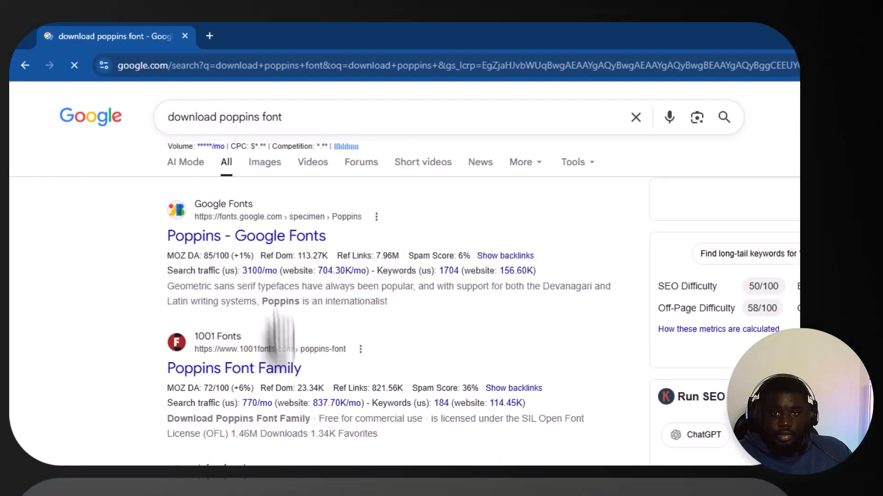
{"action": "left_click", "coordinate": [269, 252]}
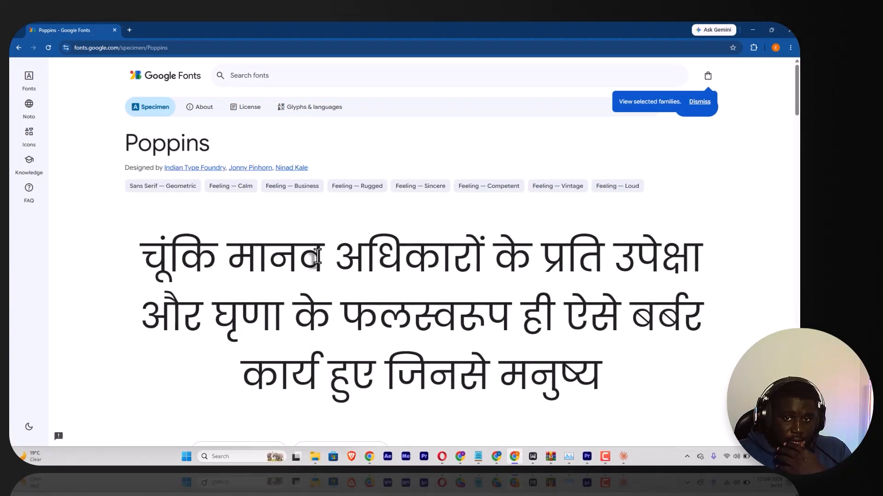
Look through the Poppins styles, get the font and download the whole selected family.
{"action": "scroll", "coordinate": [322, 239], "scroll_direction": "down", "scroll_amount": 10}
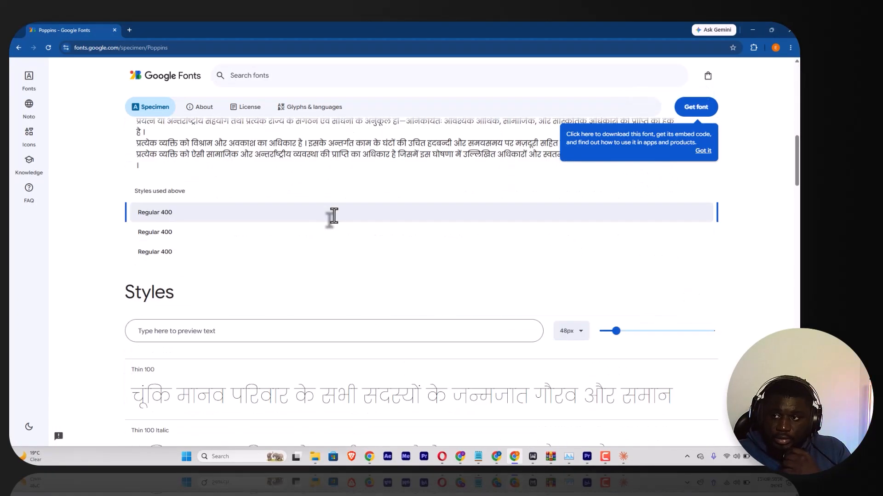
{"action": "scroll", "coordinate": [334, 216], "scroll_direction": "down", "scroll_amount": 8}
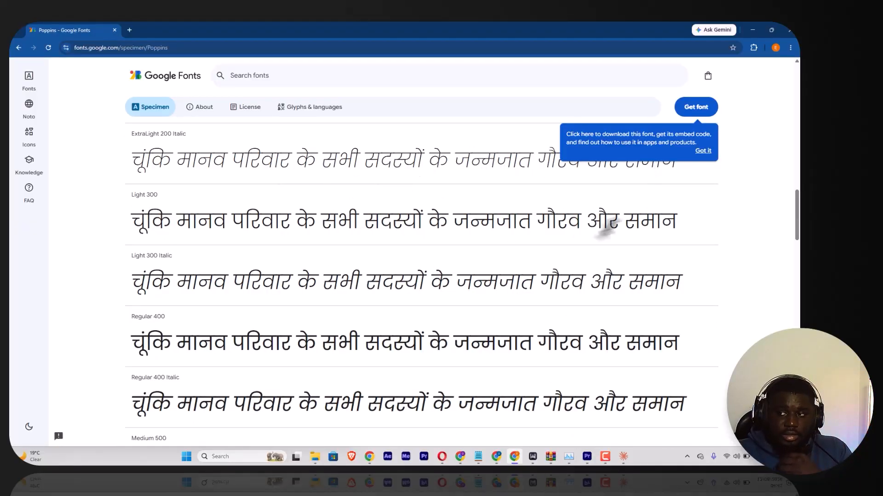
{"action": "scroll", "coordinate": [523, 252], "scroll_direction": "down", "scroll_amount": 5}
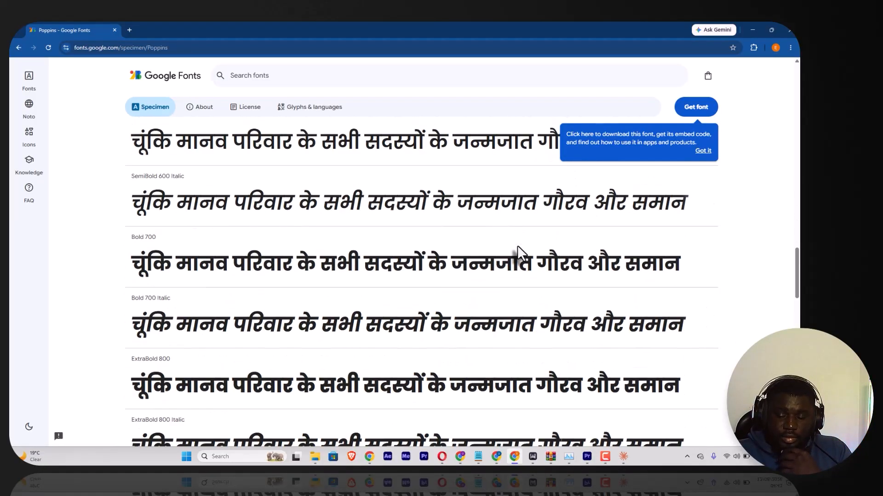
{"action": "scroll", "coordinate": [518, 248], "scroll_direction": "up", "scroll_amount": 15}
{"action": "scroll", "coordinate": [517, 252], "scroll_direction": "up", "scroll_amount": 3}
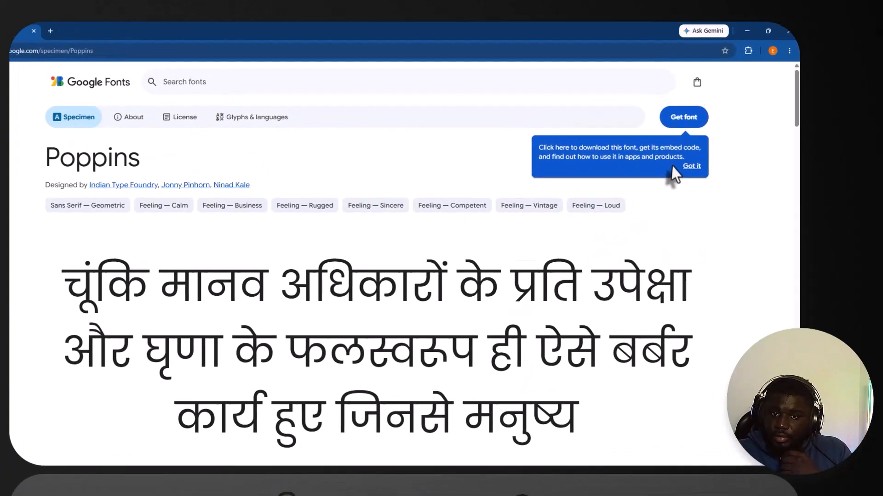
{"action": "left_click", "coordinate": [639, 230]}
{"action": "left_click", "coordinate": [636, 164]}
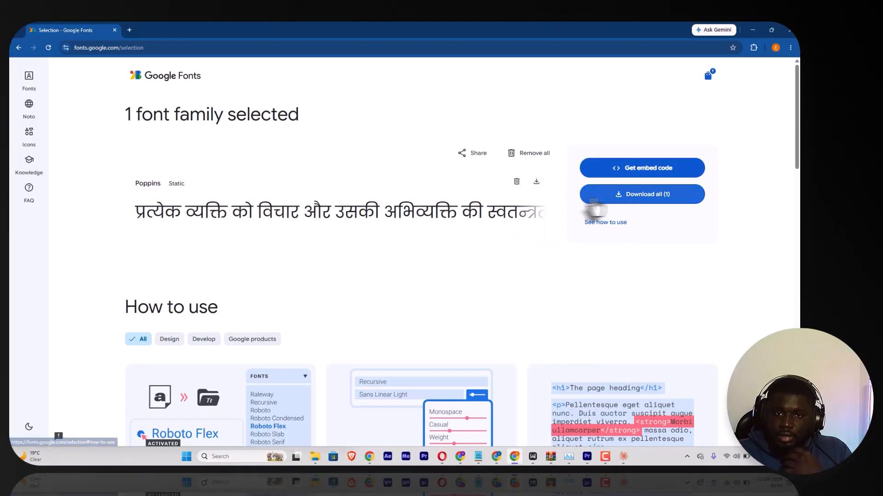
{"action": "left_click", "coordinate": [631, 193]}
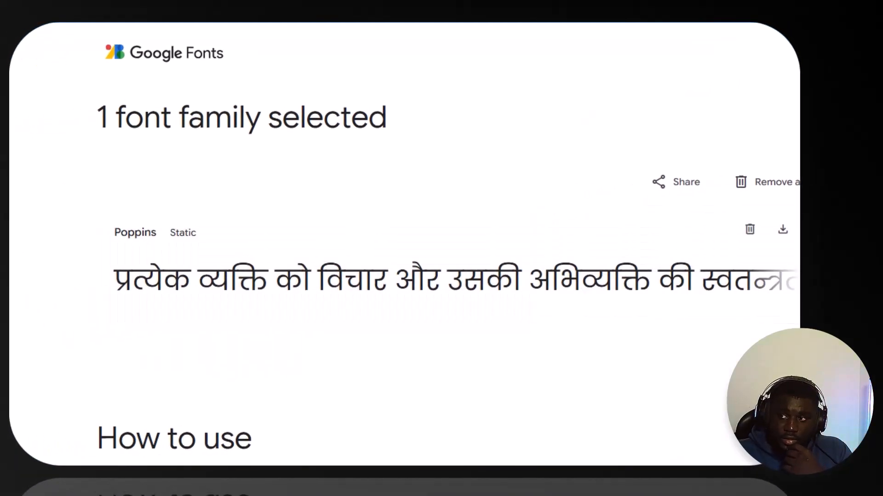
Open the downloaded Poppins.zip, preview the Poppins-Bold.ttf font and close the preview.
{"action": "left_click", "coordinate": [734, 72]}
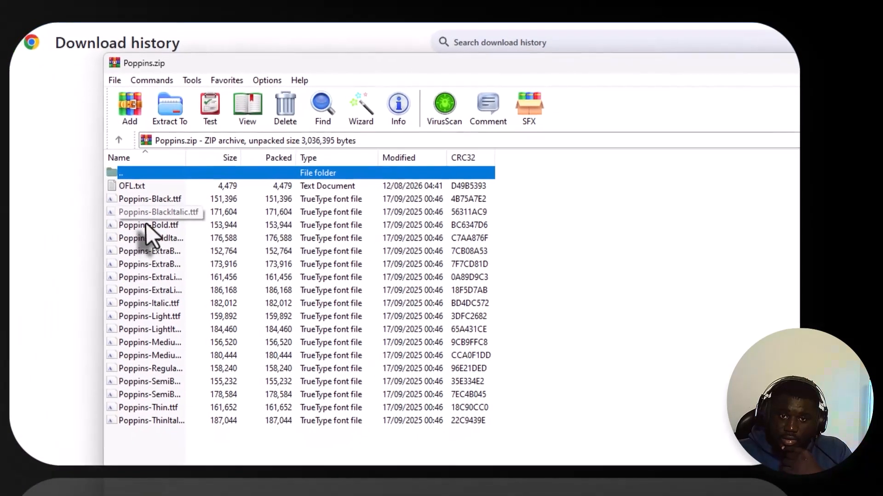
{"action": "double_click", "coordinate": [99, 258]}
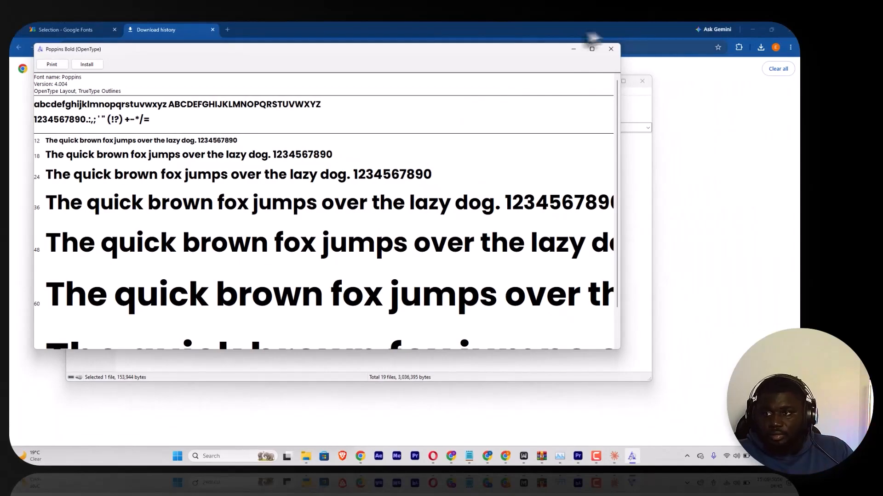
{"action": "left_click", "coordinate": [624, 49]}
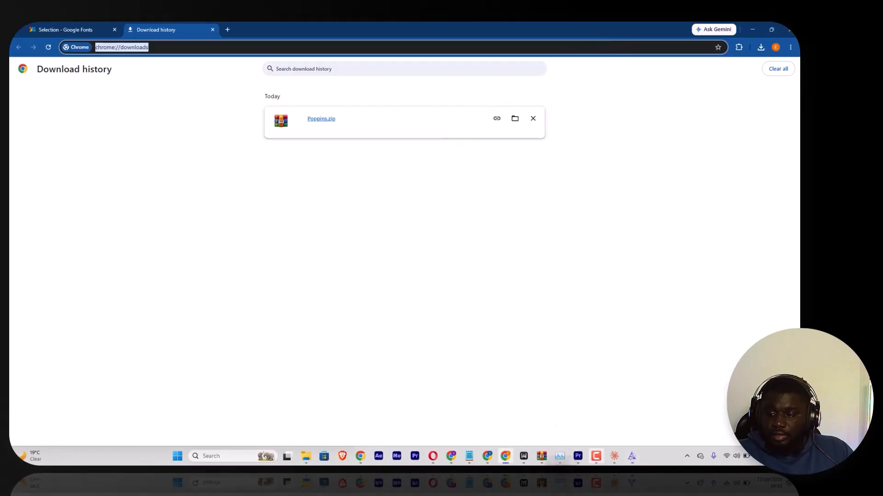
Return to the Poppins.zip archive in WinRAR and extract it to the Poppins folder in Downloads.
{"action": "left_click", "coordinate": [542, 456]}
{"action": "left_click", "coordinate": [563, 429]}
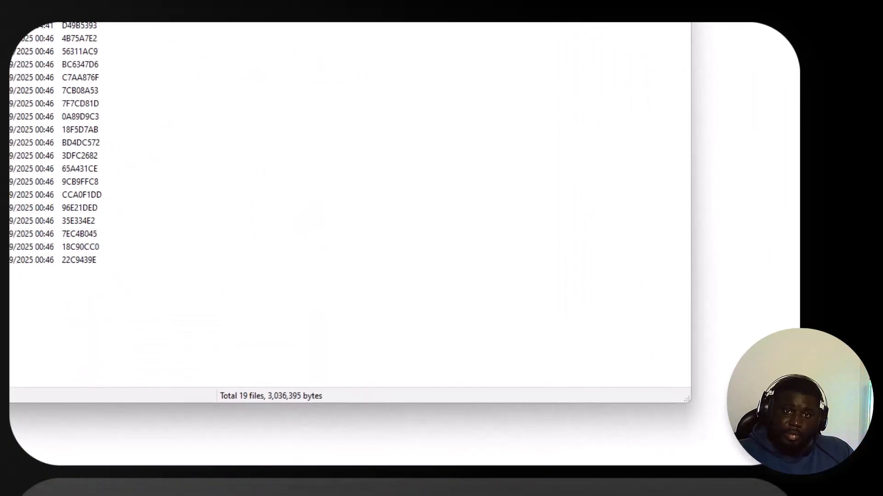
{"action": "left_click", "coordinate": [9, 44]}
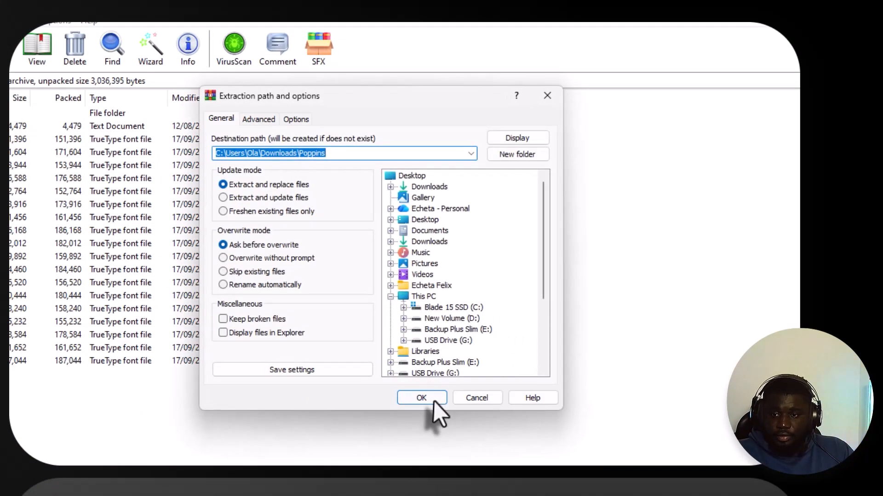
{"action": "left_click", "coordinate": [431, 399]}
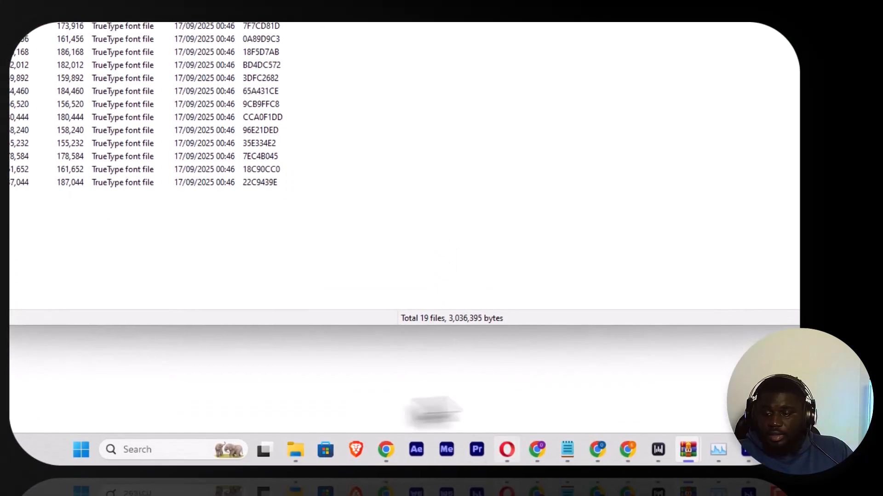
Switch to File Explorer and open the extracted Poppins folder in Downloads.
{"action": "left_click", "coordinate": [293, 457]}
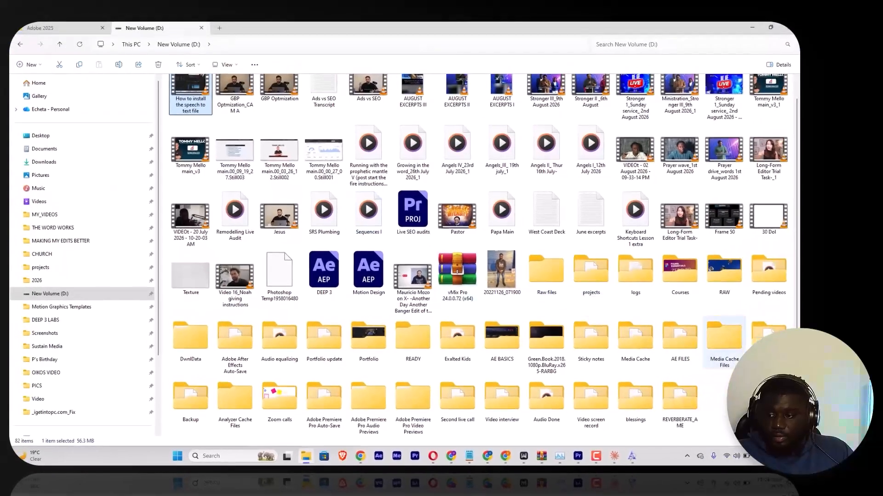
{"action": "scroll", "coordinate": [232, 162], "scroll_direction": "up", "scroll_amount": 2}
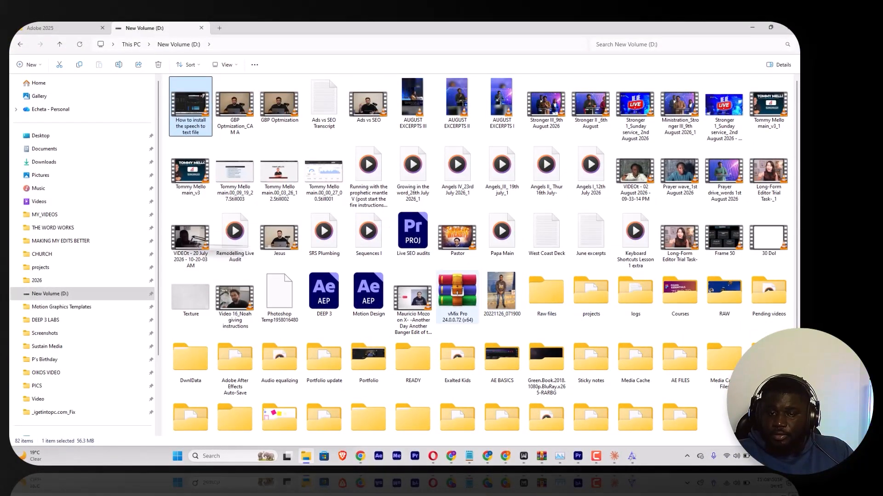
{"action": "left_click", "coordinate": [59, 26]}
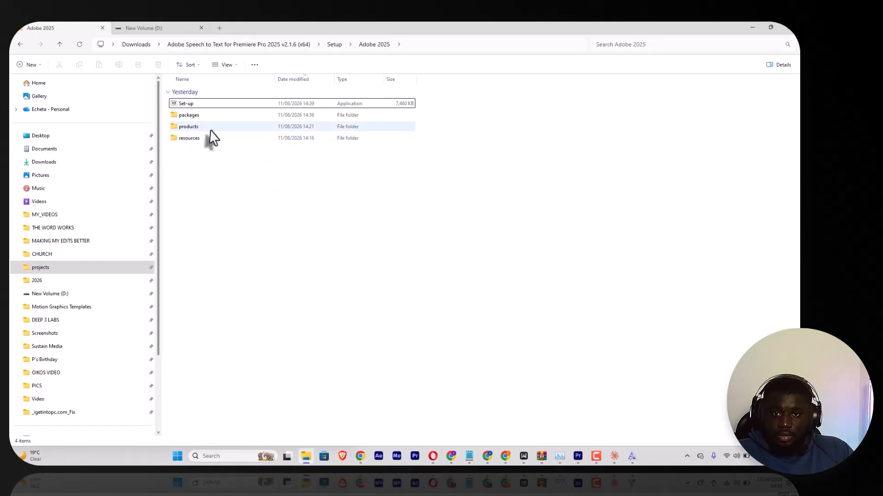
{"action": "left_click", "coordinate": [58, 151]}
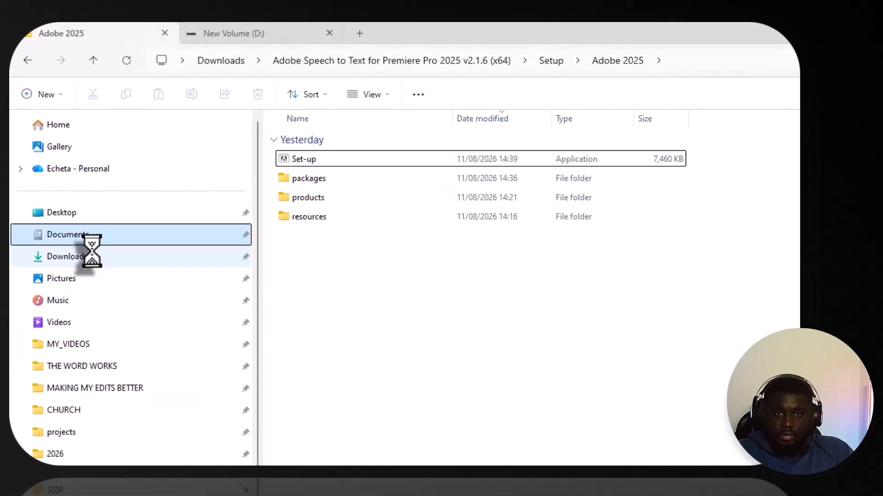
{"action": "left_click", "coordinate": [92, 255]}
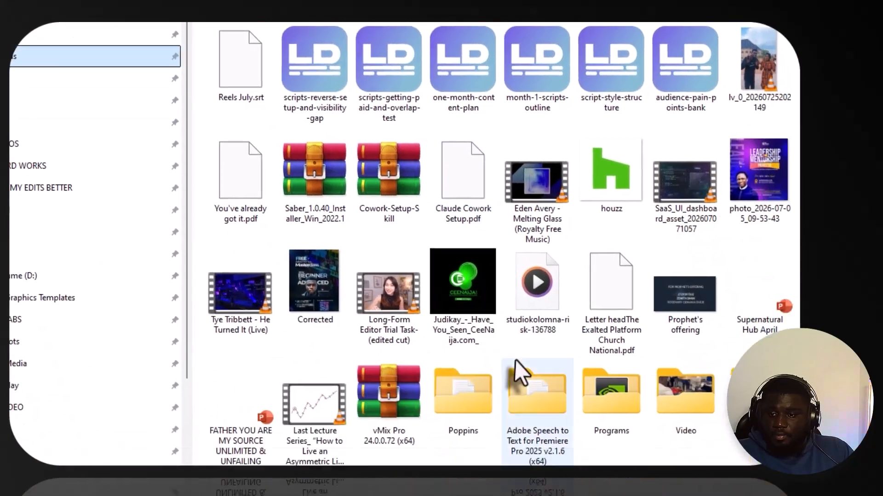
{"action": "double_click", "coordinate": [451, 274]}
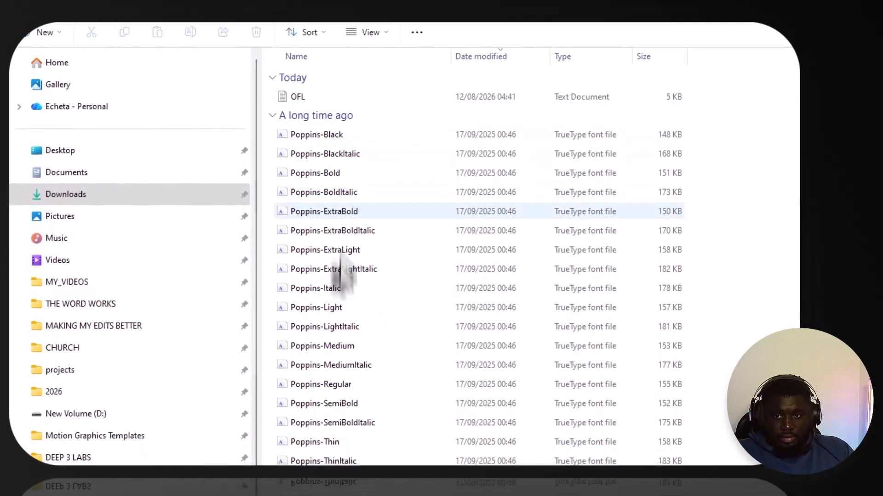
Select all Poppins TrueType font files, from Poppins-Black to Poppins-ThinItalic, and install them.
{"action": "left_click_drag", "start_coordinate": [235, 263], "coordinate": [234, 148]}
{"action": "left_click", "coordinate": [491, 321]}
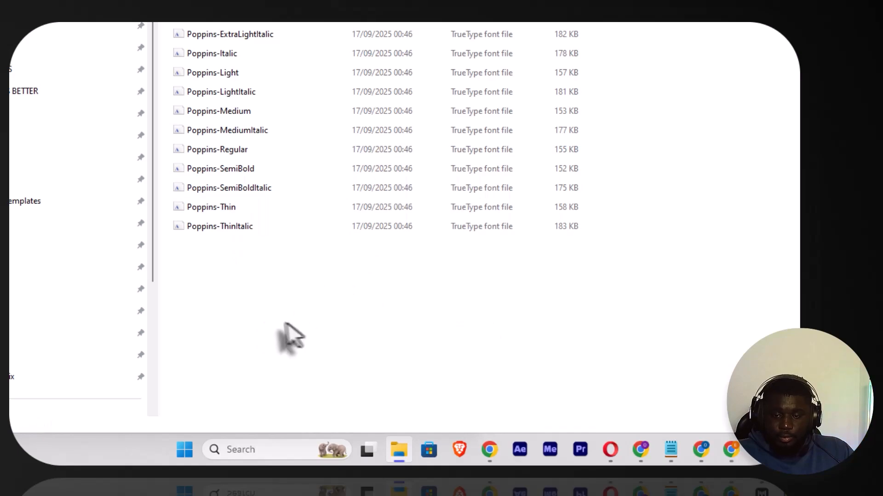
{"action": "left_click_drag", "start_coordinate": [263, 322], "coordinate": [206, 127]}
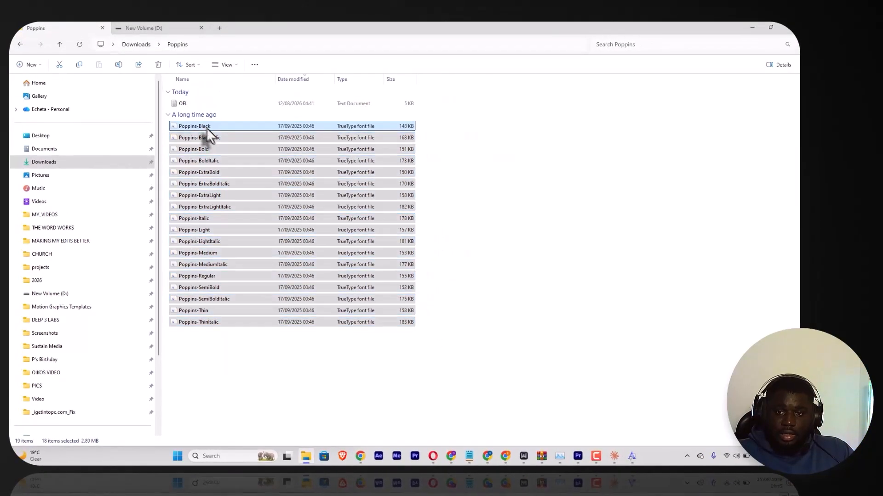
{"action": "right_click", "coordinate": [219, 148]}
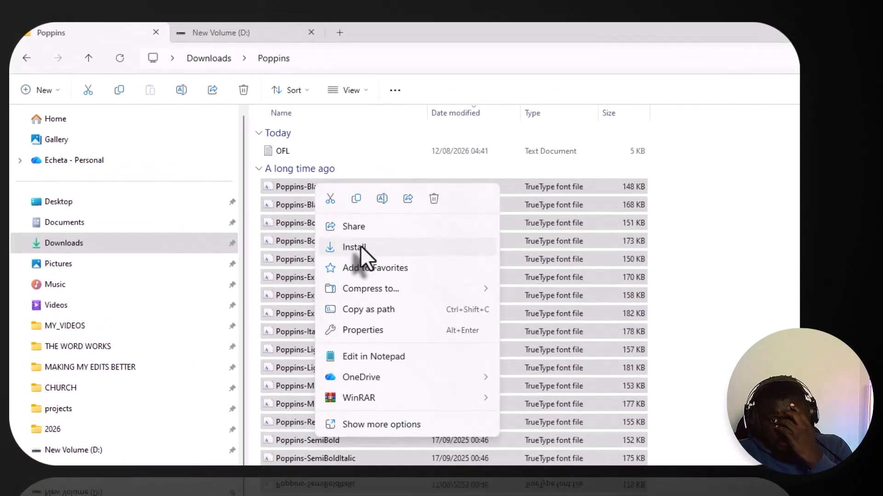
{"action": "left_click", "coordinate": [229, 164]}
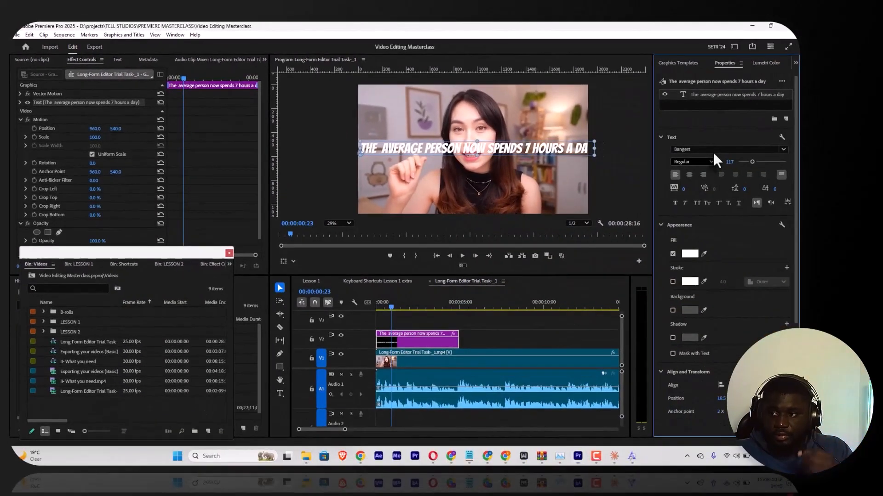
Back in Premiere Pro, search the fonts for "pop" and change the title text's font to Poppins Regular.
{"action": "left_click", "coordinate": [713, 153]}
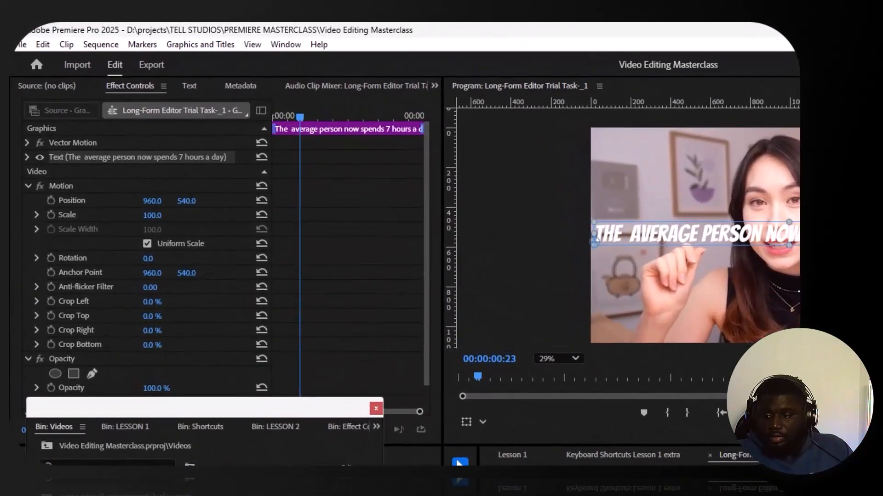
{"action": "key", "text": "alt+Tab"}
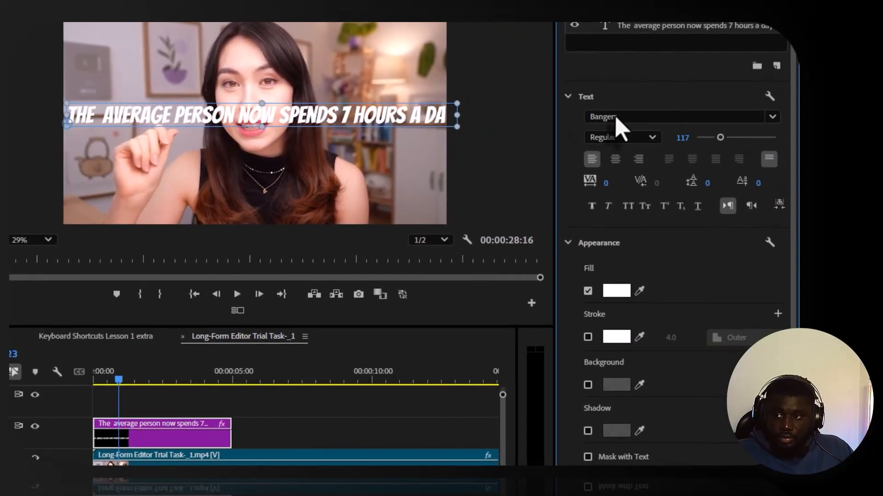
{"action": "left_click", "coordinate": [617, 118]}
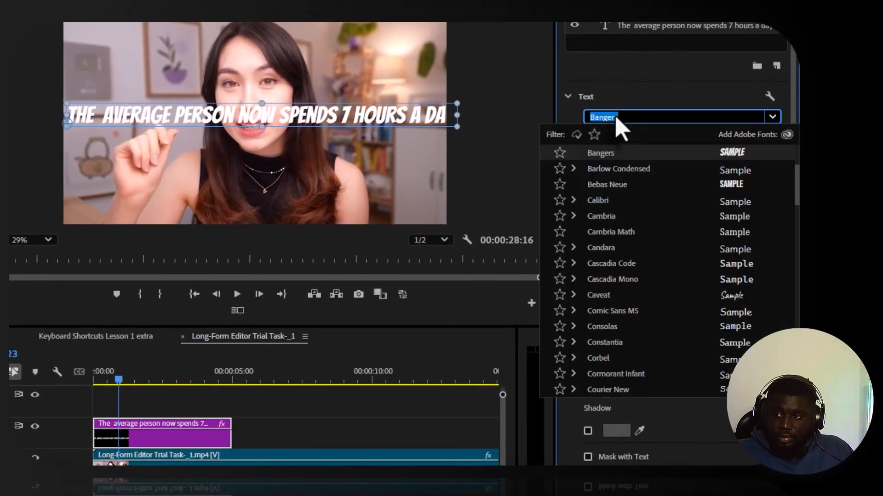
{"action": "type", "text": "pop"}
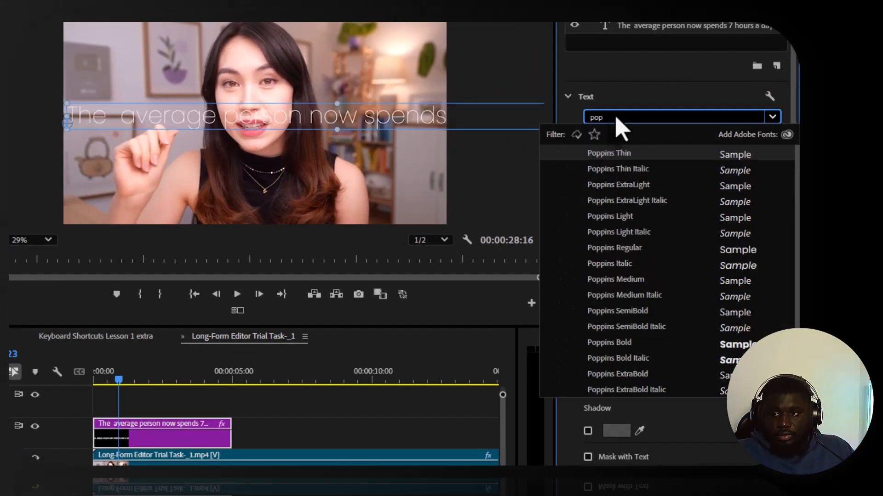
{"action": "left_click", "coordinate": [642, 250]}
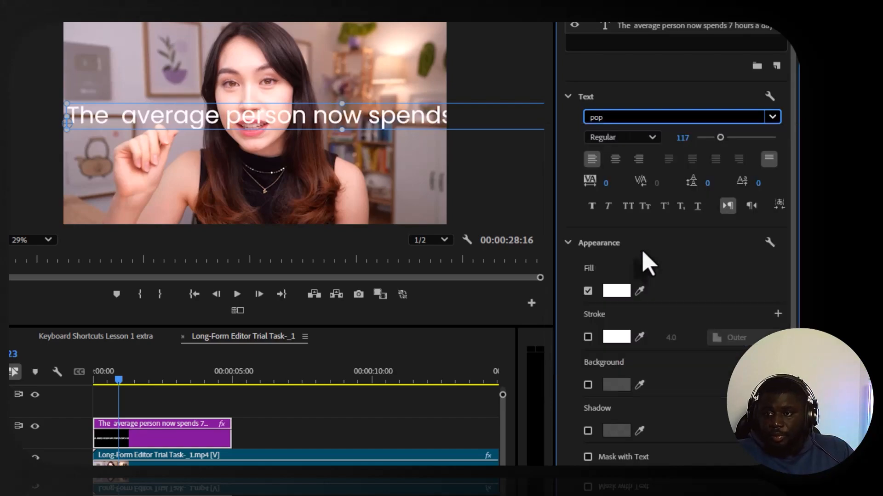
Shift the Poppins text slightly left and down in the frame, and try the Thin style before undoing that style change.
{"action": "left_click", "coordinate": [644, 137]}
{"action": "key", "text": "Escape"}
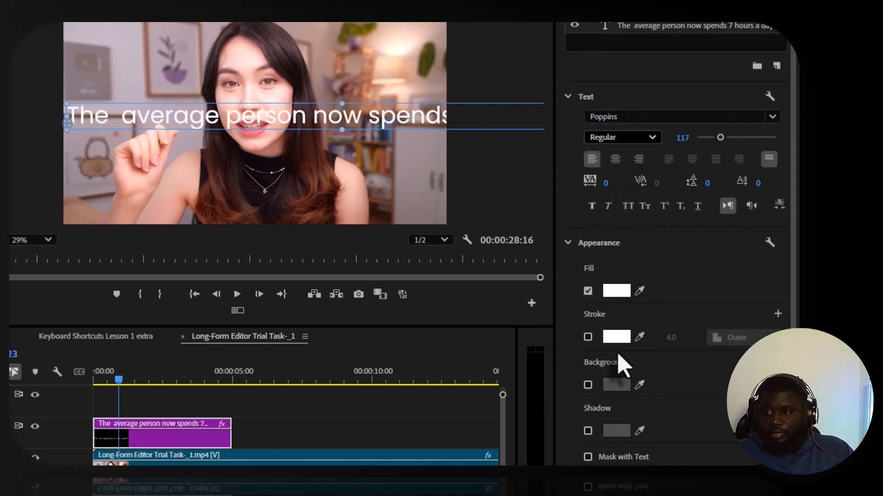
{"action": "key", "text": "Up"}
{"action": "left_click_drag", "start_coordinate": [347, 131], "coordinate": [324, 138]}
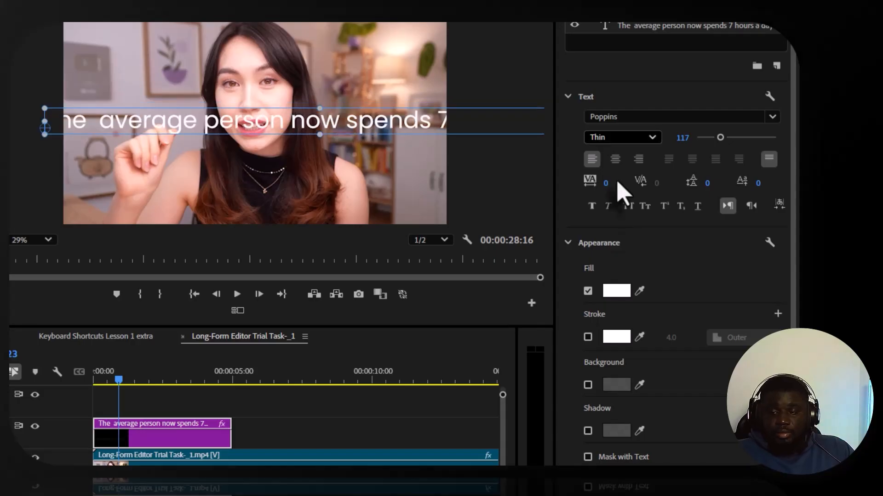
{"action": "key", "text": "ctrl+z"}
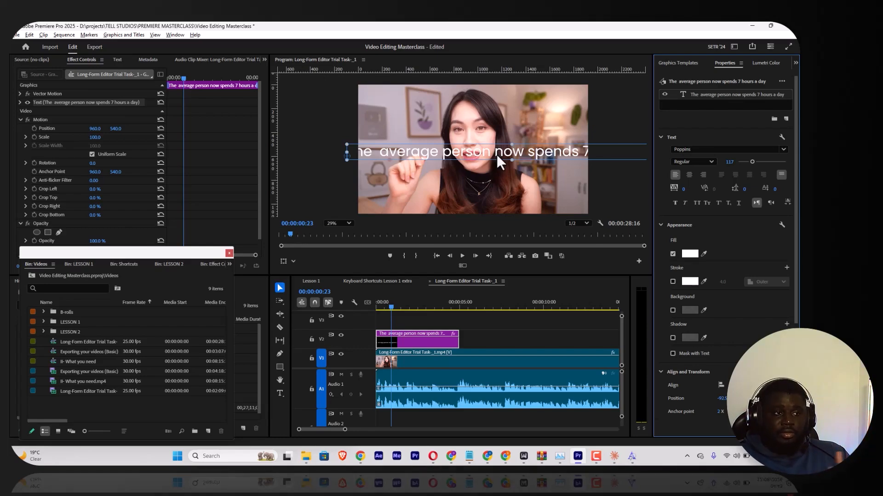
Check the available Poppins styles without changing the style, and extend the title clip on V2 to end at about 00:00:09:14.
{"action": "left_click", "coordinate": [693, 162]}
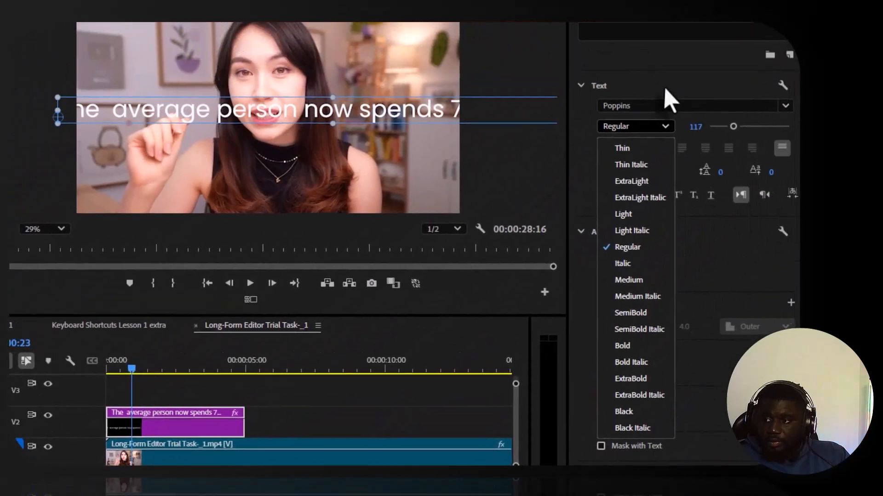
{"action": "key", "text": "Escape"}
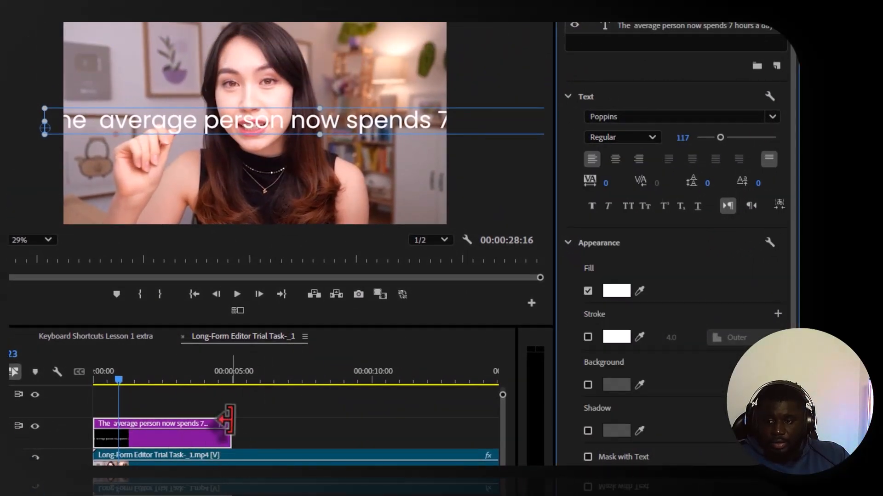
{"action": "left_click_drag", "start_coordinate": [356, 423], "coordinate": [359, 423]}
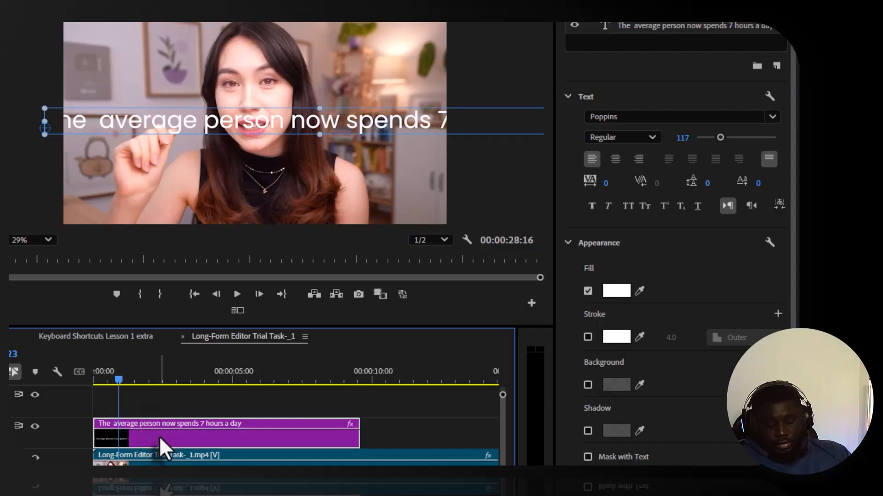
{"action": "left_click_drag", "start_coordinate": [159, 436], "coordinate": [157, 412]}
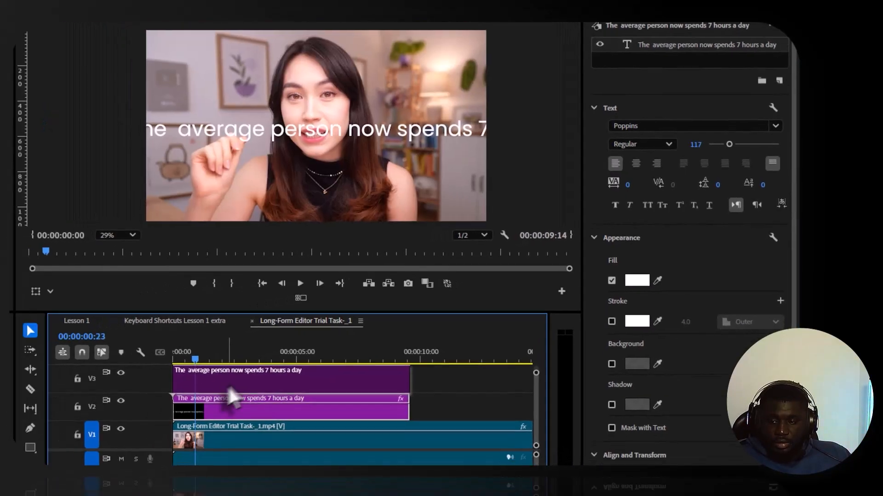
{"action": "left_click_drag", "start_coordinate": [229, 389], "coordinate": [229, 387]}
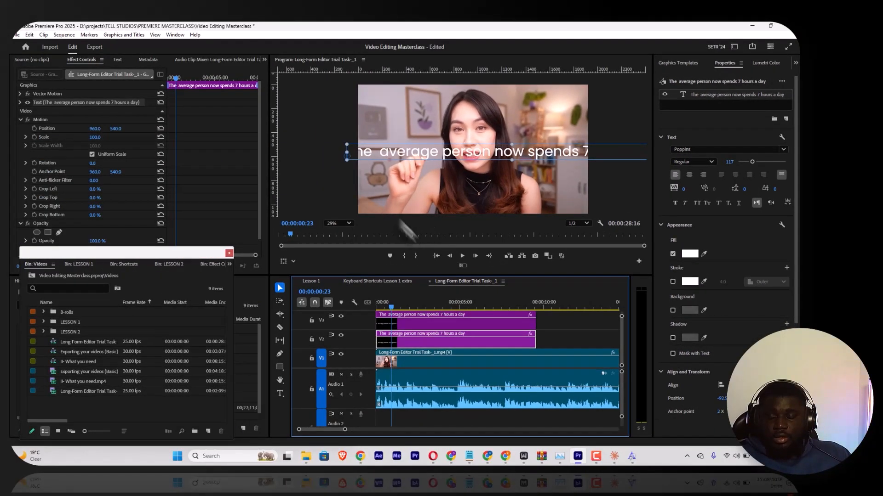
{"action": "key", "text": "ctrl+s"}
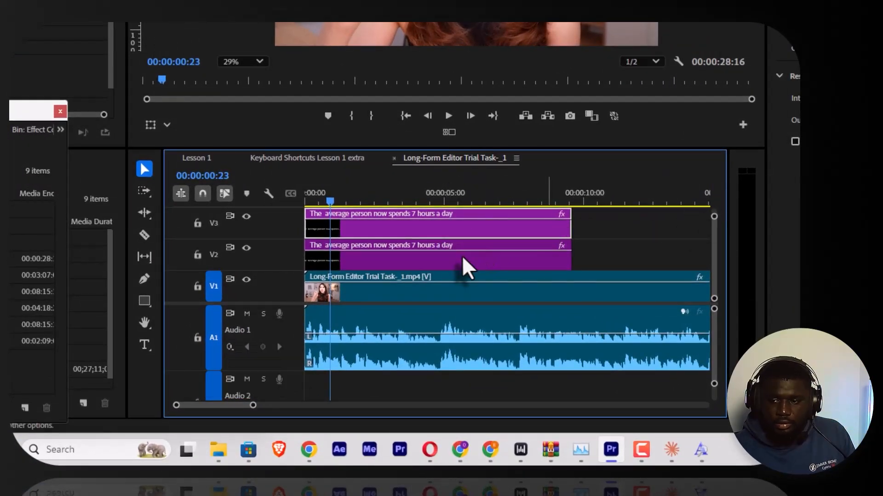
{"action": "key", "text": "BackSpace"}
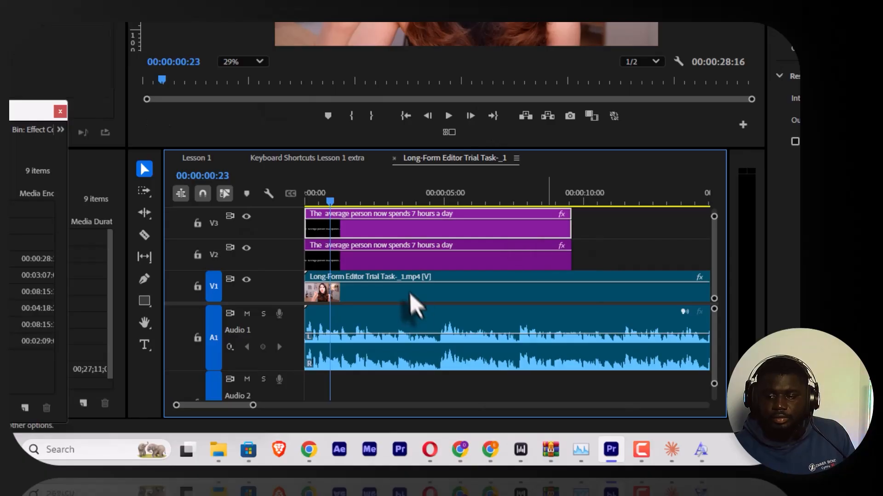
{"action": "key", "text": "BackSpace"}
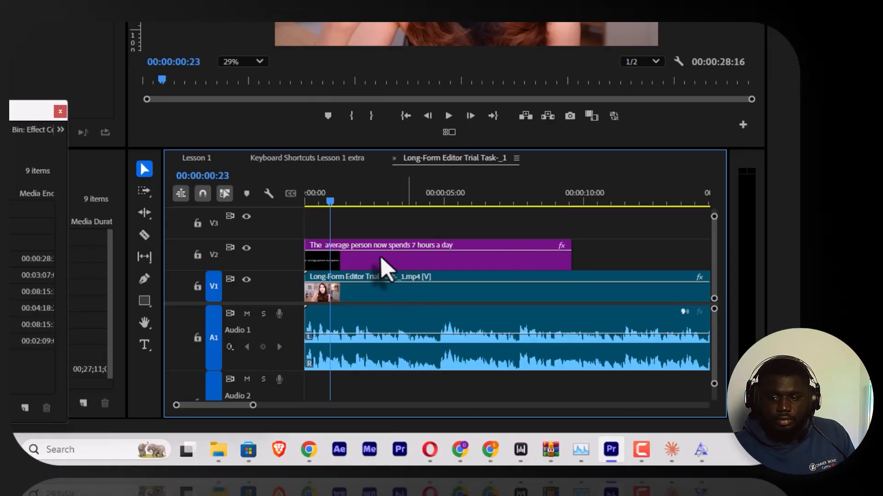
Duplicate the title clip from V2 onto V3 and move the copy's text just below the original in the frame.
{"action": "left_click_drag", "start_coordinate": [386, 262], "coordinate": [368, 228]}
{"action": "left_click_drag", "start_coordinate": [363, 223], "coordinate": [363, 224]}
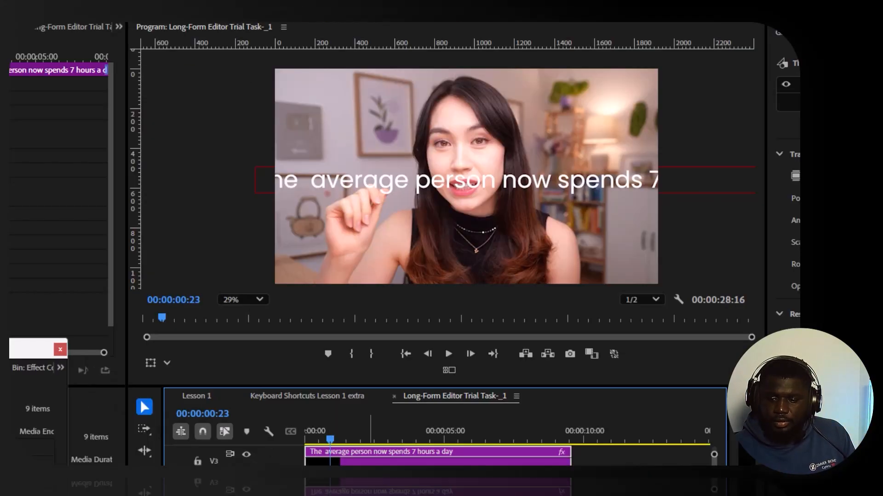
{"action": "scroll", "coordinate": [419, 282], "scroll_direction": "down", "scroll_amount": 3}
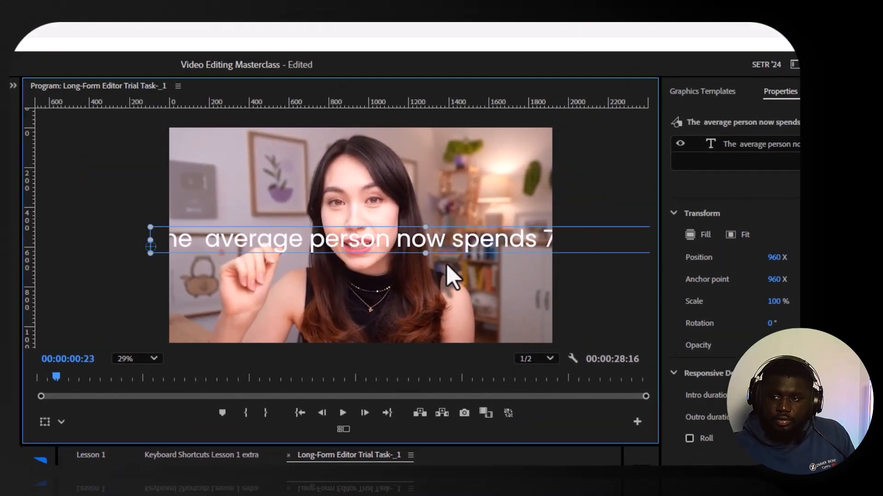
{"action": "left_click", "coordinate": [446, 265]}
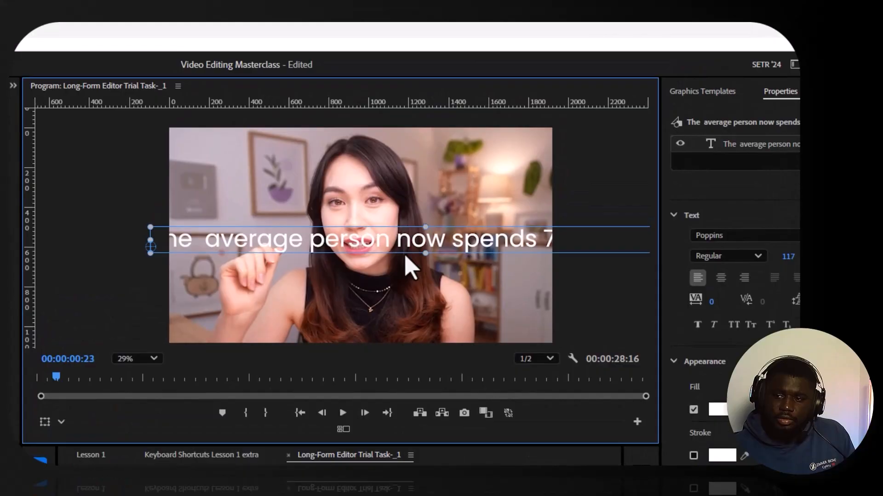
{"action": "left_click_drag", "start_coordinate": [405, 253], "coordinate": [410, 278]}
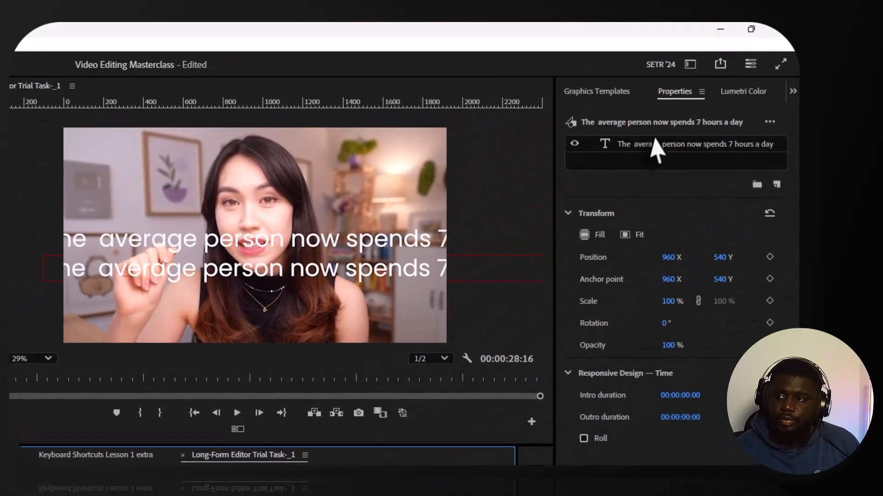
Change the upper title on V2 to the Poppins Black style and shift it slightly to the right.
{"action": "left_click", "coordinate": [850, 8]}
{"action": "left_click", "coordinate": [819, 117]}
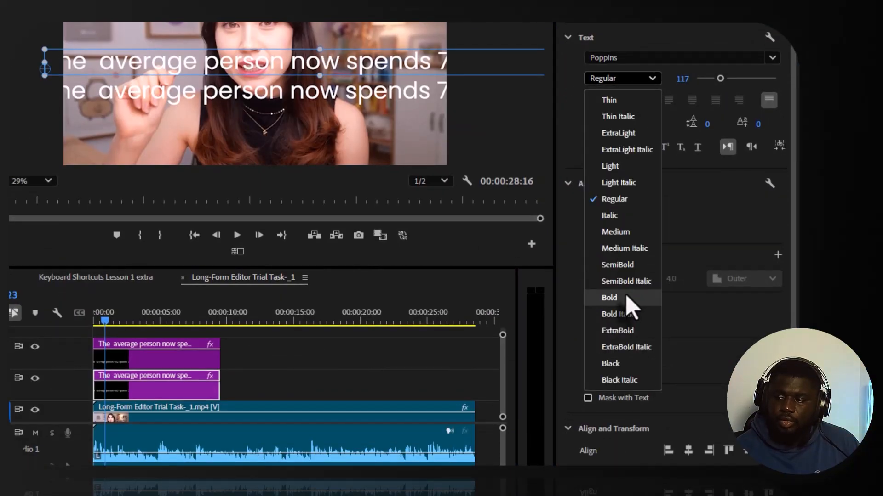
{"action": "left_click", "coordinate": [607, 363]}
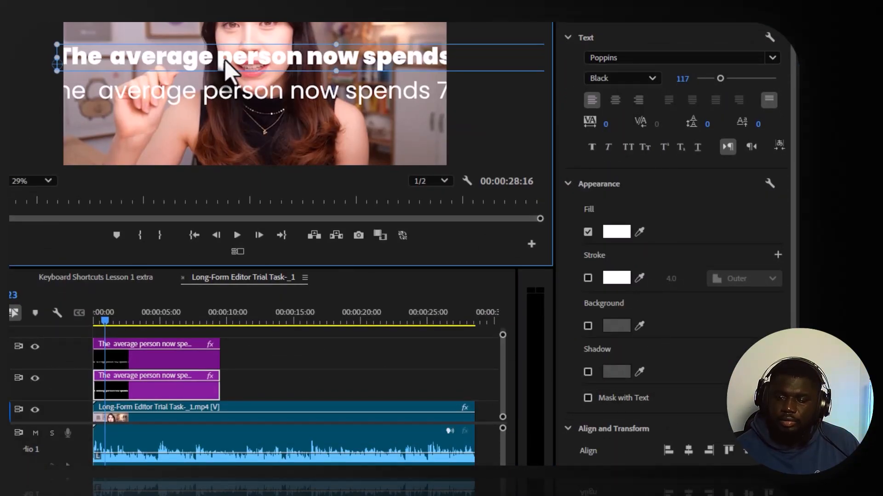
Delete "The average person" from the lower title so that it reads "now spends 7 hours a day".
{"action": "left_click", "coordinate": [235, 97]}
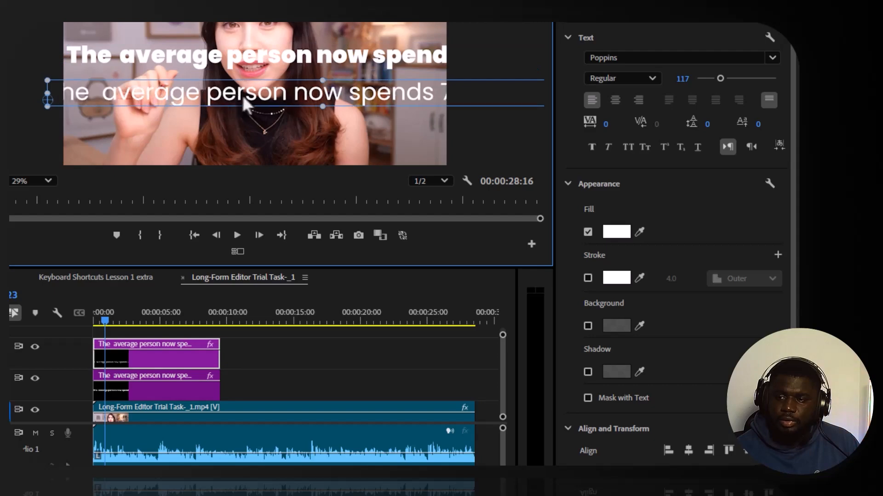
{"action": "double_click", "coordinate": [309, 94]}
{"action": "left_click_drag", "start_coordinate": [311, 94], "coordinate": [13, 96]}
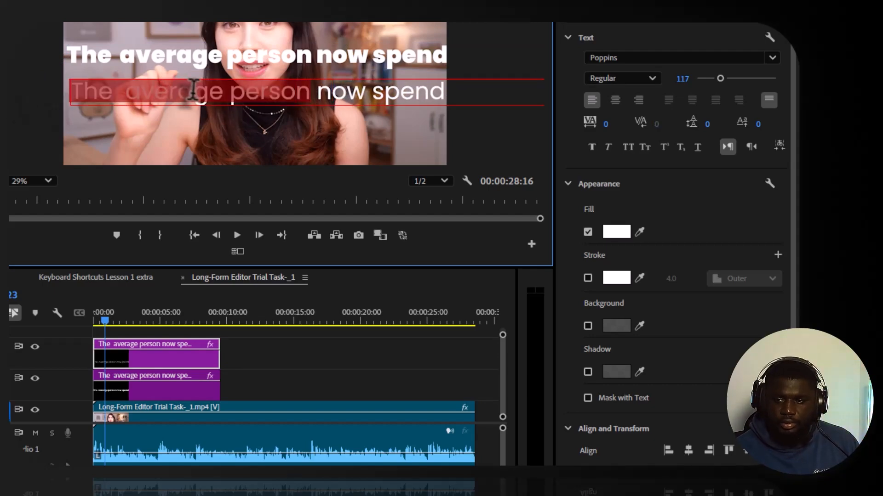
{"action": "key", "text": "BackSpace"}
{"action": "left_click", "coordinate": [411, 289]}
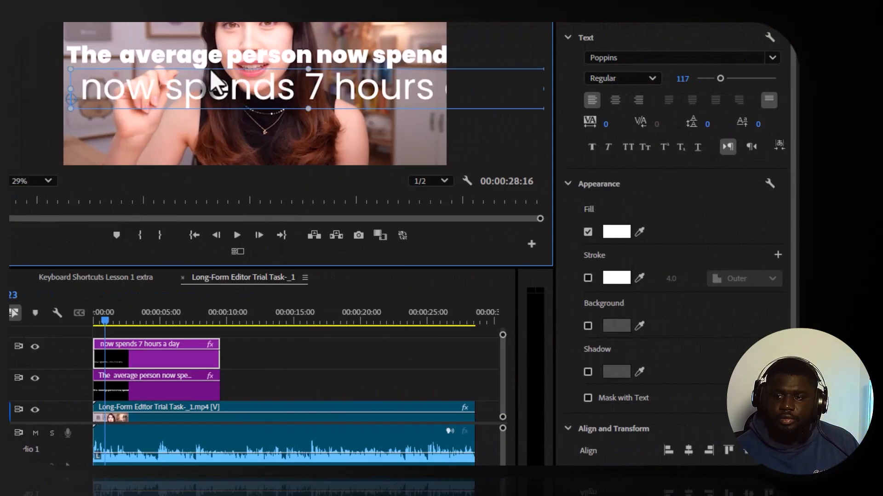
Reduce the lower title's font size to 70 and position it just under the upper title.
{"action": "left_click", "coordinate": [346, 64]}
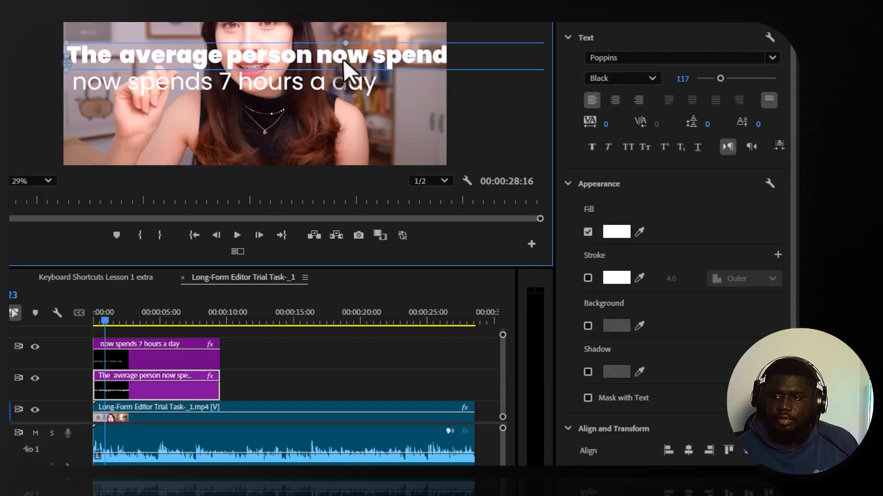
{"action": "left_click", "coordinate": [201, 89]}
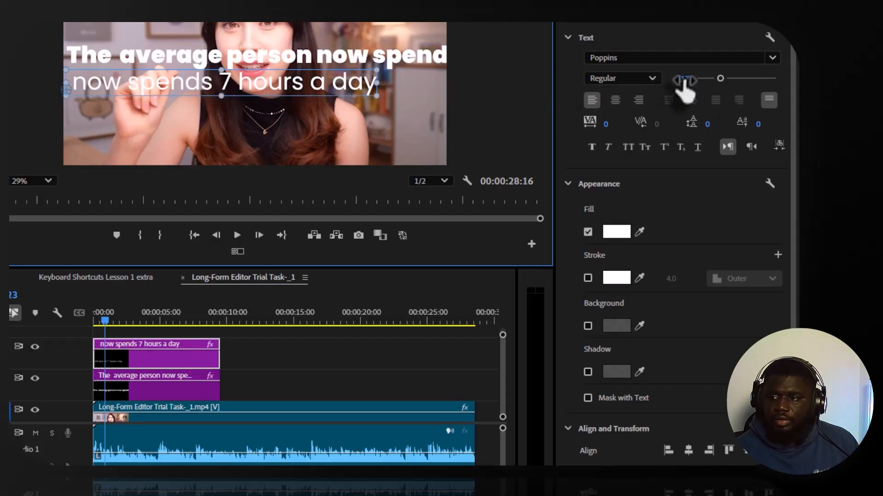
{"action": "left_click_drag", "start_coordinate": [684, 85], "coordinate": [662, 85]}
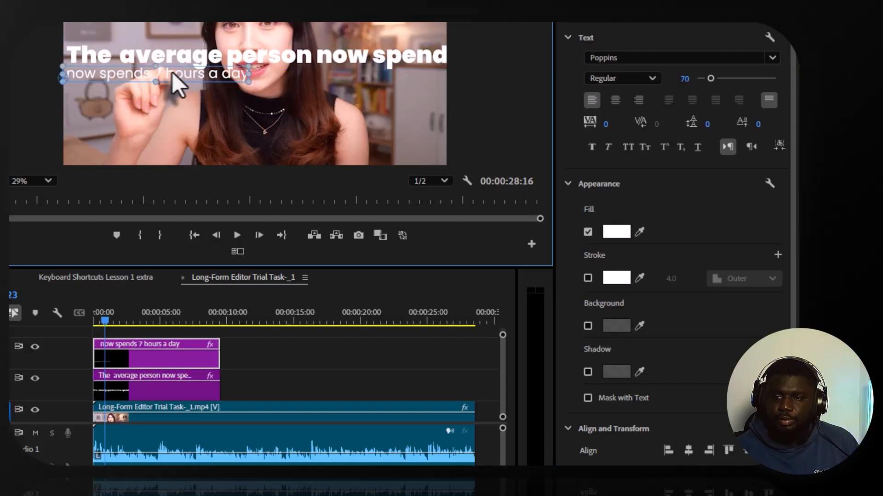
{"action": "left_click_drag", "start_coordinate": [173, 74], "coordinate": [177, 74]}
Hide video track V1 so only the titles show on black, and move the playhead to 00:00:00:19.
{"action": "left_click", "coordinate": [281, 60]}
{"action": "left_click", "coordinate": [348, 145]}
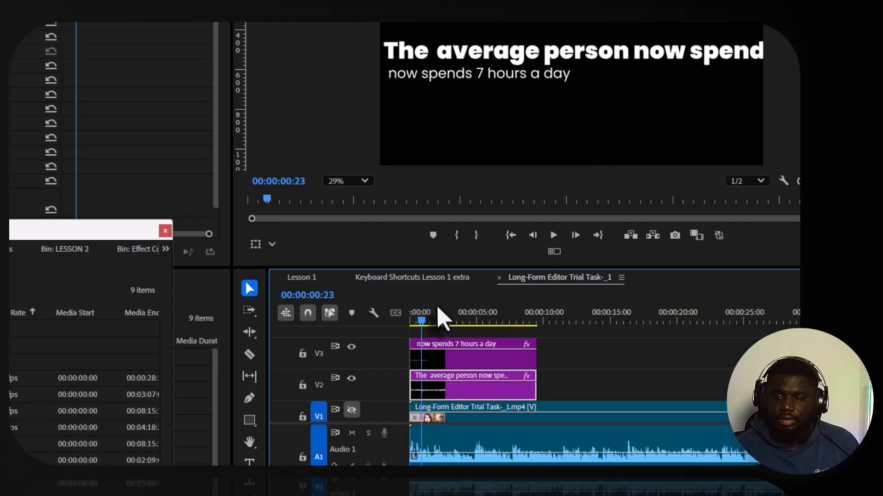
{"action": "left_click", "coordinate": [419, 321]}
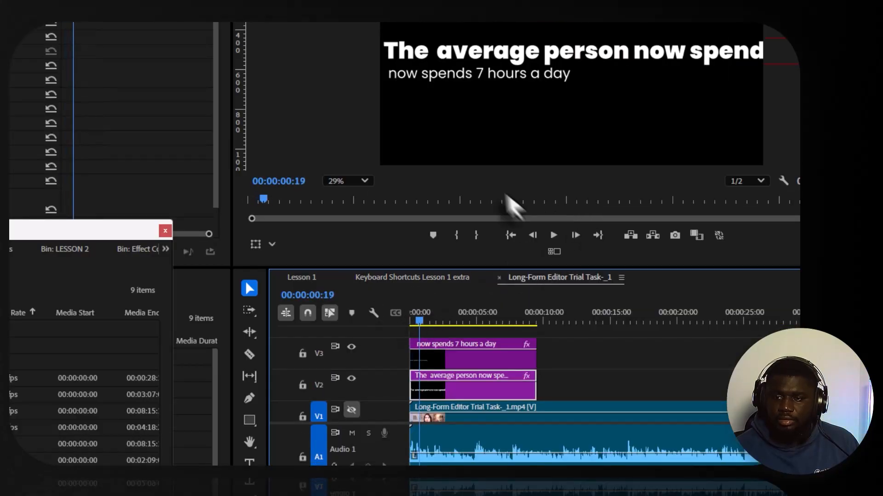
{"action": "left_click", "coordinate": [469, 76]}
{"action": "left_click", "coordinate": [574, 54]}
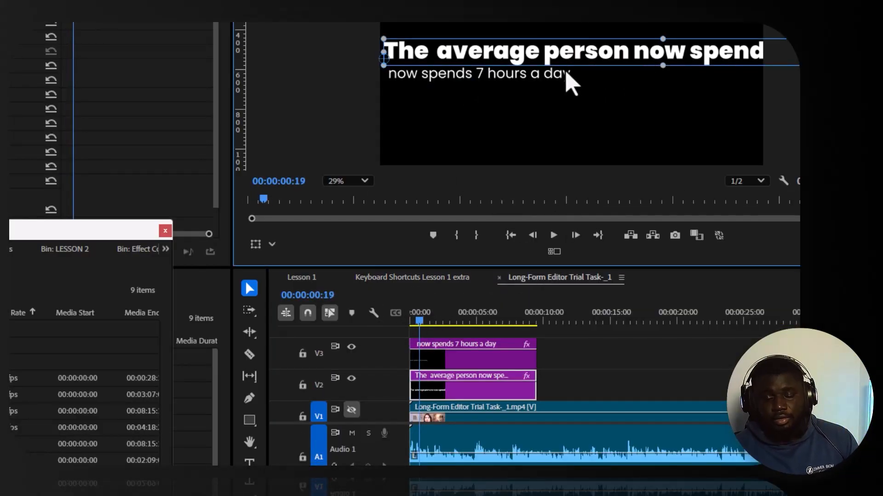
{"action": "left_click", "coordinate": [578, 104]}
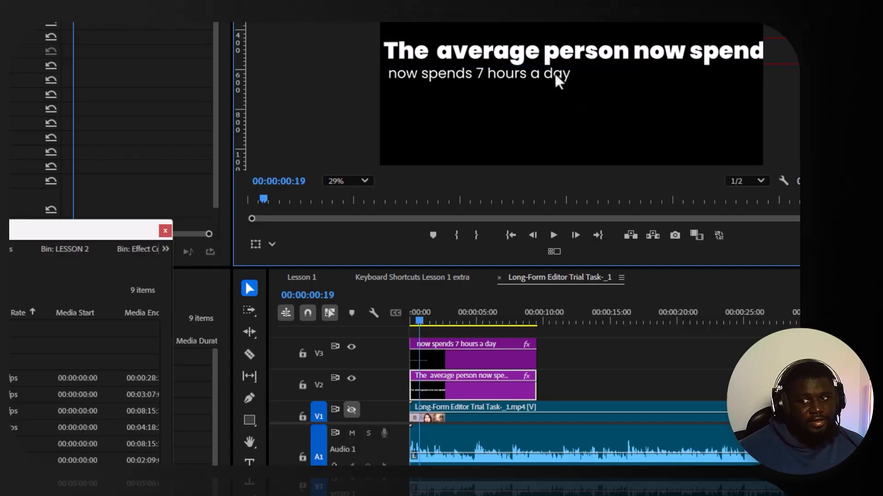
{"action": "left_click", "coordinate": [555, 75]}
Try different tracking values on the upper title, down to -41, and reset its tracking to 0.
{"action": "left_click", "coordinate": [581, 52]}
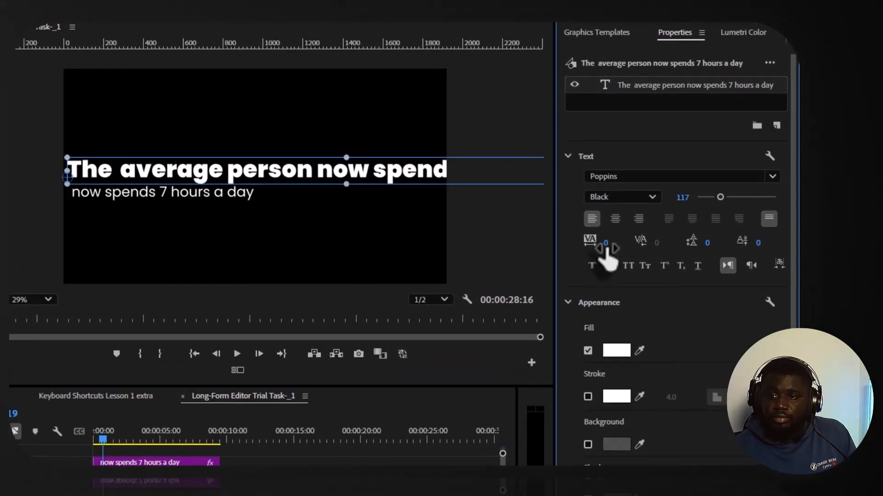
{"action": "left_click", "coordinate": [606, 244]}
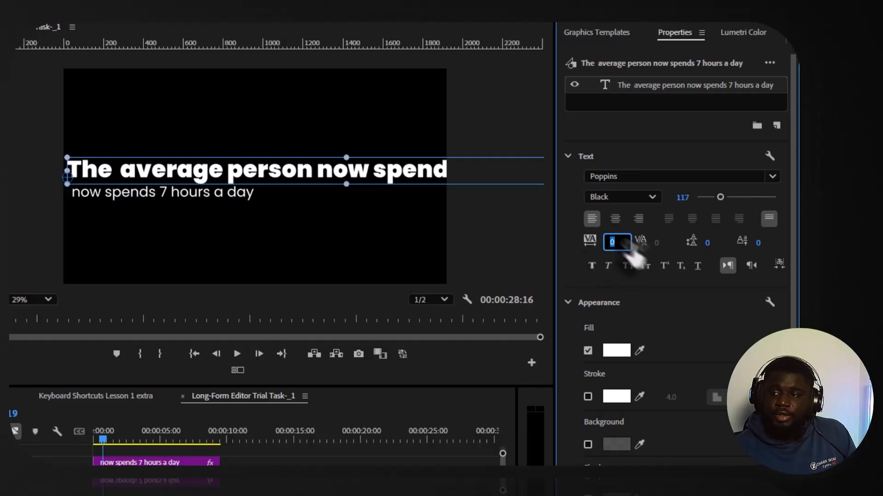
{"action": "left_click", "coordinate": [640, 253]}
{"action": "left_click_drag", "start_coordinate": [610, 244], "coordinate": [591, 244]}
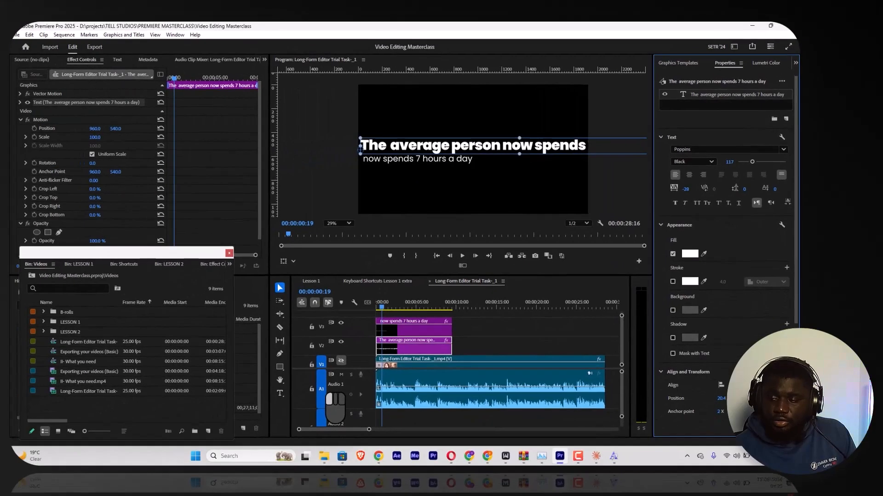
{"action": "left_click_drag", "start_coordinate": [674, 189], "coordinate": [737, 189]}
{"action": "left_click", "coordinate": [646, 217]}
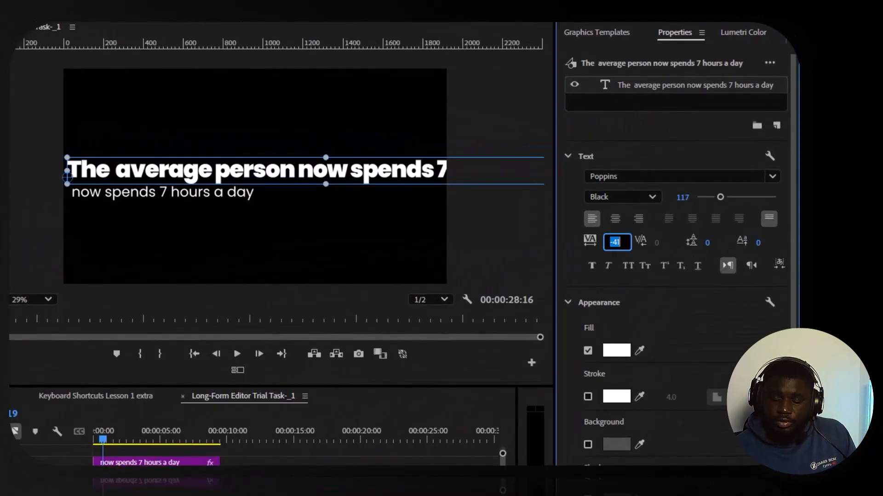
{"action": "type", "text": "0"}
{"action": "key", "text": "Return"}
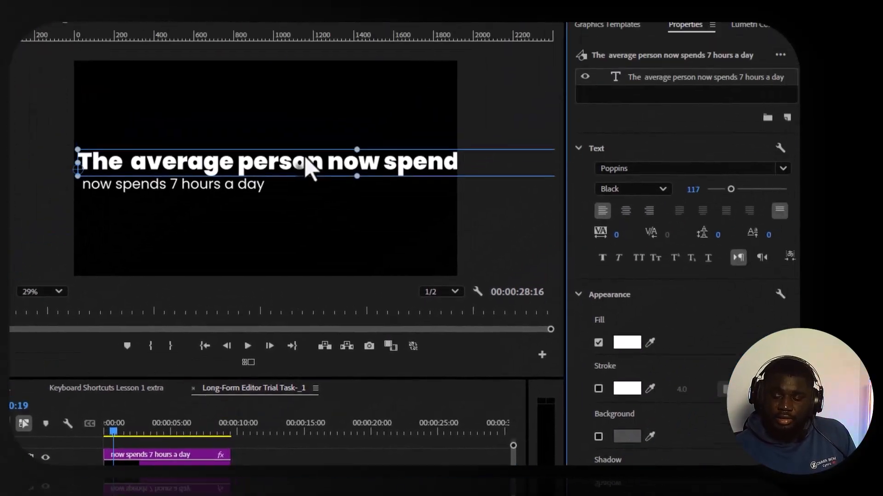
Tighten the tracking of both titles, setting the lower one to -82, and enlarge the lower title's font size to 116.
{"action": "left_click_drag", "start_coordinate": [607, 243], "coordinate": [572, 242]}
{"action": "left_click", "coordinate": [197, 192]}
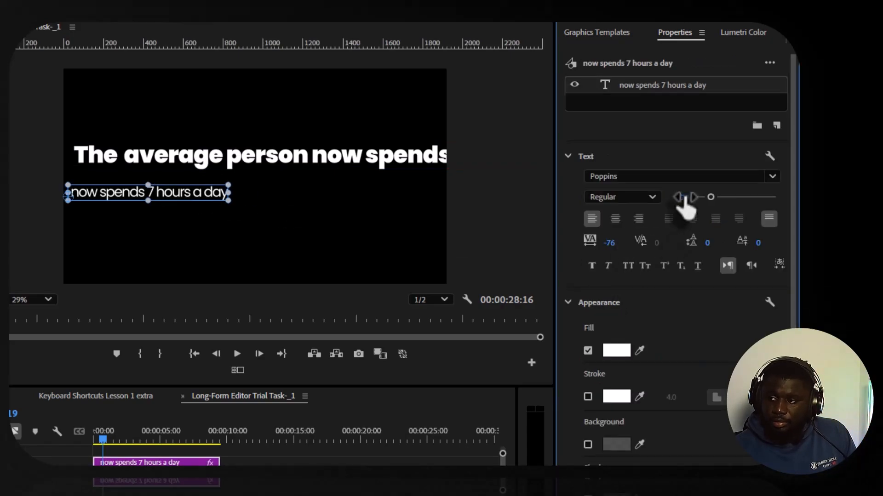
{"action": "left_click_drag", "start_coordinate": [685, 197], "coordinate": [694, 198]}
{"action": "mouse_move", "coordinate": [609, 243]}
{"action": "left_mouse_down"}
{"action": "mouse_move", "coordinate": [601, 243]}
{"action": "mouse_move", "coordinate": [616, 249]}
{"action": "left_mouse_up"}
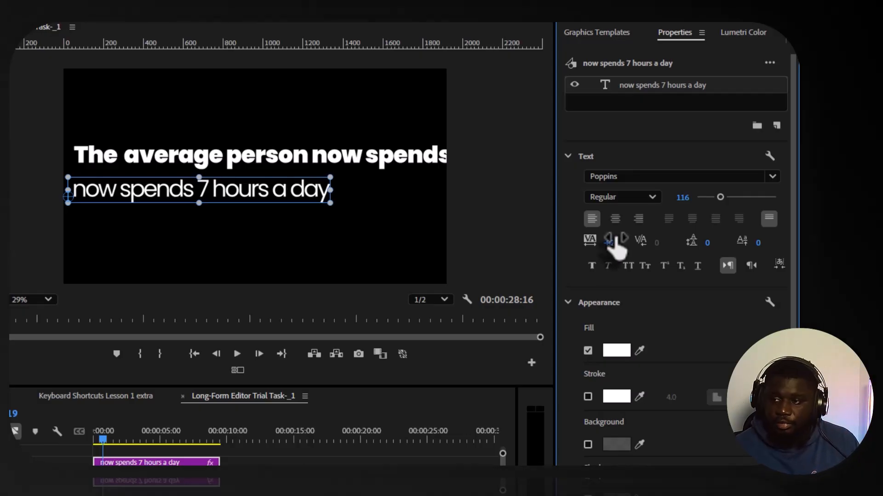
Reset the tracking to 0 on both the lower and the upper title.
{"action": "left_click", "coordinate": [615, 242]}
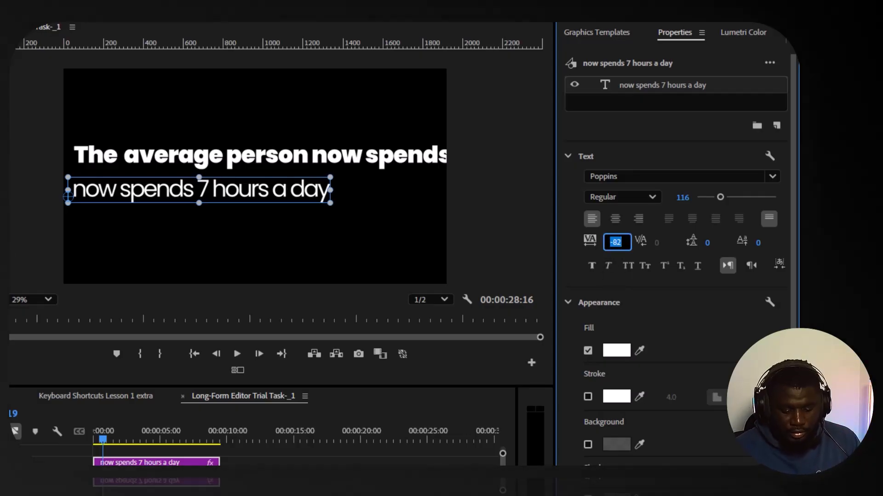
{"action": "type", "text": "0"}
{"action": "key", "text": "Return"}
{"action": "left_click", "coordinate": [350, 156]}
{"action": "left_click", "coordinate": [618, 241]}
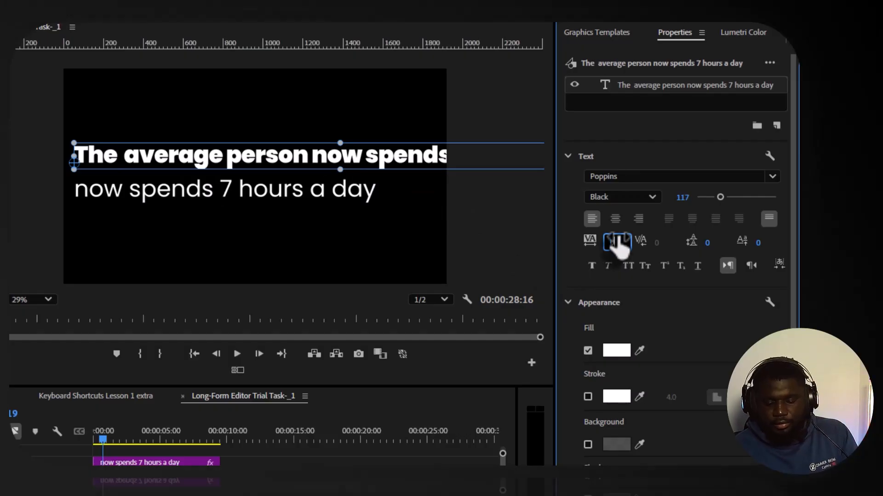
{"action": "type", "text": "0"}
{"action": "key", "text": "Return"}
Select the lower title and maximize its Properties panel to examine all the text spacing options.
{"action": "left_click", "coordinate": [366, 186]}
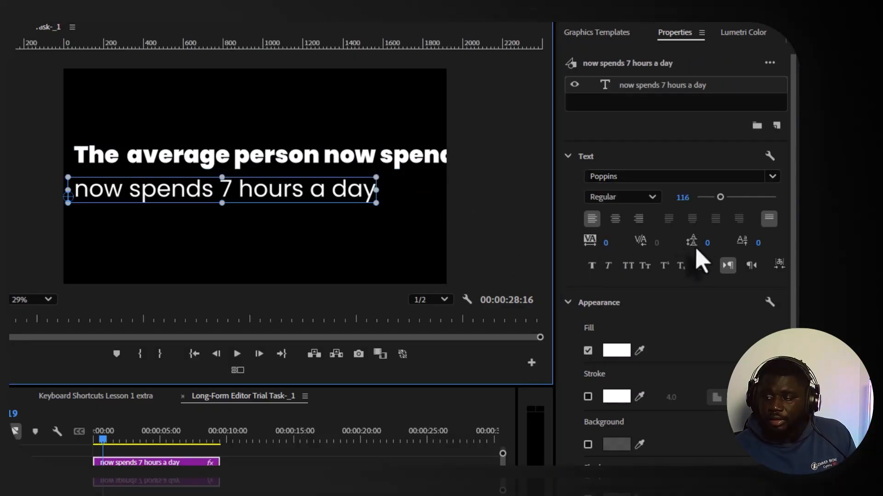
{"action": "left_click", "coordinate": [686, 159]}
{"action": "key", "text": "grave"}
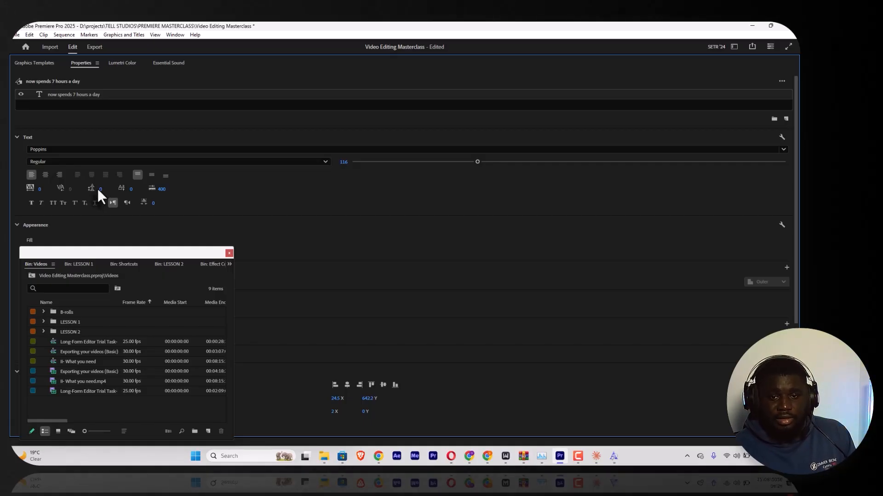
Restore the panel layout and move the lower title down to the lower-right area of the frame, away from the upper title.
{"action": "key", "text": "grave"}
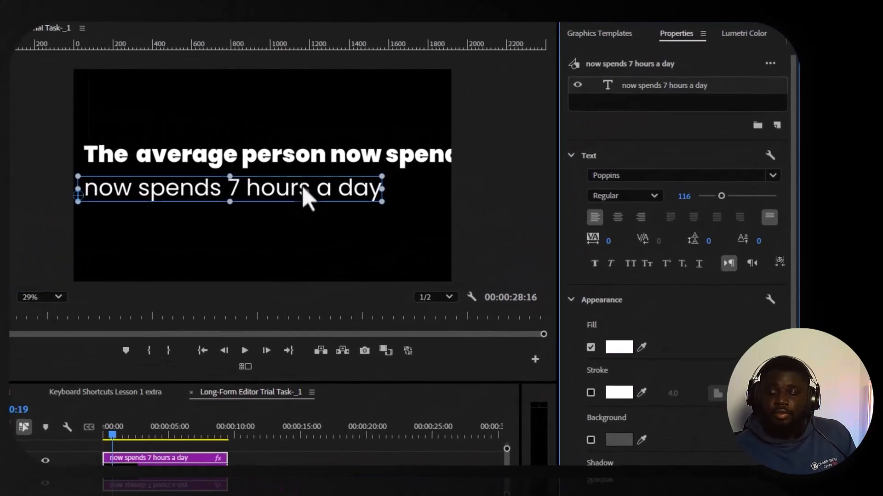
{"action": "left_click_drag", "start_coordinate": [303, 198], "coordinate": [312, 221]}
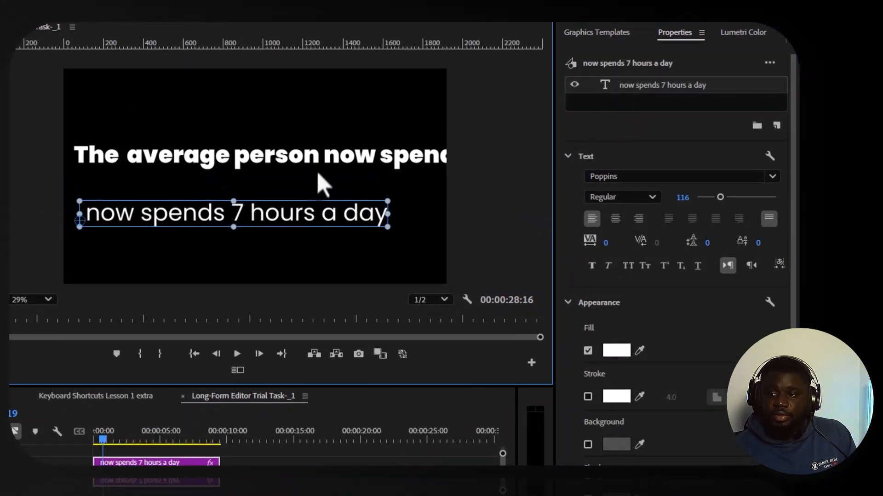
{"action": "left_click", "coordinate": [357, 163]}
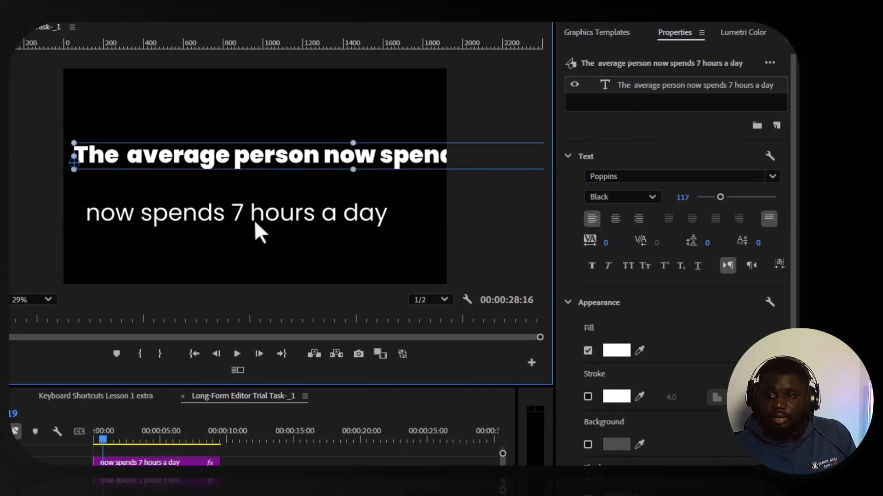
{"action": "left_click_drag", "start_coordinate": [254, 220], "coordinate": [389, 256]}
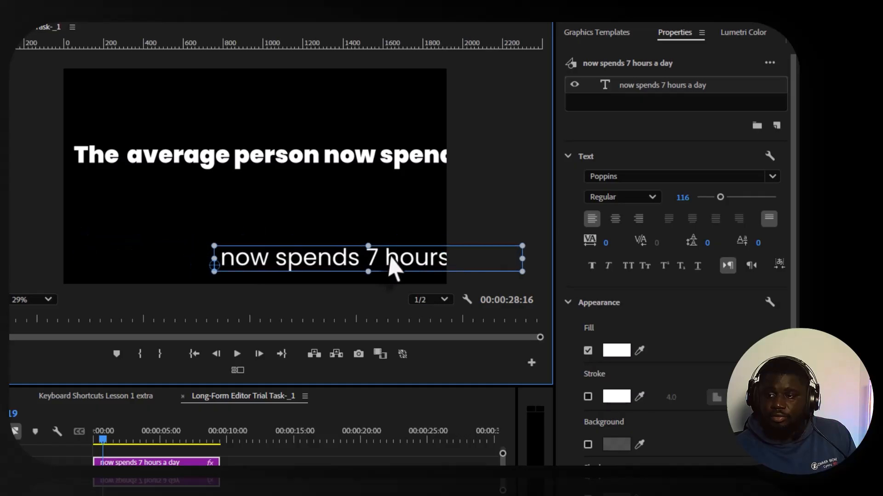
Break the upper title onto a second line before "spends" and return to the Selection tool.
{"action": "double_click", "coordinate": [340, 157]}
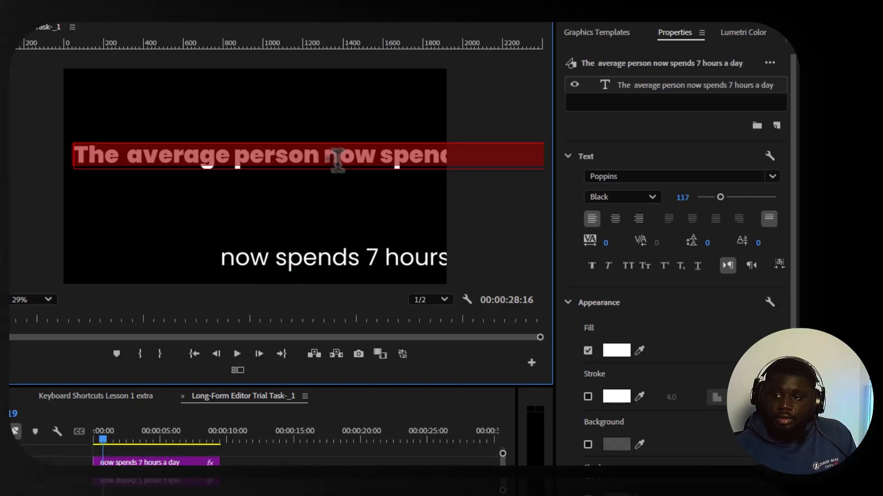
{"action": "left_click", "coordinate": [387, 149]}
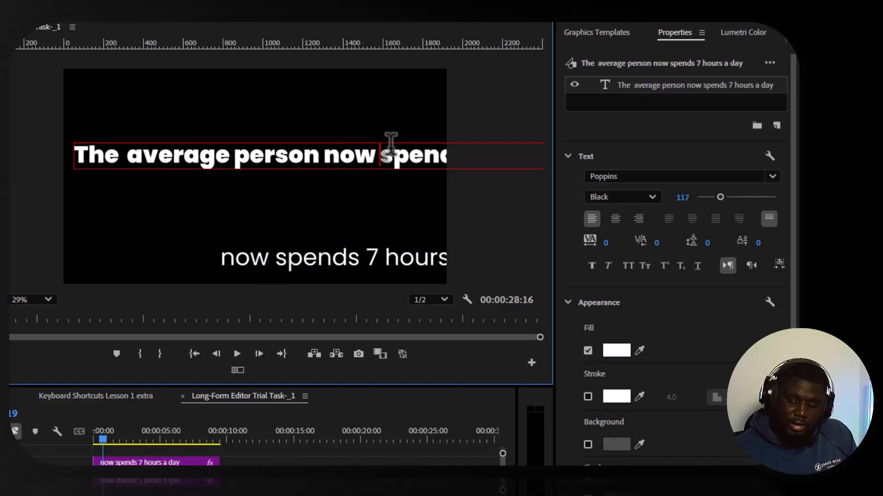
{"action": "key", "text": "Return"}
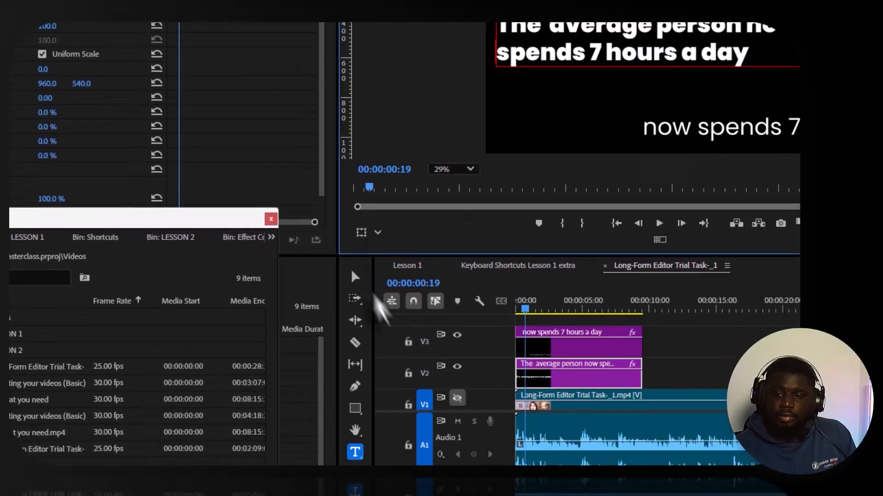
{"action": "left_click", "coordinate": [355, 276]}
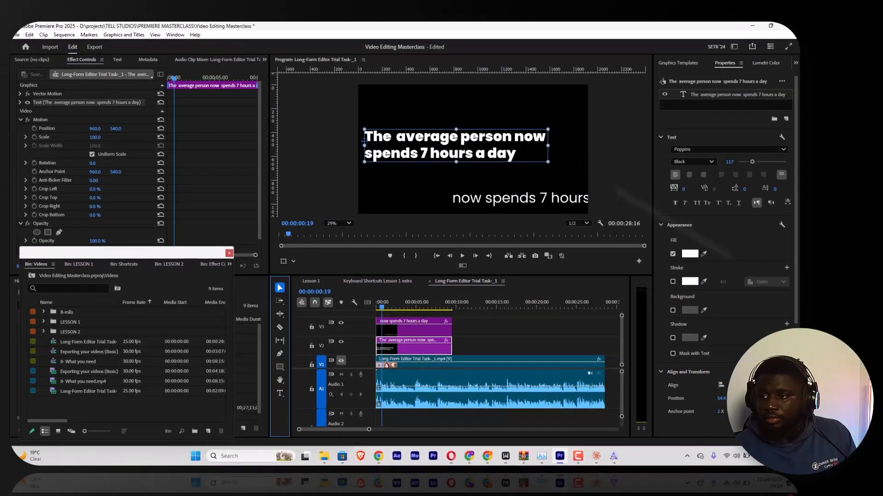
Widen the upper title's leading to 138, and reset it to 0.
{"action": "mouse_move", "coordinate": [745, 193]}
{"action": "left_mouse_down"}
{"action": "mouse_move", "coordinate": [699, 193]}
{"action": "mouse_move", "coordinate": [754, 193]}
{"action": "left_mouse_up"}
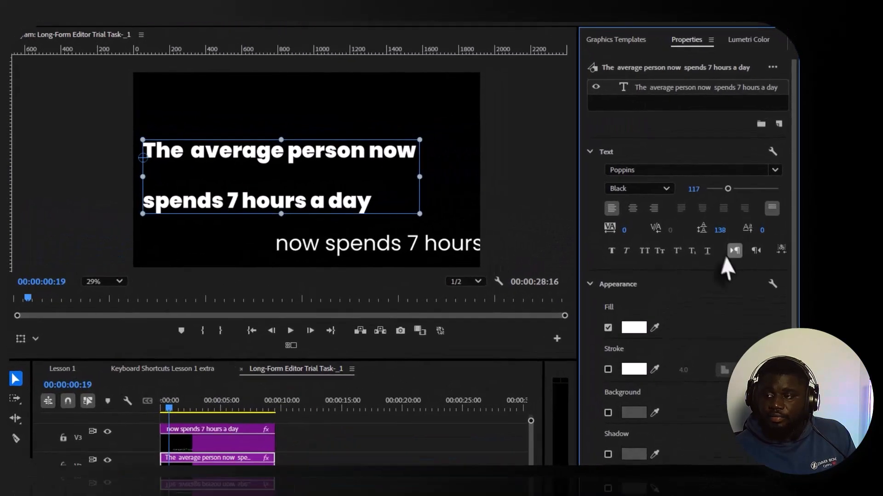
{"action": "left_click", "coordinate": [720, 230]}
{"action": "type", "text": "0"}
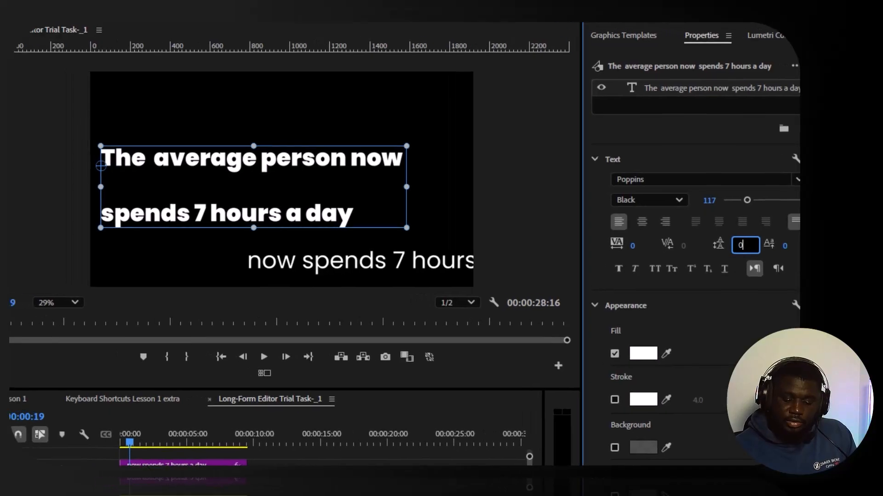
{"action": "key", "text": "Return"}
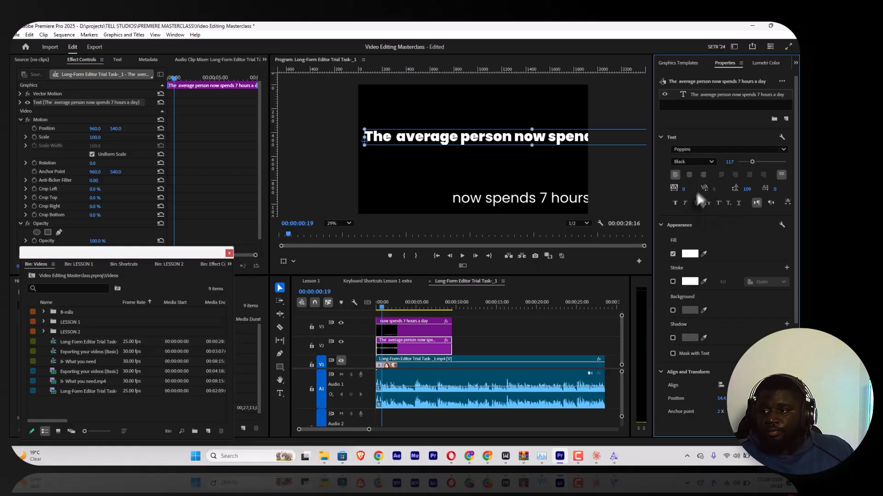
Set the upper title's font weight to Regular.
{"action": "left_click", "coordinate": [694, 162]}
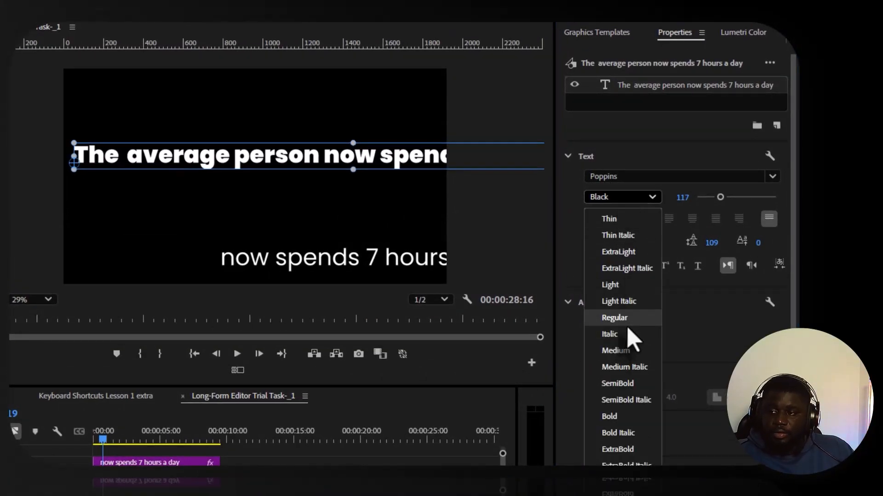
{"action": "key", "text": "Escape"}
{"action": "left_click", "coordinate": [622, 319]}
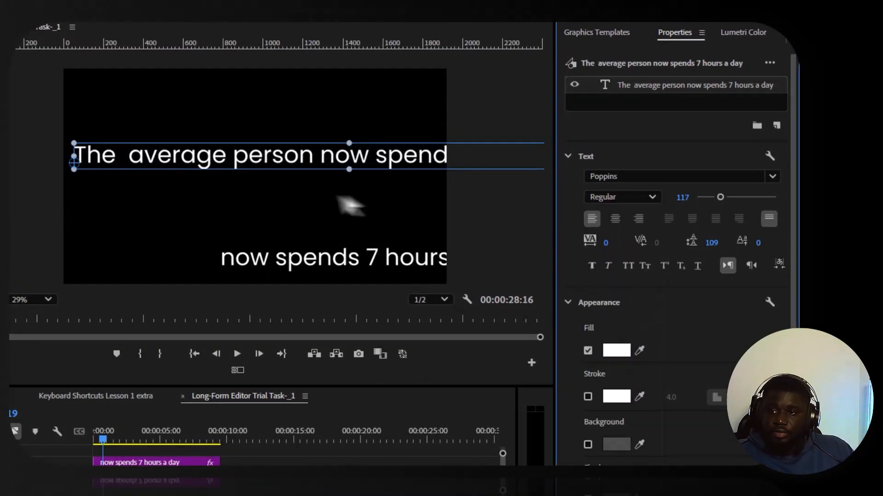
Toggle Faux Bold on and off on the upper title to compare its effect.
{"action": "left_click", "coordinate": [591, 269]}
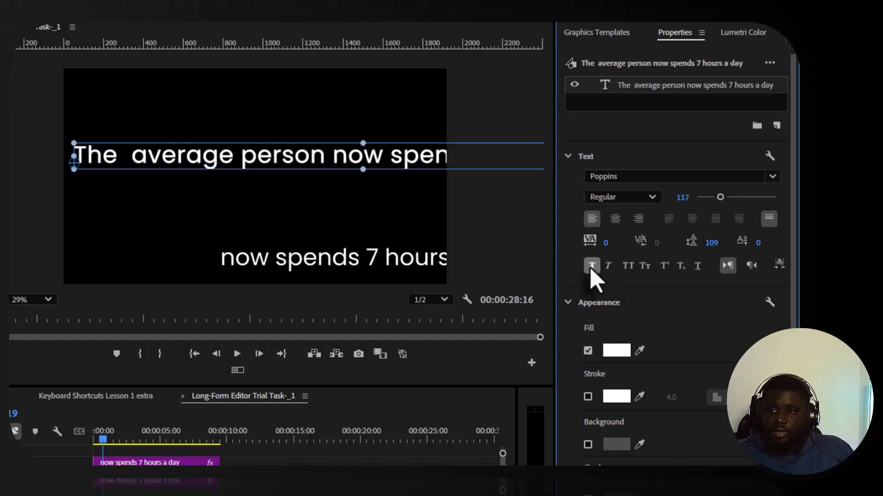
{"action": "left_click", "coordinate": [591, 270]}
{"action": "left_click", "coordinate": [591, 269]}
{"action": "left_click", "coordinate": [591, 269]}
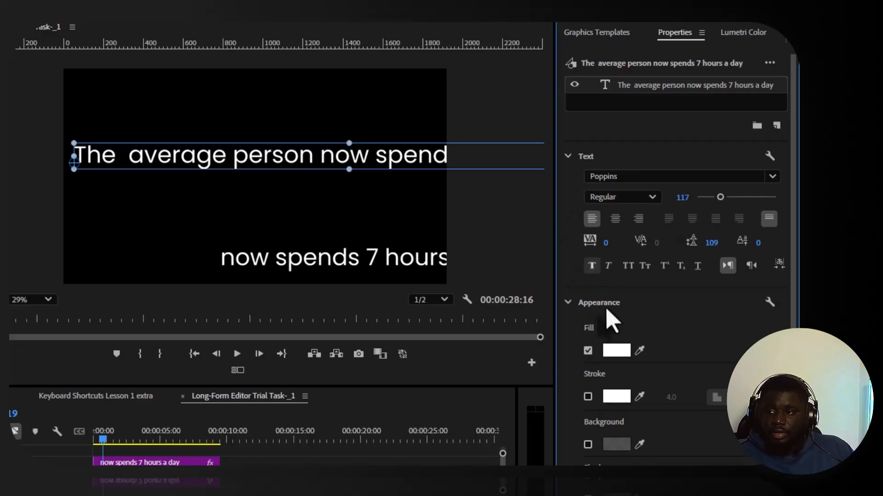
Try Faux Italic on the upper title, toggle Faux Bold along with it, and turn both off.
{"action": "left_click", "coordinate": [603, 270]}
{"action": "left_click", "coordinate": [603, 270]}
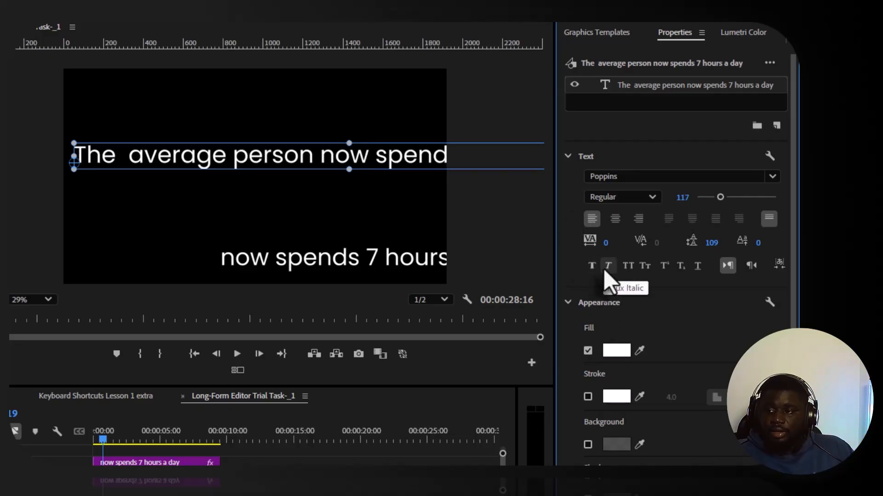
{"action": "left_click", "coordinate": [604, 271]}
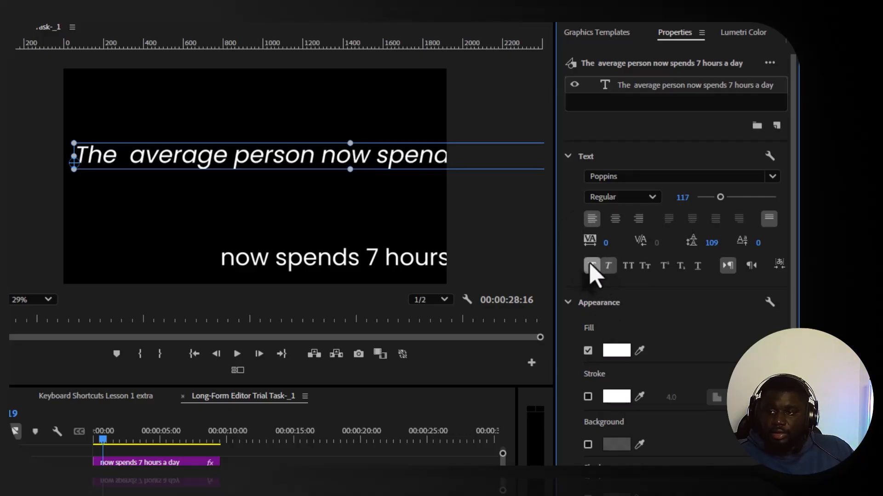
{"action": "left_click", "coordinate": [591, 269]}
{"action": "left_click", "coordinate": [593, 268]}
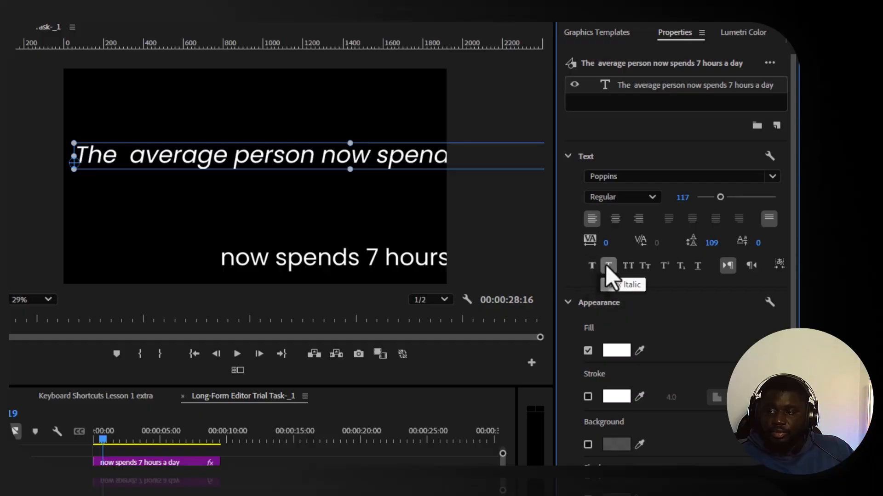
{"action": "left_click", "coordinate": [619, 268]}
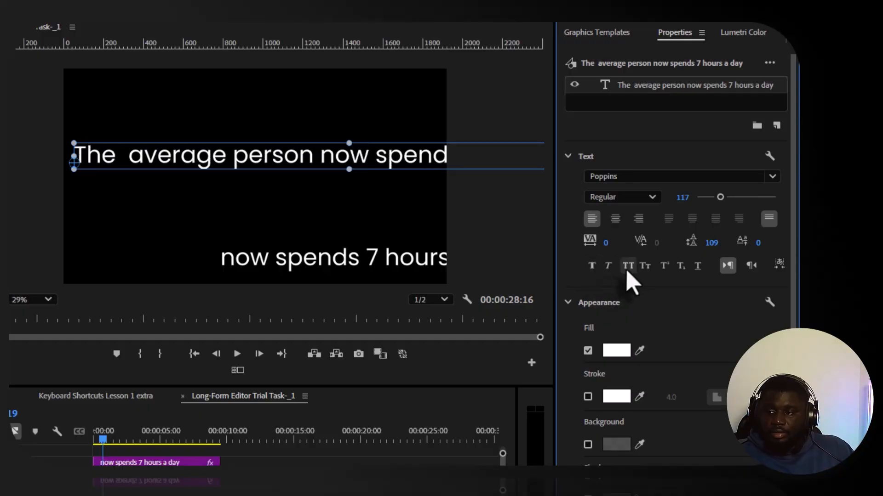
Toggle All Caps on and off on the upper title to compare the lettering.
{"action": "left_click", "coordinate": [628, 269]}
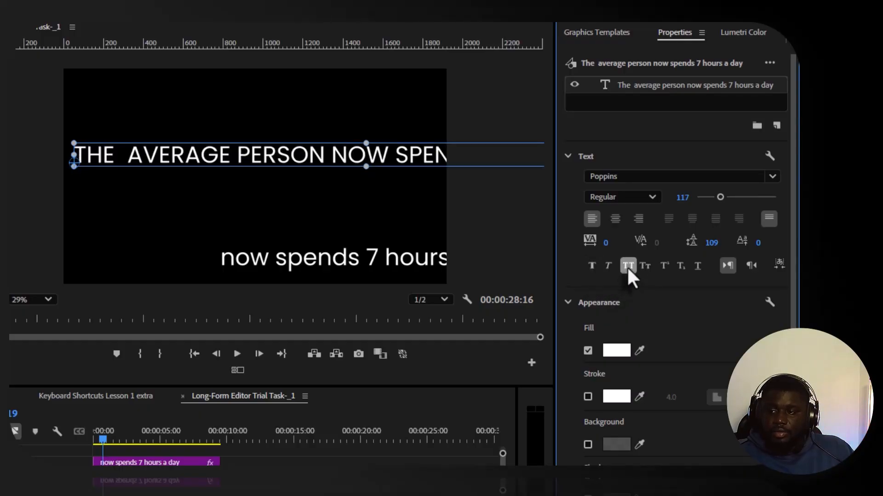
{"action": "left_click", "coordinate": [627, 266]}
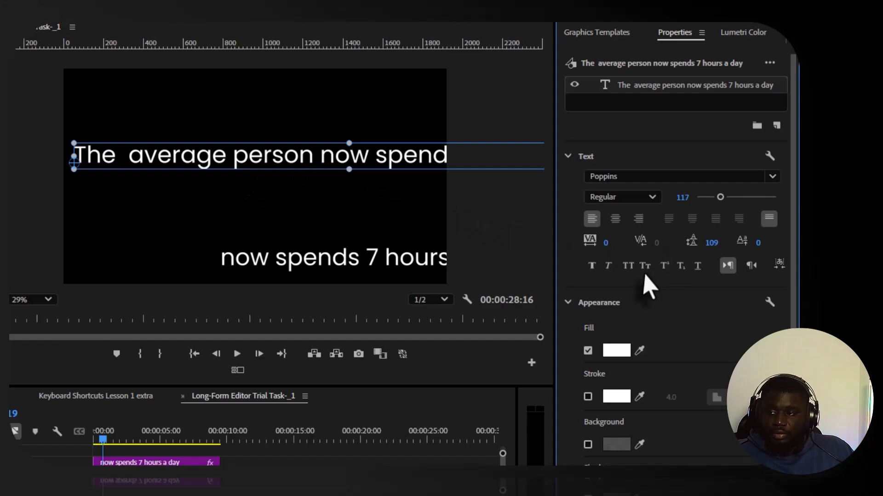
{"action": "left_click", "coordinate": [629, 271]}
{"action": "left_click", "coordinate": [628, 269]}
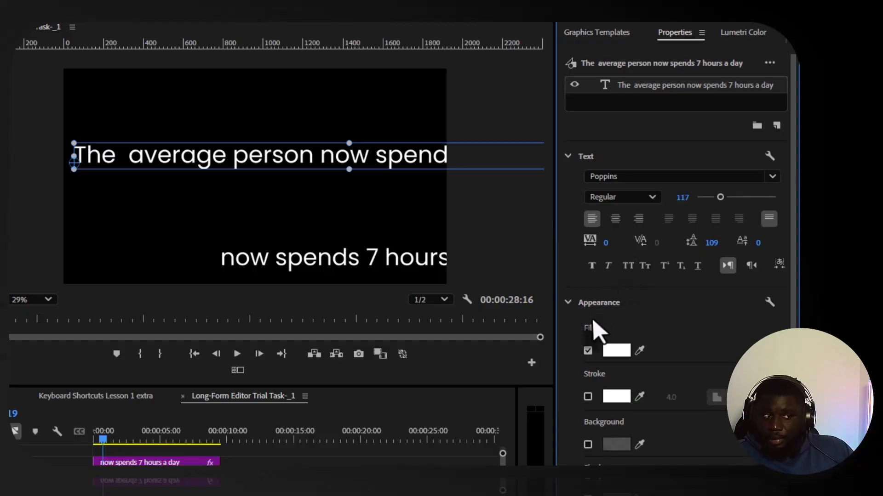
{"action": "left_click", "coordinate": [631, 267]}
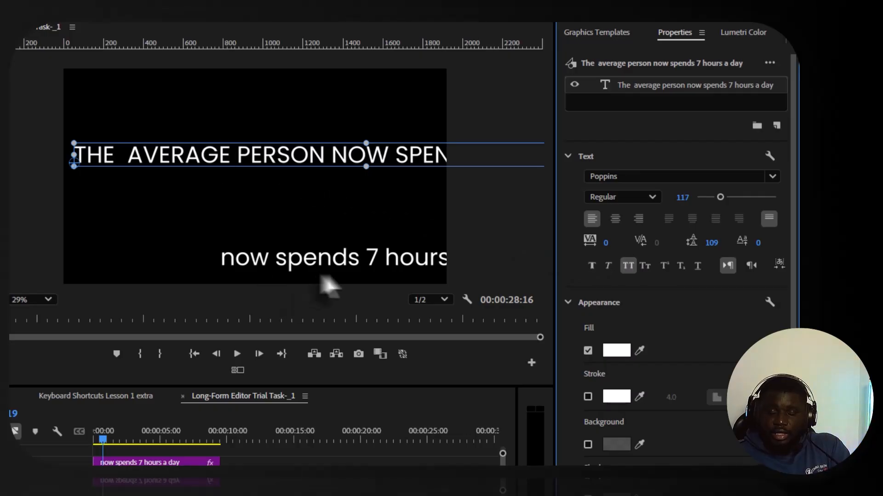
{"action": "left_click", "coordinate": [628, 270]}
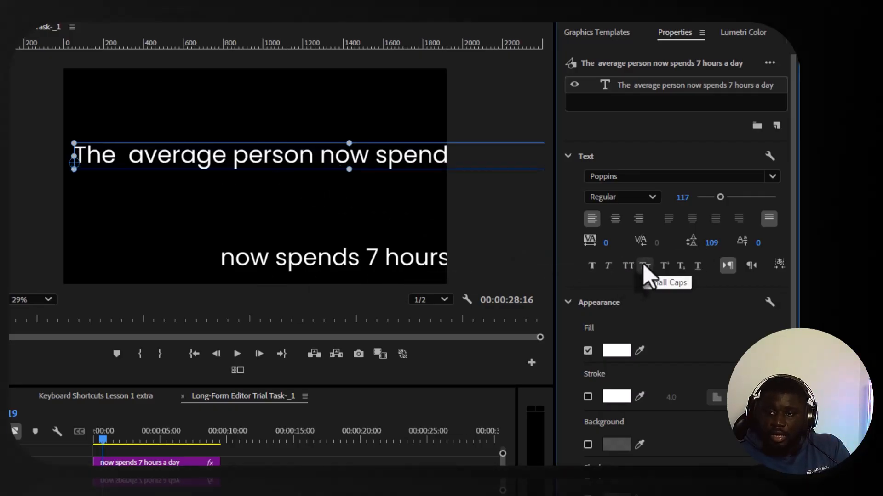
Apply Small Caps to the upper title and slide it sideways in the frame to inspect the whole line.
{"action": "left_click", "coordinate": [644, 267]}
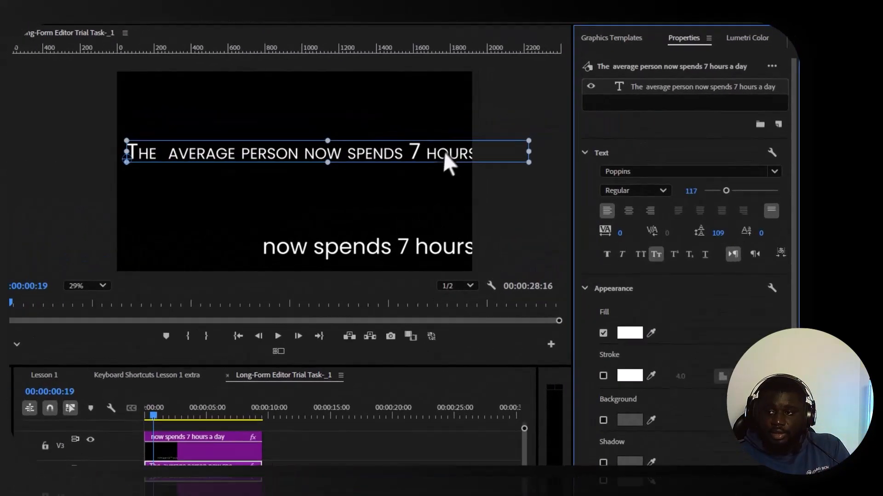
{"action": "left_click_drag", "start_coordinate": [568, 136], "coordinate": [533, 137]}
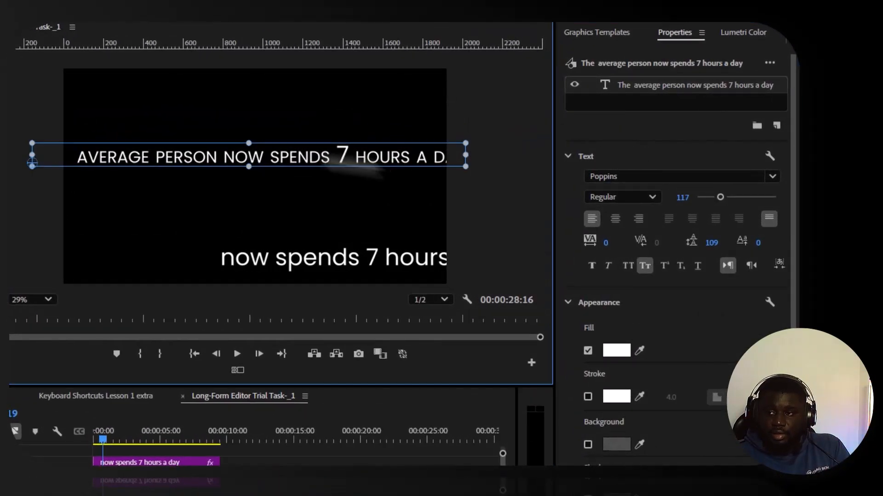
{"action": "left_click_drag", "start_coordinate": [347, 162], "coordinate": [417, 159]}
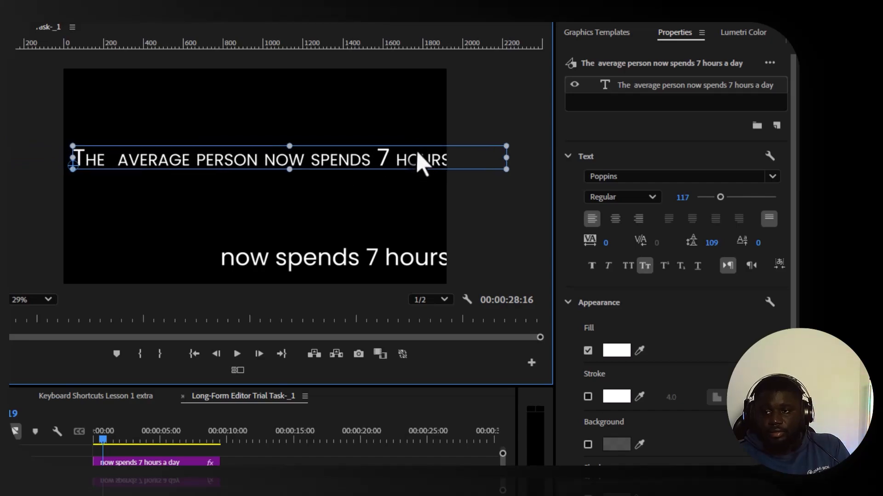
Try Superscript on the upper title, move it toward the frame's centre, and turn off both Superscript and Small Caps.
{"action": "left_click", "coordinate": [666, 271]}
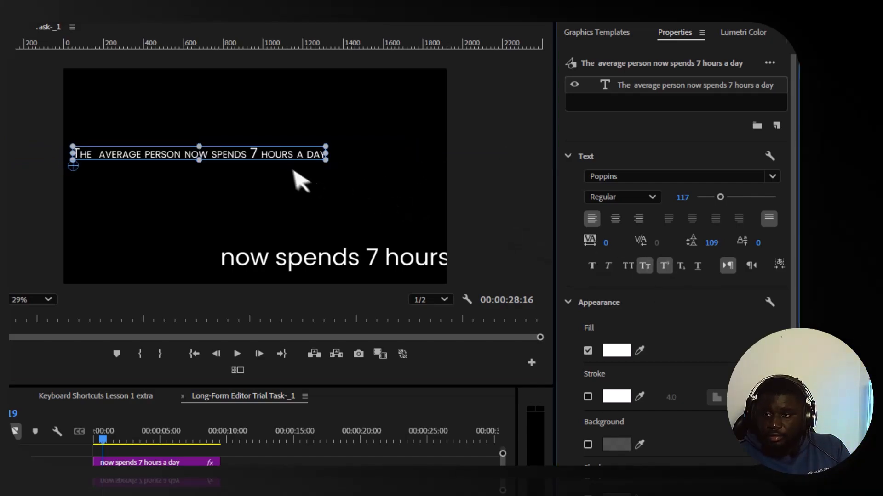
{"action": "left_click_drag", "start_coordinate": [282, 157], "coordinate": [325, 180]}
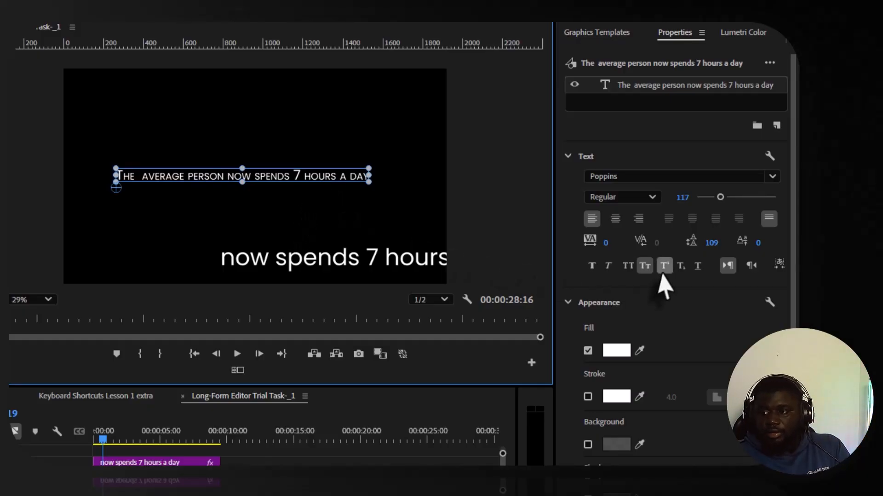
{"action": "left_click", "coordinate": [646, 266]}
{"action": "left_click", "coordinate": [664, 265]}
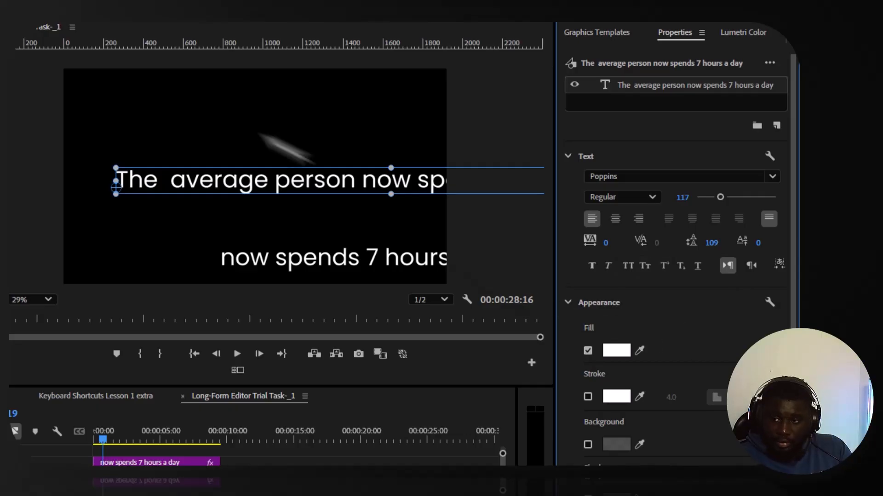
Move the upper title back to the frame's left edge in Black weight, and break it onto a second line before "spends".
{"action": "left_click_drag", "start_coordinate": [358, 195], "coordinate": [282, 187]}
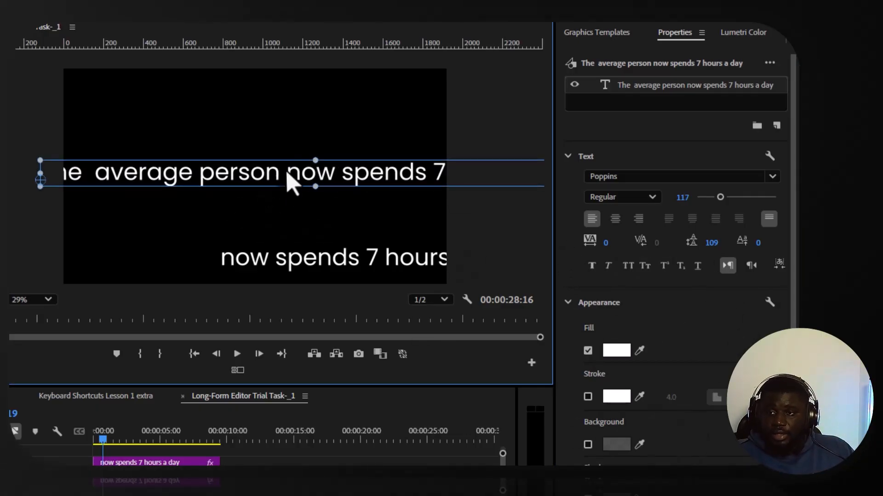
{"action": "left_click", "coordinate": [622, 197]}
{"action": "left_click", "coordinate": [606, 483]}
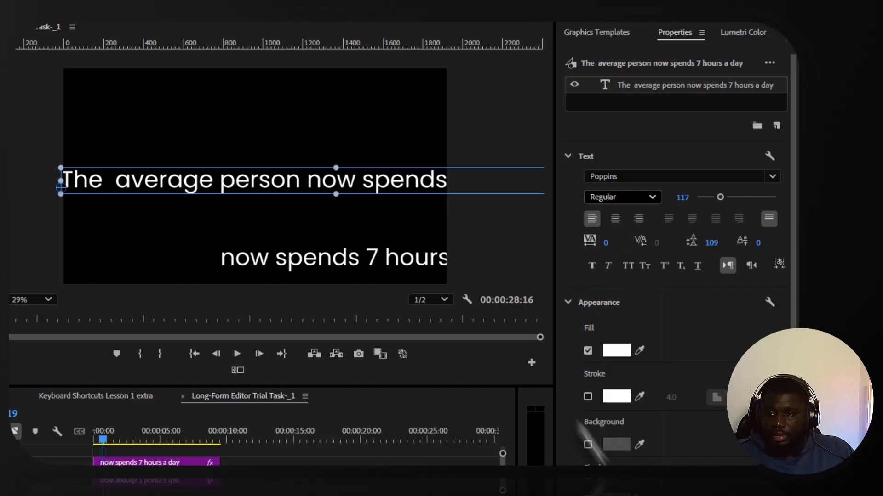
{"action": "double_click", "coordinate": [311, 183]}
{"action": "left_click", "coordinate": [375, 175]}
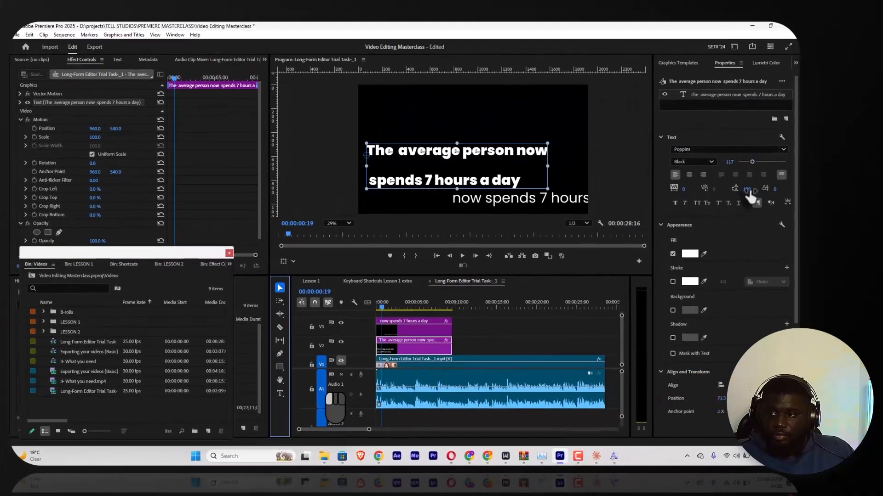
Try different leading values on the two-line upper title, down to -17, and reset its leading to 0.
{"action": "mouse_move", "coordinate": [750, 195]}
{"action": "left_mouse_down"}
{"action": "mouse_move", "coordinate": [690, 196]}
{"action": "mouse_move", "coordinate": [745, 189]}
{"action": "left_mouse_up"}
{"action": "left_click", "coordinate": [746, 189]}
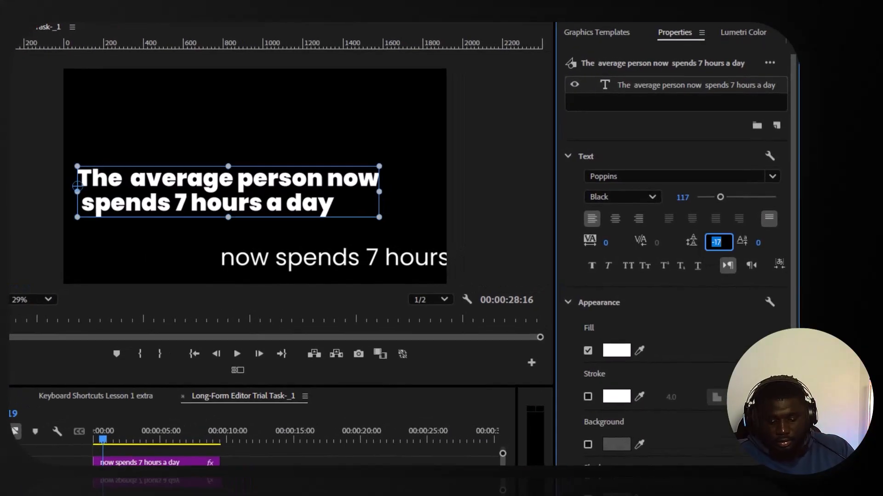
{"action": "type", "text": "0"}
{"action": "key", "text": "Return"}
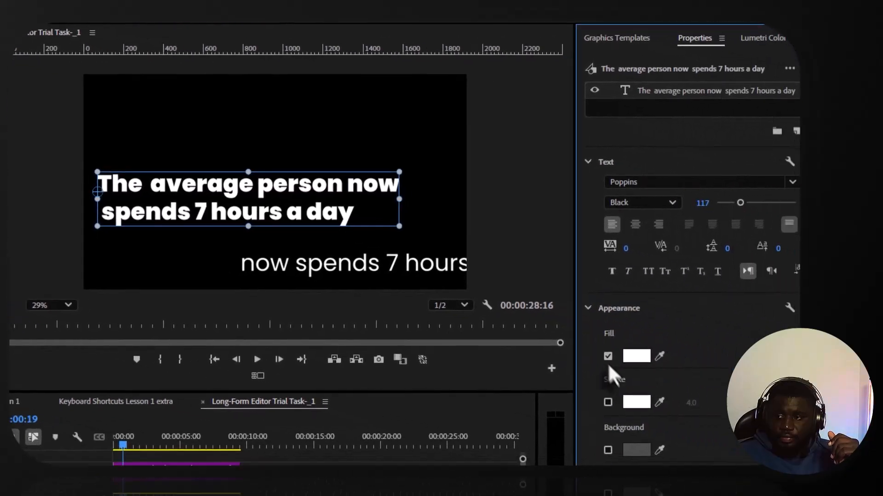
Turn off the upper title's fill and give it a stroke coloured magenta, D609AD.
{"action": "left_click", "coordinate": [588, 351]}
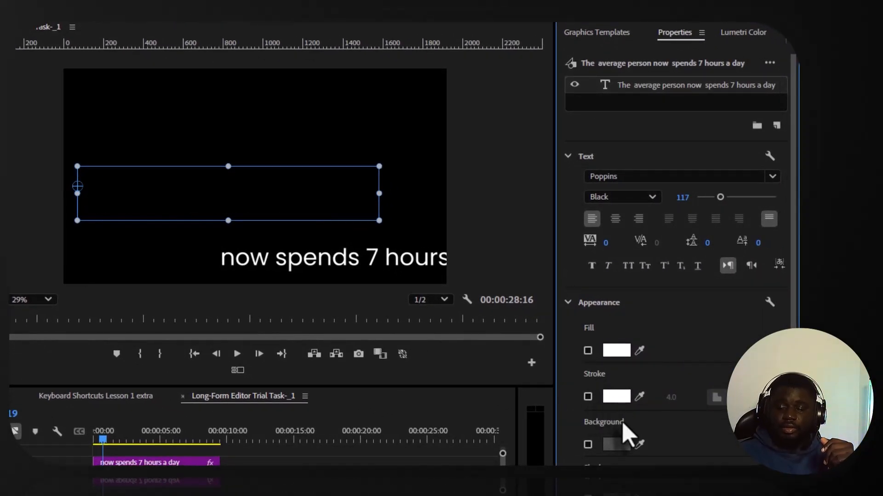
{"action": "left_click", "coordinate": [588, 397]}
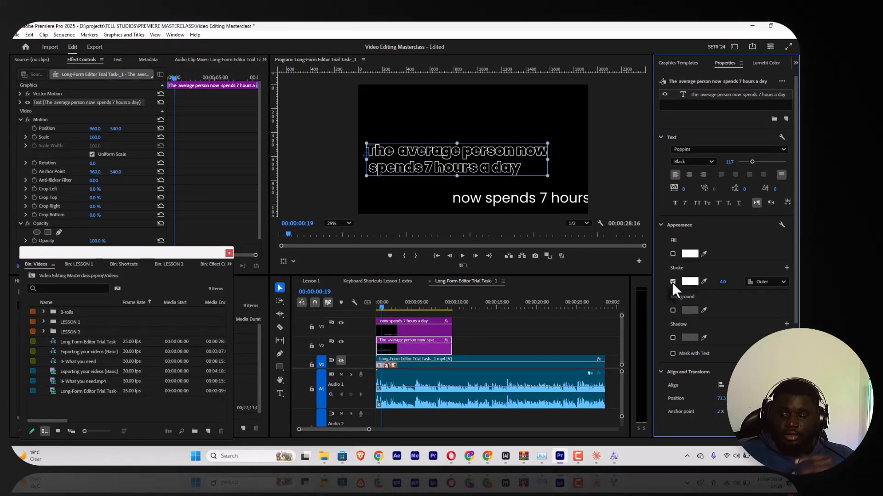
{"action": "mouse_move", "coordinate": [201, 185]}
{"action": "left_mouse_down"}
{"action": "mouse_move", "coordinate": [157, 185]}
{"action": "mouse_move", "coordinate": [216, 68]}
{"action": "mouse_move", "coordinate": [227, 103]}
{"action": "left_mouse_up"}
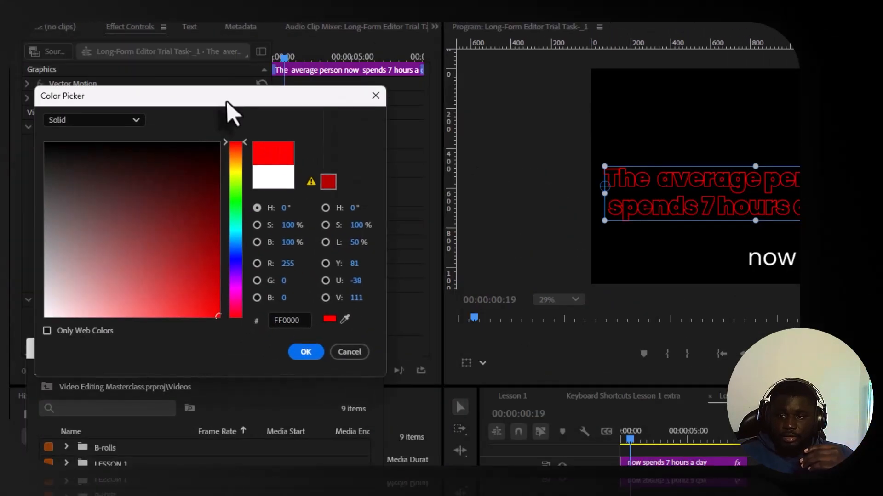
{"action": "left_click", "coordinate": [235, 253]}
{"action": "left_click", "coordinate": [185, 245]}
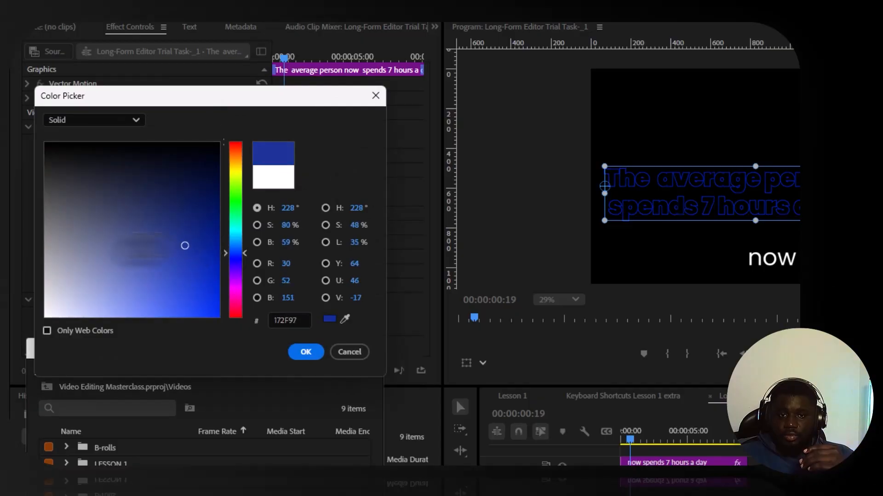
{"action": "mouse_move", "coordinate": [185, 245]}
{"action": "left_mouse_down"}
{"action": "mouse_move", "coordinate": [63, 252]}
{"action": "mouse_move", "coordinate": [173, 115]}
{"action": "mouse_move", "coordinate": [203, 304]}
{"action": "left_mouse_up"}
{"action": "left_click", "coordinate": [235, 294]}
{"action": "left_click", "coordinate": [211, 289]}
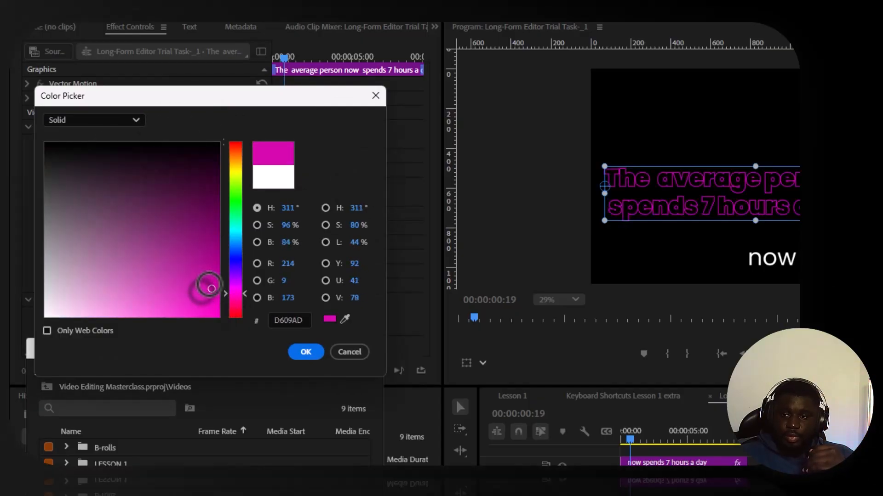
{"action": "left_click_drag", "start_coordinate": [219, 91], "coordinate": [296, 189]}
{"action": "left_click", "coordinate": [383, 449]}
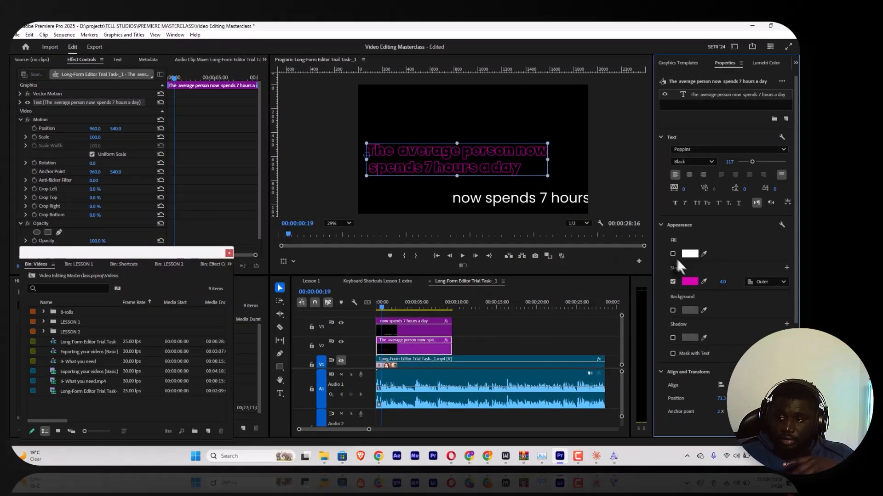
Turn the upper title's fill back on and try red and dark blue (05027D) as the fill colour.
{"action": "left_click", "coordinate": [672, 254]}
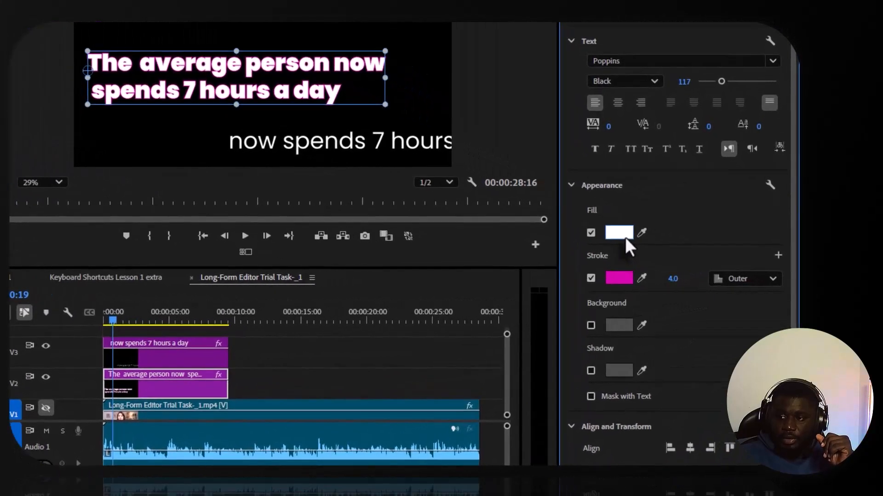
{"action": "left_click", "coordinate": [689, 254]}
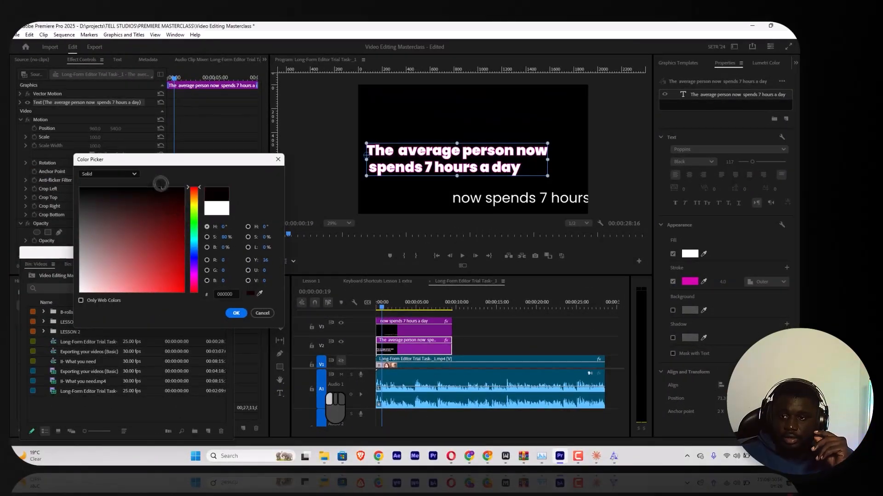
{"action": "mouse_move", "coordinate": [161, 184]}
{"action": "left_mouse_down"}
{"action": "mouse_move", "coordinate": [173, 199]}
{"action": "mouse_move", "coordinate": [125, 288]}
{"action": "mouse_move", "coordinate": [169, 289]}
{"action": "left_mouse_up"}
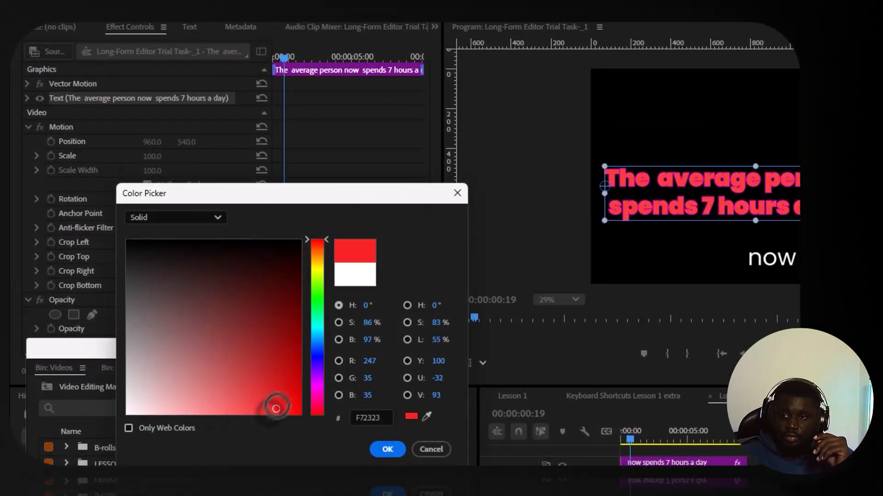
{"action": "mouse_move", "coordinate": [276, 408]}
{"action": "left_mouse_down"}
{"action": "mouse_move", "coordinate": [314, 414]}
{"action": "mouse_move", "coordinate": [300, 412]}
{"action": "left_mouse_up"}
{"action": "mouse_move", "coordinate": [354, 198]}
{"action": "left_mouse_down"}
{"action": "mouse_move", "coordinate": [390, 211]}
{"action": "mouse_move", "coordinate": [619, 245]}
{"action": "left_mouse_up"}
{"action": "left_click", "coordinate": [583, 403]}
{"action": "left_click_drag", "start_coordinate": [516, 407], "coordinate": [563, 371]}
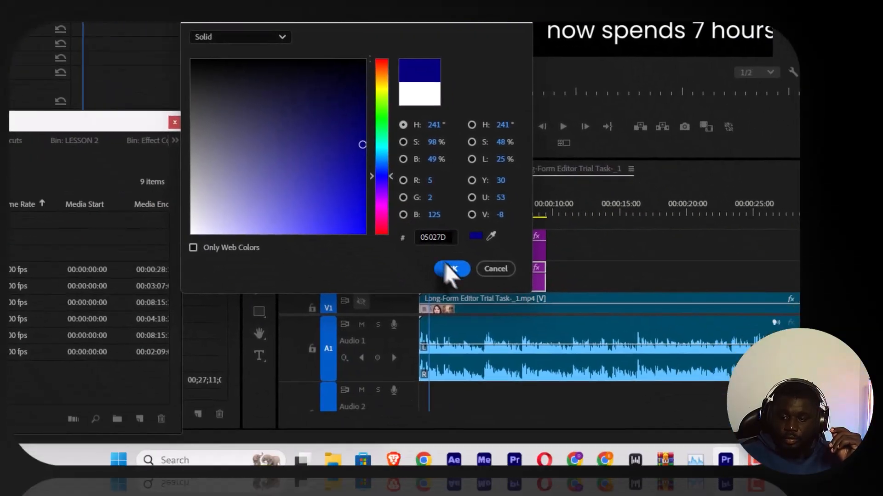
{"action": "left_click", "coordinate": [654, 495]}
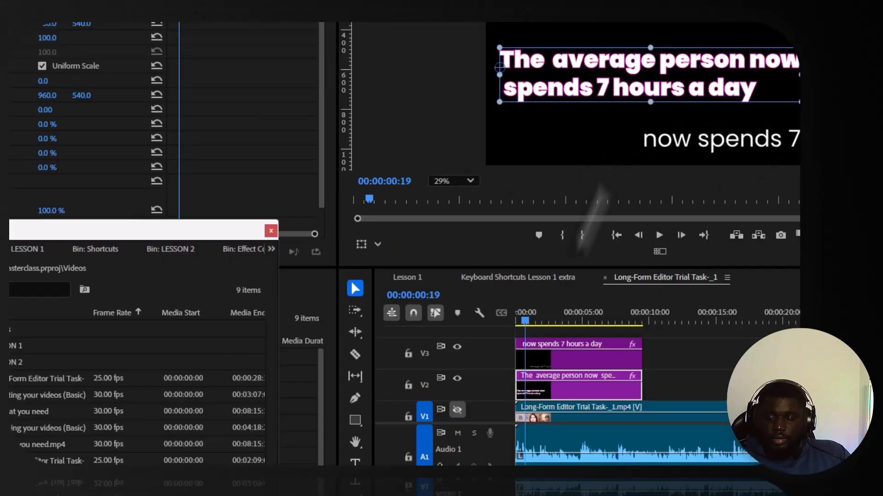
Delete the second line of the upper title and move the lower title directly beneath the remaining line.
{"action": "left_click", "coordinate": [681, 98]}
{"action": "double_click", "coordinate": [682, 99]}
{"action": "key", "text": "BackSpace"}
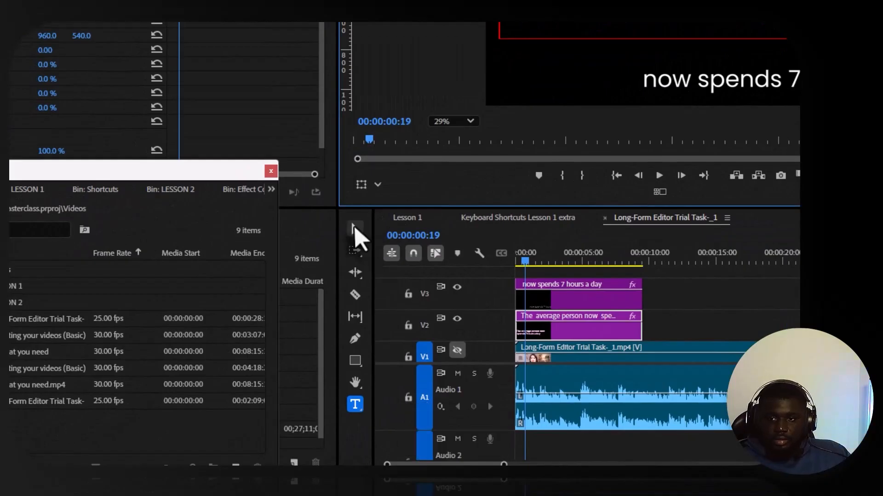
{"action": "left_click", "coordinate": [355, 289]}
{"action": "left_click_drag", "start_coordinate": [781, 94], "coordinate": [650, 48]}
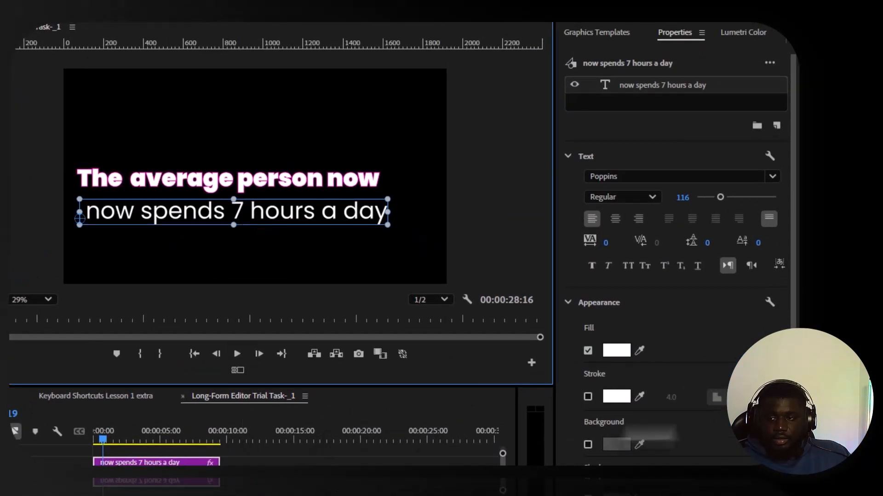
Give the lower title a white stroke without fill, and turn off the upper title's magenta stroke.
{"action": "left_click", "coordinate": [588, 396]}
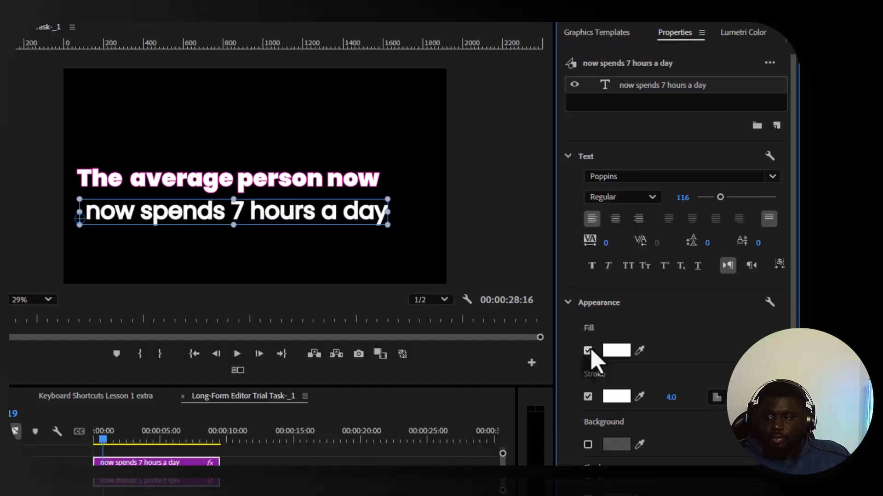
{"action": "left_click", "coordinate": [588, 350]}
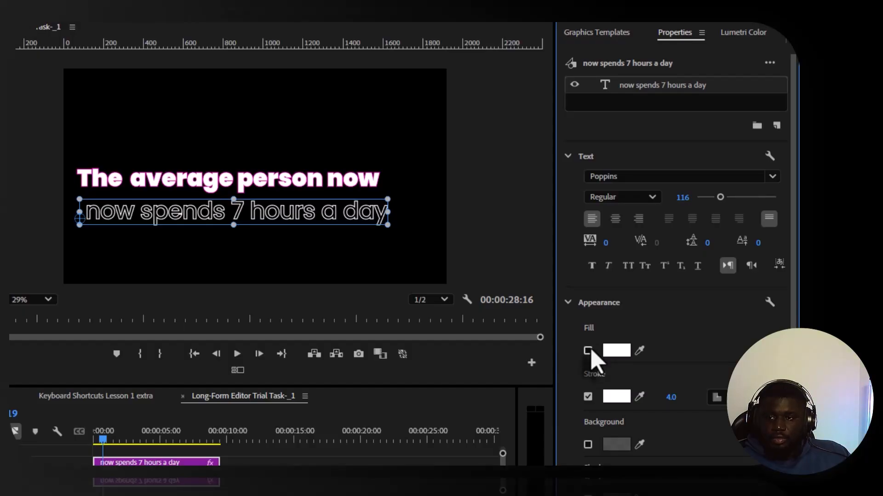
{"action": "left_click", "coordinate": [319, 271]}
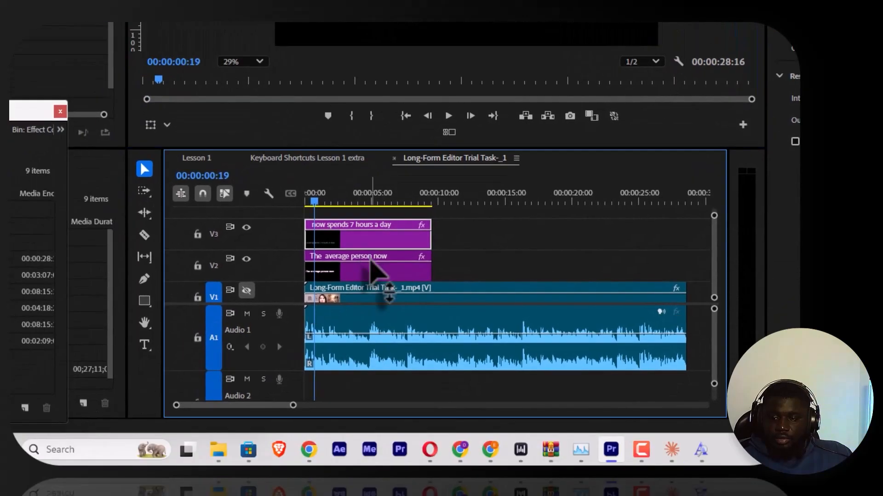
{"action": "left_click", "coordinate": [328, 320]}
{"action": "left_click", "coordinate": [714, 96]}
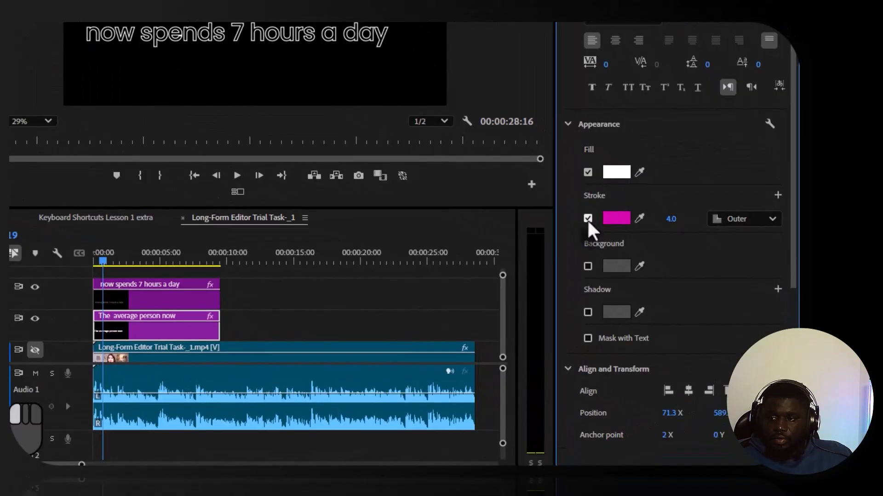
{"action": "left_click", "coordinate": [673, 282]}
Remove the word "now" and its leading space from the lower title so it reads "spends 7 hours a day".
{"action": "left_click", "coordinate": [300, 290]}
{"action": "double_click", "coordinate": [198, 34]}
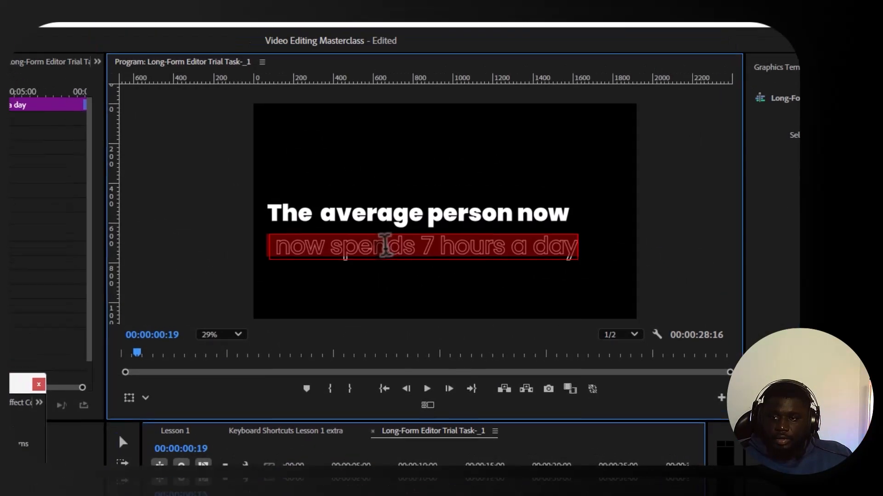
{"action": "left_click", "coordinate": [164, 34]}
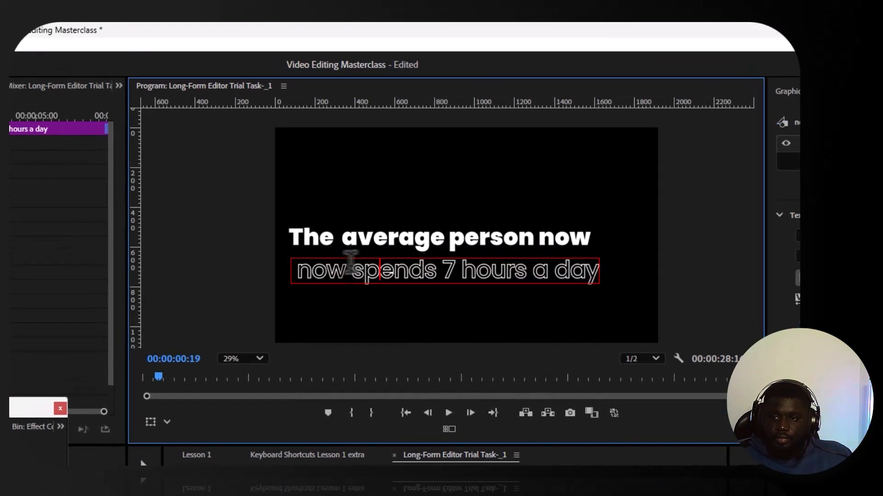
{"action": "left_click_drag", "start_coordinate": [350, 264], "coordinate": [237, 253]}
{"action": "type", "text": "\\"}
{"action": "key", "text": "BackSpace"}
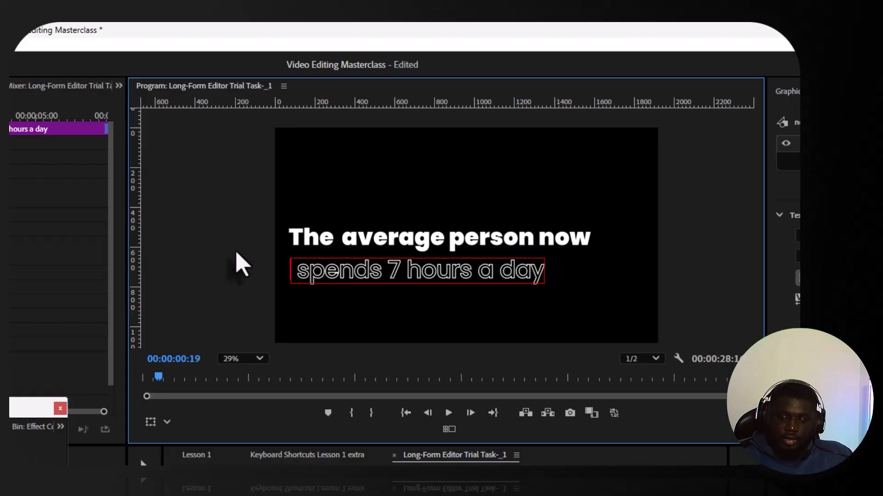
{"action": "key", "text": "Delete"}
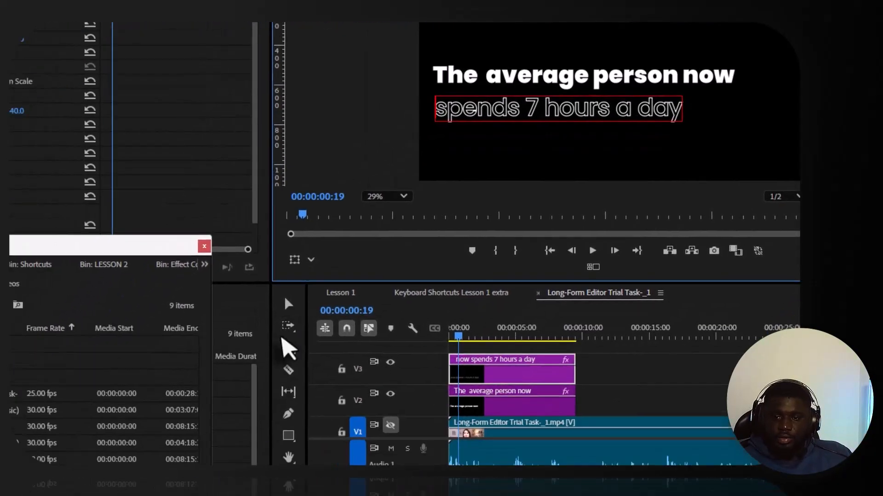
{"action": "left_click", "coordinate": [150, 461]}
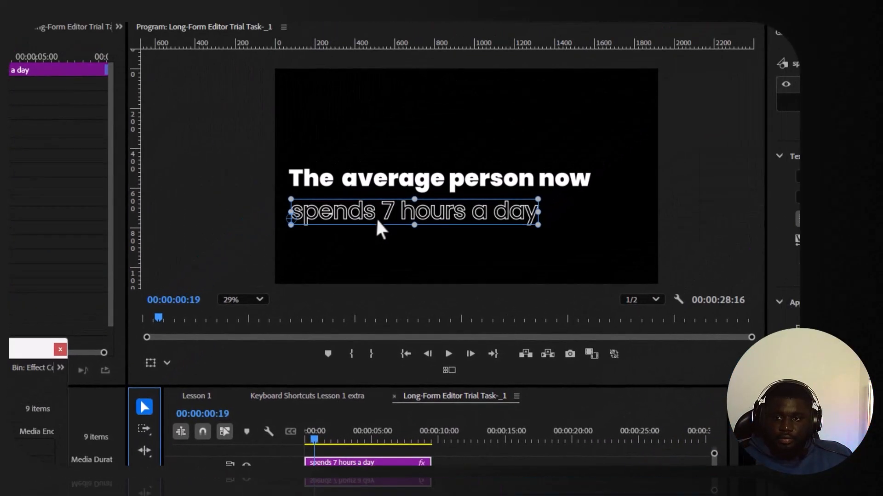
Shrink the lower title to font size 90 and place it close beneath the upper title.
{"action": "left_click", "coordinate": [396, 186]}
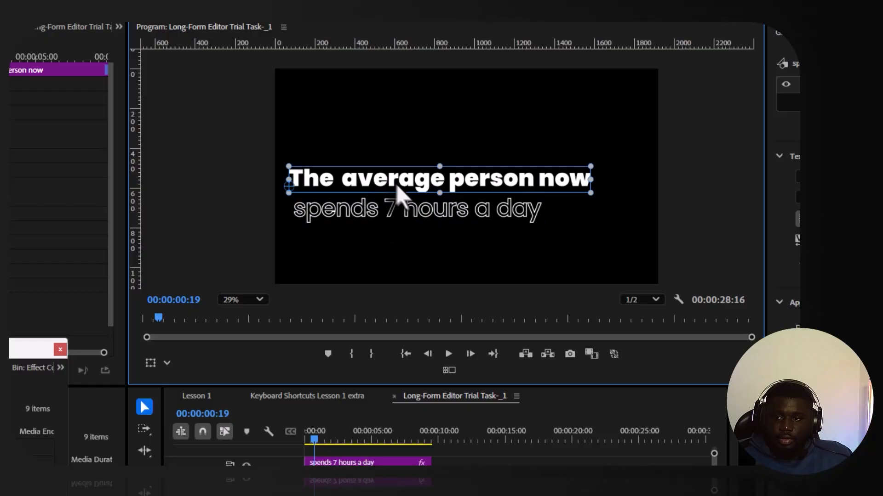
{"action": "left_click", "coordinate": [450, 216]}
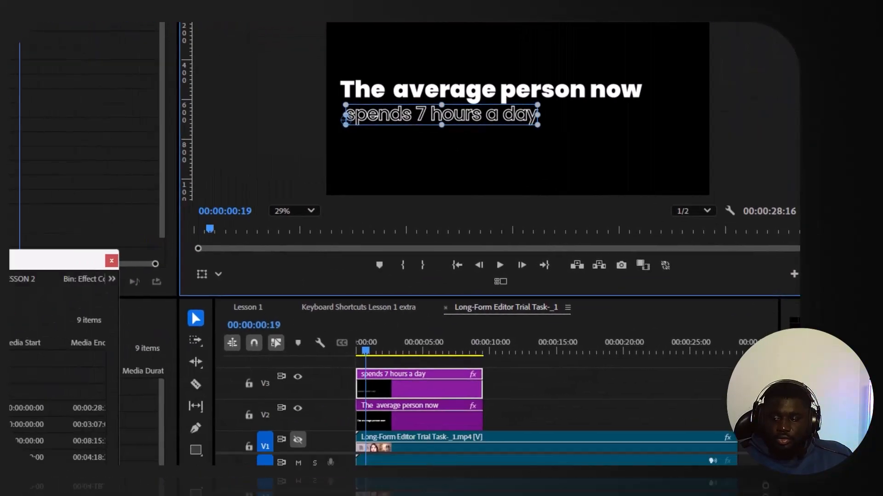
{"action": "left_click", "coordinate": [522, 403]}
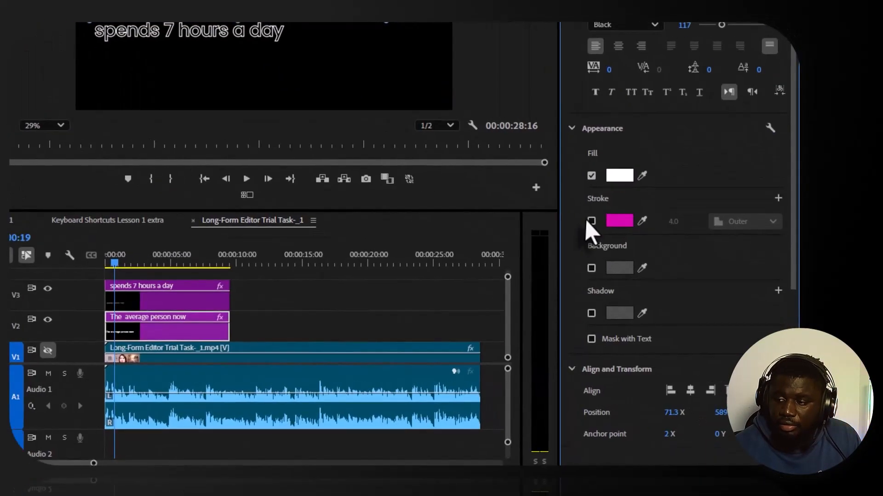
Show the upper title as a magenta outline only and the lower title as solid white fill without stroke.
{"action": "left_click", "coordinate": [672, 281]}
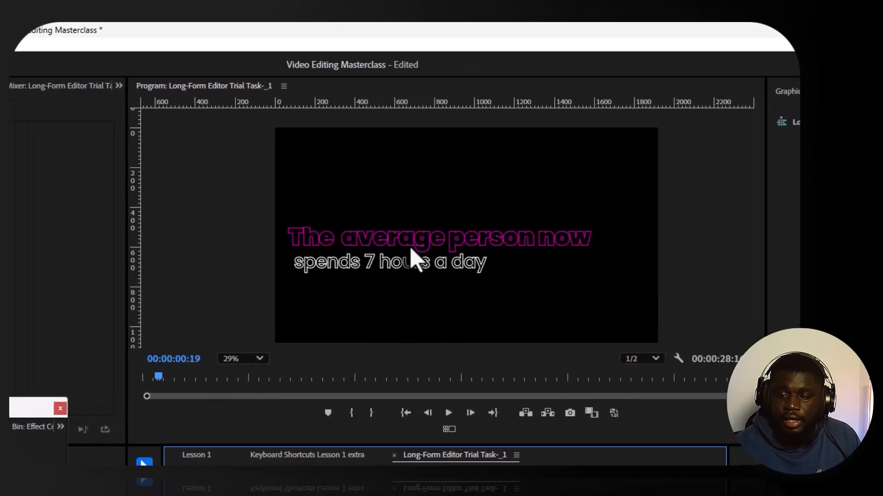
{"action": "left_click", "coordinate": [415, 256]}
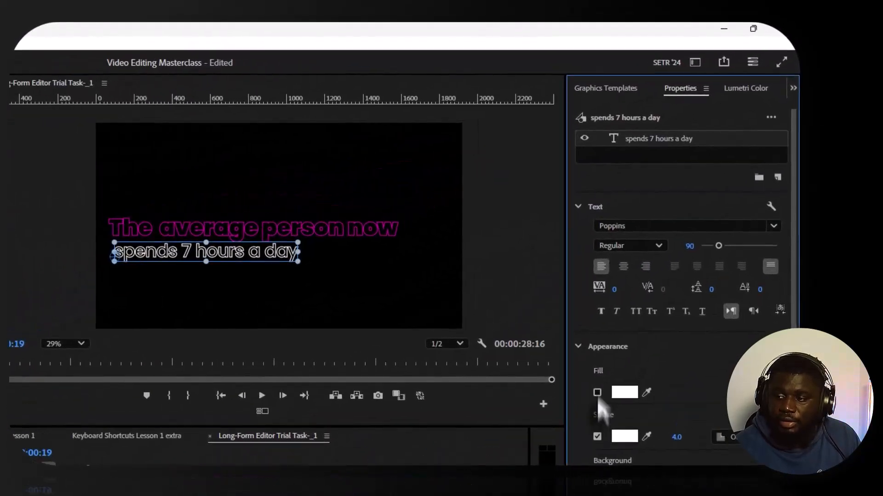
{"action": "left_click", "coordinate": [661, 276]}
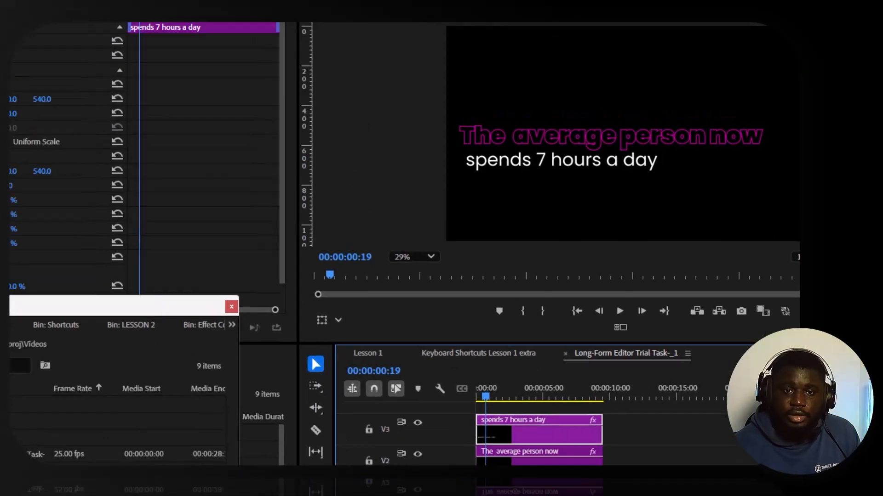
Keyframe both titles' Position at the sequence start, offsetting the lower title vertically and the upper title horizontally toward the left.
{"action": "key", "text": "Home"}
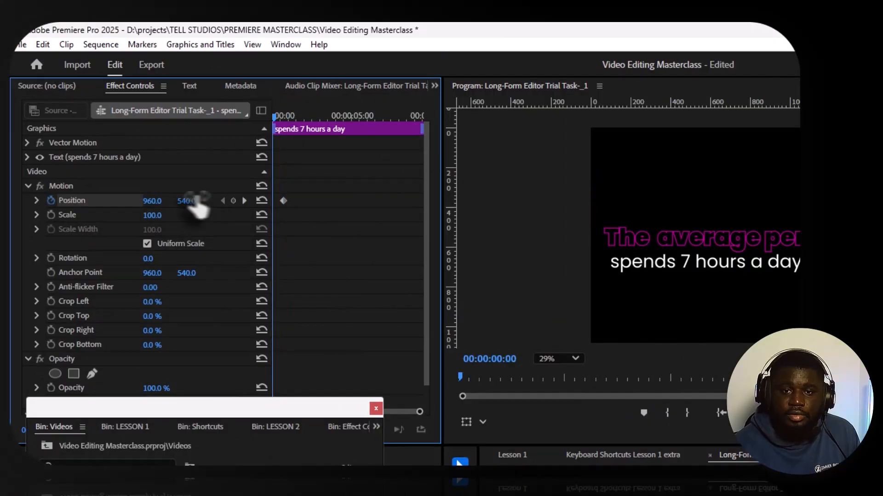
{"action": "left_click_drag", "start_coordinate": [186, 201], "coordinate": [138, 201]}
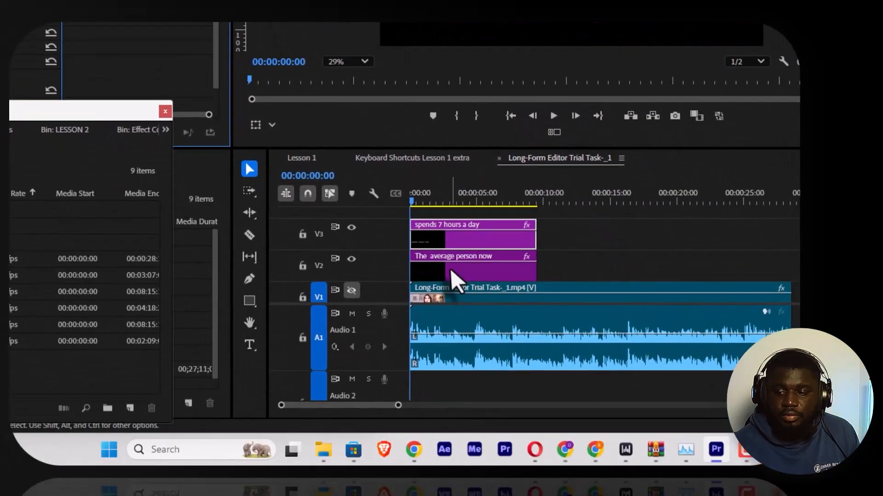
{"action": "left_click", "coordinate": [455, 276]}
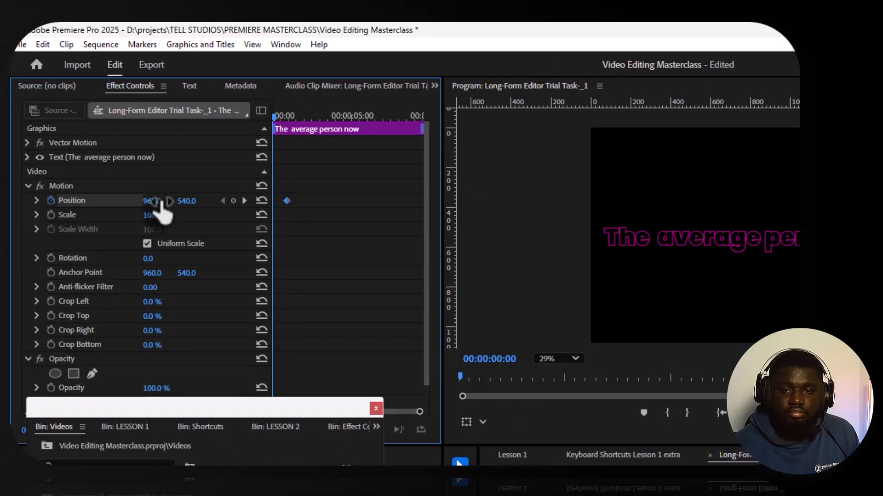
{"action": "left_click_drag", "start_coordinate": [156, 201], "coordinate": [115, 201]}
Play back the title animation, make the V1 video track visible again and preview the titles over the footage.
{"action": "key", "text": "space"}
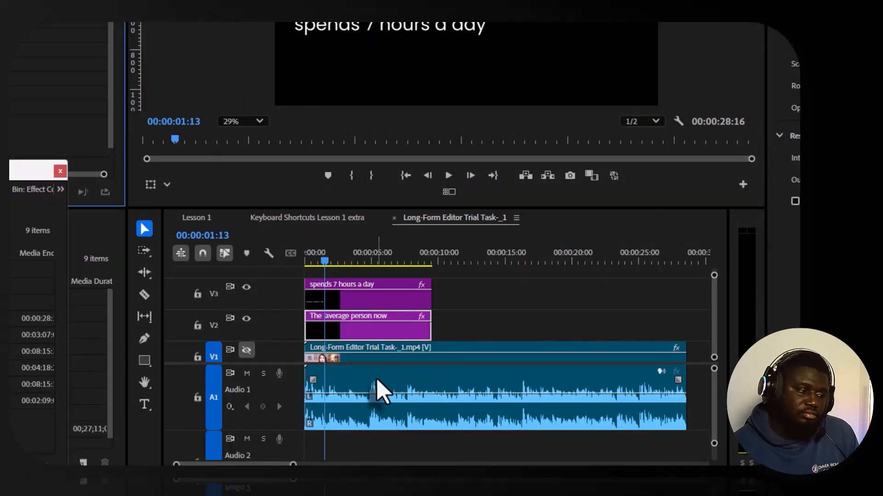
{"action": "key", "text": "space"}
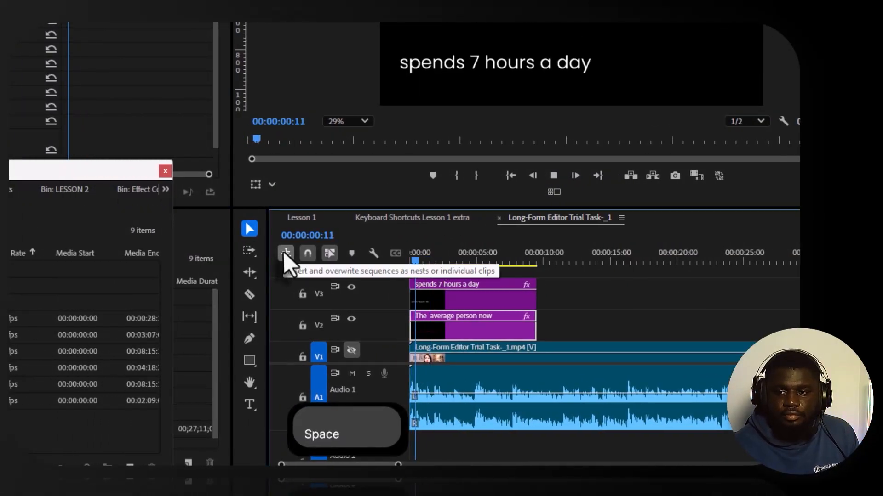
{"action": "key", "text": "space"}
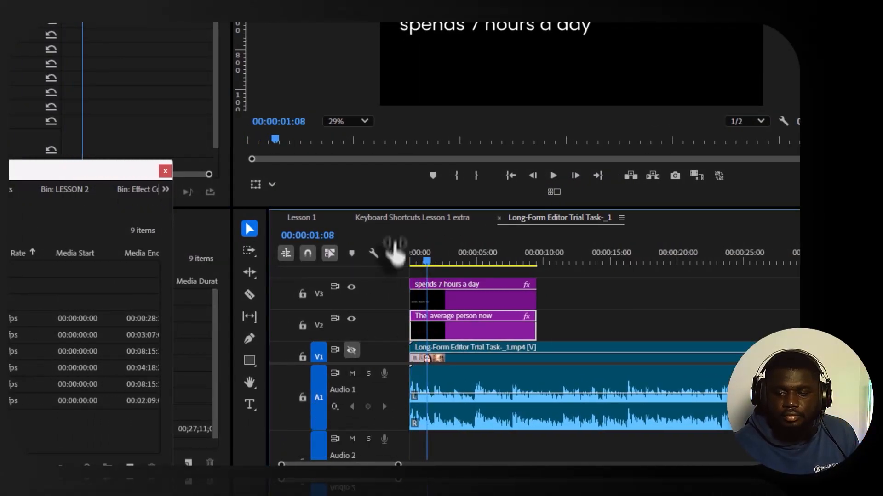
{"action": "left_click", "coordinate": [351, 349]}
{"action": "key", "text": "space"}
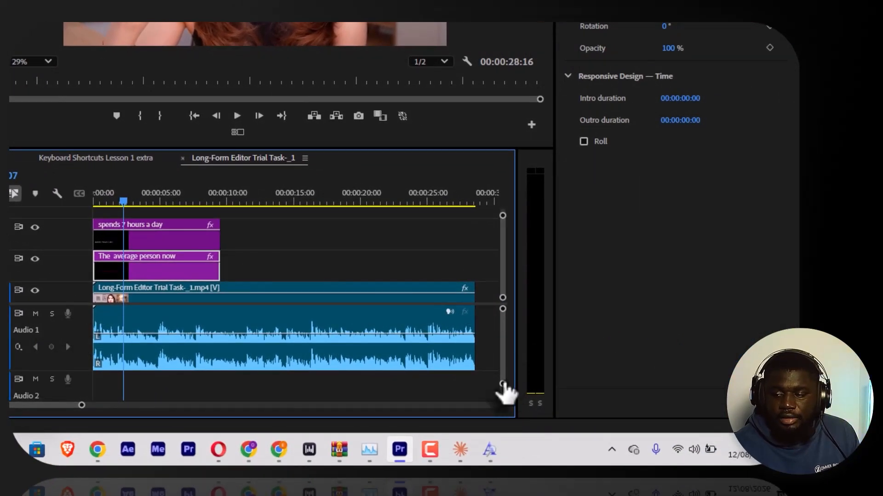
Switch to File Explorer and open the Music folder inside Downloads.
{"action": "scroll", "coordinate": [506, 391], "scroll_direction": "down", "scroll_amount": 3}
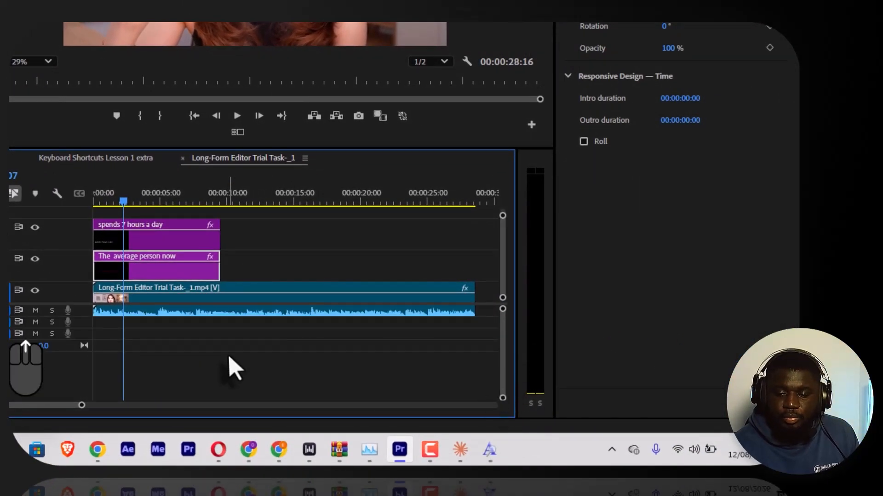
{"action": "scroll", "coordinate": [504, 404], "scroll_direction": "up", "scroll_amount": 3}
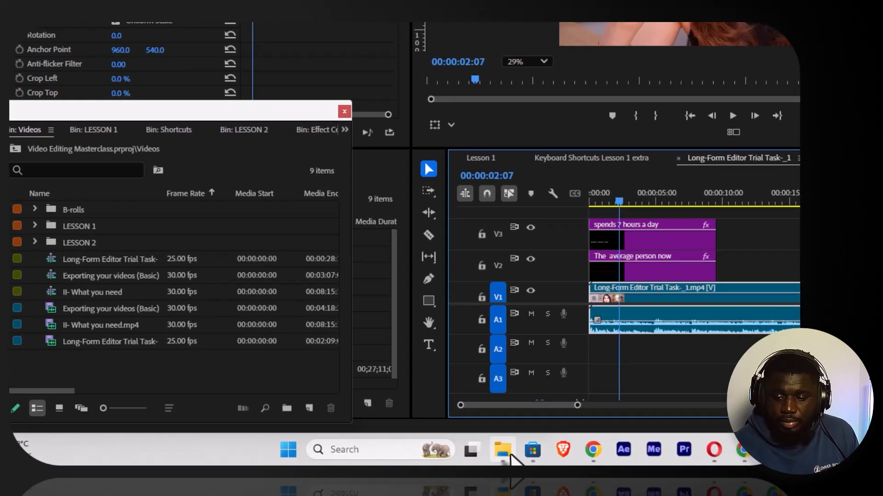
{"action": "mouse_move", "coordinate": [534, 451]}
{"action": "left_click", "coordinate": [538, 412]}
{"action": "left_click", "coordinate": [154, 28]}
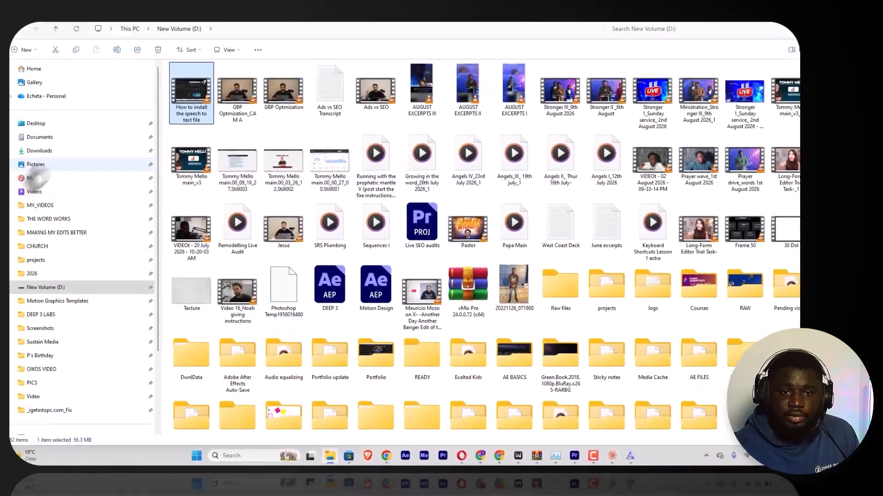
{"action": "left_click", "coordinate": [42, 162]}
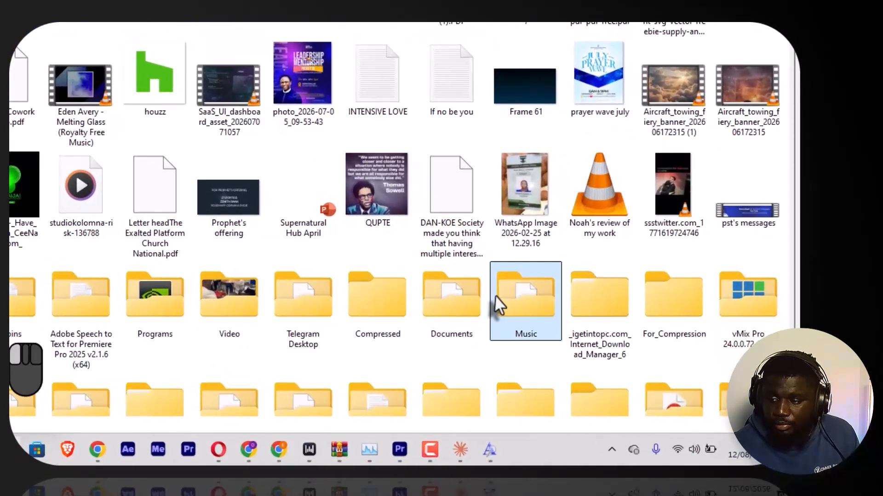
{"action": "double_click", "coordinate": [566, 324]}
Import the YTDown.com Music-for-Hope-and-Determination MP3 into the Videos bin and place it on audio track A2 at the sequence start.
{"action": "left_click", "coordinate": [221, 107]}
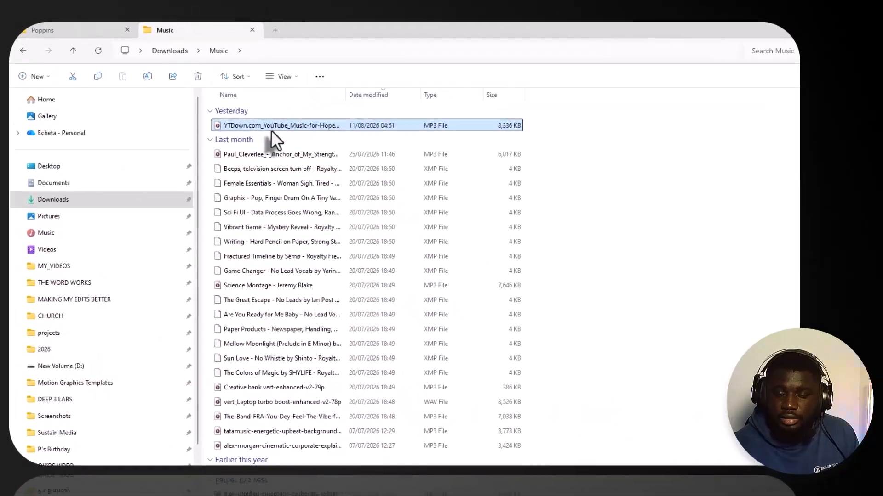
{"action": "left_click_drag", "start_coordinate": [220, 106], "coordinate": [383, 205]}
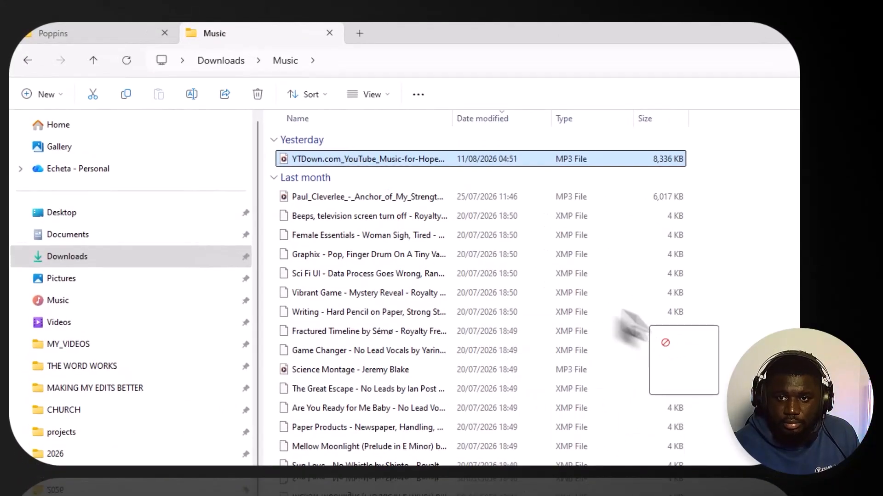
{"action": "left_click_drag", "start_coordinate": [632, 324], "coordinate": [34, 400]}
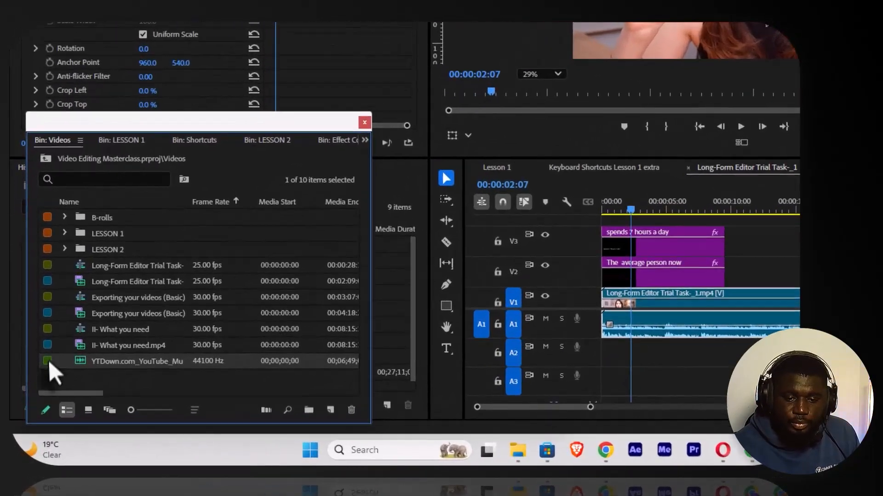
{"action": "double_click", "coordinate": [49, 357]}
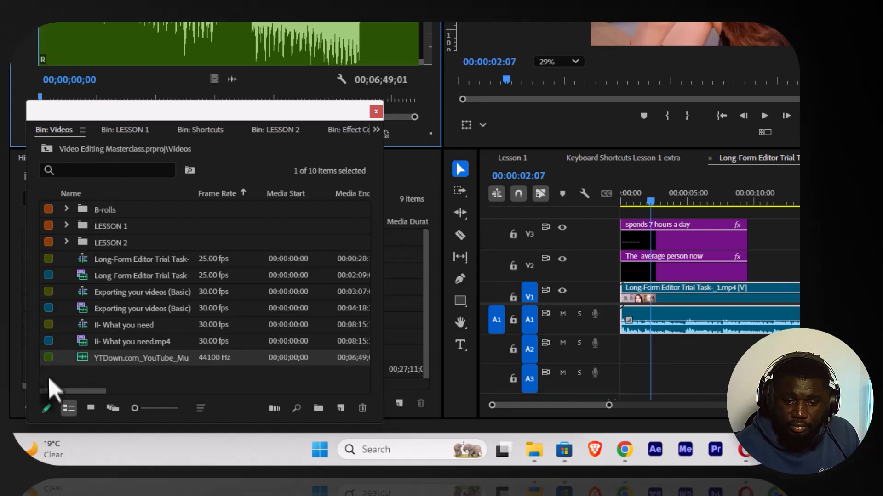
{"action": "left_click_drag", "start_coordinate": [51, 363], "coordinate": [634, 349]}
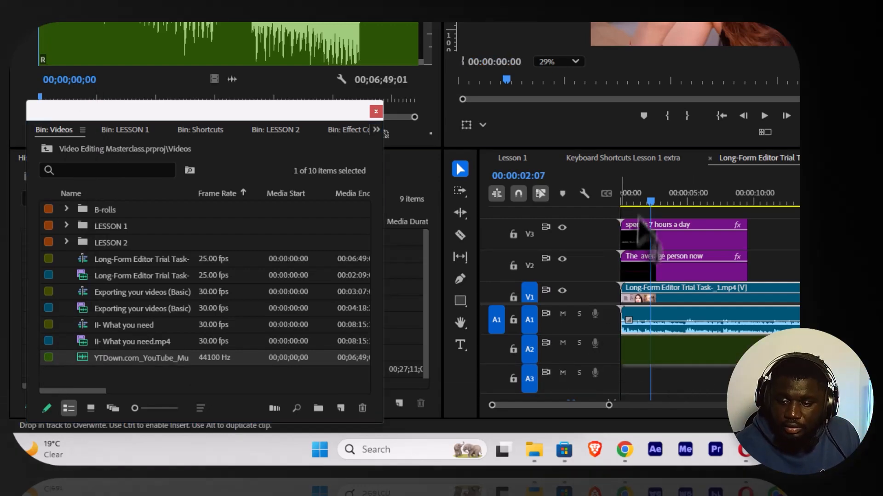
Play the sequence from the start to hear the music beneath the voice, and replay its opening.
{"action": "key", "text": "Home"}
{"action": "key", "text": "space"}
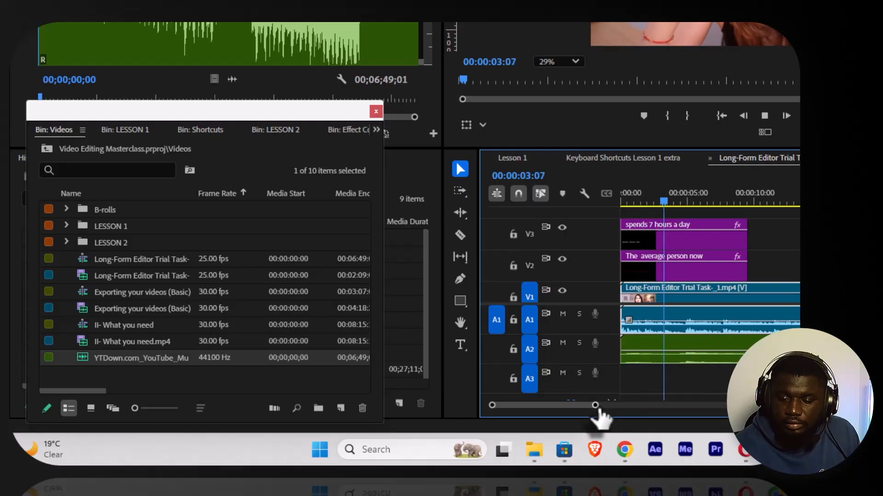
{"action": "left_click_drag", "start_coordinate": [595, 405], "coordinate": [645, 405]}
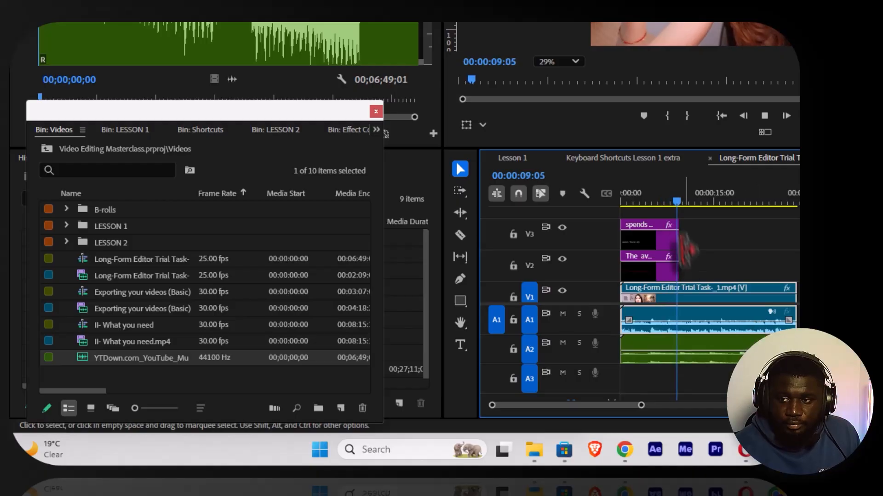
{"action": "key", "text": "space"}
{"action": "left_click_drag", "start_coordinate": [664, 200], "coordinate": [540, 191]}
{"action": "key", "text": "space"}
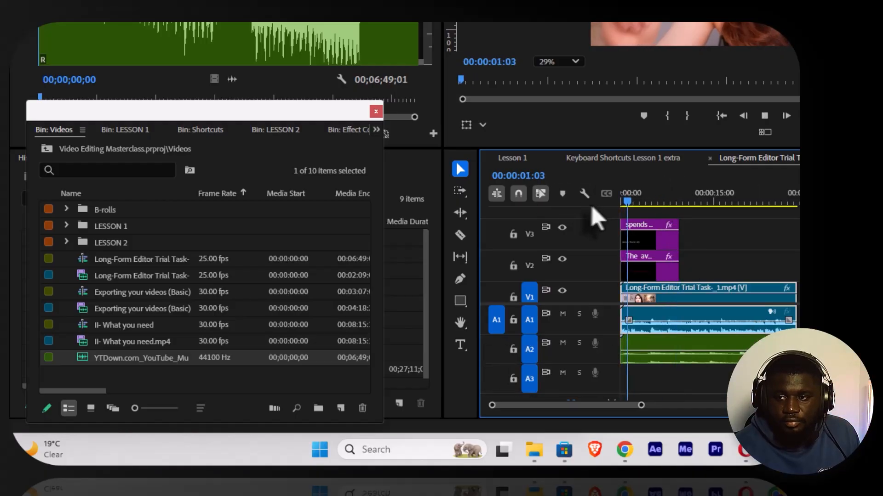
{"action": "key", "text": "space"}
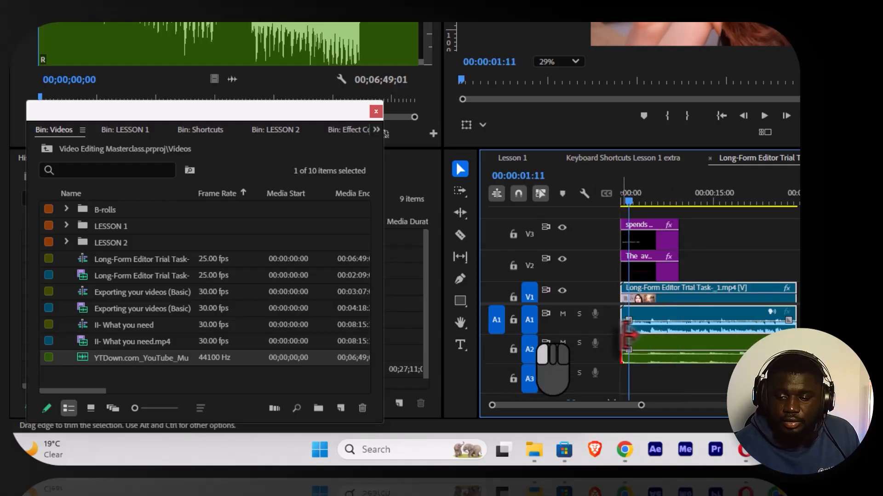
Trim the opening off the music clip on A2 and move the clip back to the sequence start.
{"action": "left_click_drag", "start_coordinate": [626, 338], "coordinate": [552, 353]}
{"action": "left_click_drag", "start_coordinate": [415, 351], "coordinate": [116, 353]}
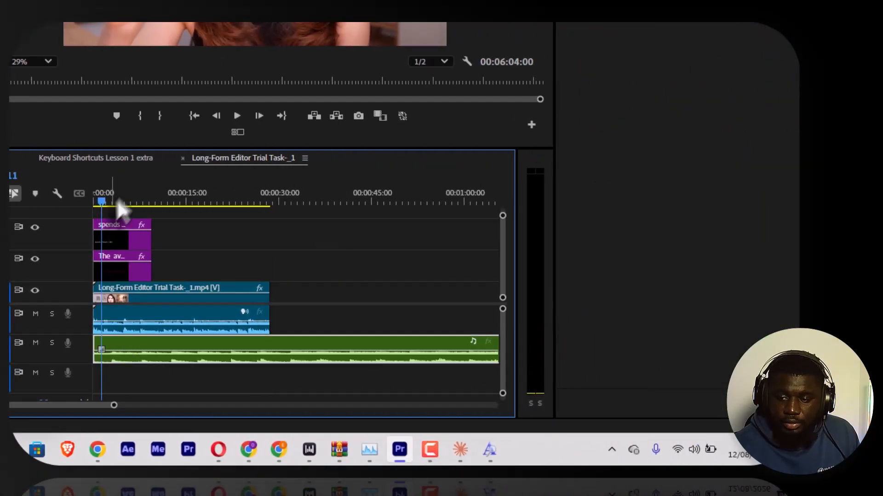
Play back the sequence with the trimmed music and mute audio track A2.
{"action": "key", "text": "space"}
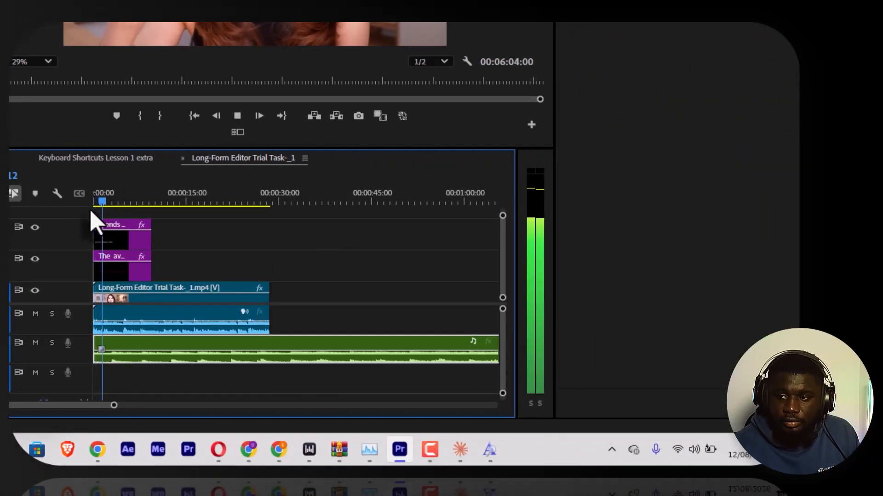
{"action": "key", "text": "space"}
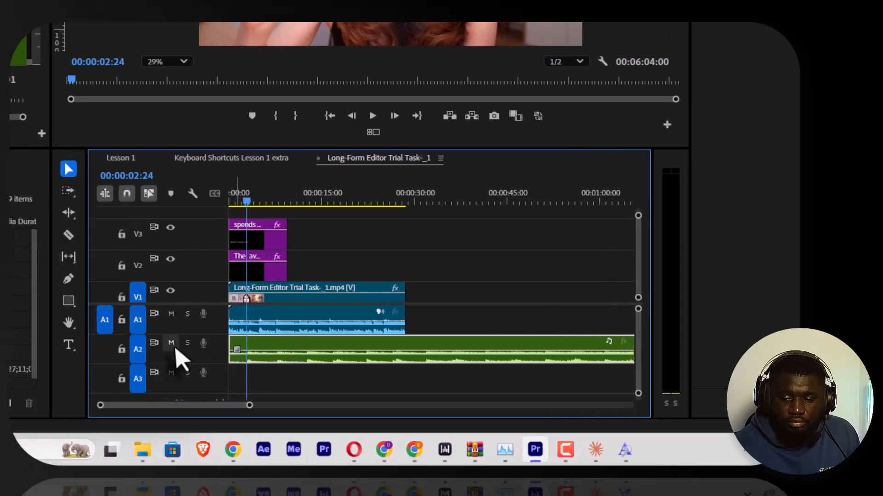
{"action": "left_click", "coordinate": [36, 343]}
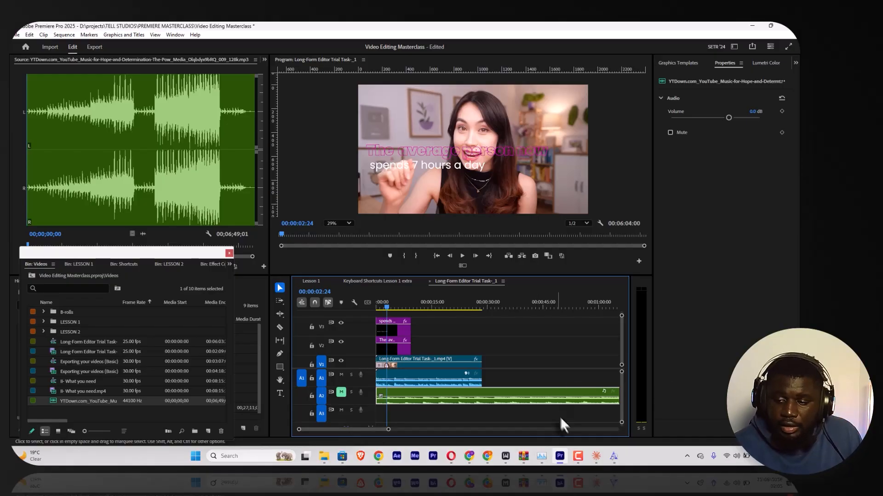
Hide the footage on video track V1 and show it again.
{"action": "mouse_move", "coordinate": [578, 456]}
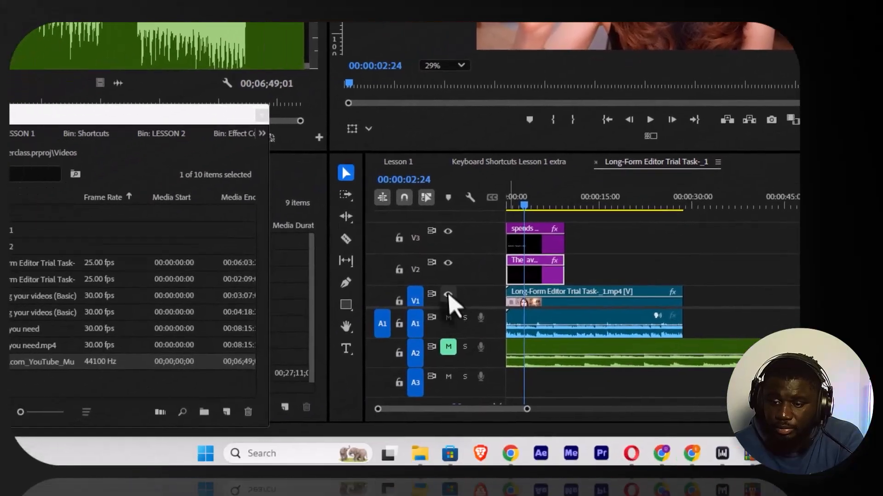
{"action": "left_click", "coordinate": [167, 413]}
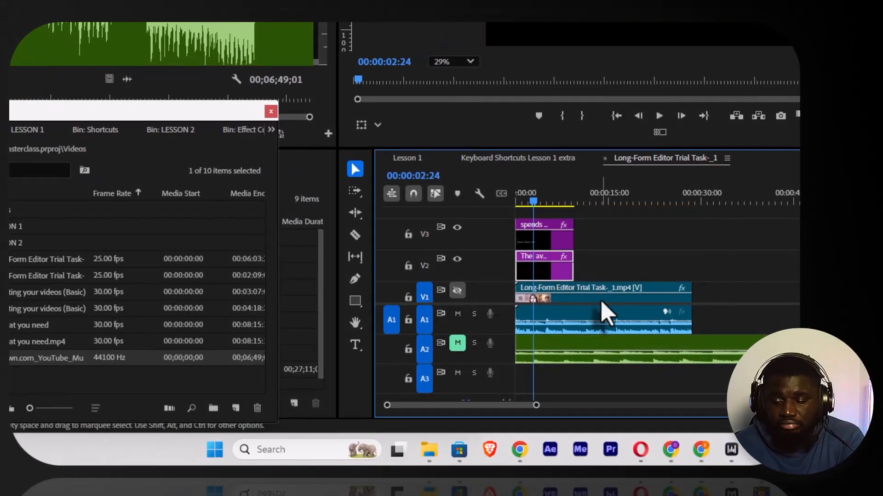
{"action": "left_click", "coordinate": [603, 313]}
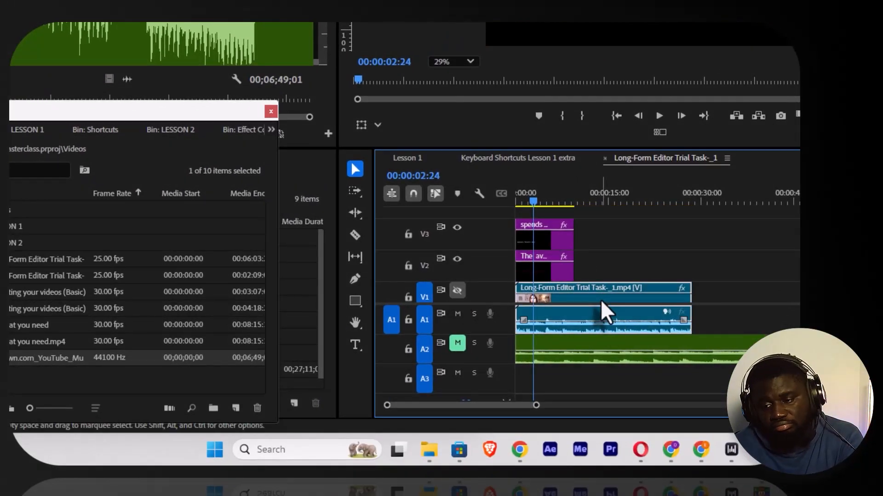
{"action": "left_click", "coordinate": [457, 290]}
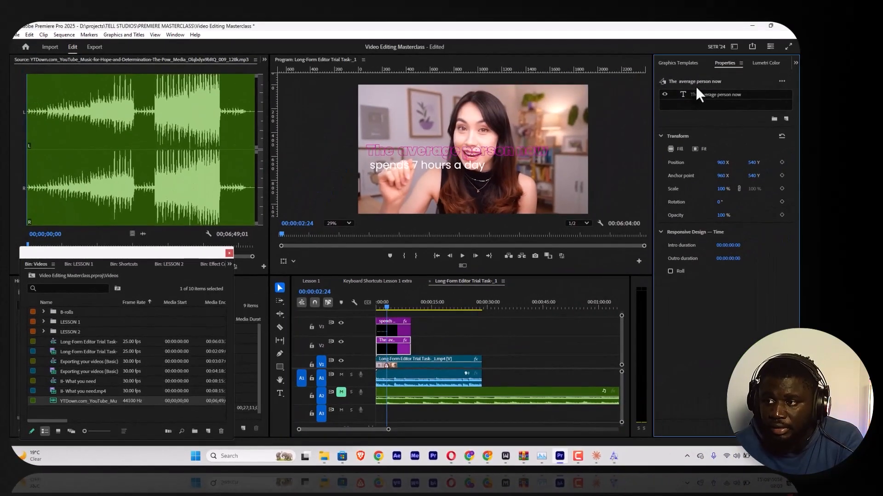
Turn on a background behind the upper title "The average person now".
{"action": "left_click", "coordinate": [697, 93]}
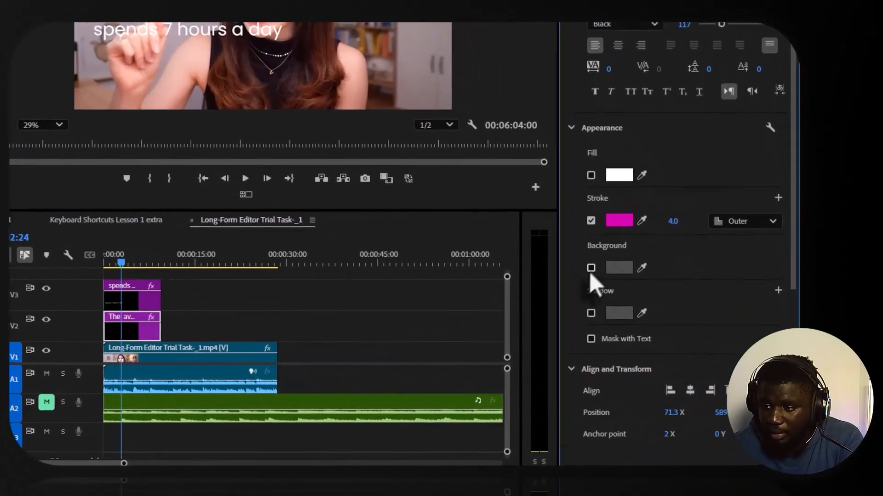
{"action": "left_click", "coordinate": [649, 298]}
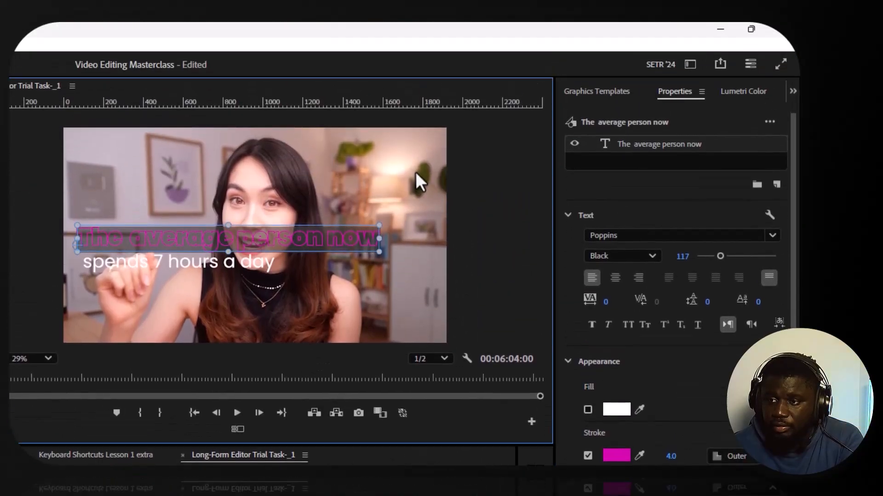
{"action": "left_click", "coordinate": [415, 175]}
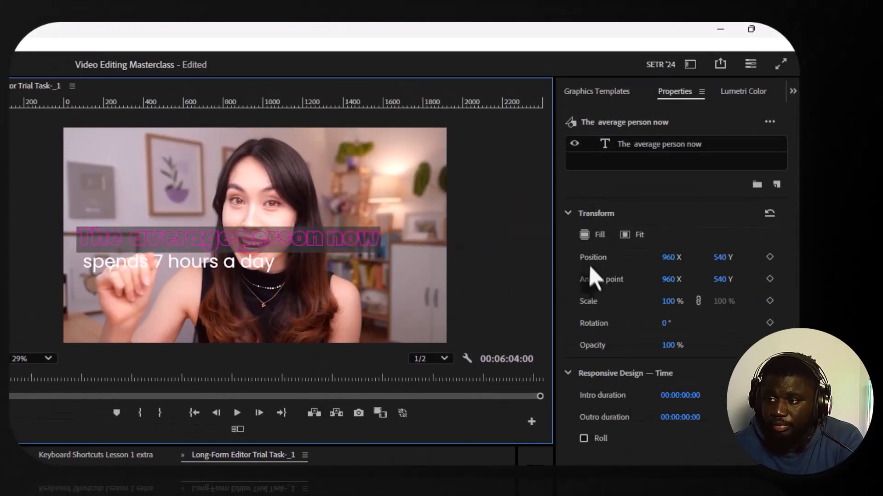
{"action": "left_click", "coordinate": [641, 149]}
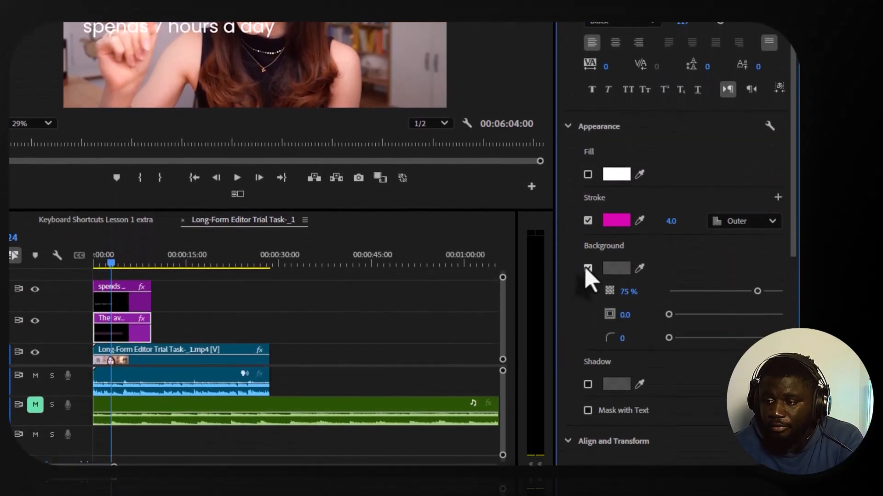
{"action": "left_click", "coordinate": [588, 415]}
{"action": "left_click", "coordinate": [588, 416]}
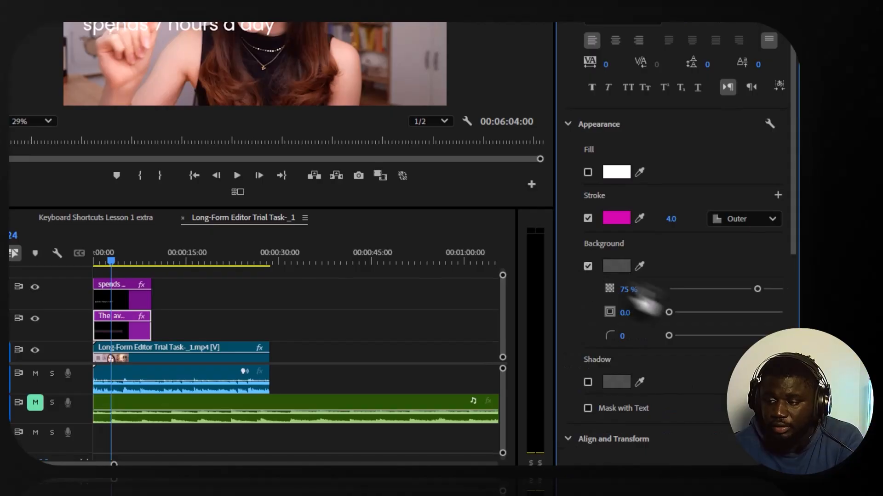
Look at the title background's colour picker without changing the colour, and try different background opacities, ending at 77 %.
{"action": "left_click", "coordinate": [617, 267]}
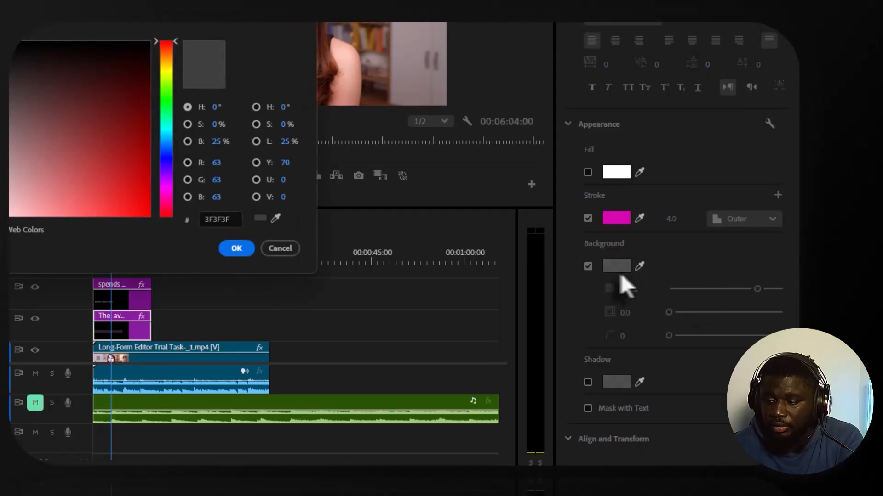
{"action": "left_click", "coordinate": [280, 248]}
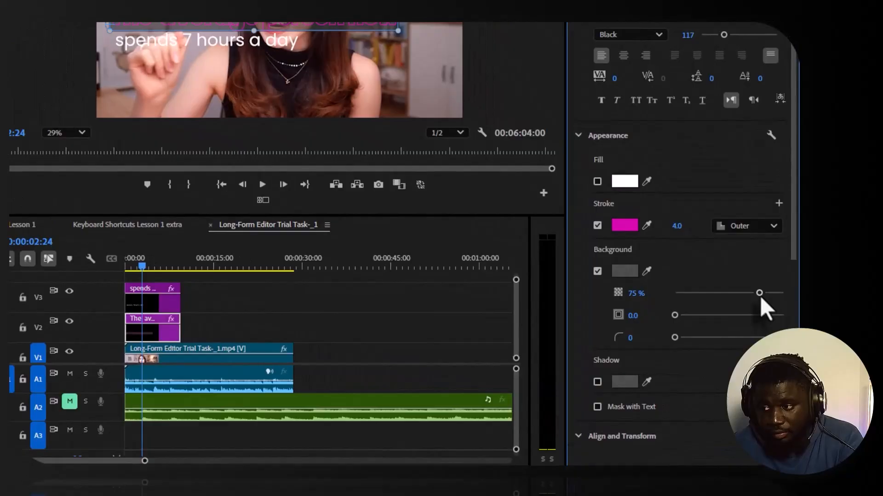
{"action": "left_click_drag", "start_coordinate": [775, 325], "coordinate": [785, 324]}
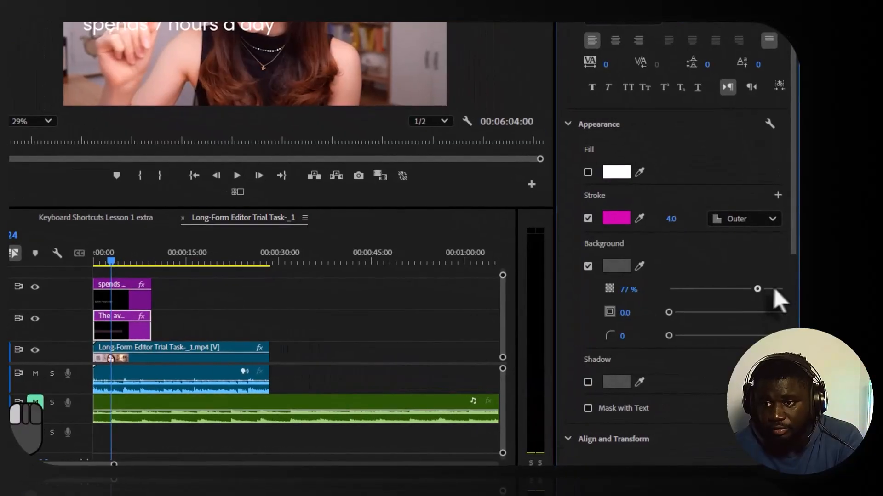
{"action": "left_click_drag", "start_coordinate": [773, 290], "coordinate": [609, 278]}
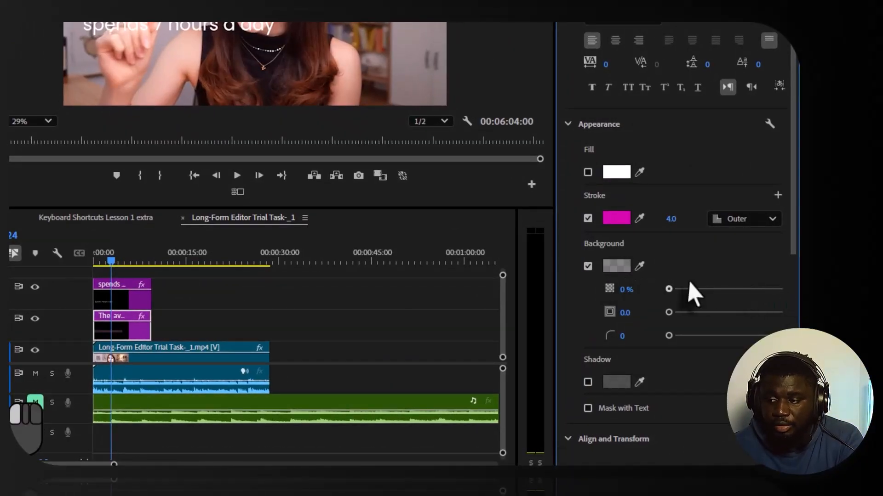
{"action": "left_click_drag", "start_coordinate": [694, 291], "coordinate": [756, 290]}
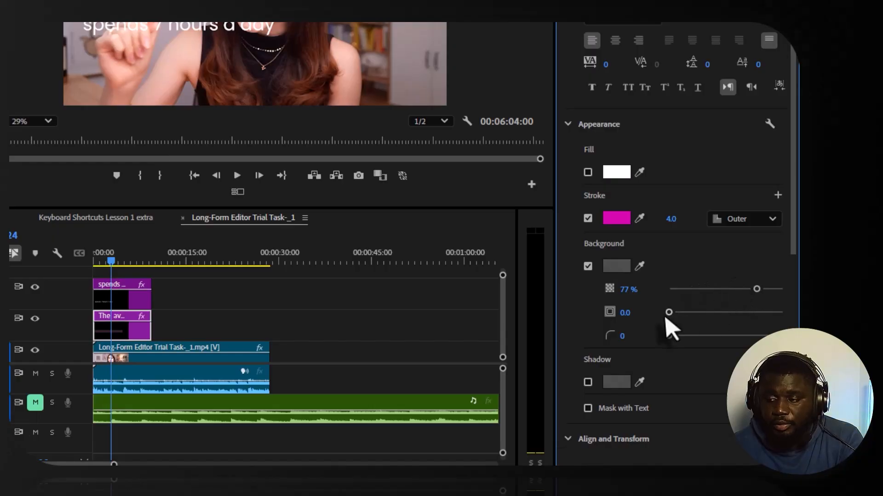
Enlarge the upper title's background to size 57.5 and round its corners with a radius of 66.
{"action": "left_click_drag", "start_coordinate": [669, 314], "coordinate": [694, 312]}
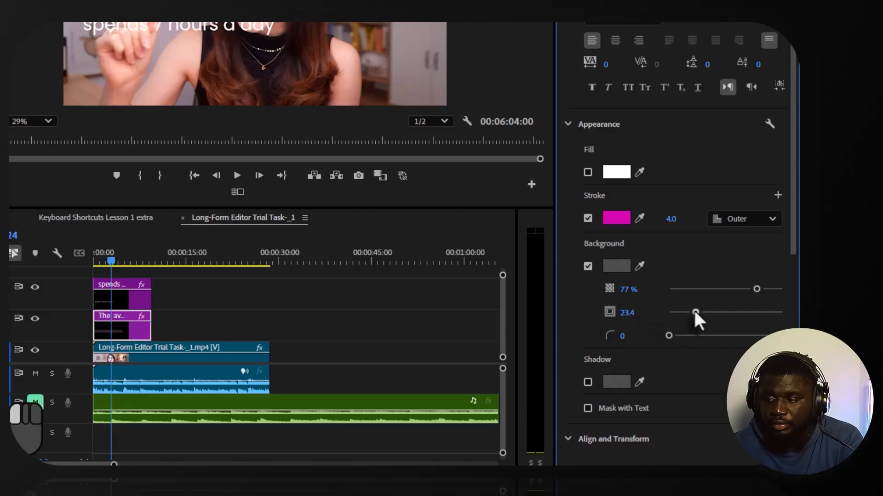
{"action": "left_click_drag", "start_coordinate": [695, 313], "coordinate": [733, 312]}
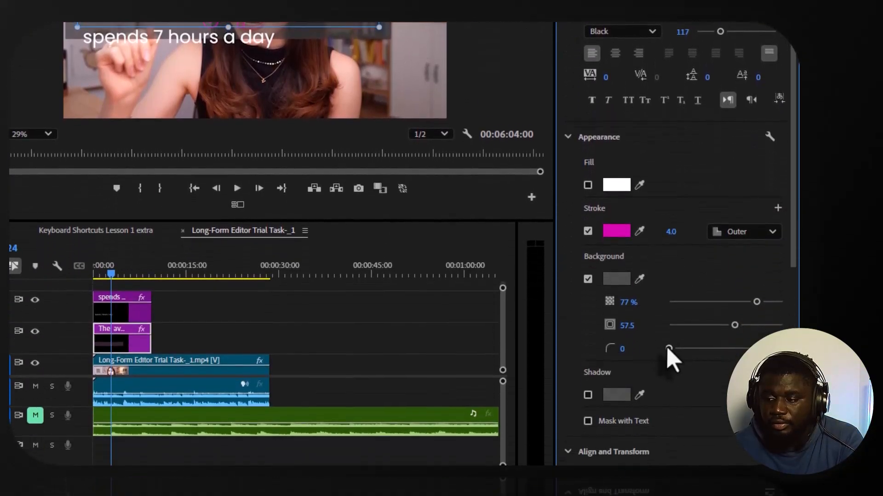
{"action": "left_click_drag", "start_coordinate": [669, 350], "coordinate": [744, 336]}
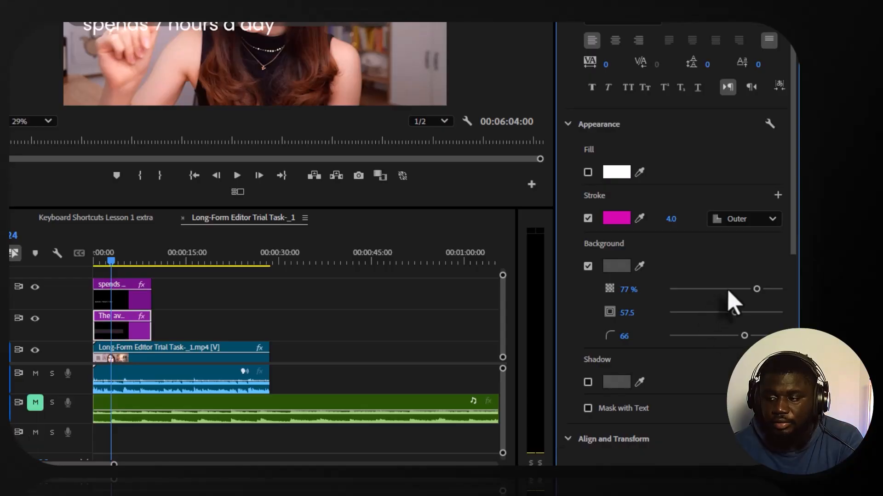
Lower the upper title's background opacity to 26 % and reduce its size to 27.5.
{"action": "left_click_drag", "start_coordinate": [757, 288], "coordinate": [674, 289]}
{"action": "left_click_drag", "start_coordinate": [735, 313], "coordinate": [700, 312]}
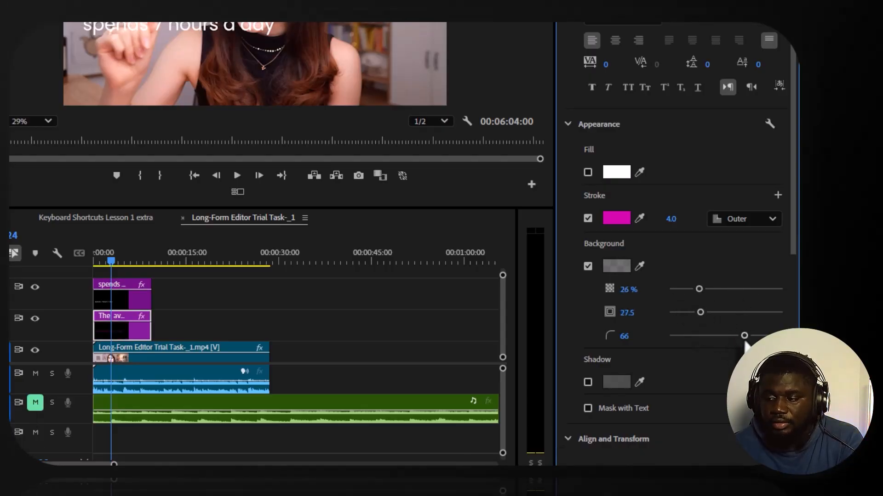
Try a background corner radius of 47 and a shadow on the upper title, and turn both the background and the shadow off.
{"action": "left_click_drag", "start_coordinate": [745, 336], "coordinate": [724, 343]}
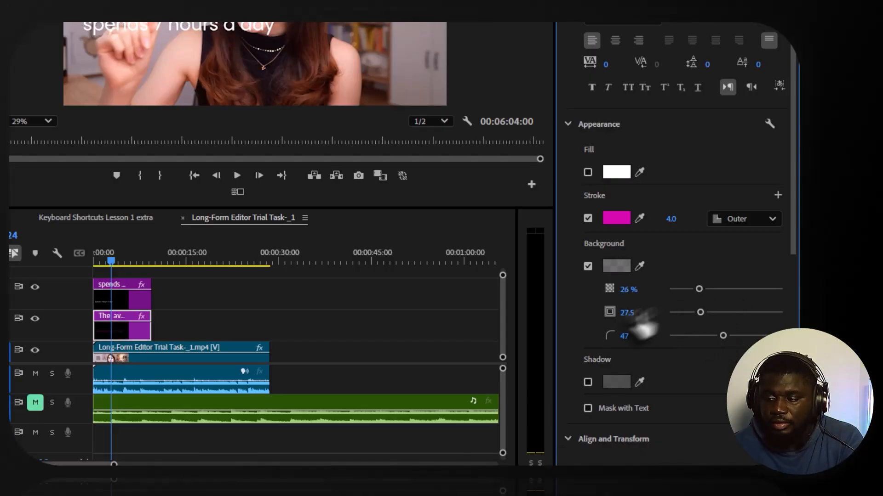
{"action": "left_click", "coordinate": [588, 382]}
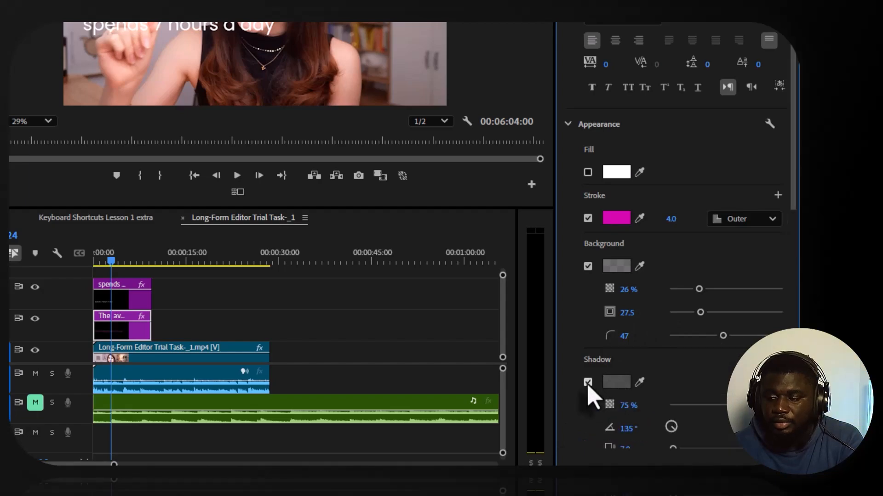
{"action": "left_click", "coordinate": [588, 267]}
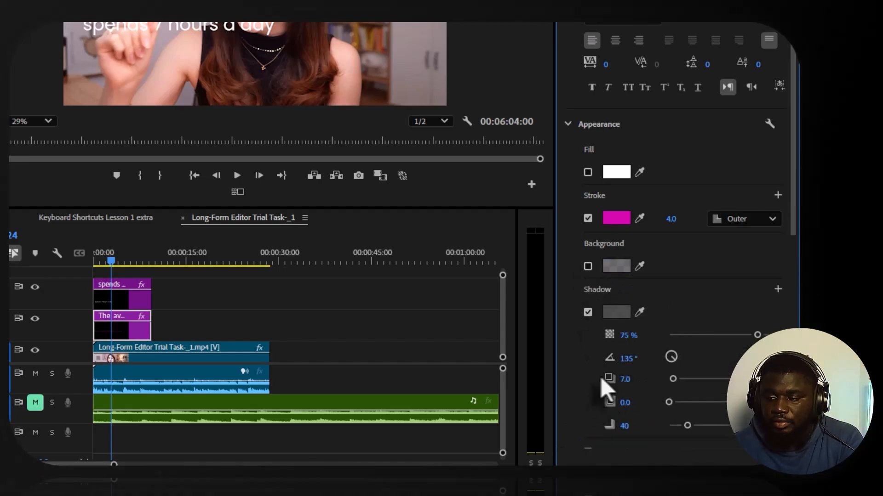
{"action": "left_click", "coordinate": [588, 313]}
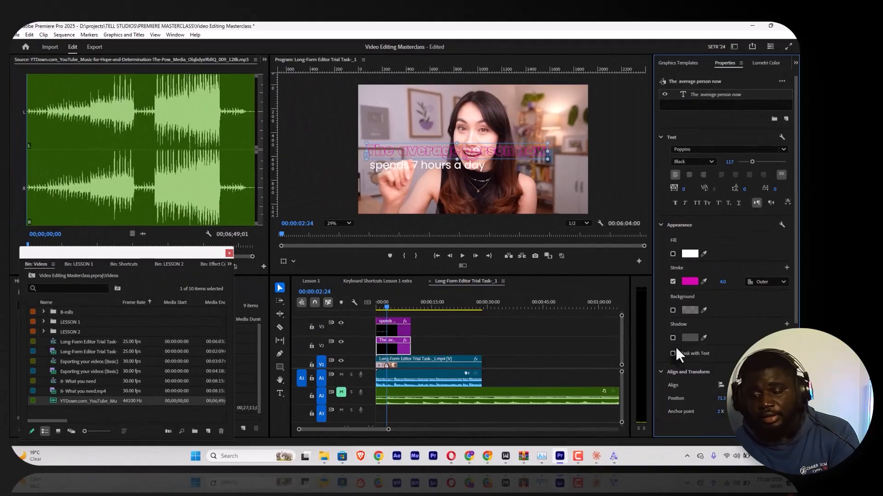
Examine the upper title's alignment and transform properties together with its Motion position in the effect controls near the sequence start.
{"action": "scroll", "coordinate": [685, 344], "scroll_direction": "down", "scroll_amount": 4}
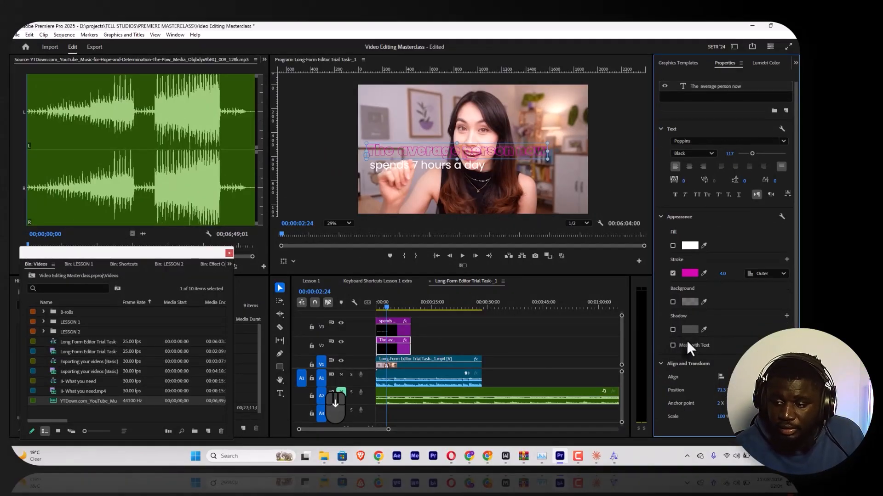
{"action": "scroll", "coordinate": [689, 353], "scroll_direction": "down", "scroll_amount": 3}
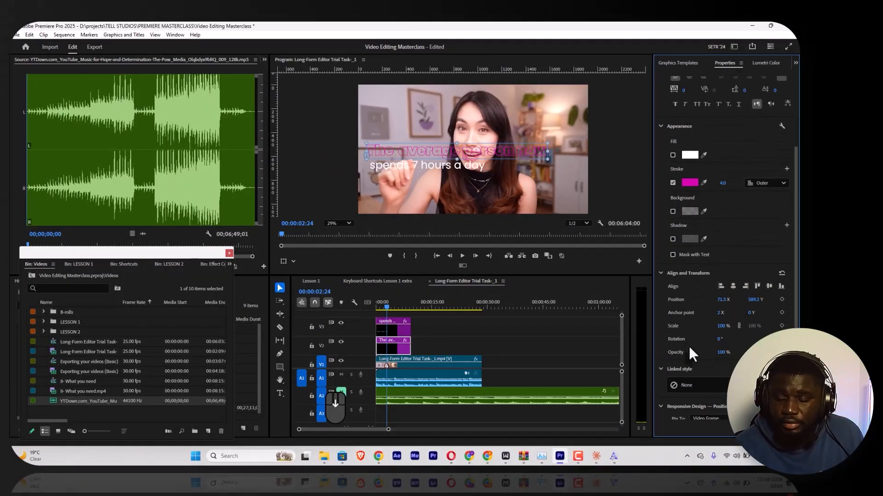
{"action": "key", "text": "shift+5"}
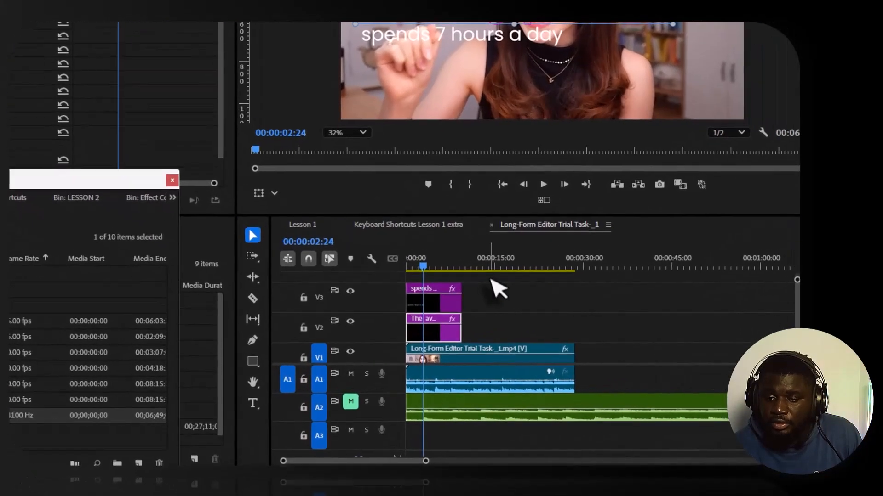
{"action": "key", "text": "Home"}
{"action": "left_click", "coordinate": [543, 185]}
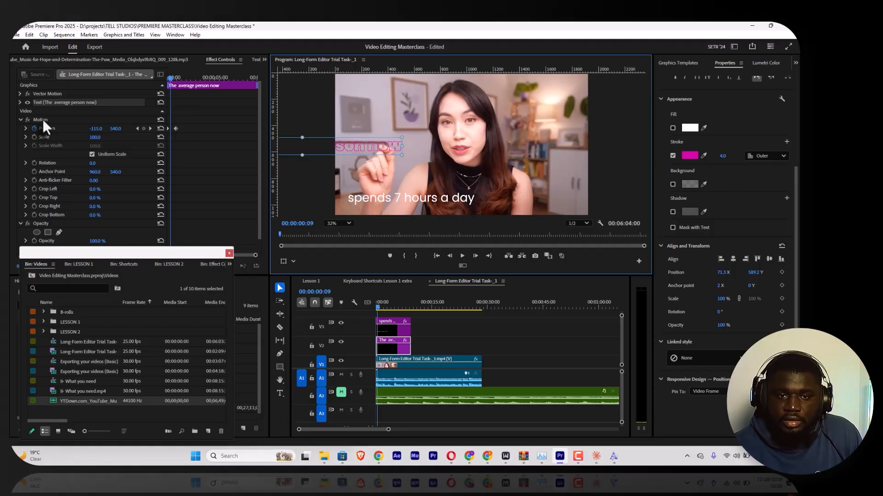
{"action": "left_click", "coordinate": [48, 128]}
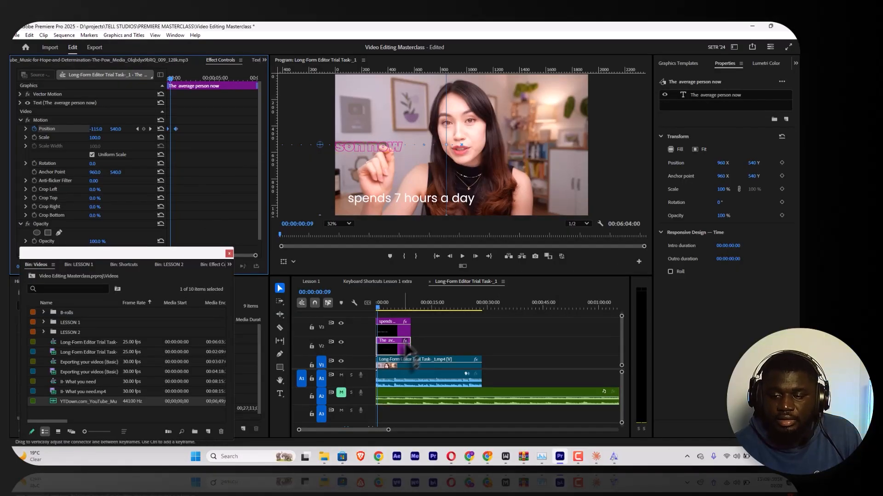
{"action": "left_click", "coordinate": [728, 97]}
{"action": "scroll", "coordinate": [731, 322], "scroll_direction": "down", "scroll_amount": 5}
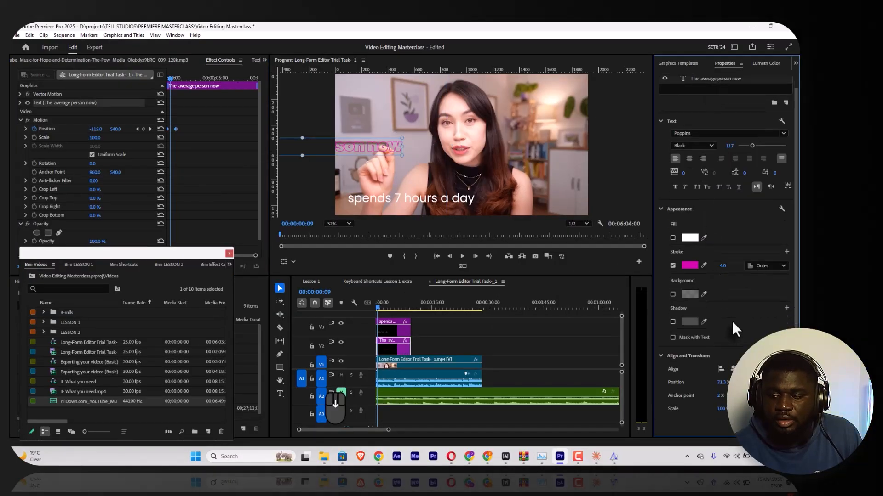
{"action": "scroll", "coordinate": [725, 325], "scroll_direction": "down", "scroll_amount": 1}
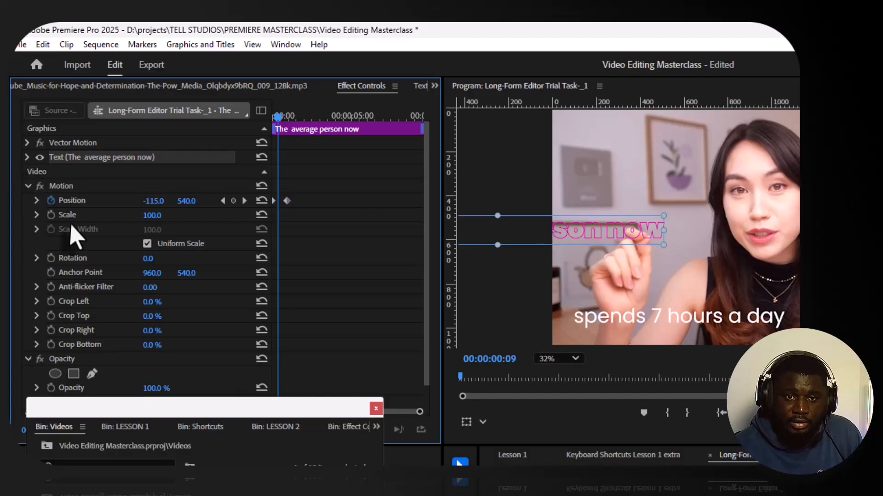
Save the project and look over the upper title's source text settings in the effect controls.
{"action": "key", "text": "ctrl+s"}
{"action": "left_click", "coordinate": [26, 158]}
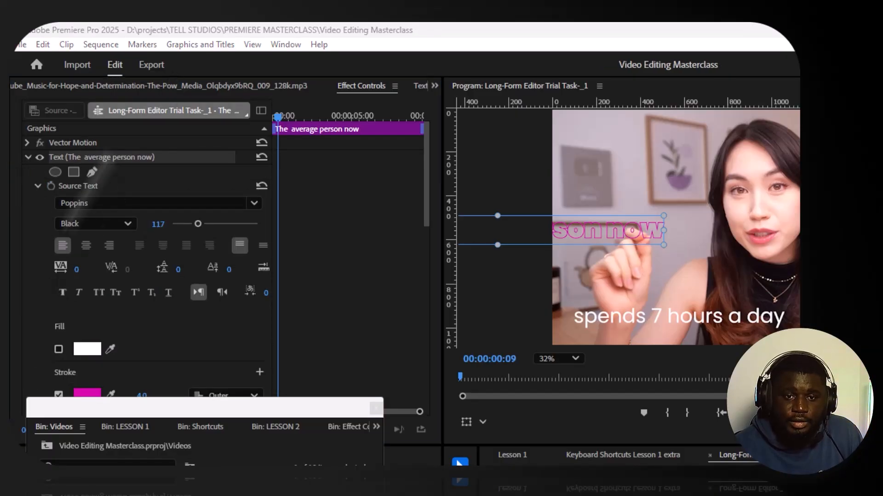
{"action": "scroll", "coordinate": [88, 308], "scroll_direction": "down", "scroll_amount": 5}
{"action": "scroll", "coordinate": [199, 306], "scroll_direction": "down", "scroll_amount": 5}
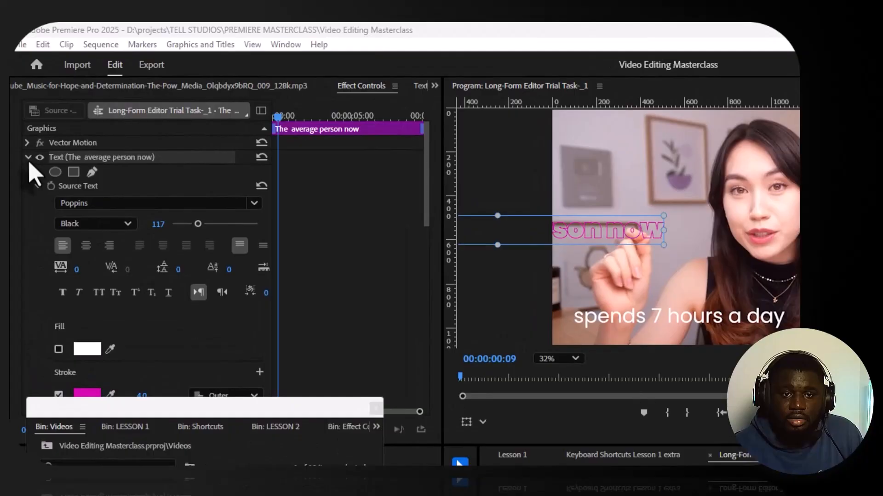
{"action": "left_click", "coordinate": [27, 158]}
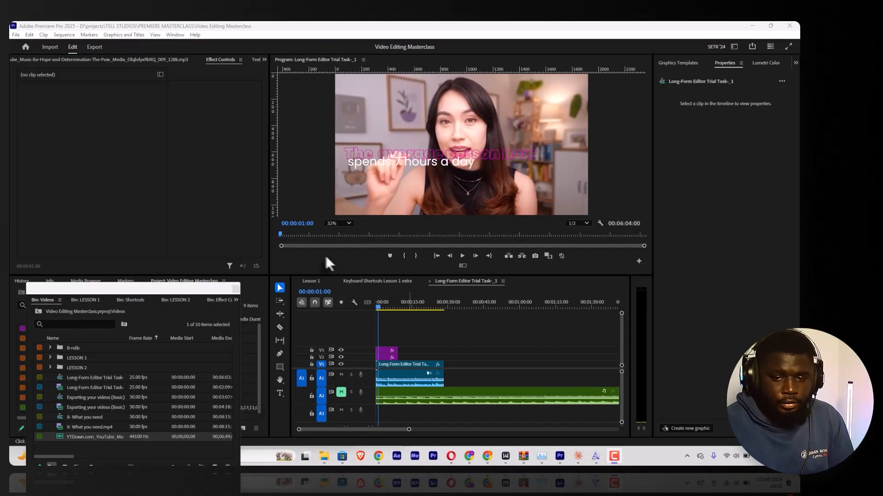
{"action": "left_click", "coordinate": [279, 393]}
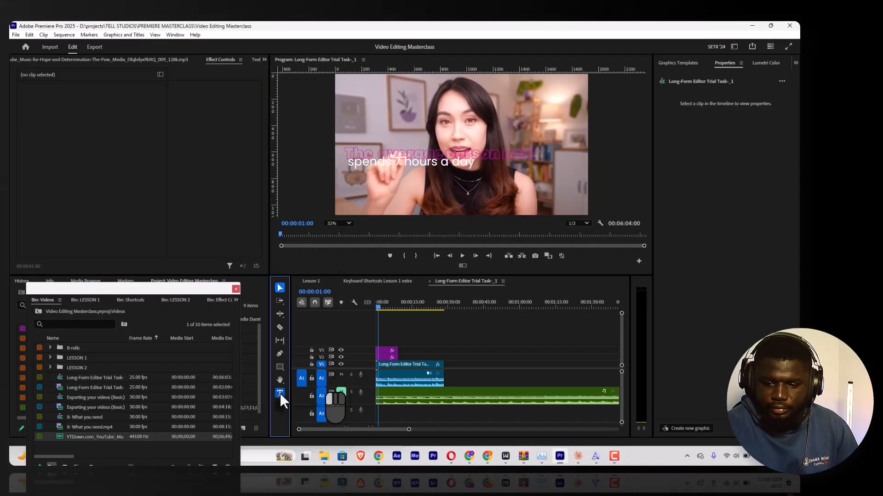
{"action": "left_click", "coordinate": [356, 132]}
{"action": "key", "text": "Caps_Lock"}
{"action": "type", "text": "THE w"}
{"action": "left_click", "coordinate": [280, 288]}
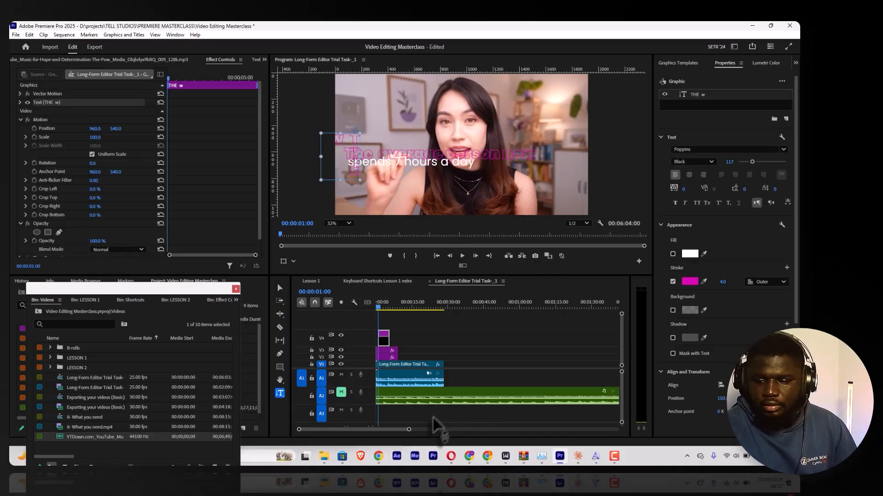
{"action": "left_click_drag", "start_coordinate": [409, 432], "coordinate": [373, 431]}
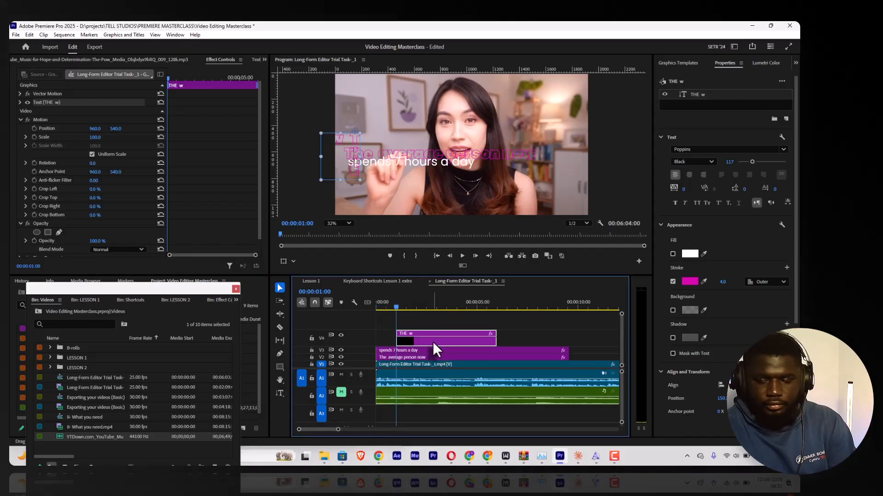
{"action": "key", "text": "BackSpace"}
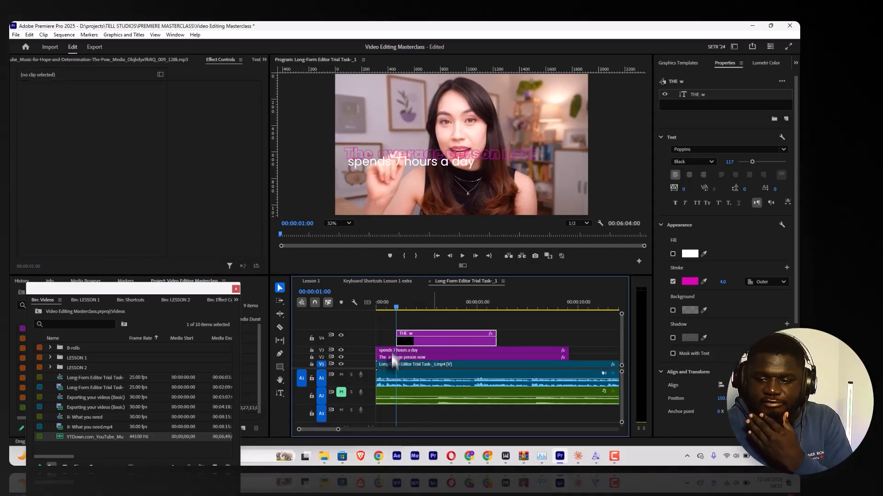
{"action": "key", "text": "BackSpace"}
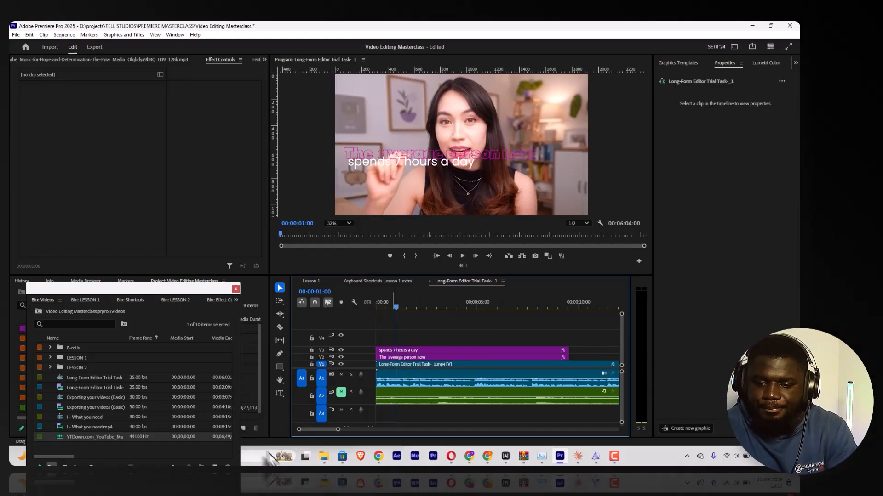
Hide the V1 footage, add a vertical title reading "On their phontes" along the right side of the frame, and save the project.
{"action": "key", "text": "t"}
{"action": "left_click", "coordinate": [340, 364]}
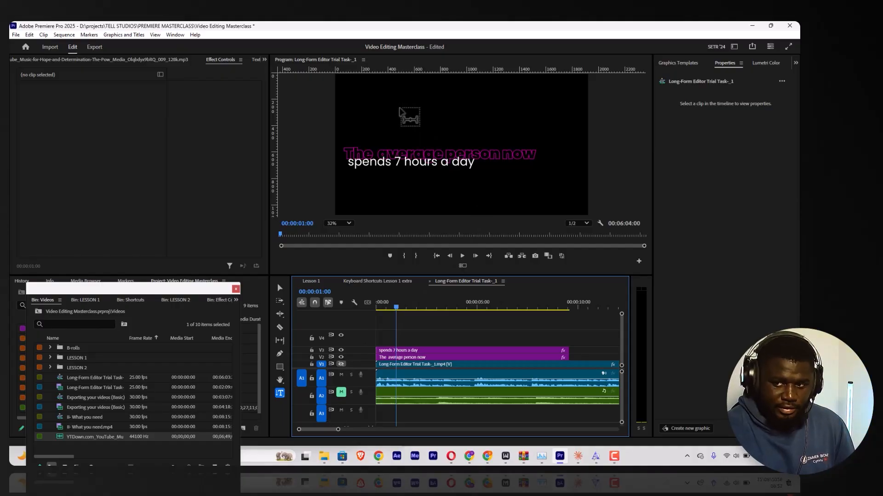
{"action": "left_click", "coordinate": [400, 110]}
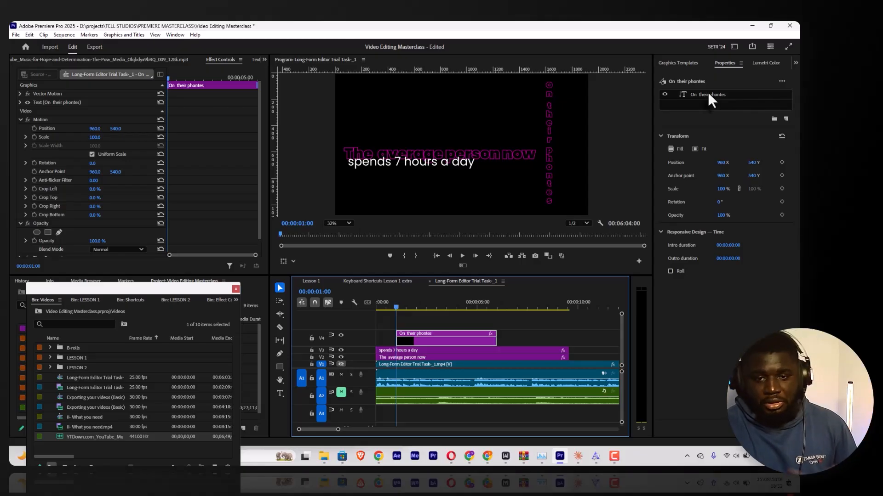
{"action": "key", "text": "ctrl+s"}
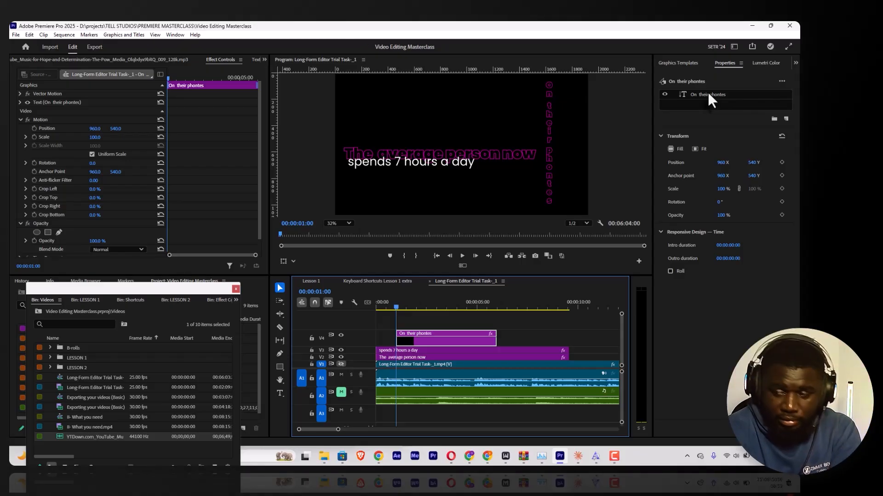
Raise the upper title clear of the second line and extend all three title clips to span the whole footage clip.
{"action": "left_click", "coordinate": [709, 94]}
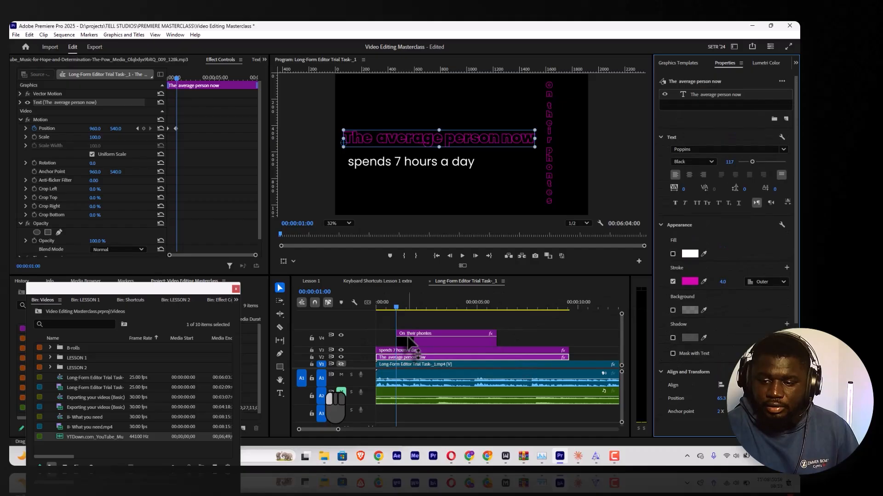
{"action": "left_click", "coordinate": [403, 334]}
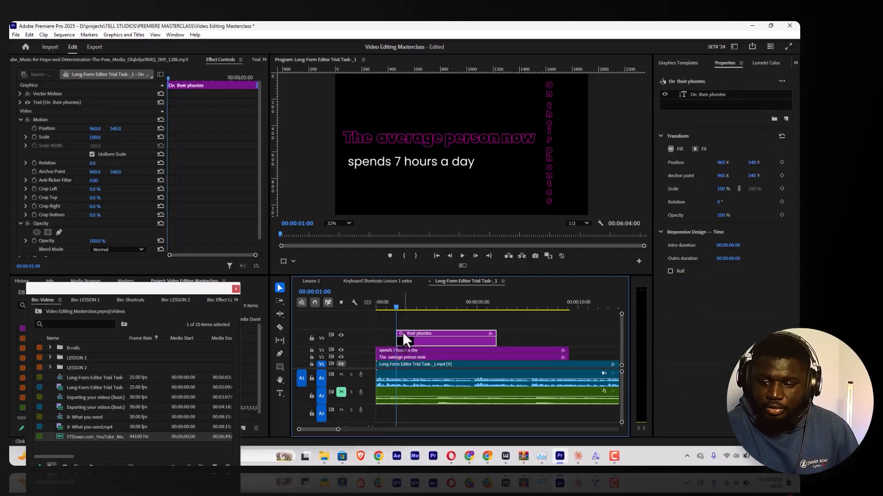
{"action": "left_click_drag", "start_coordinate": [396, 333], "coordinate": [375, 332]}
{"action": "left_click", "coordinate": [576, 335]}
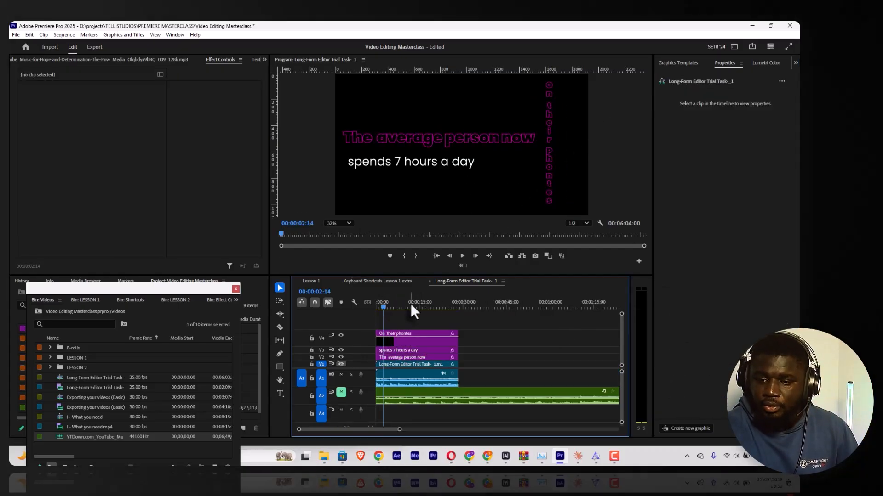
Show the V1 footage again and play the sequence from the start, stopping at 00:00:07:14.
{"action": "key", "text": "Home"}
{"action": "key", "text": "space"}
{"action": "key", "text": "space"}
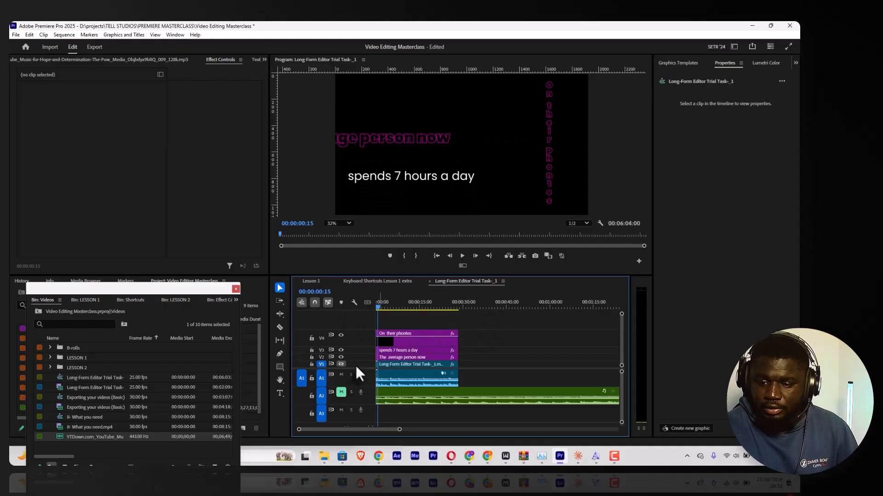
{"action": "left_click", "coordinate": [341, 364]}
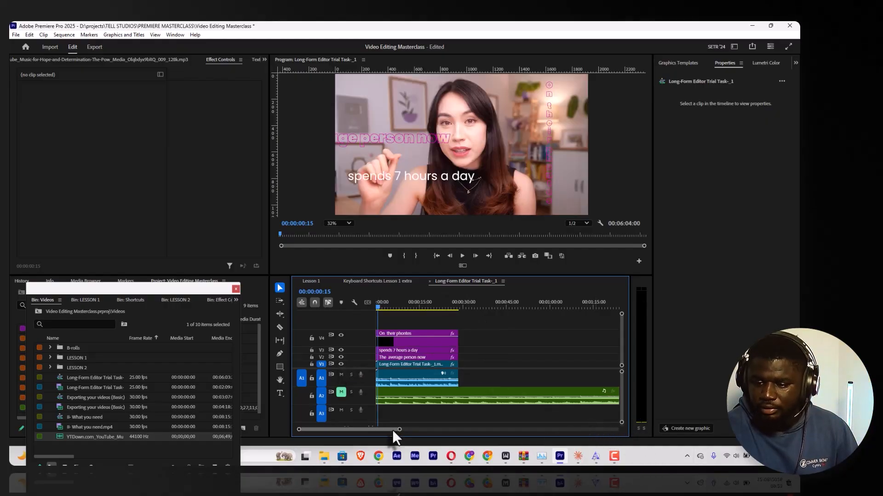
{"action": "left_click_drag", "start_coordinate": [399, 430], "coordinate": [387, 428]}
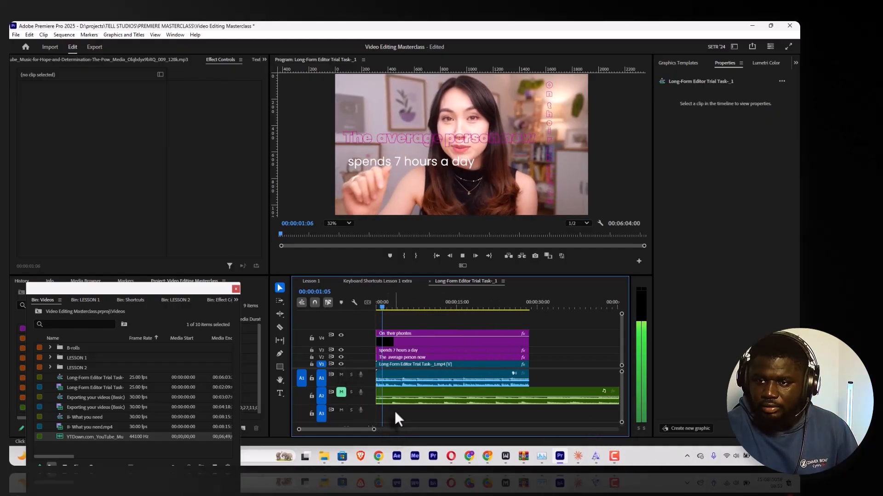
{"action": "key", "text": "space"}
{"action": "key", "text": "space"}
{"action": "key", "text": "space"}
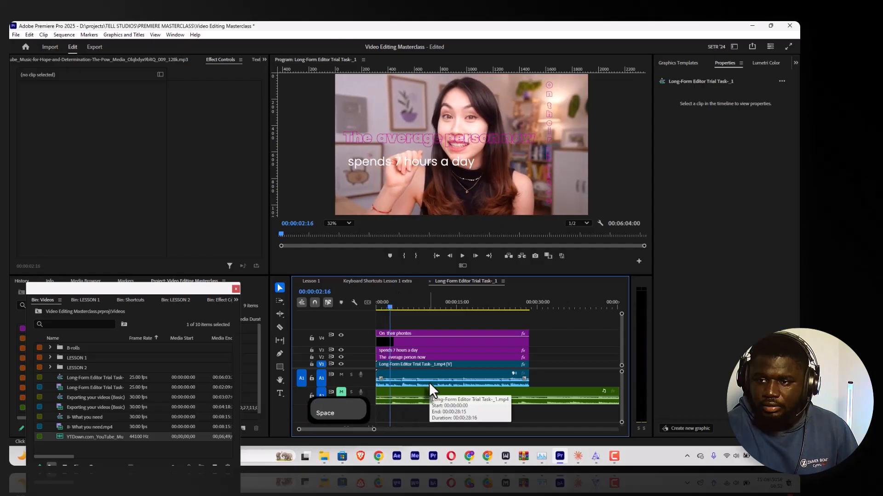
{"action": "key", "text": "space"}
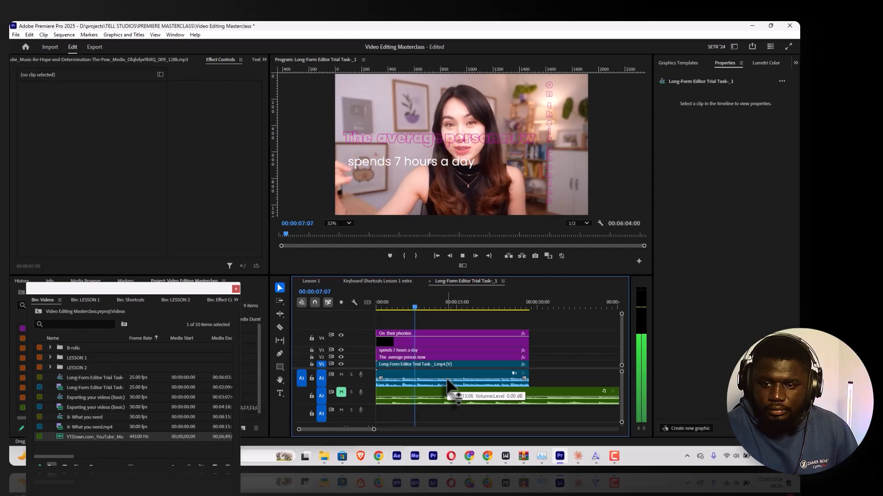
{"action": "key", "text": "space"}
Cut the footage at 00:00:07:14, shift the remaining part later in the timeline, and trim the three title clips to the cut.
{"action": "key", "text": "c"}
{"action": "left_click", "coordinate": [416, 365]}
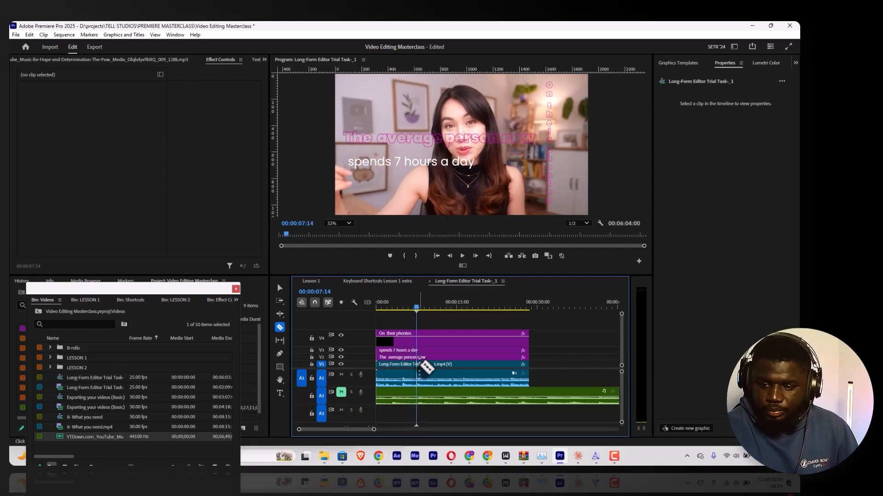
{"action": "key", "text": "v"}
{"action": "left_click_drag", "start_coordinate": [434, 365], "coordinate": [506, 365]}
{"action": "left_click_drag", "start_coordinate": [540, 338], "coordinate": [417, 341]}
{"action": "left_click", "coordinate": [460, 344]}
Play the opening from the start of the sequence and select the "spends 7 hours a day" clip.
{"action": "key", "text": "Home"}
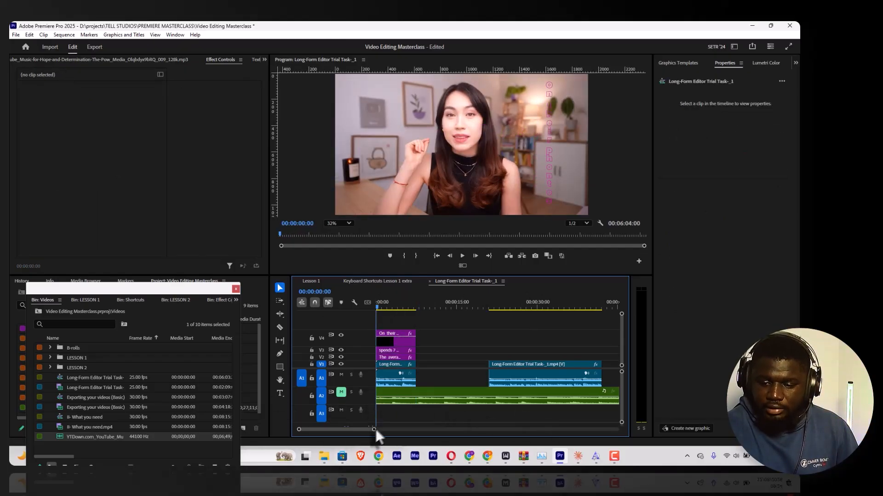
{"action": "left_click_drag", "start_coordinate": [375, 429], "coordinate": [348, 429]}
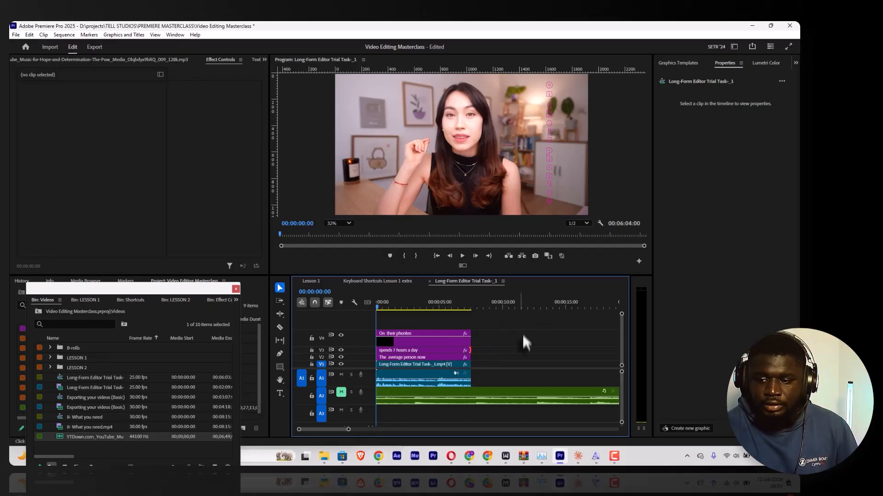
{"action": "key", "text": "space"}
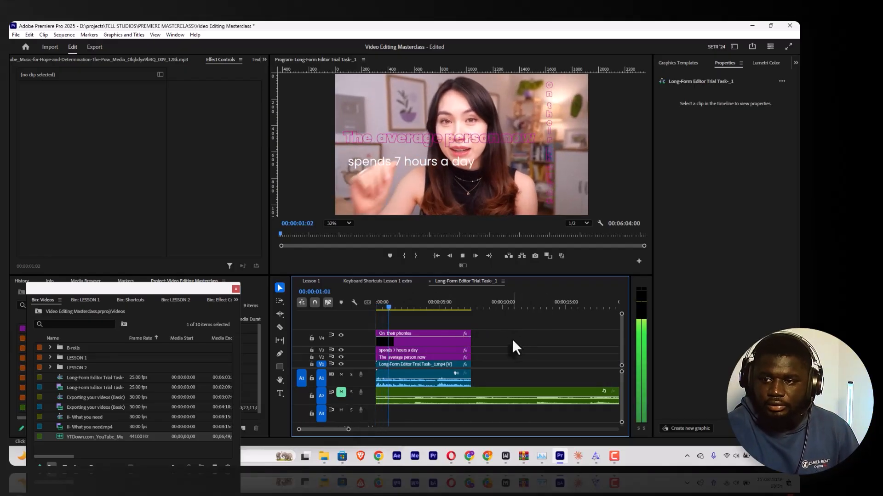
{"action": "left_click", "coordinate": [411, 352]}
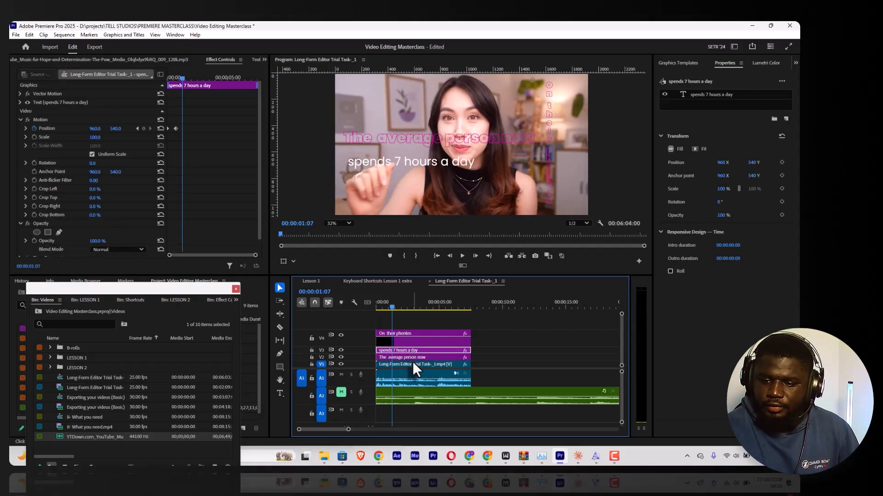
Move the "The average person now" title below the "spends 7 hours a day" line and give it a white fill without a stroke.
{"action": "left_click", "coordinate": [414, 357]}
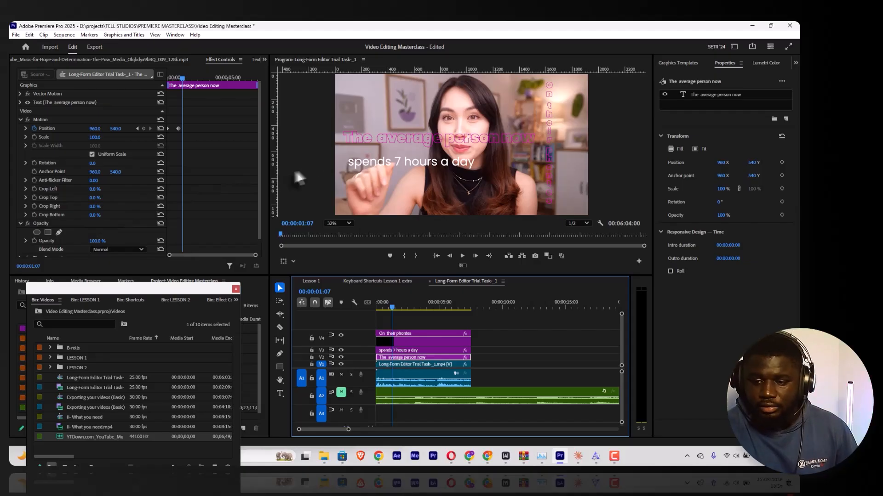
{"action": "left_click", "coordinate": [462, 145]}
{"action": "left_click_drag", "start_coordinate": [473, 136], "coordinate": [476, 180]}
{"action": "left_click", "coordinate": [673, 253]}
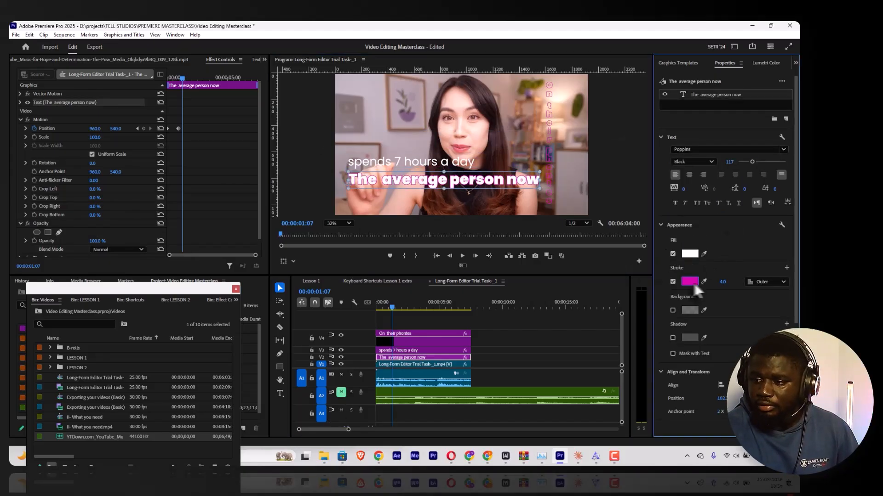
Set the "The average person now" title to Poppins Regular and place the "spends 7 hours a day" title just below it, offset to the right.
{"action": "left_click", "coordinate": [693, 162]}
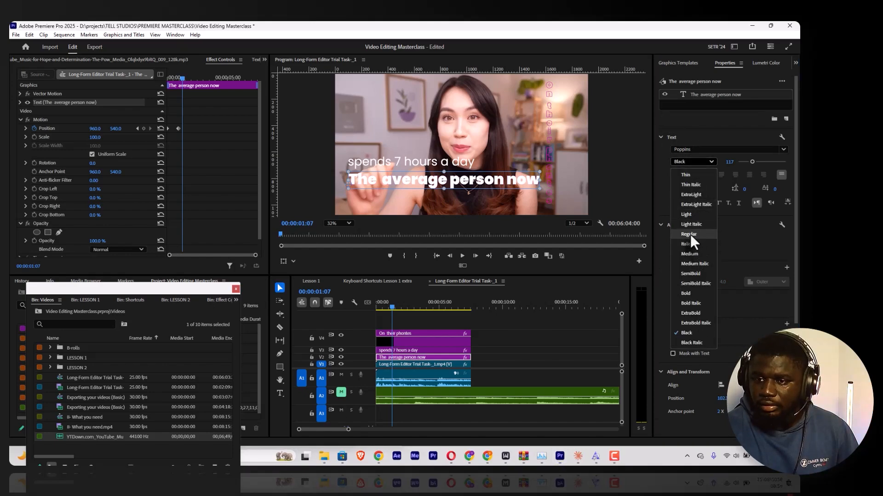
{"action": "left_click", "coordinate": [379, 167]}
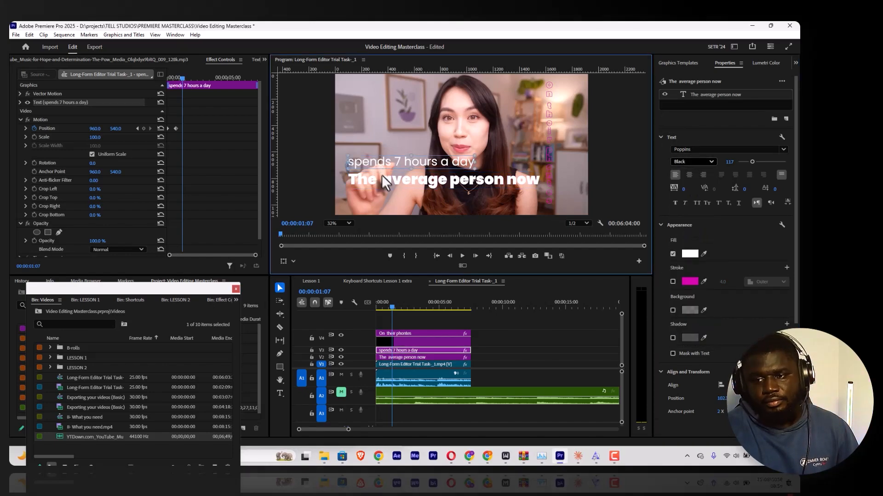
{"action": "double_click", "coordinate": [385, 180]}
{"action": "left_click", "coordinate": [391, 180]}
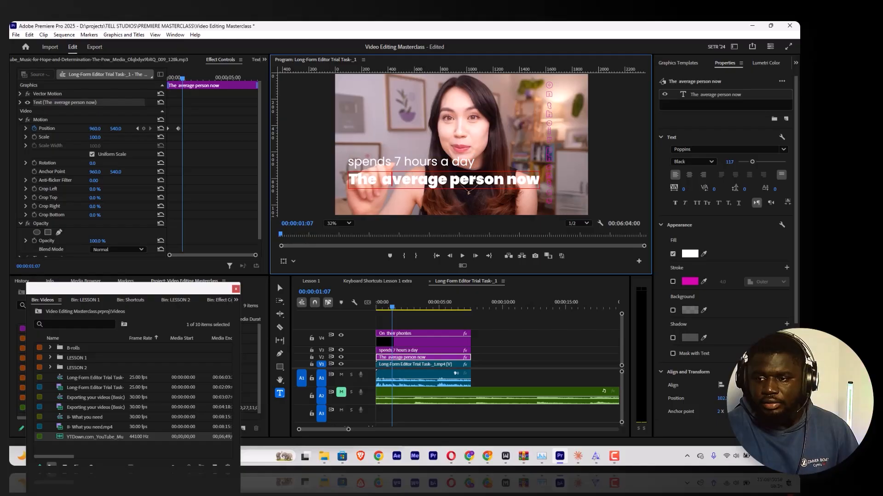
{"action": "left_click", "coordinate": [279, 287]}
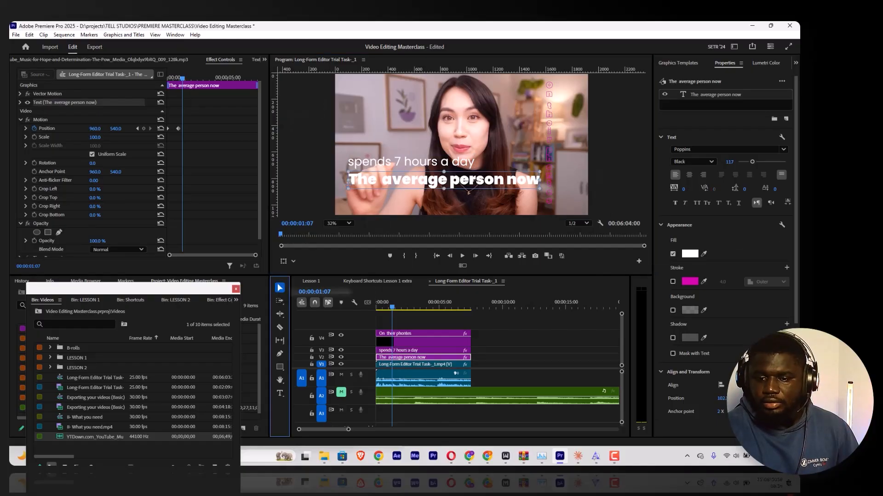
{"action": "left_click", "coordinate": [705, 159]}
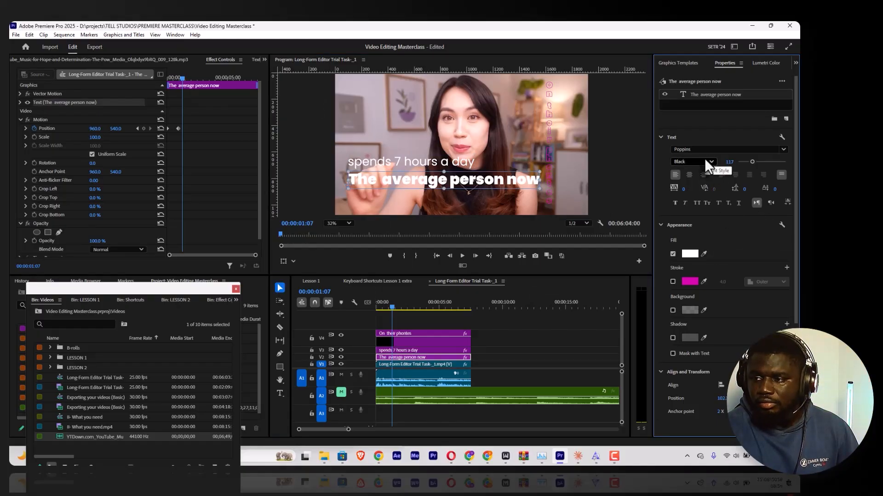
{"action": "left_click", "coordinate": [705, 159]}
{"action": "left_click", "coordinate": [694, 233]}
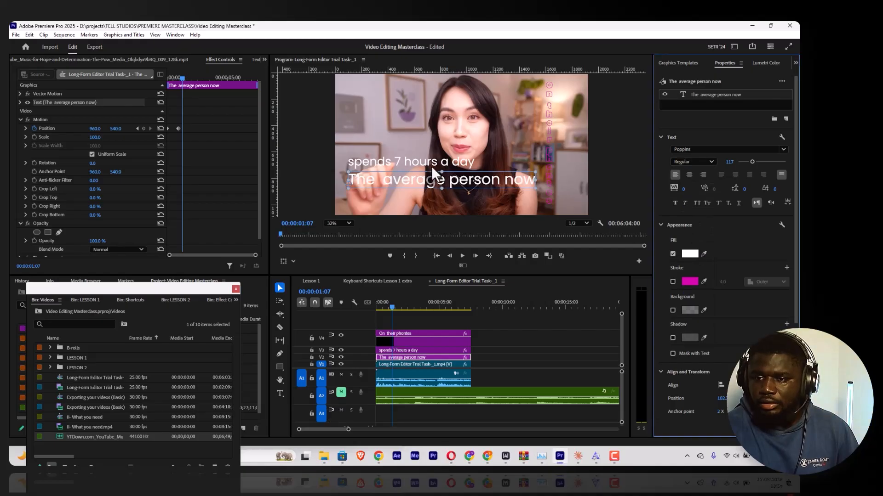
{"action": "left_click_drag", "start_coordinate": [432, 166], "coordinate": [500, 188]}
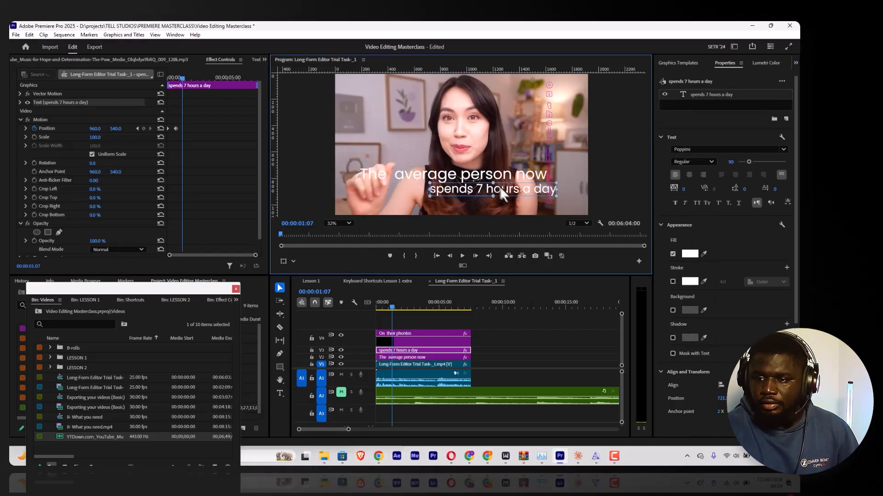
Give the "The average person now" title a black (000000) outer stroke with a width of 2.
{"action": "left_click", "coordinate": [504, 178]}
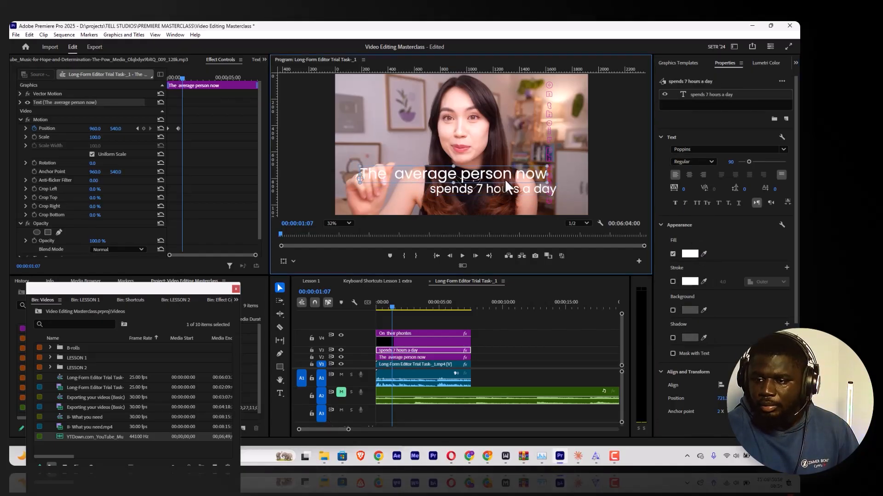
{"action": "left_click", "coordinate": [673, 282]}
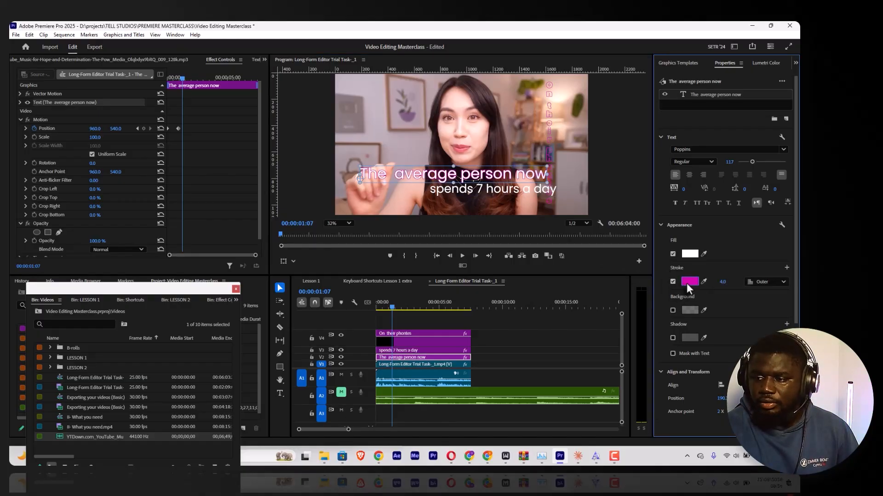
{"action": "left_click", "coordinate": [688, 283]}
{"action": "left_click_drag", "start_coordinate": [293, 283], "coordinate": [383, 181]}
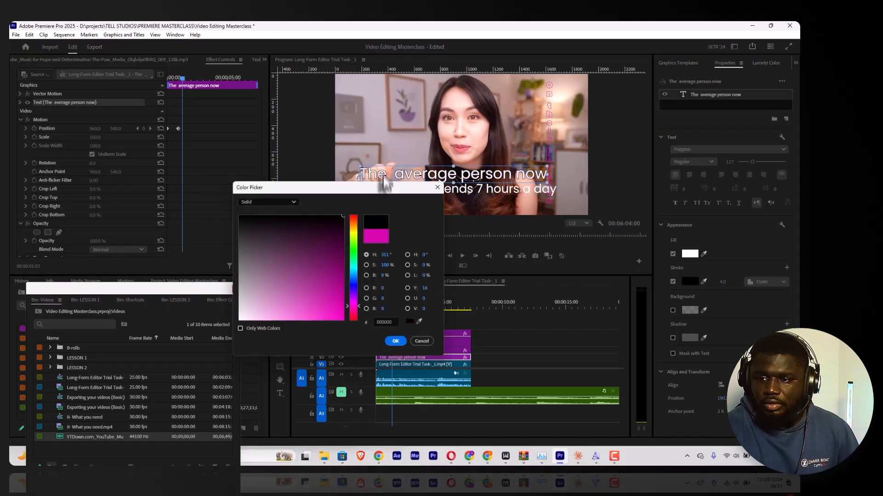
{"action": "left_click", "coordinate": [396, 341]}
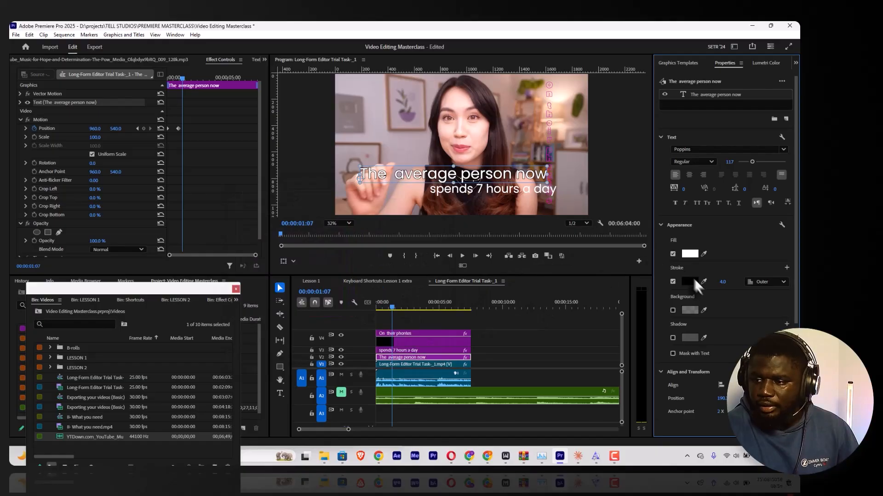
{"action": "left_click", "coordinate": [724, 282]}
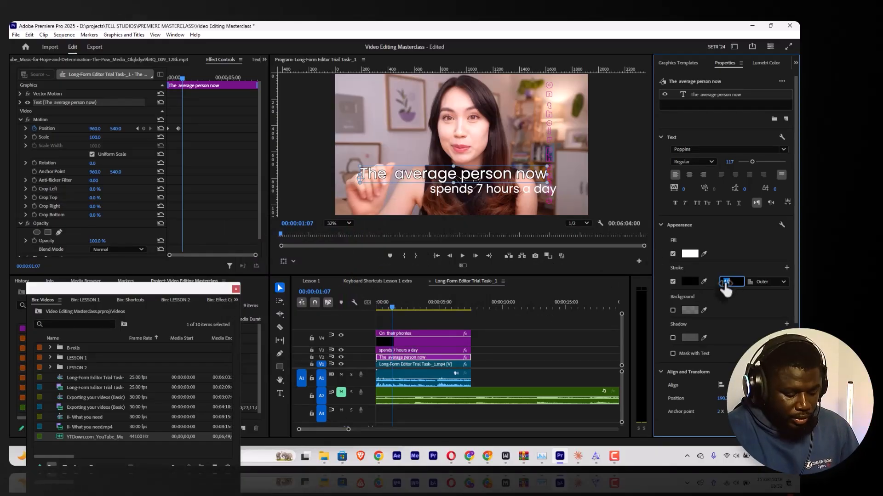
{"action": "type", "text": "2"}
{"action": "key", "text": "Return"}
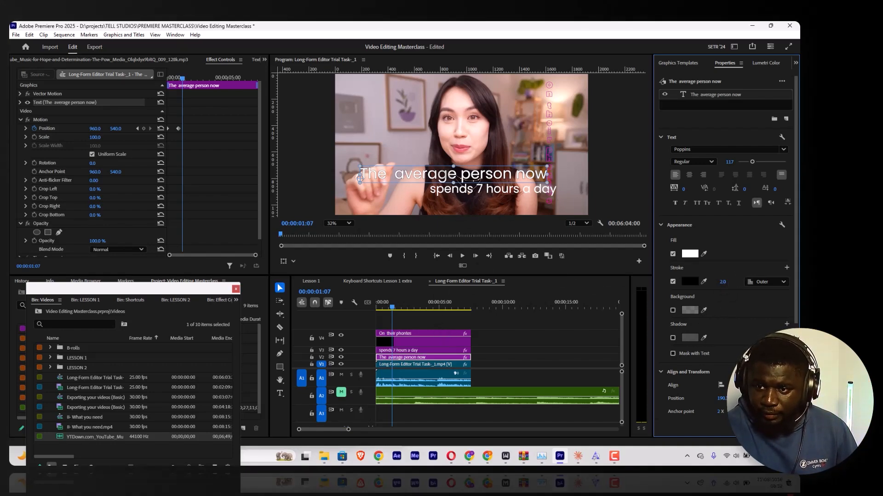
Add a white outer stroke with a width of 2 to the "spends 7 hours a day" title.
{"action": "left_click", "coordinate": [468, 192]}
{"action": "left_click", "coordinate": [672, 282]}
{"action": "left_click", "coordinate": [672, 282]}
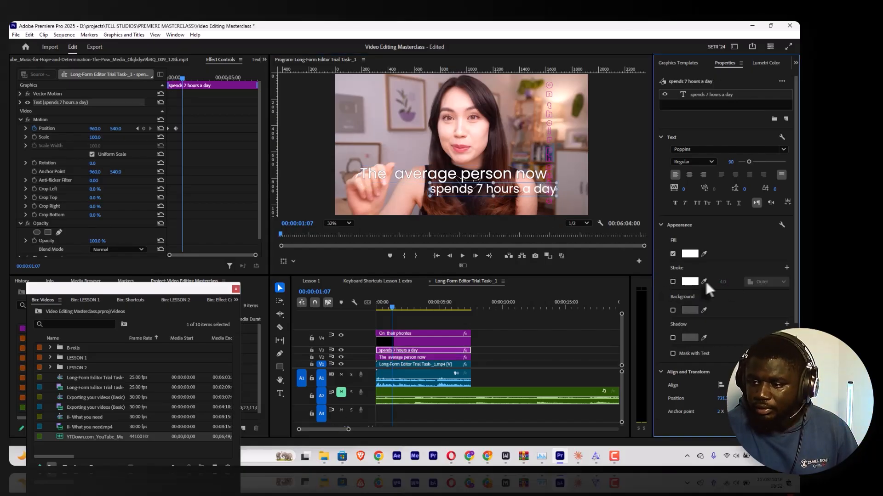
{"action": "left_click", "coordinate": [673, 282]}
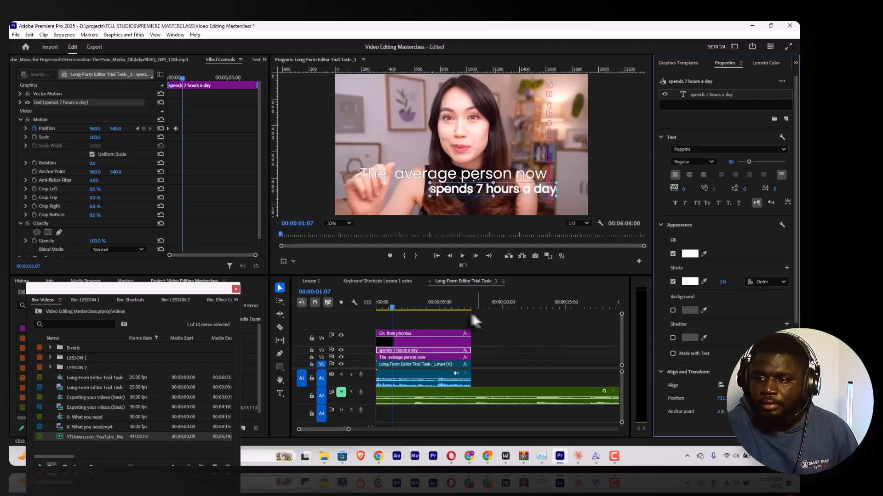
Reduce the "The average person now" title to font size 70 and tuck the "spends 7 hours a day" line closer beneath it.
{"action": "left_click", "coordinate": [471, 176]}
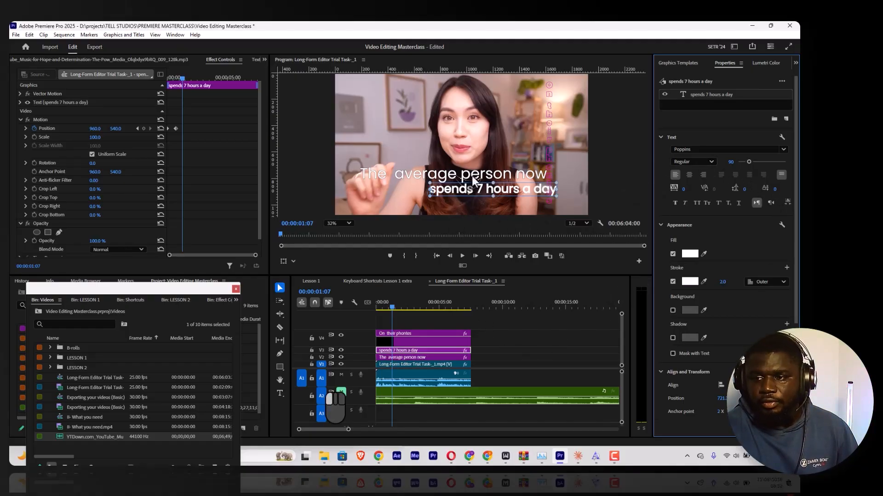
{"action": "left_click_drag", "start_coordinate": [729, 166], "coordinate": [710, 166]}
{"action": "left_click_drag", "start_coordinate": [418, 176], "coordinate": [431, 175]}
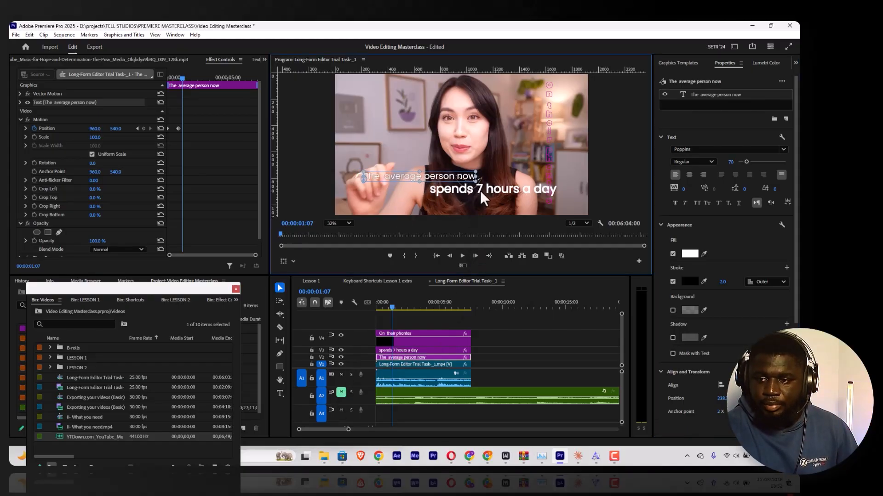
{"action": "left_click_drag", "start_coordinate": [480, 190], "coordinate": [461, 188]}
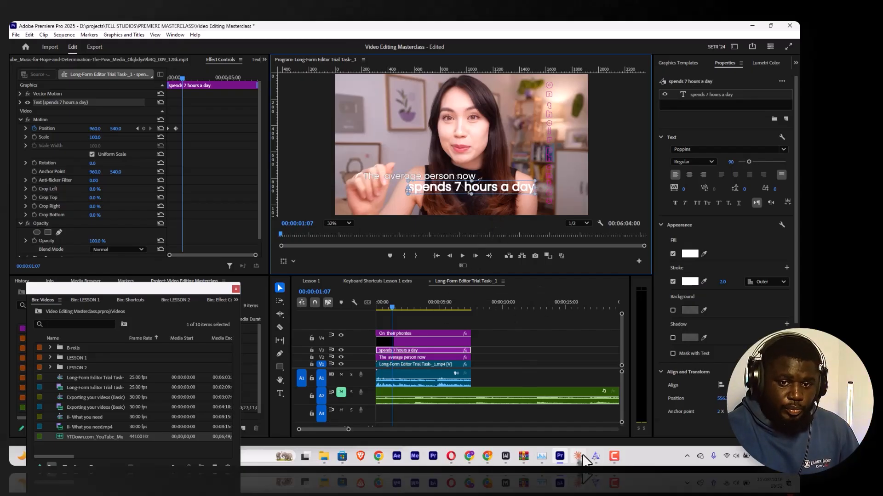
Append "on their phones" to the "spends 7 hours a day" title, then cut those added words to the clipboard.
{"action": "mouse_move", "coordinate": [577, 456]}
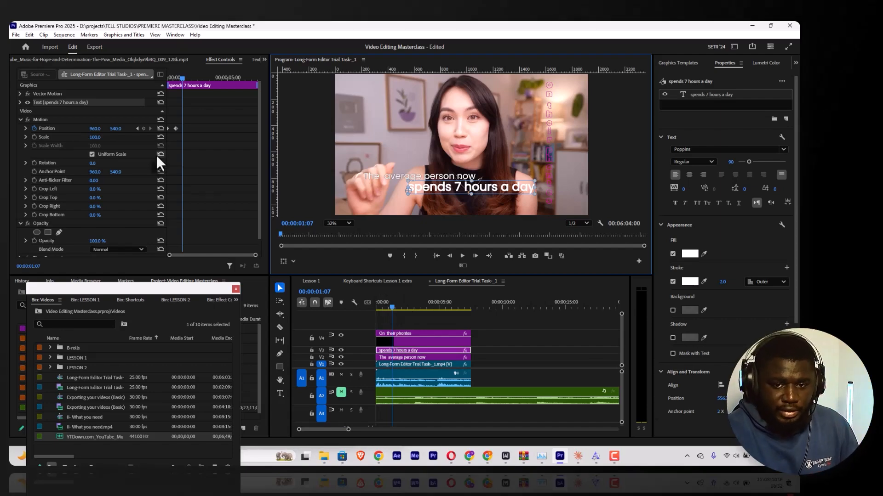
{"action": "double_click", "coordinate": [502, 186]}
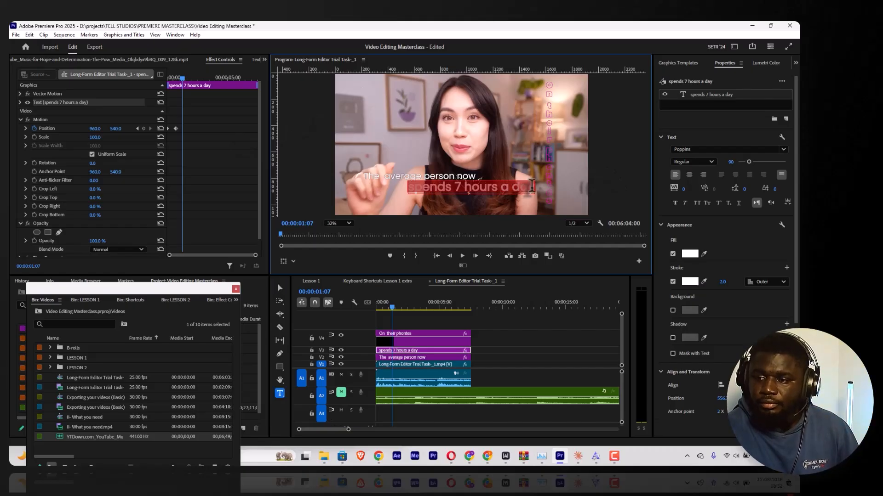
{"action": "left_click", "coordinate": [488, 188]}
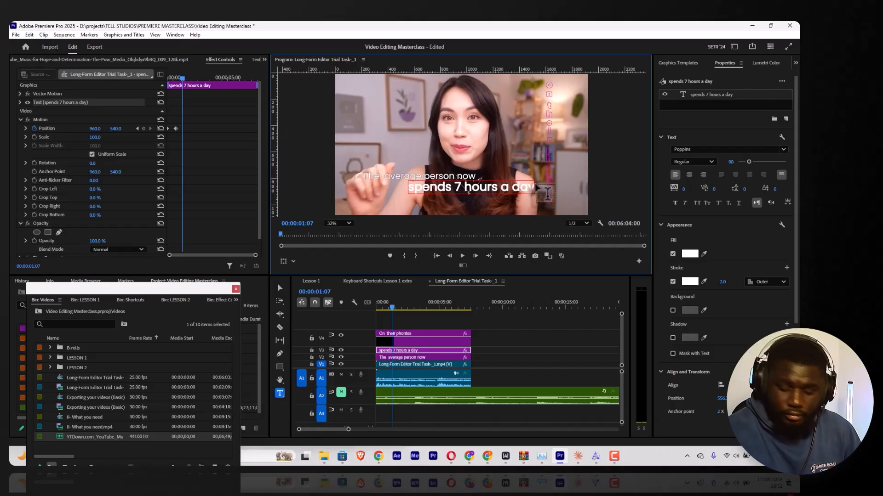
{"action": "type", "text": "on"}
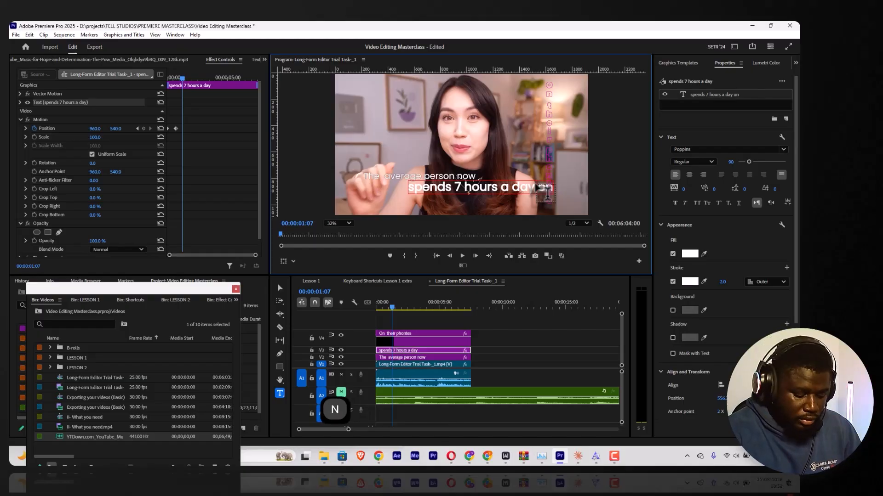
{"action": "type", "text": " their phones"}
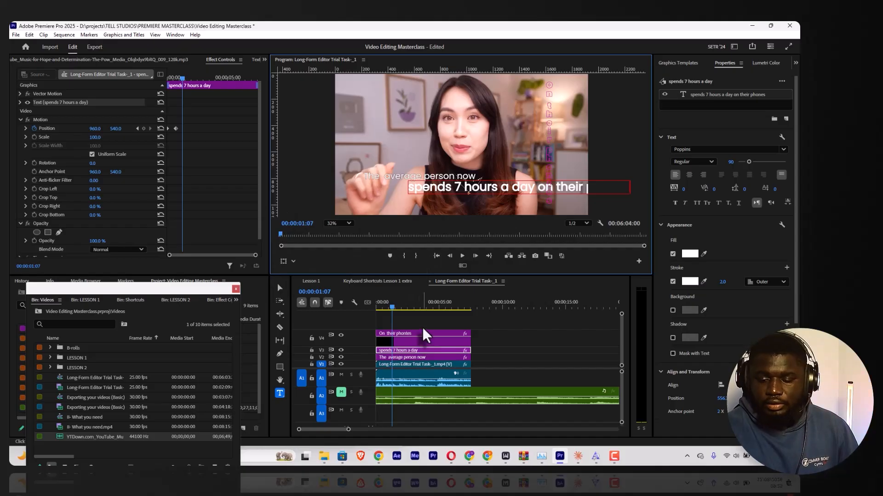
{"action": "left_click_drag", "start_coordinate": [535, 188], "coordinate": [629, 204]}
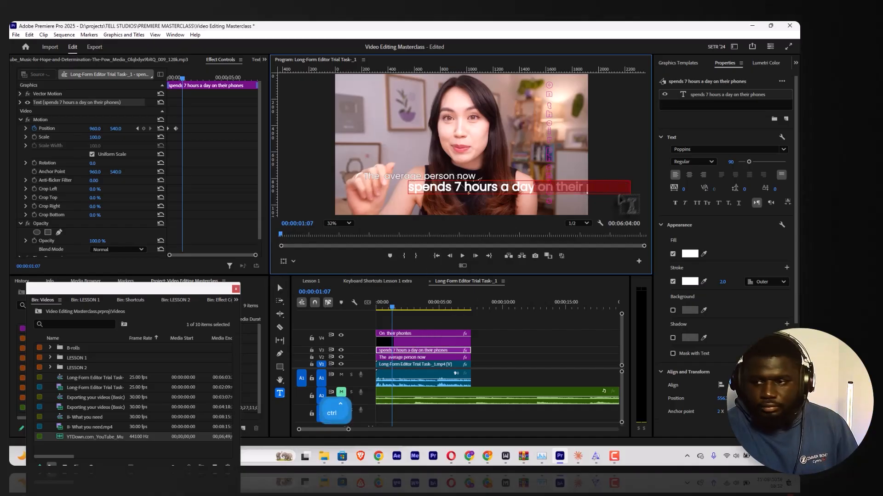
{"action": "key", "text": "ctrl+x"}
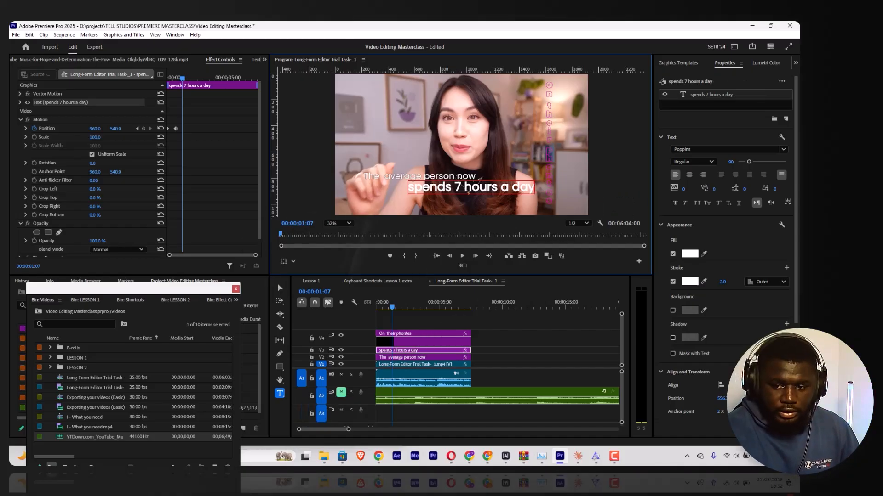
Create a separate title from the copied words "on their phones" and place it just below the right part of the "spends 7 hours a day" line.
{"action": "left_click", "coordinate": [280, 288]}
{"action": "left_click", "coordinate": [419, 341]}
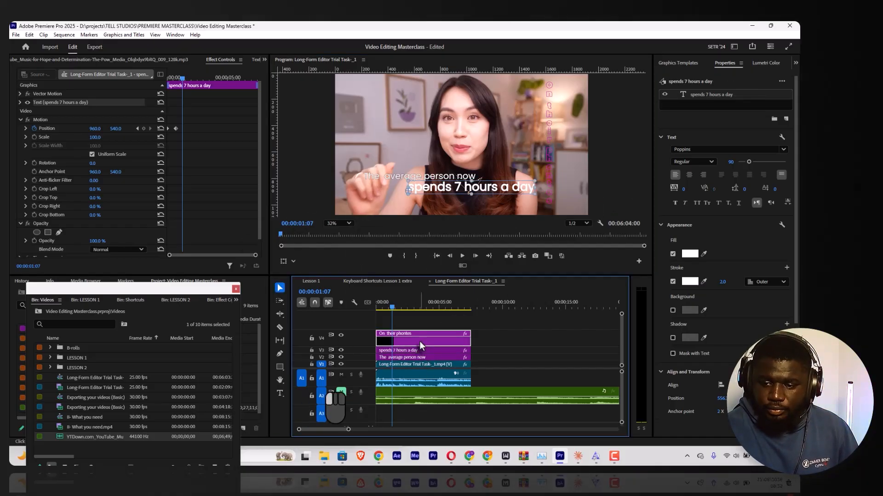
{"action": "left_click", "coordinate": [280, 393]}
{"action": "left_click", "coordinate": [402, 323]}
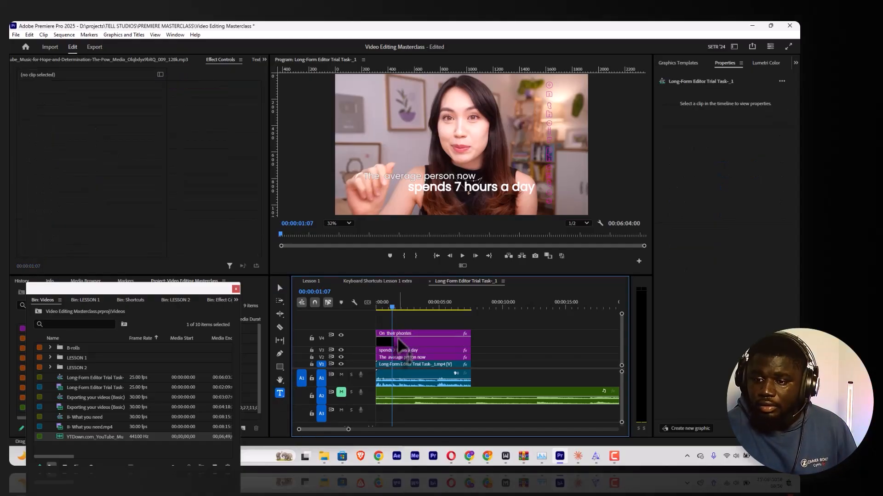
{"action": "left_click", "coordinate": [488, 194]}
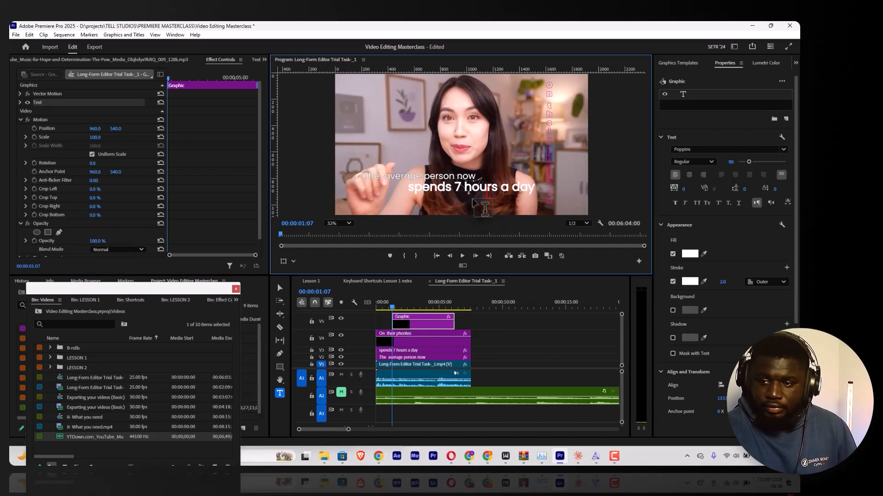
{"action": "key", "text": "ctrl+v"}
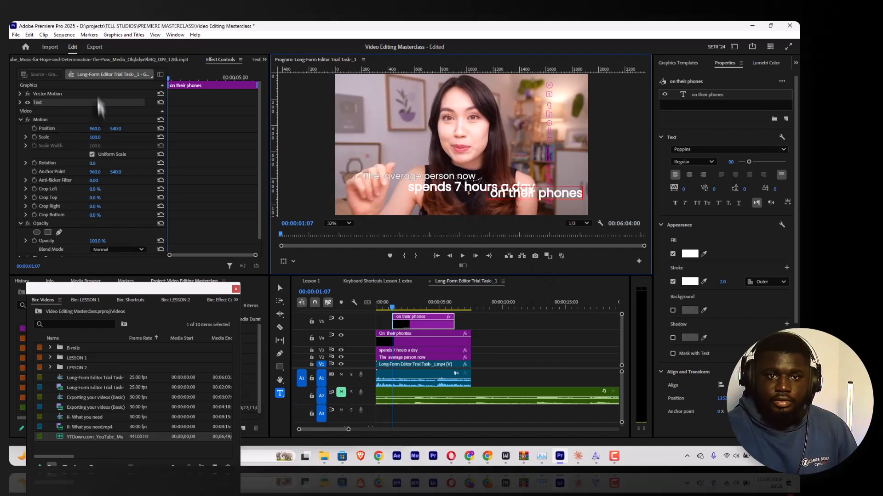
{"action": "left_click", "coordinate": [280, 288]}
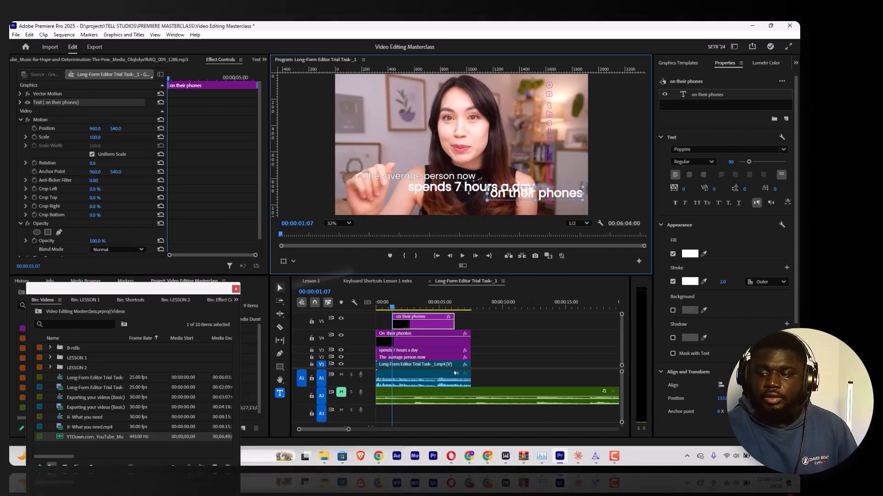
{"action": "left_click", "coordinate": [280, 288]}
{"action": "left_click_drag", "start_coordinate": [520, 193], "coordinate": [492, 198]}
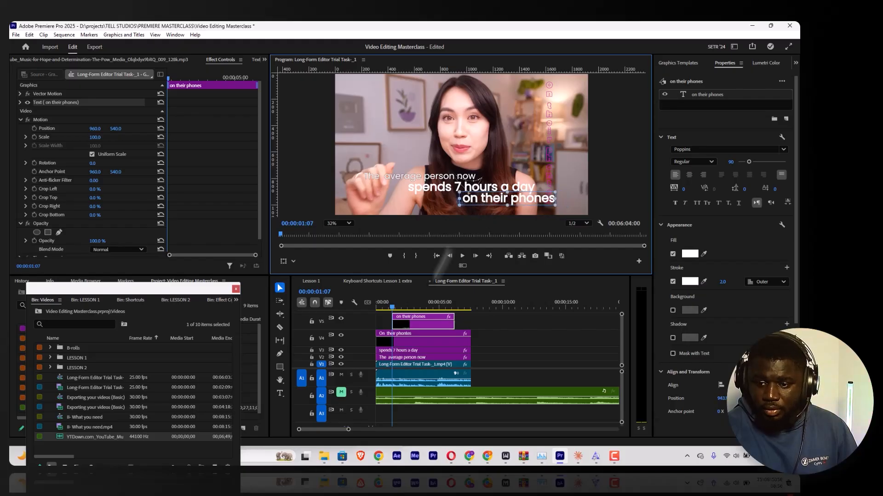
Lengthen the new "on their phones" clip on V5 toward the end of the footage and reduce the height of the video tracks.
{"action": "left_click_drag", "start_coordinate": [454, 321], "coordinate": [466, 322]}
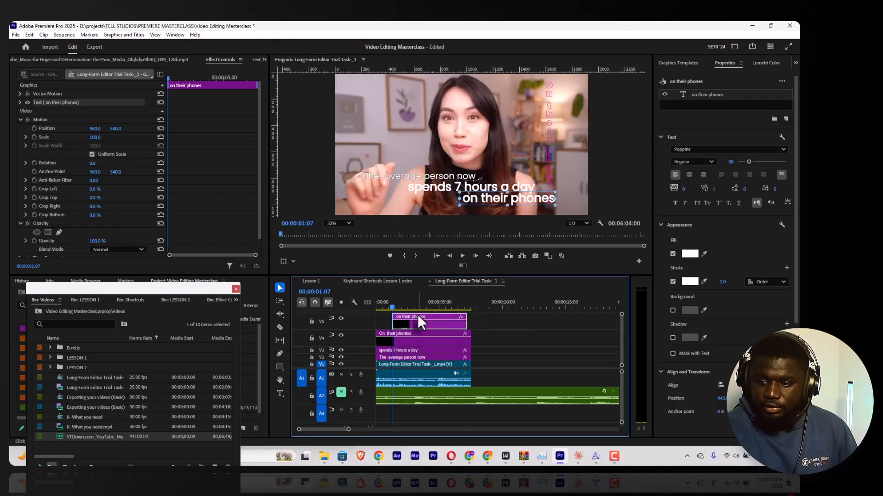
{"action": "left_click_drag", "start_coordinate": [621, 316], "coordinate": [621, 313]}
{"action": "left_click", "coordinate": [461, 337]}
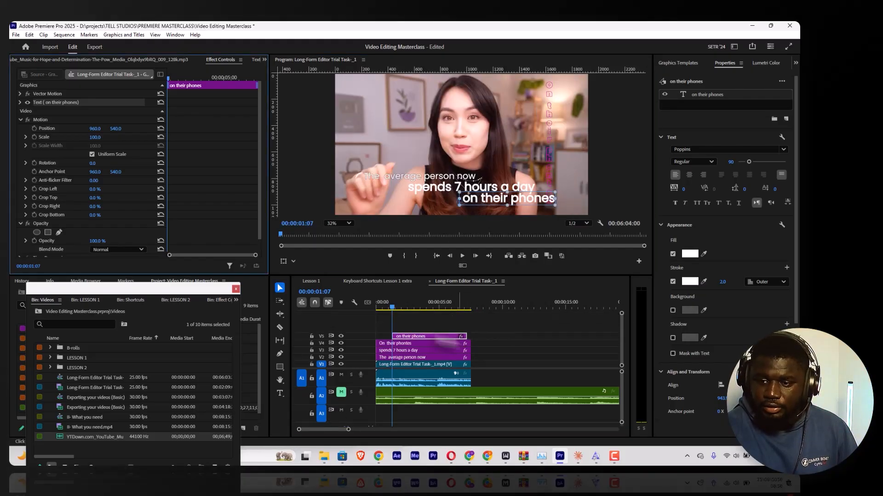
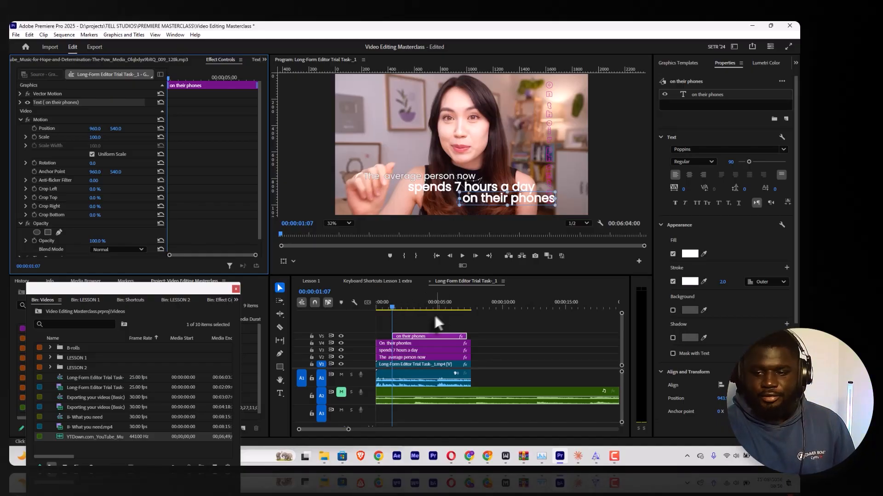
Play the footage to about 00:00:04:14 and insert "staring" at the start of the "on their phones" title.
{"action": "key", "text": "space"}
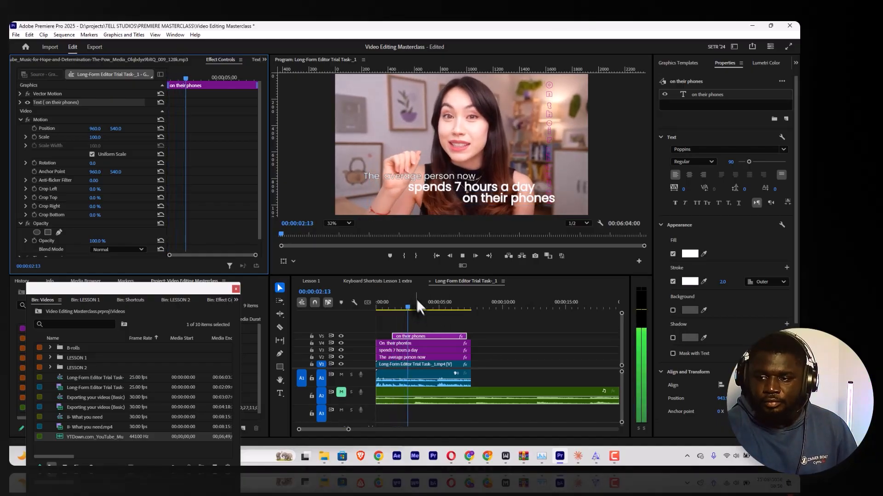
{"action": "key", "text": "space"}
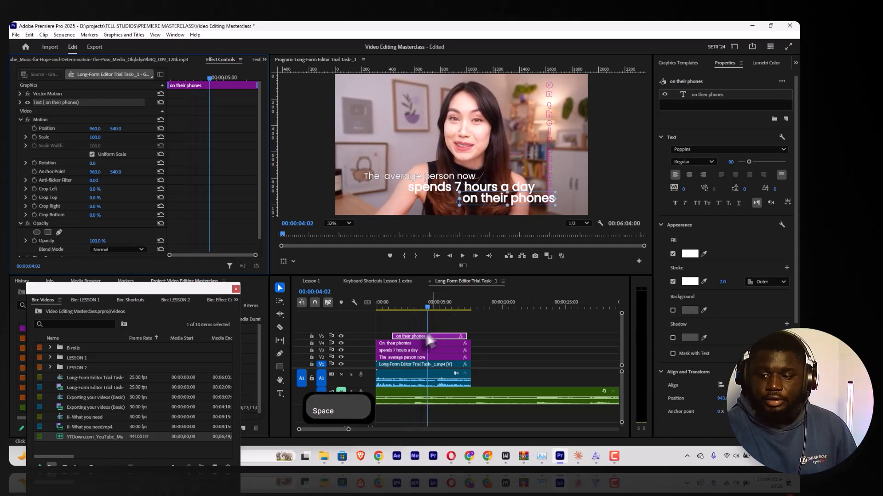
{"action": "key", "text": "space"}
{"action": "key", "text": "space"}
{"action": "left_click", "coordinate": [505, 198]}
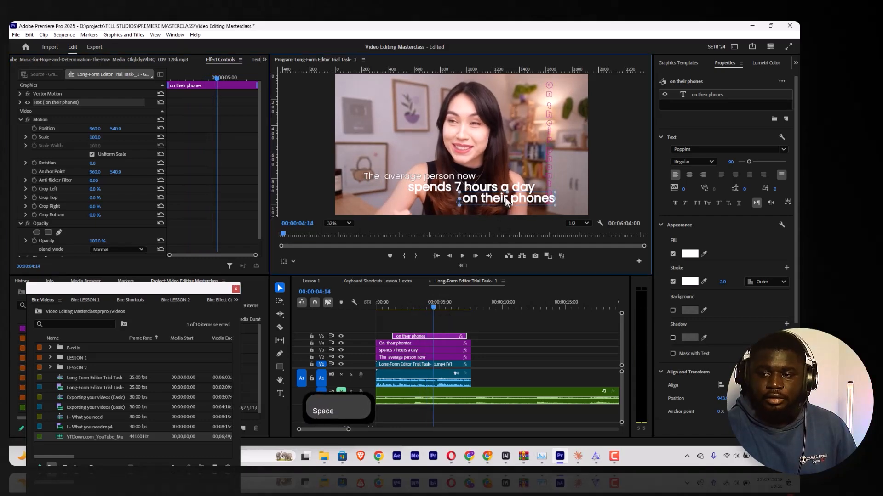
{"action": "double_click", "coordinate": [464, 197]}
{"action": "type", "text": "s"}
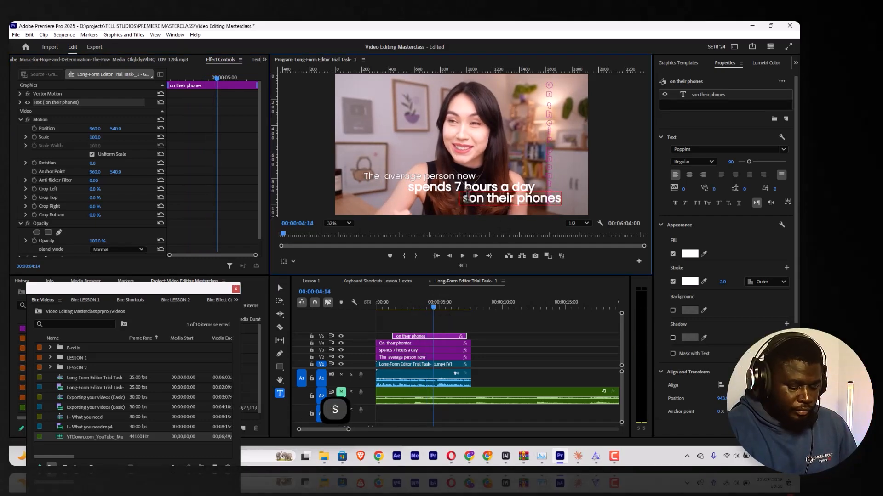
{"action": "type", "text": "taring "}
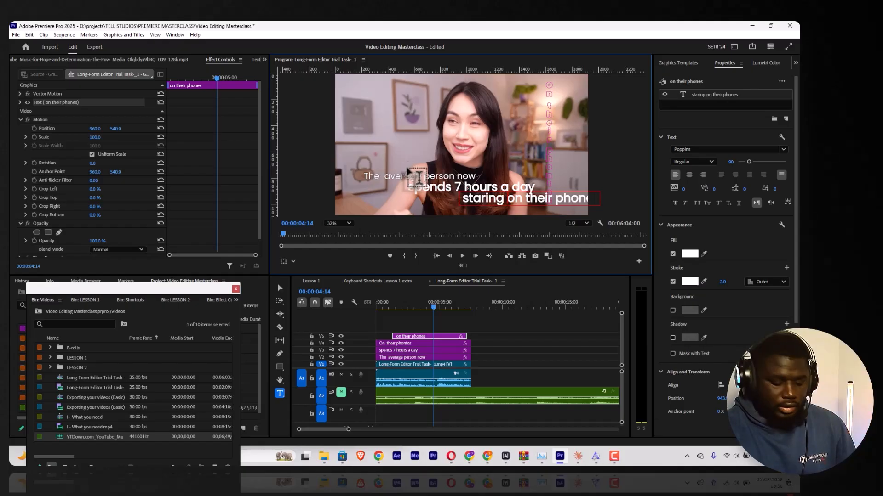
Reword the rest of the title by replacing "on" with "at" and "phones" with "screens".
{"action": "type", "text": "at"}
{"action": "key", "text": "Delete"}
{"action": "key", "text": "Delete"}
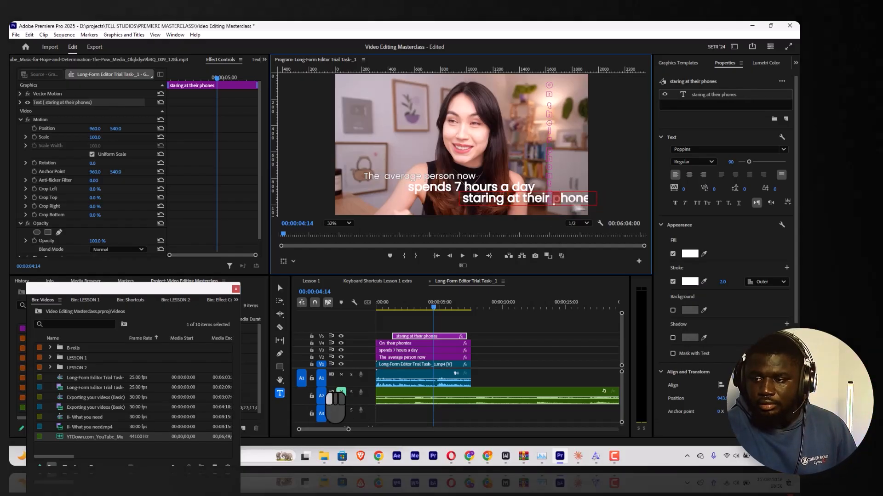
{"action": "left_click_drag", "start_coordinate": [555, 197], "coordinate": [622, 208]}
{"action": "type", "text": "screens"}
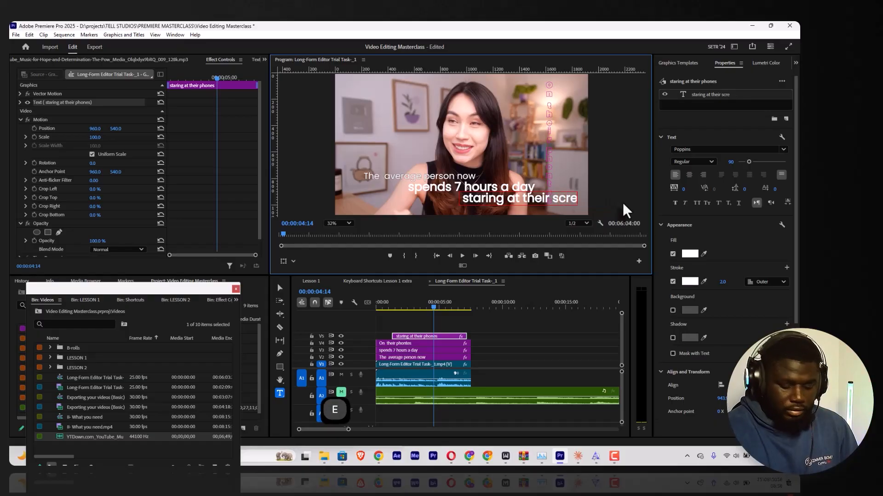
{"action": "left_click", "coordinate": [280, 288]}
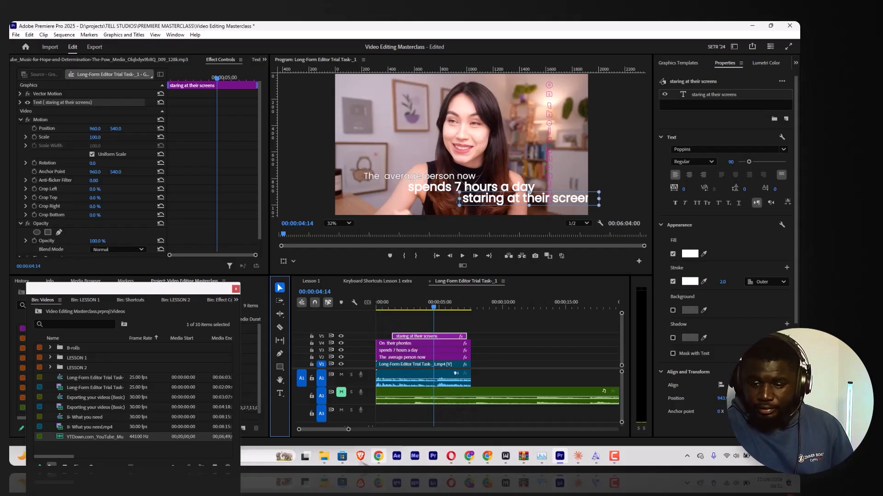
Increase the video track height, extend the "staring at their screens" clip to the end of the footage and play from the start.
{"action": "left_click_drag", "start_coordinate": [622, 313], "coordinate": [624, 307]}
{"action": "left_click_drag", "start_coordinate": [465, 316], "coordinate": [471, 318]}
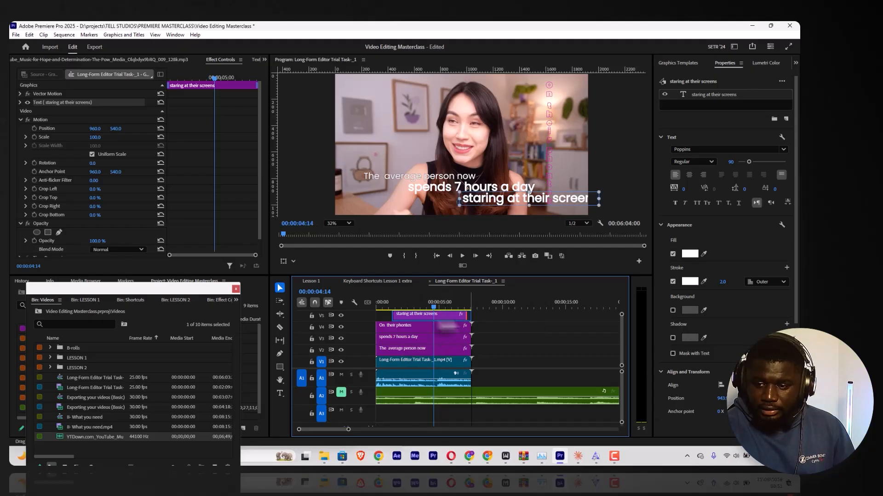
{"action": "key", "text": "Home"}
{"action": "key", "text": "space"}
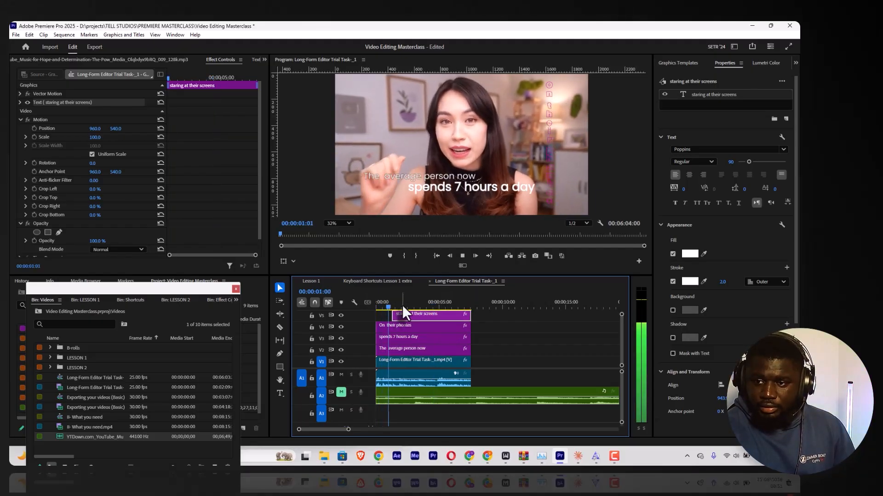
{"action": "key", "text": "space"}
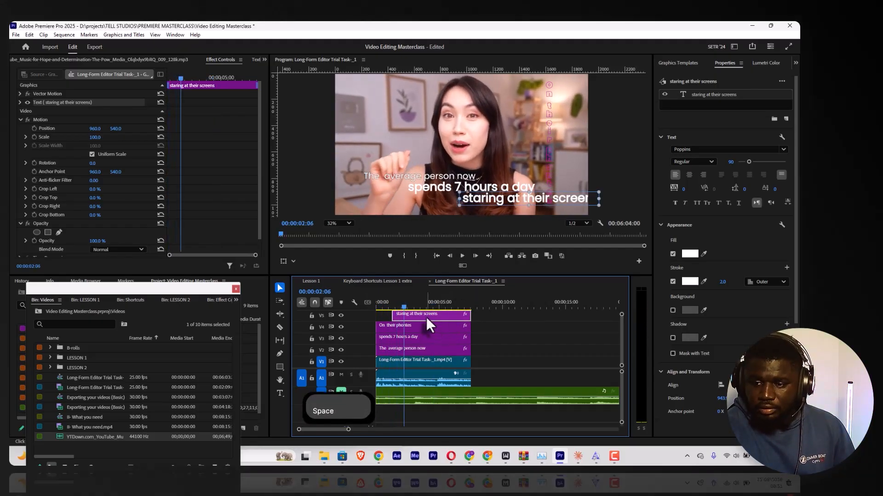
Shift the "staring at their screens" clip on V5 to start at about 00:00:03:10 and play it against the narration.
{"action": "left_click_drag", "start_coordinate": [418, 317], "coordinate": [444, 318]}
{"action": "key", "text": "space"}
{"action": "key", "text": "space"}
{"action": "key", "text": "space"}
{"action": "key", "text": "space"}
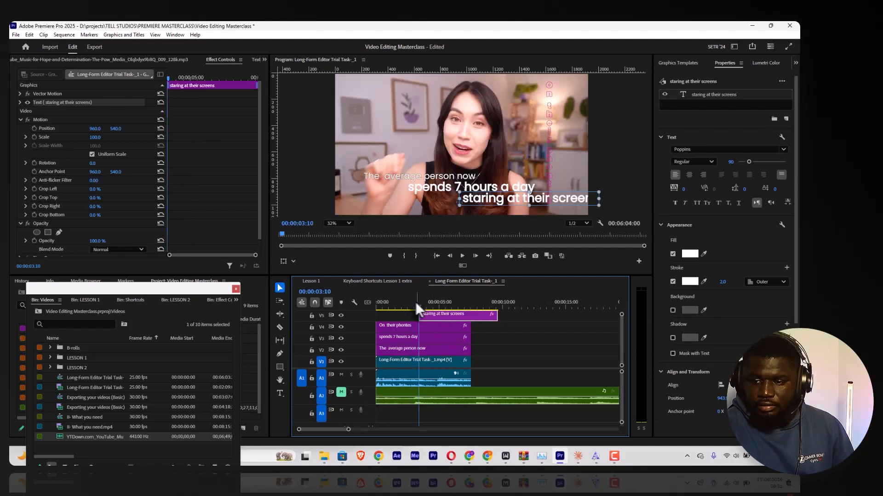
{"action": "left_click", "coordinate": [414, 302]}
{"action": "key", "text": "space"}
{"action": "key", "text": "space"}
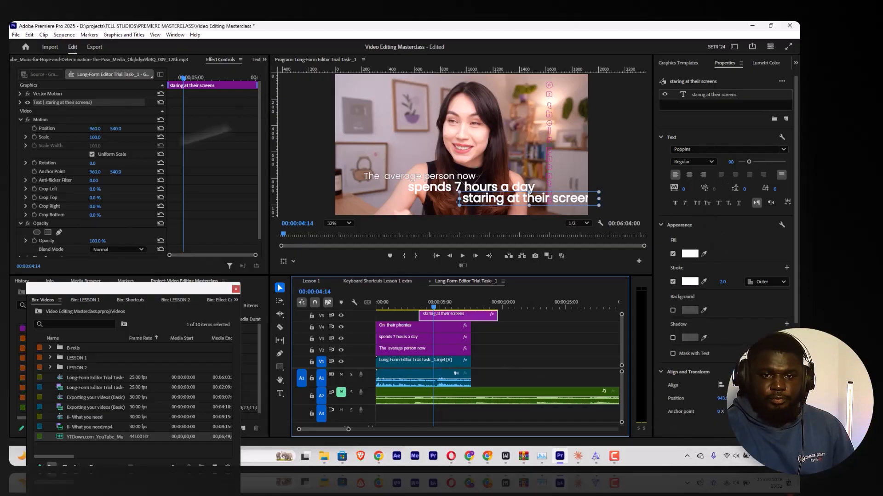
Try to bring the cropped "staring at their screens" title fully into frame by setting its Motion position to about 825, 541.
{"action": "left_click_drag", "start_coordinate": [92, 133], "coordinate": [35, 133]}
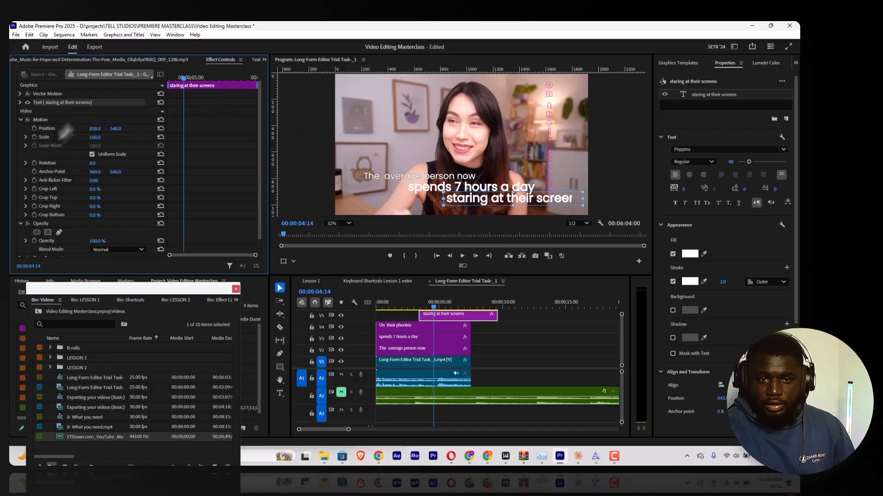
{"action": "left_click", "coordinate": [37, 119]}
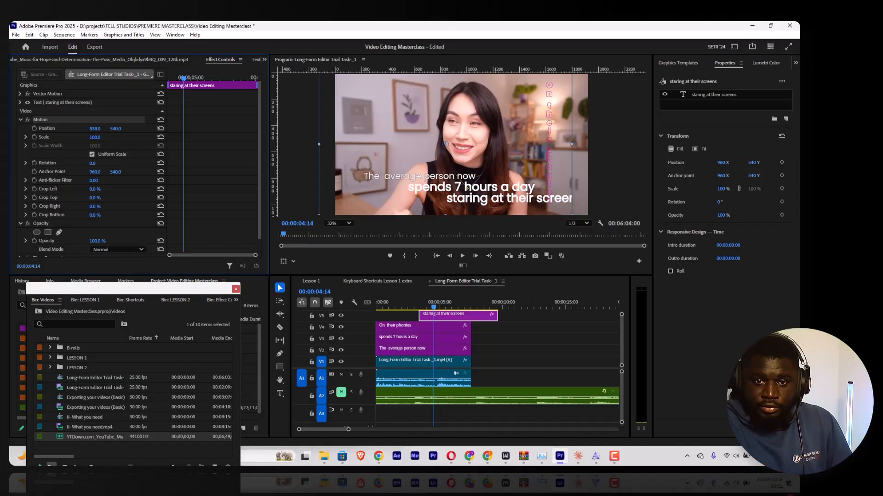
{"action": "left_click_drag", "start_coordinate": [102, 132], "coordinate": [99, 131]}
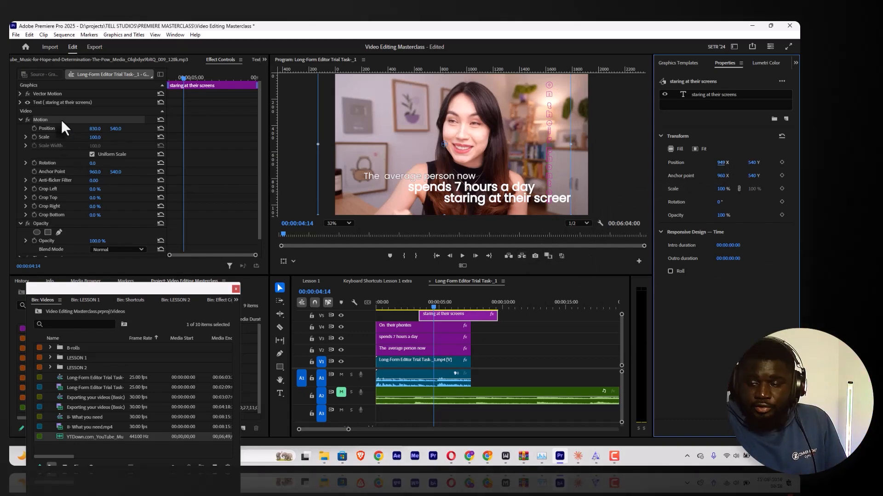
{"action": "left_click_drag", "start_coordinate": [95, 129], "coordinate": [115, 130]}
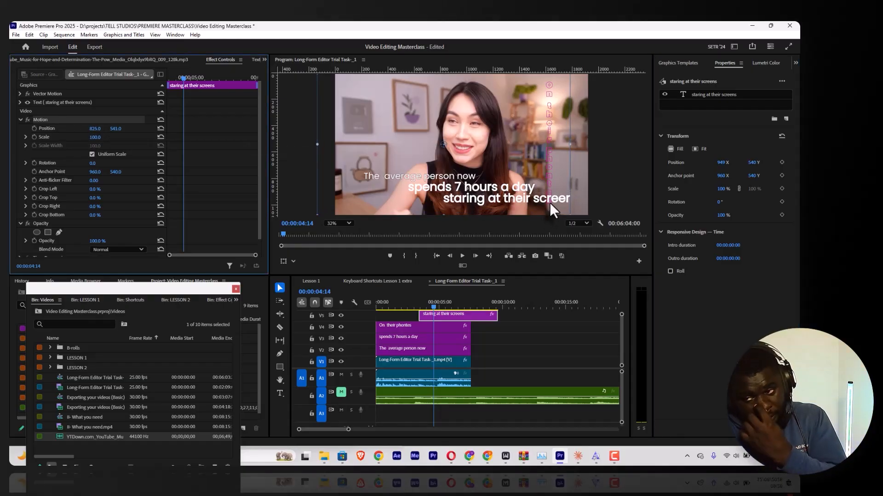
Set the horizontal position of the "staring at their screens" text layer to 650.
{"action": "left_click", "coordinate": [700, 94]}
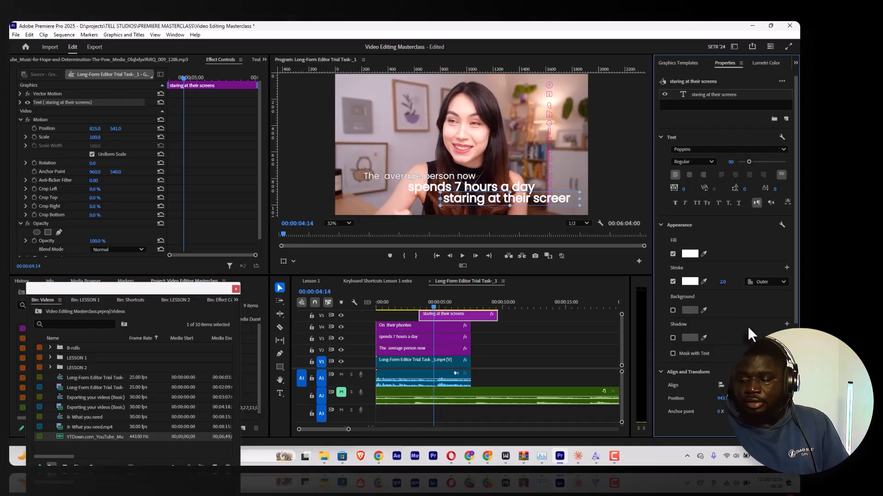
{"action": "scroll", "coordinate": [754, 320], "scroll_direction": "down", "scroll_amount": 5}
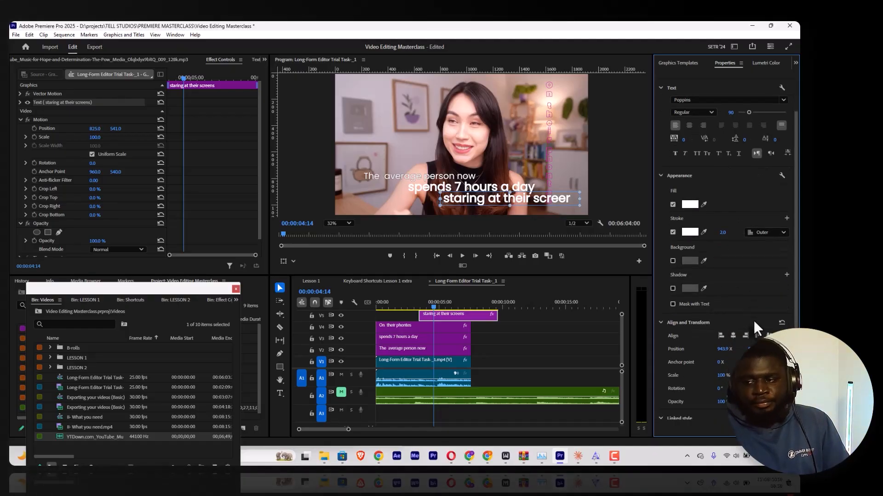
{"action": "left_click_drag", "start_coordinate": [721, 318], "coordinate": [799, 309]}
{"action": "left_click_drag", "start_coordinate": [661, 306], "coordinate": [547, 285]}
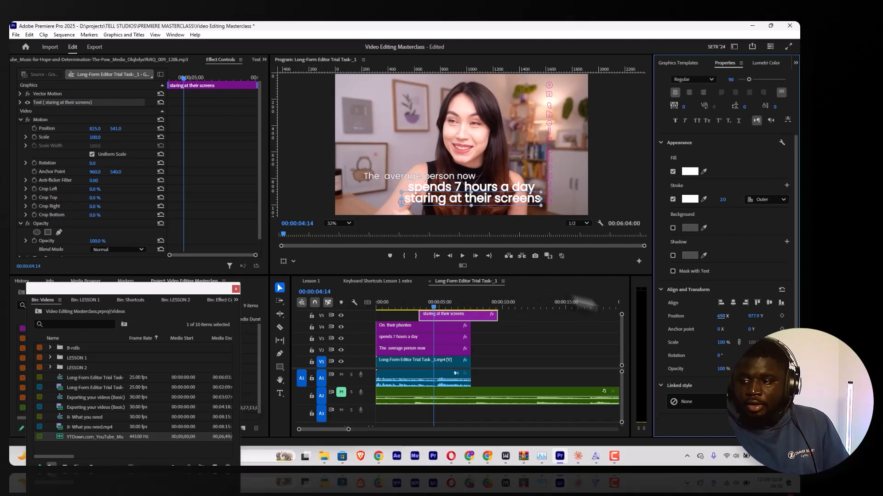
Set the third title's Motion position to about 950, 532 and place its text layer lower in the frame at about 487, 1034.
{"action": "left_click", "coordinate": [62, 121]}
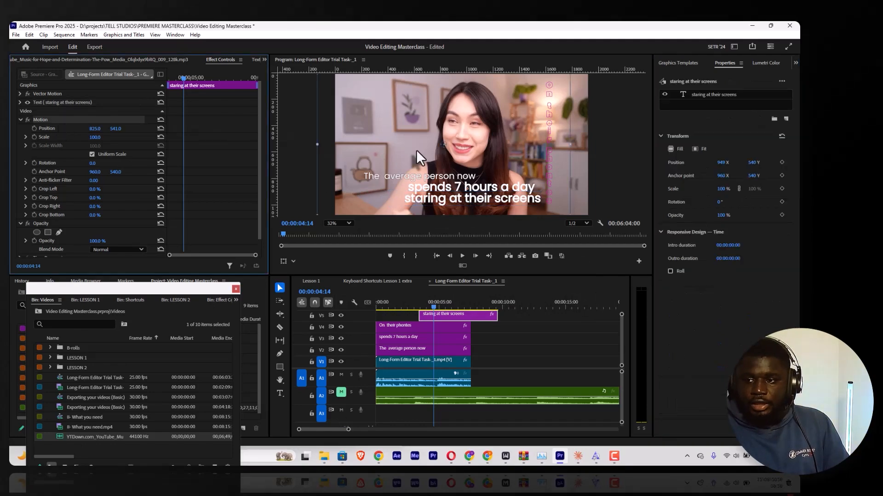
{"action": "left_click_drag", "start_coordinate": [435, 151], "coordinate": [453, 149]}
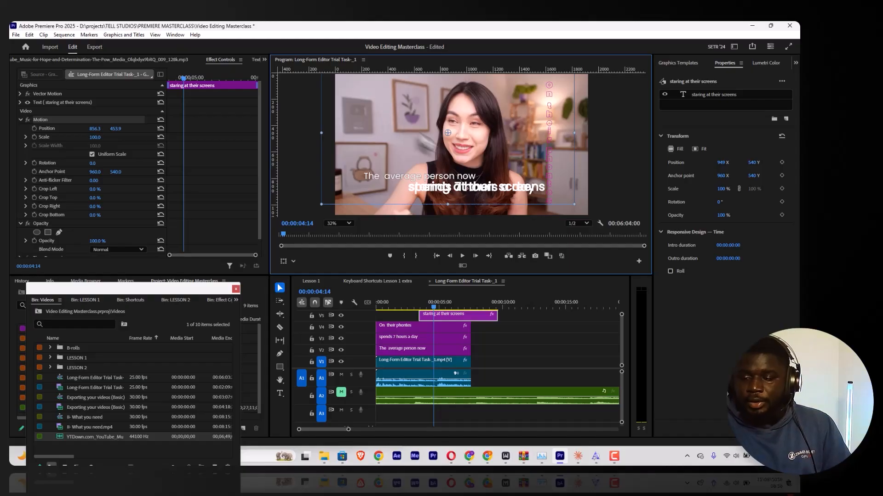
{"action": "left_click_drag", "start_coordinate": [491, 157], "coordinate": [500, 169]}
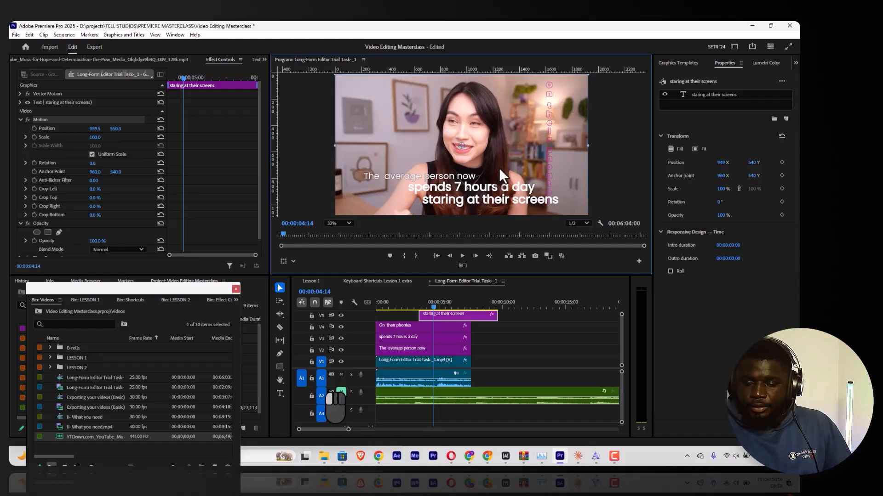
{"action": "left_click_drag", "start_coordinate": [498, 167], "coordinate": [497, 164]}
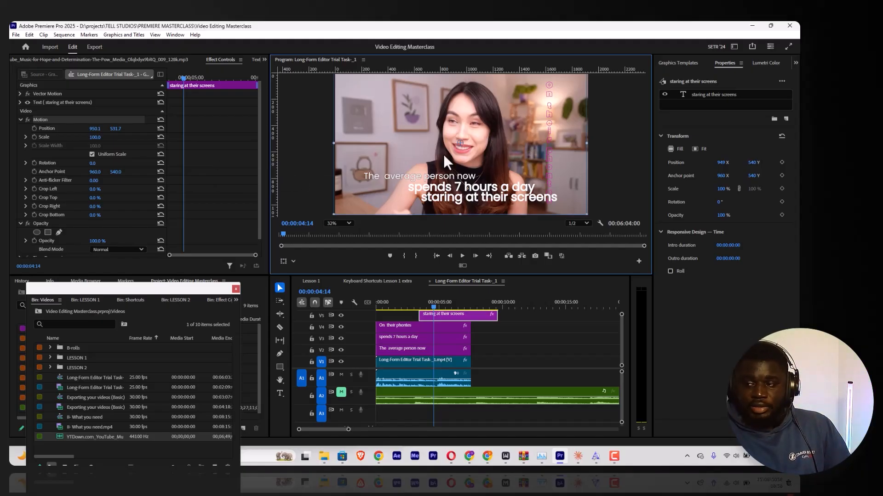
{"action": "left_click", "coordinate": [724, 95]}
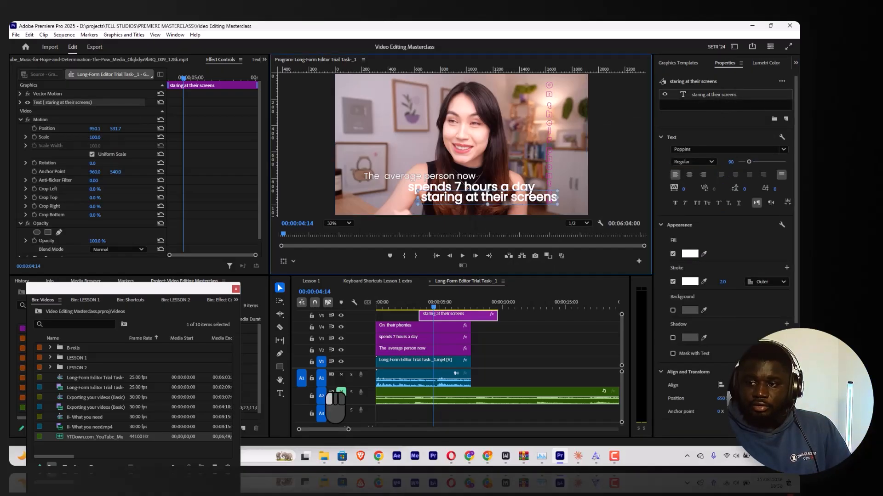
{"action": "left_click_drag", "start_coordinate": [518, 198], "coordinate": [492, 205]}
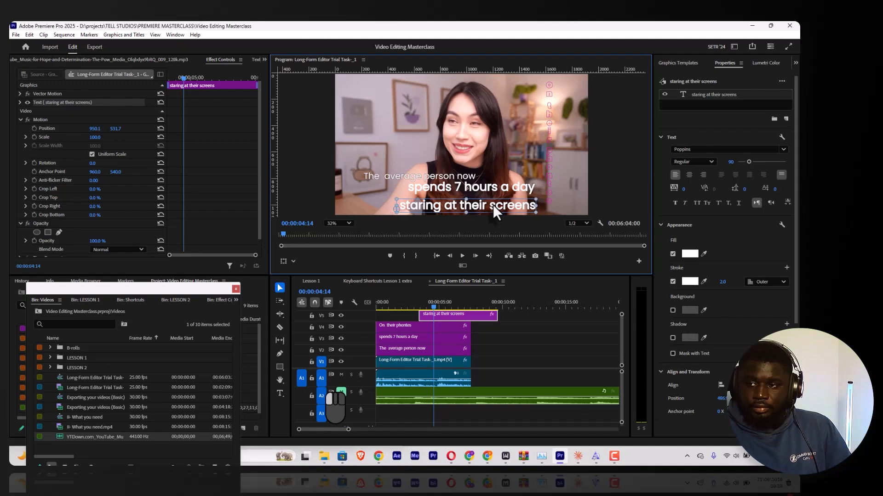
Delete the vertical pink outlined title from V4 and move the "staring at their screens" clip down onto V4.
{"action": "left_click", "coordinate": [550, 123]}
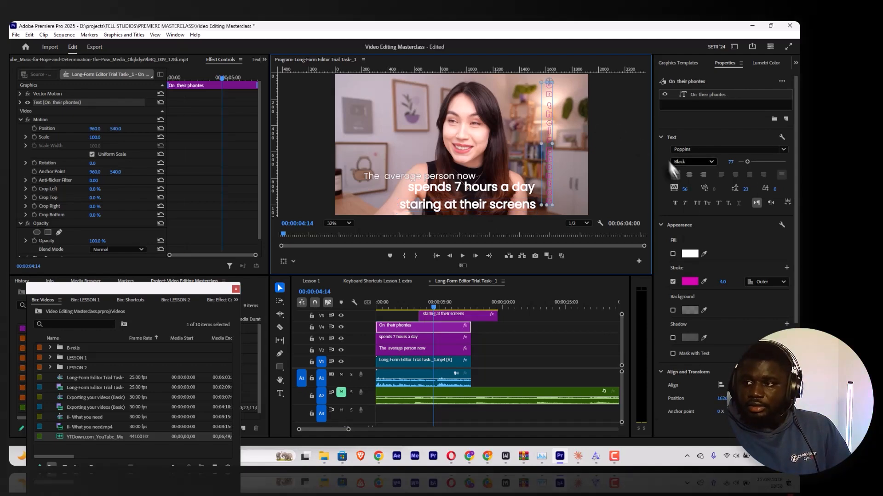
{"action": "left_click", "coordinate": [711, 95]}
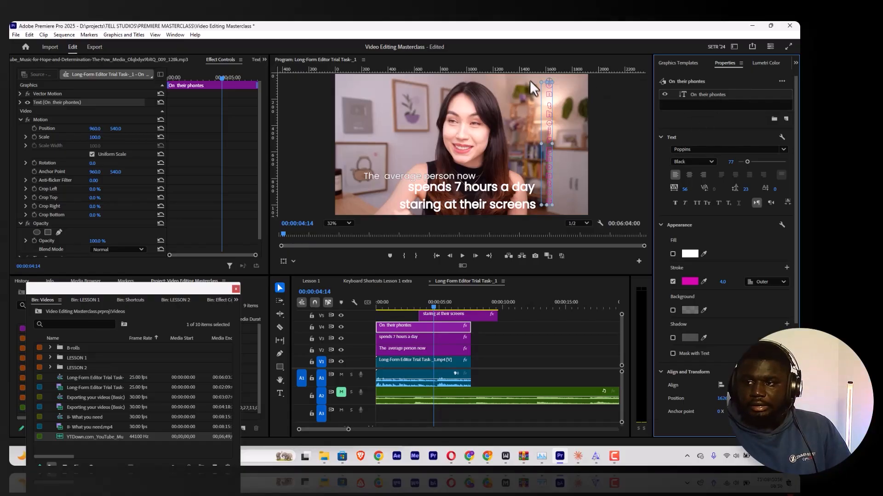
{"action": "left_click", "coordinate": [546, 96]}
{"action": "key", "text": "BackSpace"}
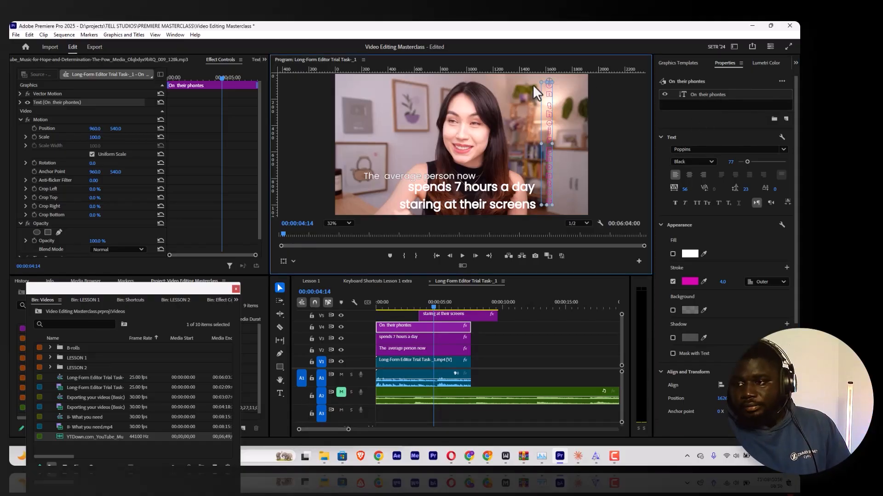
{"action": "left_click", "coordinate": [436, 326]}
{"action": "key", "text": "BackSpace"}
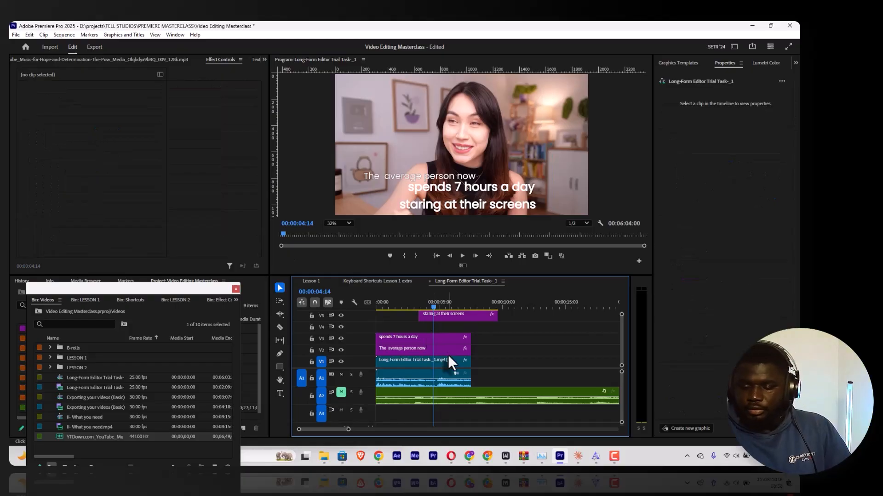
{"action": "left_click", "coordinate": [460, 319]}
{"action": "left_click_drag", "start_coordinate": [460, 319], "coordinate": [460, 327]}
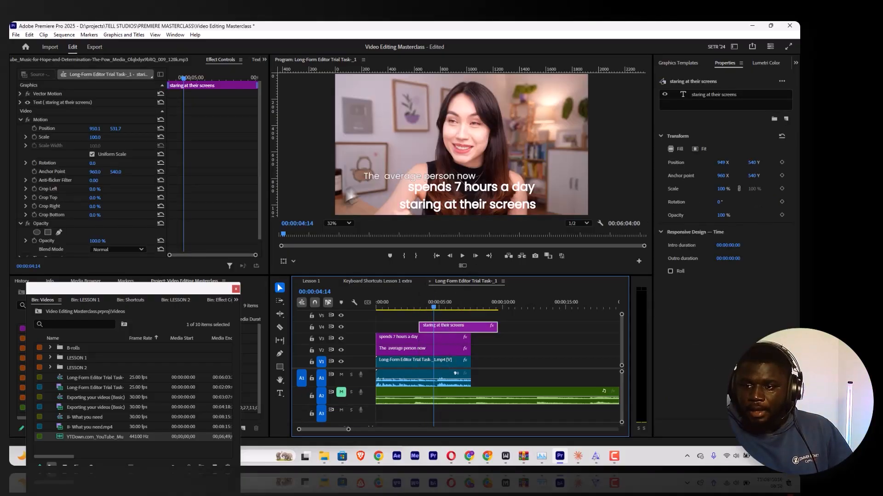
Enlarge the "staring at their screens" text layer and move it up close beneath the "spends 7 hours a day" line.
{"action": "left_click", "coordinate": [463, 429]}
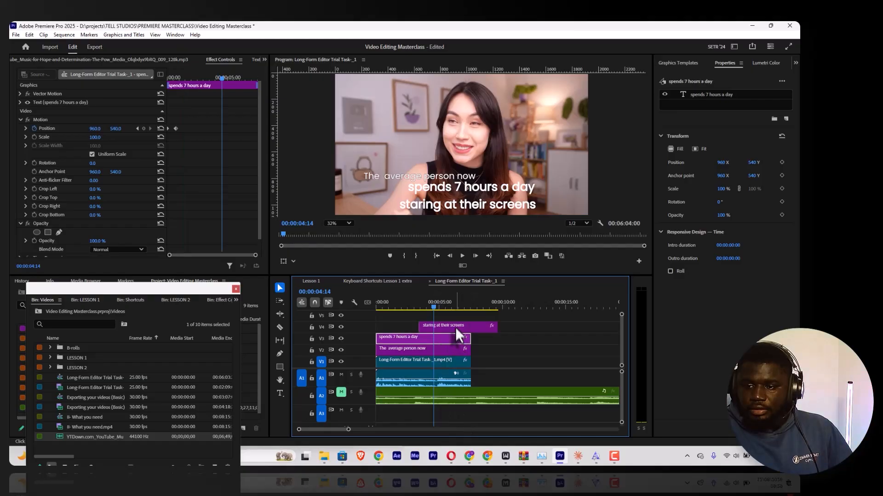
{"action": "left_click", "coordinate": [724, 90]}
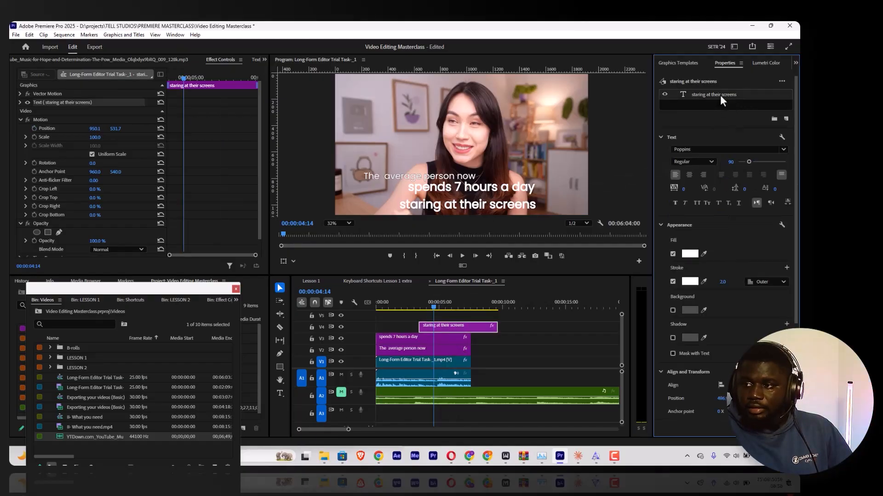
{"action": "scroll", "coordinate": [746, 349], "scroll_direction": "down", "scroll_amount": 1}
{"action": "scroll", "coordinate": [746, 349], "scroll_direction": "down", "scroll_amount": 2}
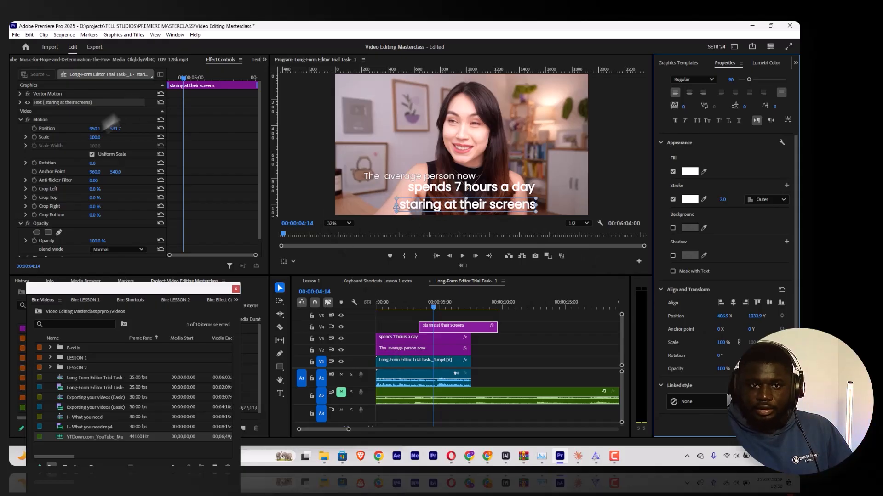
{"action": "left_click", "coordinate": [73, 121]}
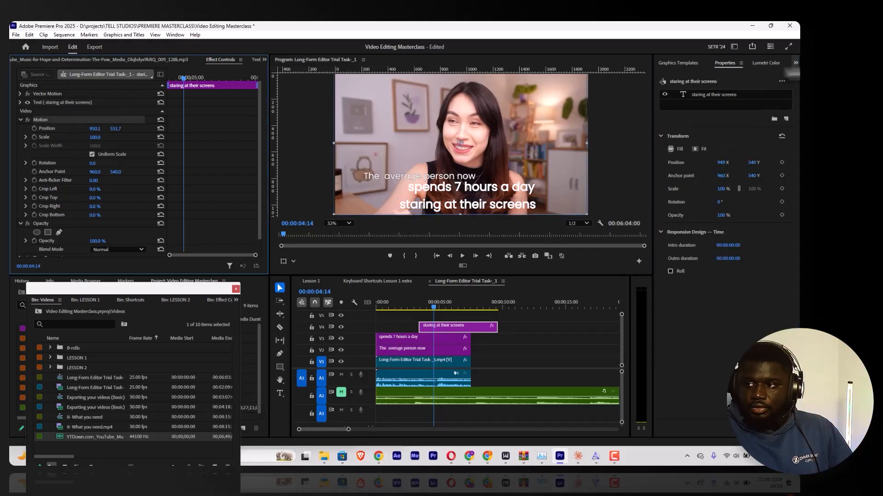
{"action": "left_click", "coordinate": [711, 94]}
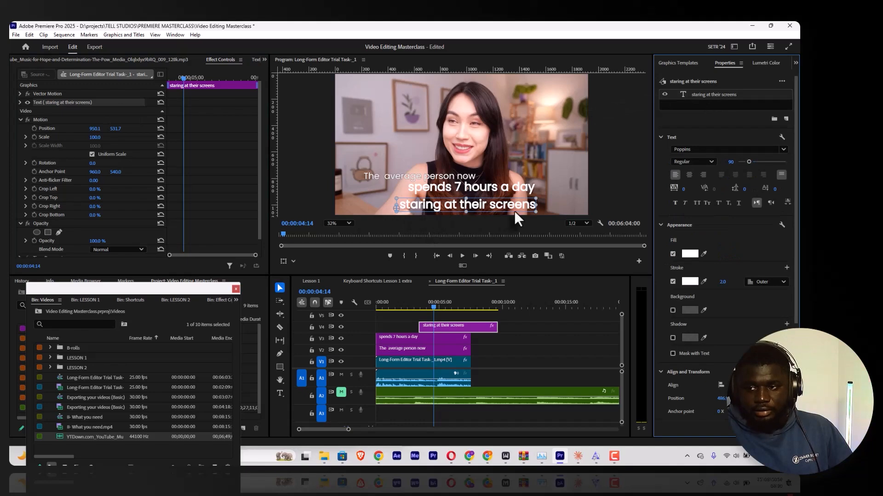
{"action": "left_click", "coordinate": [536, 203]}
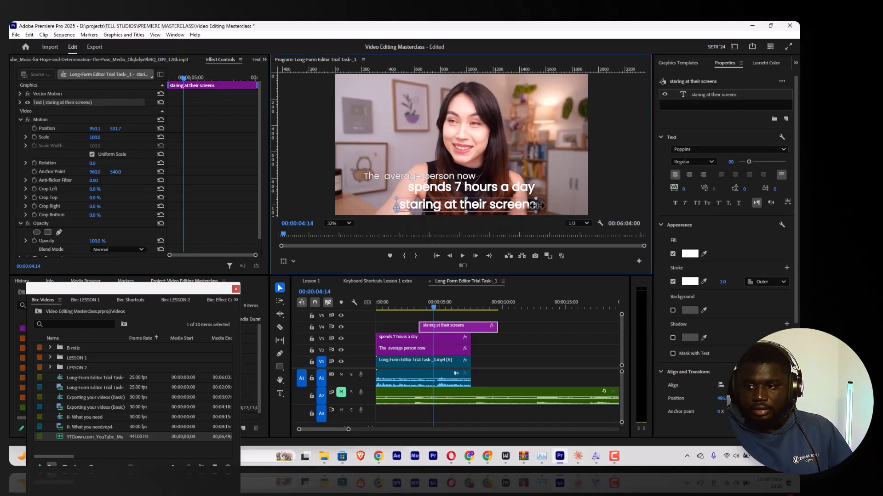
{"action": "left_click_drag", "start_coordinate": [539, 205], "coordinate": [558, 207]}
{"action": "left_click_drag", "start_coordinate": [478, 199], "coordinate": [516, 200]}
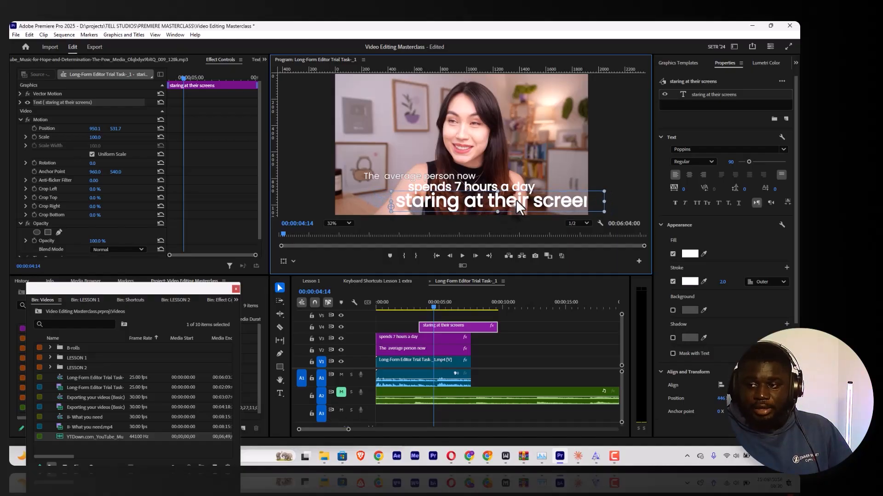
Move the "staring at their screens" text left so the full line fits in the frame, at about X 194.9.
{"action": "left_click_drag", "start_coordinate": [95, 128], "coordinate": [124, 134]}
{"action": "left_click_drag", "start_coordinate": [526, 198], "coordinate": [492, 196]}
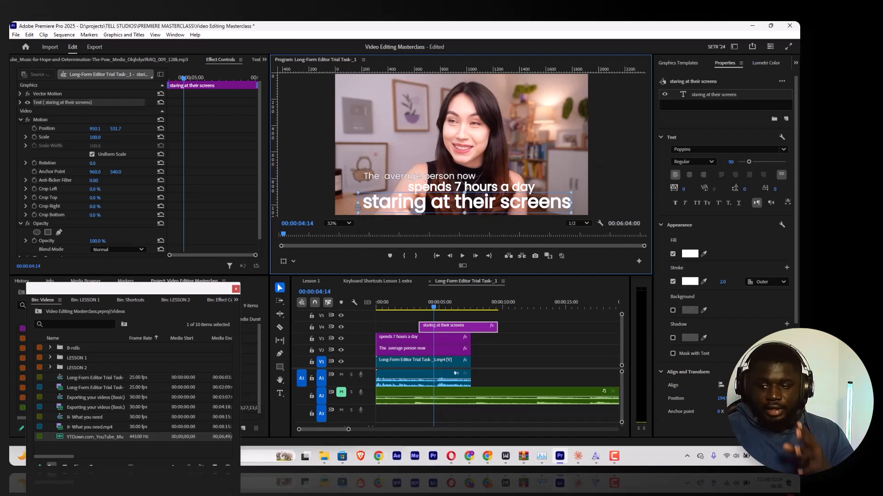
{"action": "scroll", "coordinate": [704, 350], "scroll_direction": "down", "scroll_amount": 3}
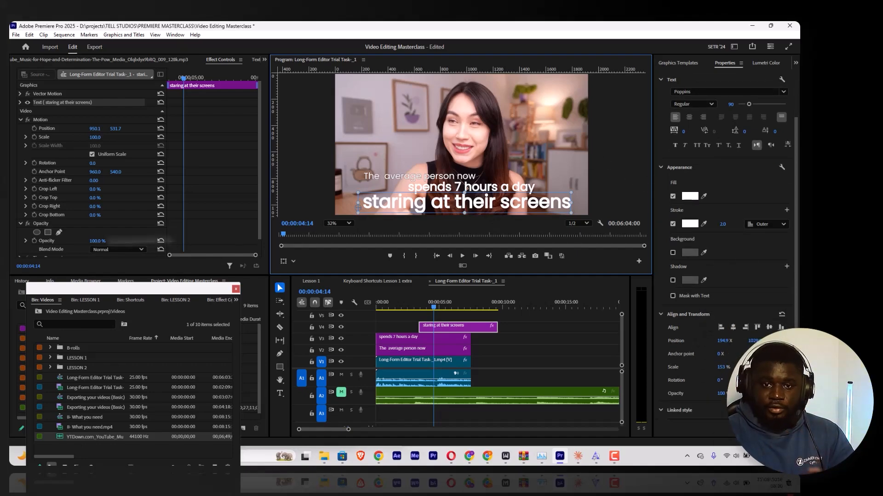
Reselect the "staring at their screens" text layer, move it right in the frame, and set the clip's Motion position X to 979.1.
{"action": "left_click", "coordinate": [54, 127]}
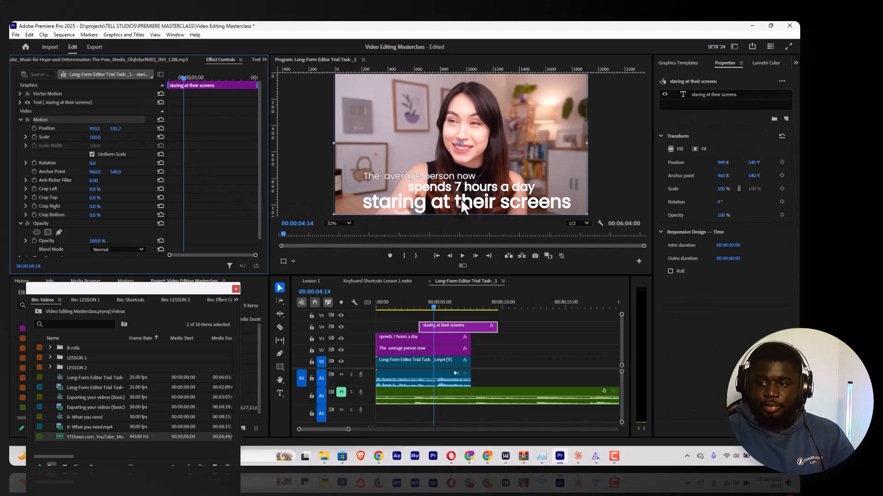
{"action": "left_click", "coordinate": [446, 329]}
{"action": "left_click", "coordinate": [509, 195]}
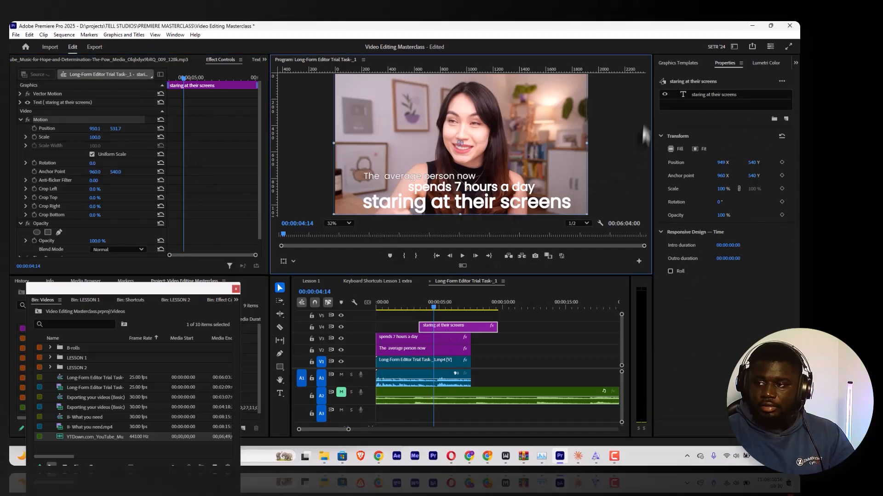
{"action": "left_click", "coordinate": [712, 94]}
{"action": "left_click_drag", "start_coordinate": [509, 205], "coordinate": [537, 209]}
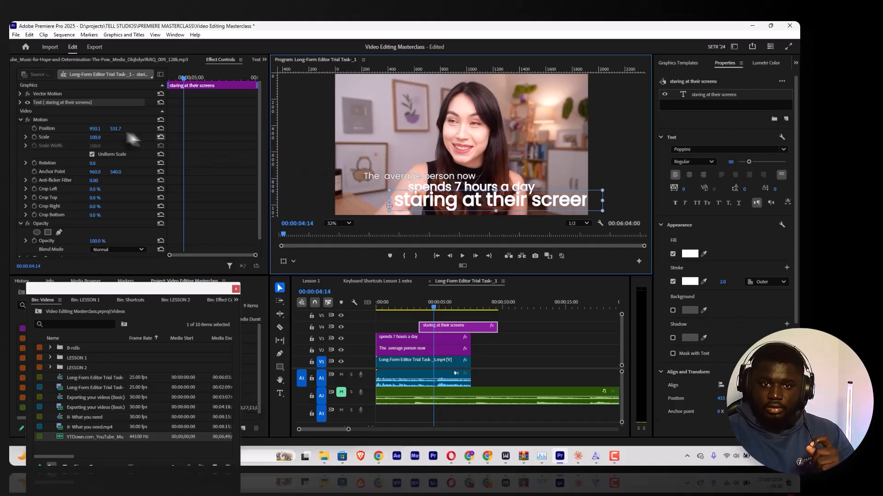
{"action": "left_click_drag", "start_coordinate": [97, 134], "coordinate": [113, 133]}
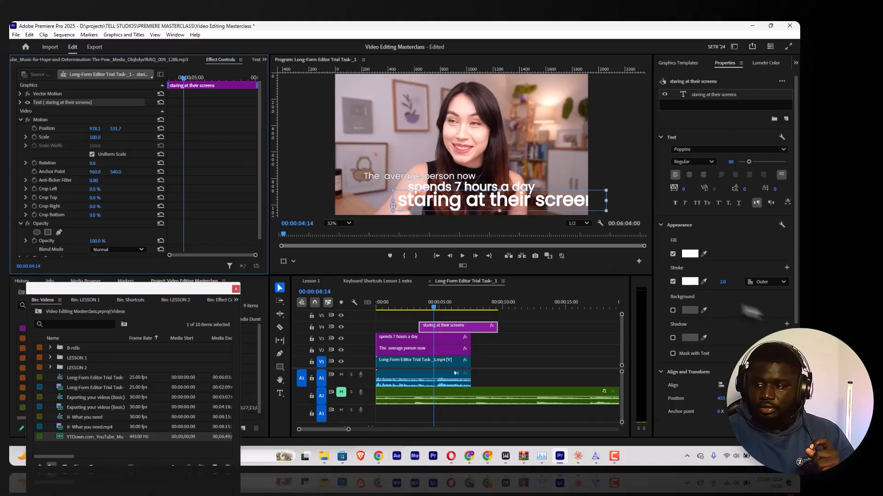
Set the "staring at their screens" text layer's X position to 259 and its scale to 134%.
{"action": "left_click_drag", "start_coordinate": [721, 398], "coordinate": [644, 395]}
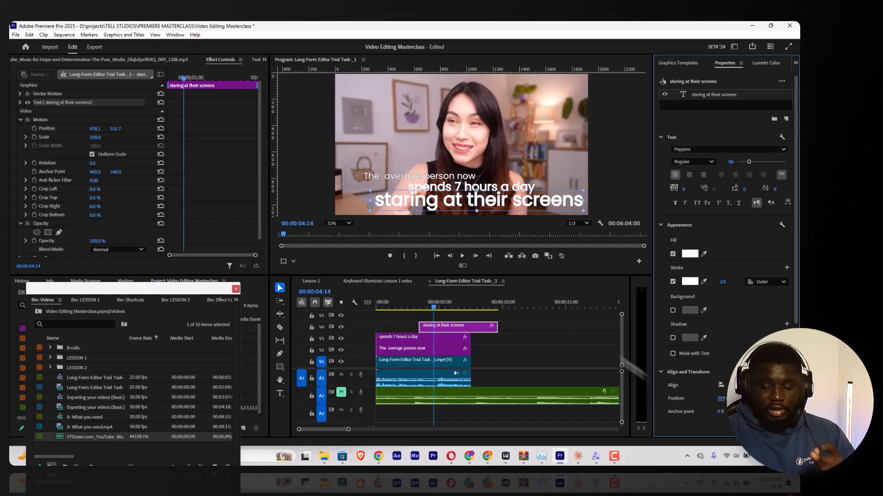
{"action": "scroll", "coordinate": [721, 302], "scroll_direction": "down", "scroll_amount": 4}
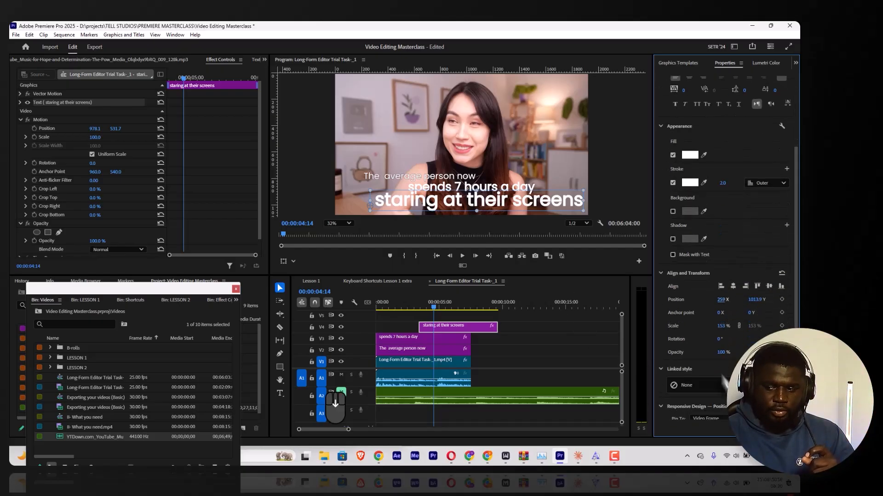
{"action": "left_click_drag", "start_coordinate": [721, 325], "coordinate": [710, 322]}
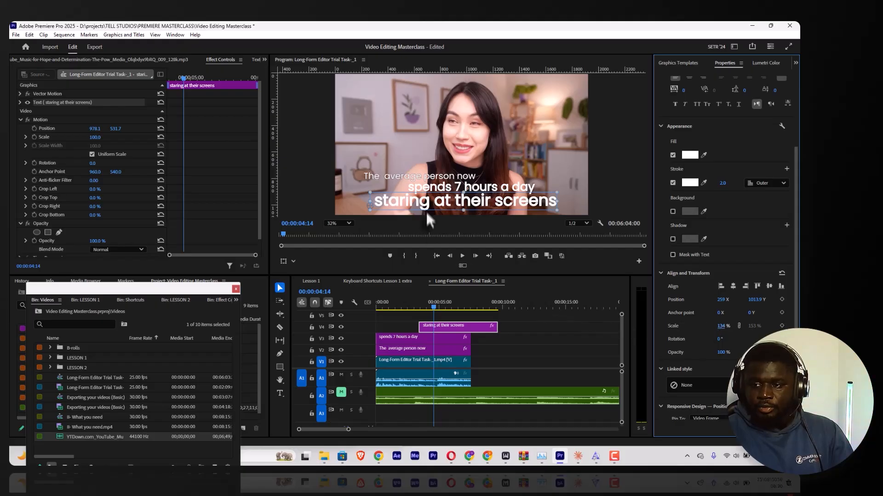
Move the "staring at their screens" text above the other lines, with Motion position X at 599.1 and layer position about 511, 639.9.
{"action": "left_click_drag", "start_coordinate": [487, 202], "coordinate": [543, 153]}
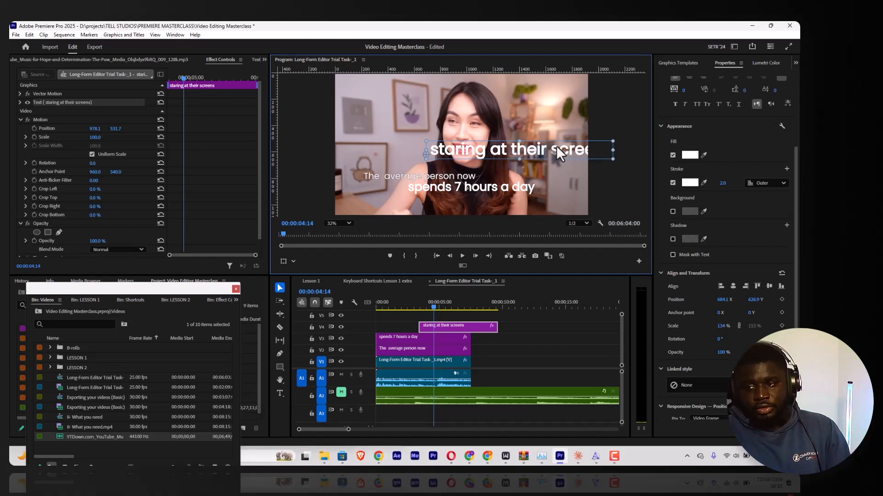
{"action": "mouse_move", "coordinate": [547, 155]}
{"action": "left_mouse_down"}
{"action": "mouse_move", "coordinate": [525, 155]}
{"action": "mouse_move", "coordinate": [550, 157]}
{"action": "left_mouse_up"}
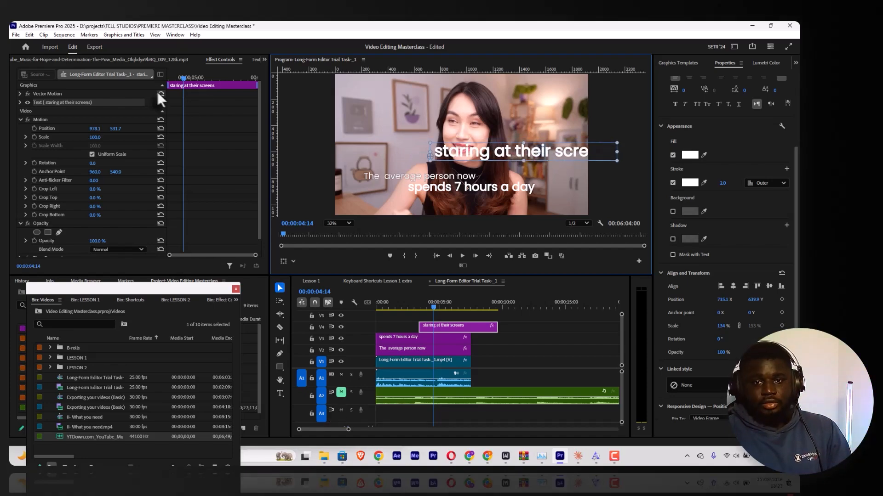
{"action": "left_click_drag", "start_coordinate": [101, 137], "coordinate": [55, 137]}
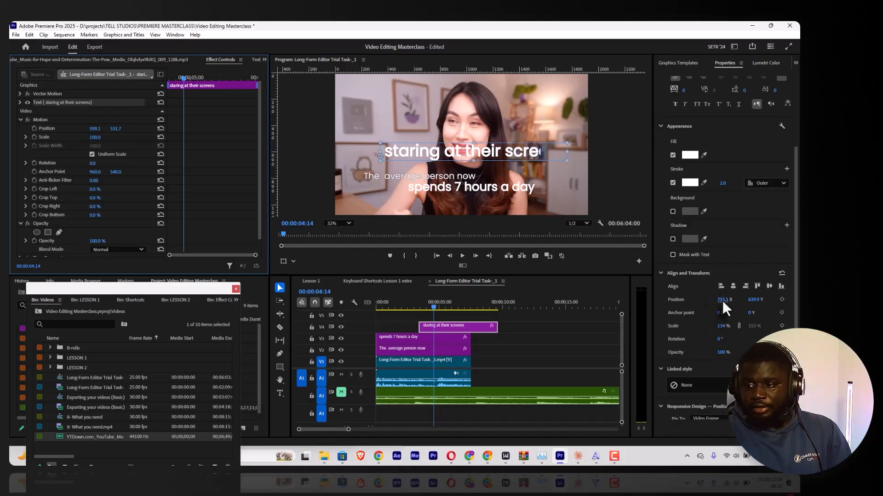
{"action": "left_click_drag", "start_coordinate": [722, 301], "coordinate": [617, 290]}
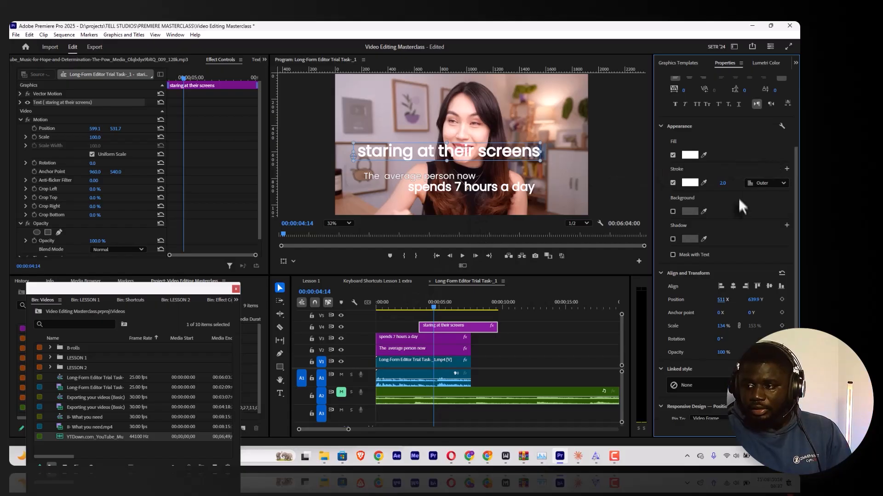
{"action": "scroll", "coordinate": [738, 205], "scroll_direction": "up", "scroll_amount": 3}
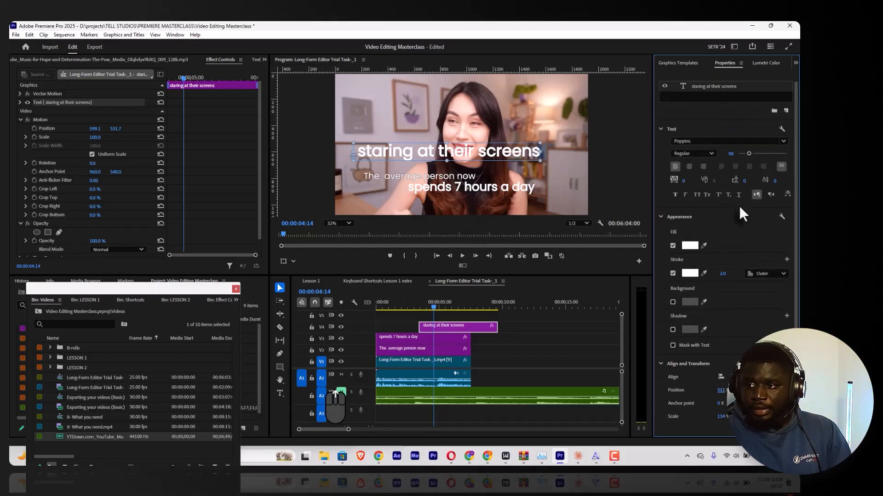
{"action": "left_click", "coordinate": [513, 369]}
{"action": "left_click", "coordinate": [462, 320]}
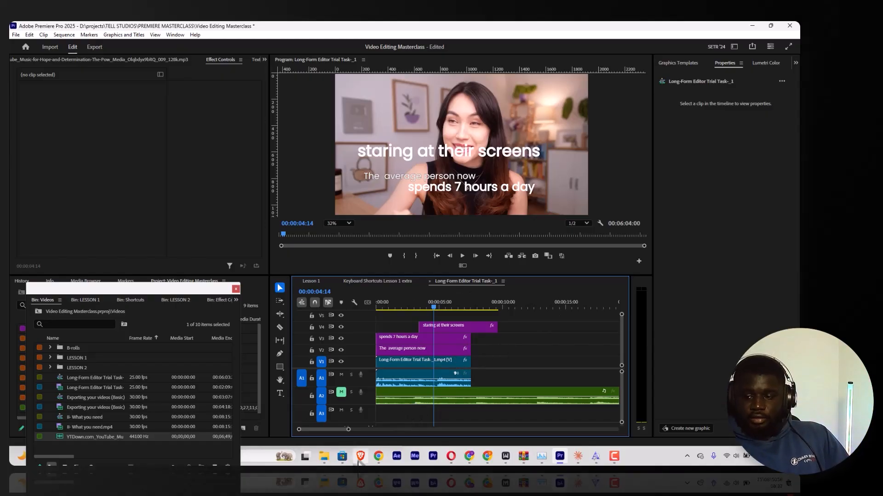
Select the "spends 7 hours a day" clip and preview the title animations from the start of the sequence.
{"action": "left_click", "coordinate": [442, 337]}
{"action": "key", "text": "Home"}
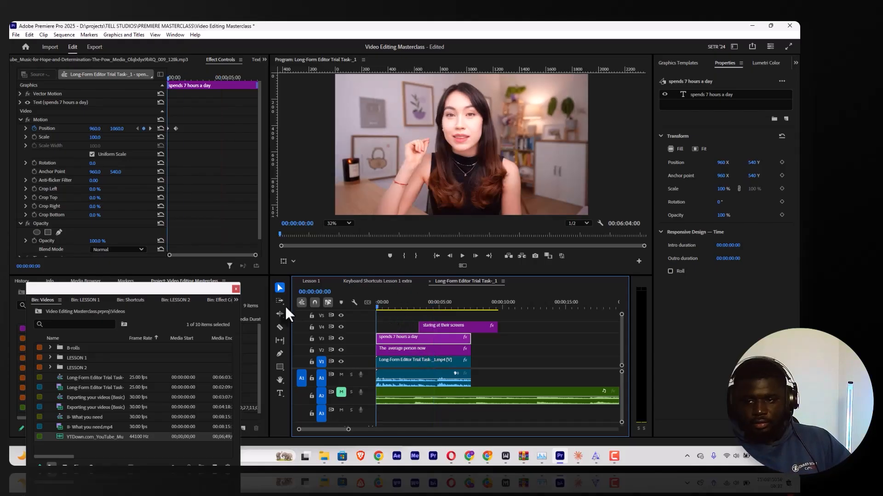
{"action": "key", "text": "space"}
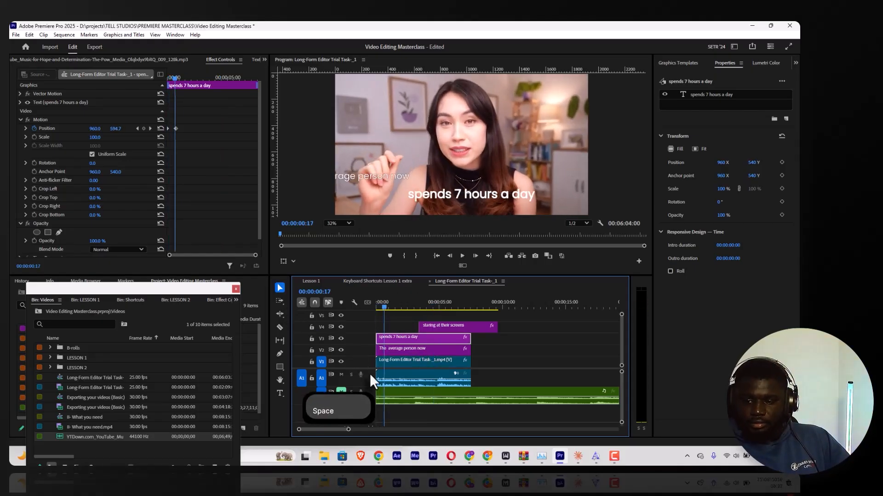
Ease "The average person now" clip into its final Position keyframe by reshaping the velocity curve, and preview the motion.
{"action": "left_click", "coordinate": [398, 350]}
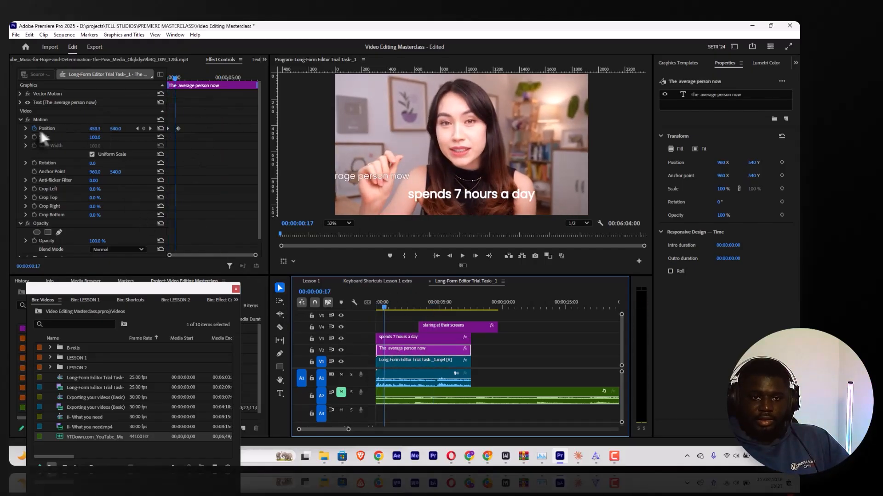
{"action": "left_click", "coordinate": [26, 128]}
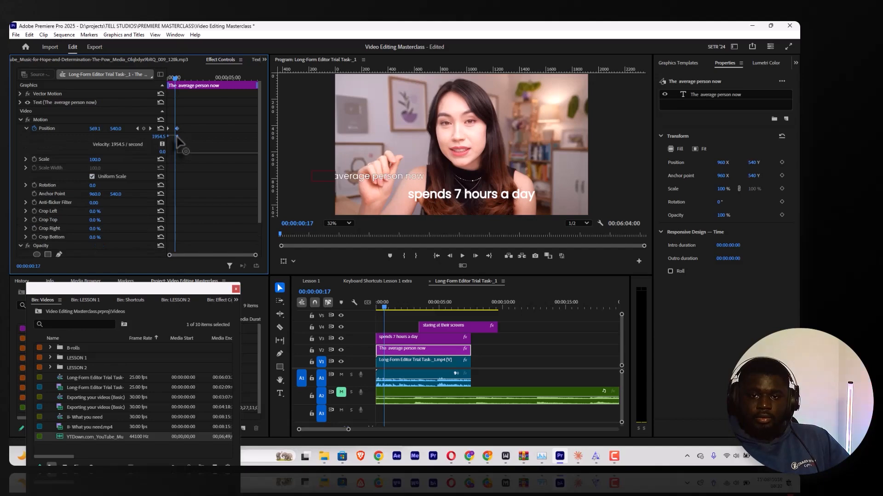
{"action": "mouse_move", "coordinate": [177, 138]}
{"action": "left_mouse_down"}
{"action": "mouse_move", "coordinate": [171, 167]}
{"action": "mouse_move", "coordinate": [173, 153]}
{"action": "left_mouse_up"}
{"action": "key", "text": "space"}
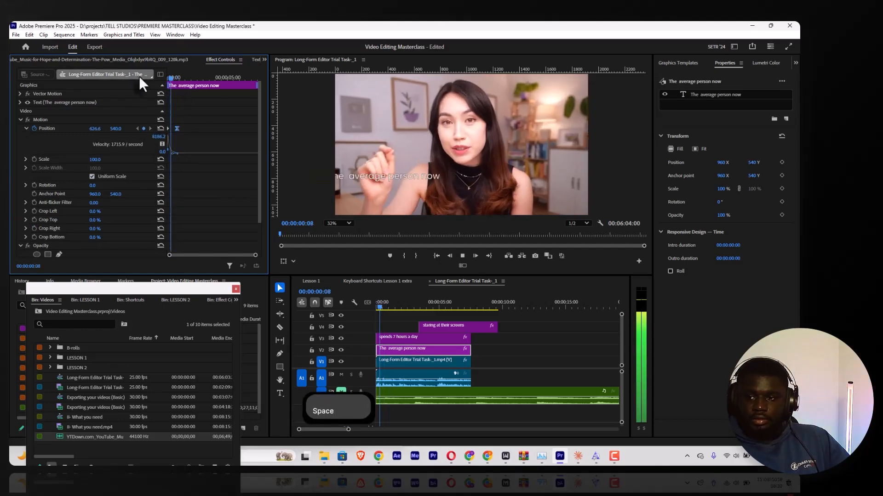
{"action": "key", "text": "space"}
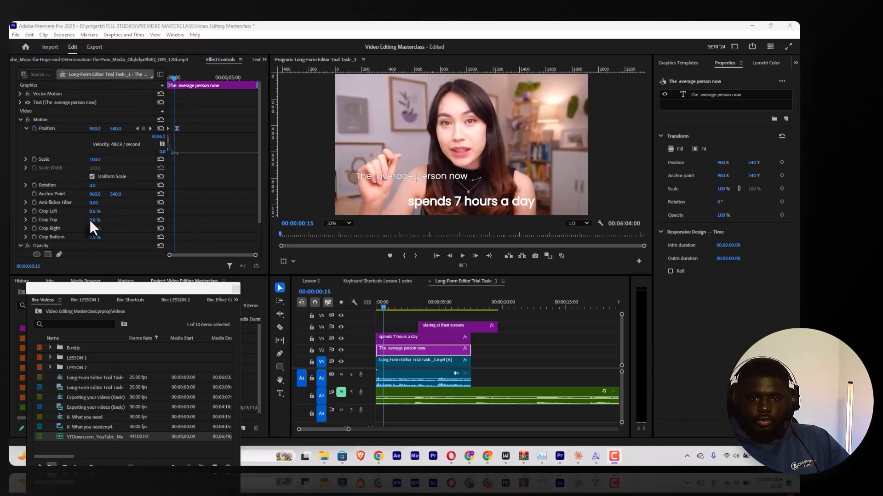
Move the final Position keyframe of "The average person now" to about 00:00:00:12 and preview the animation.
{"action": "left_click", "coordinate": [255, 255]}
{"action": "left_click_drag", "start_coordinate": [255, 256], "coordinate": [197, 256]}
{"action": "left_click_drag", "start_coordinate": [222, 128], "coordinate": [192, 129]}
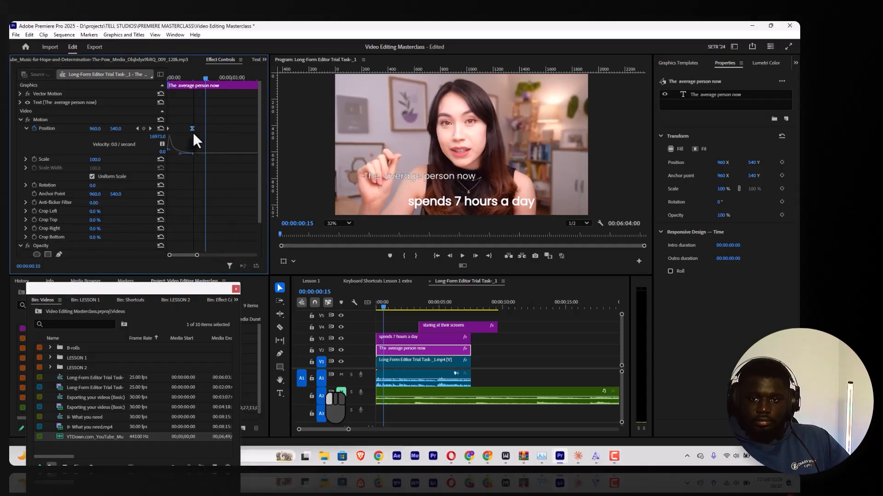
{"action": "left_click", "coordinate": [186, 76]}
{"action": "key", "text": "space"}
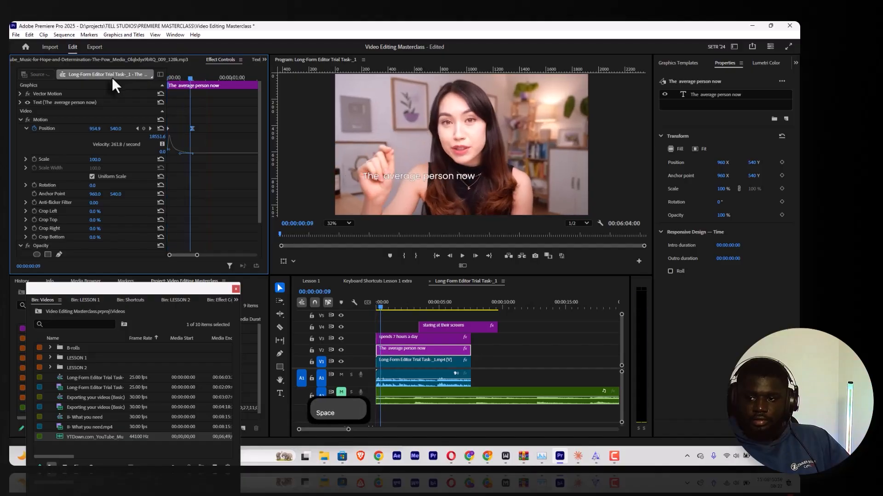
{"action": "left_click_drag", "start_coordinate": [193, 129], "coordinate": [198, 128]}
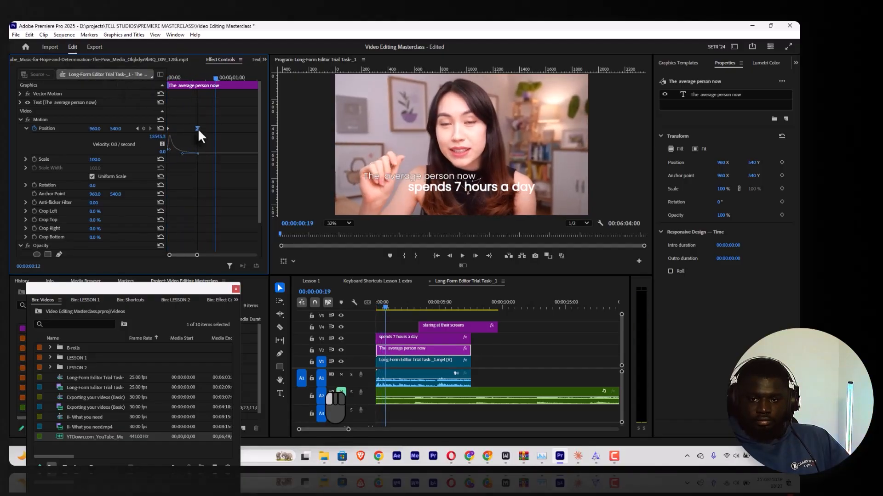
{"action": "left_click", "coordinate": [170, 78]}
{"action": "key", "text": "space"}
{"action": "key", "text": "space"}
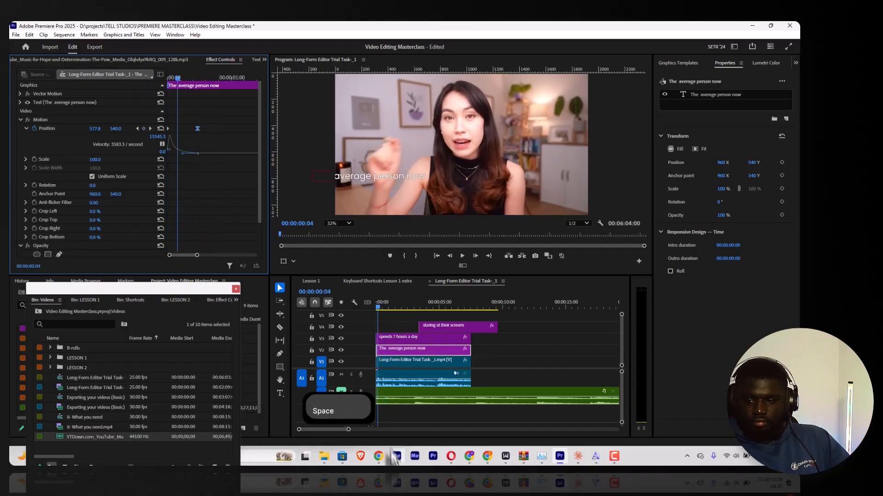
Shift the "spends 7 hours a day" clip about half a second later on the timeline and preview the title timing.
{"action": "left_click", "coordinate": [399, 342]}
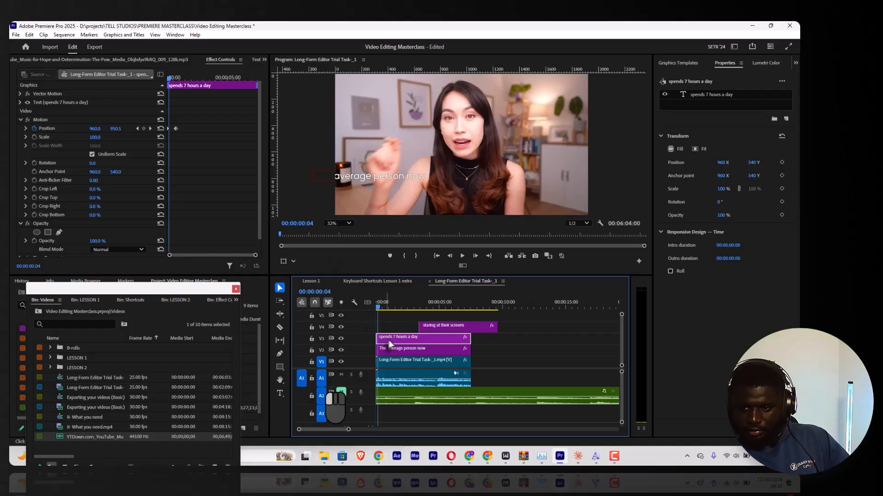
{"action": "left_click_drag", "start_coordinate": [388, 342], "coordinate": [397, 342]}
{"action": "key", "text": "space"}
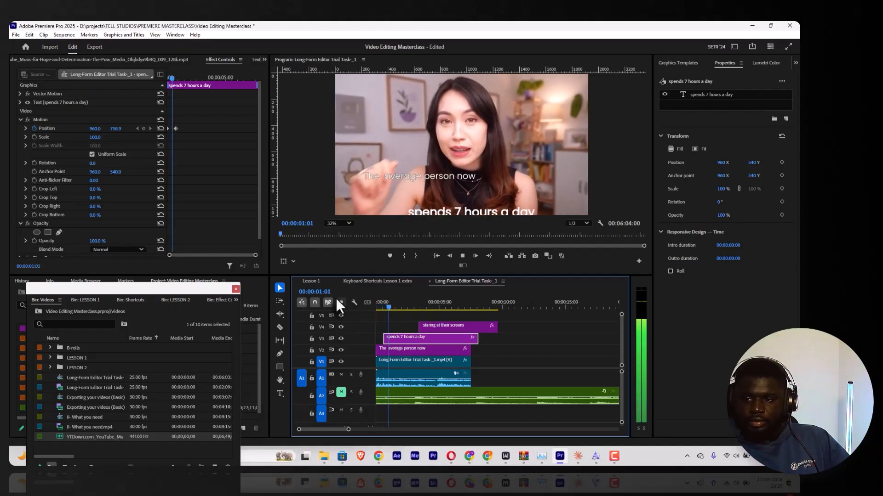
{"action": "key", "text": "space"}
{"action": "left_click", "coordinate": [380, 304]}
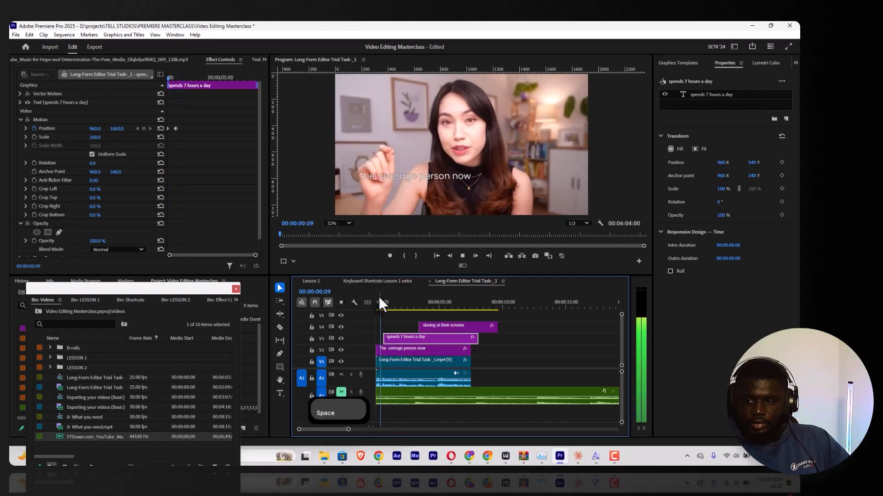
{"action": "key", "text": "space"}
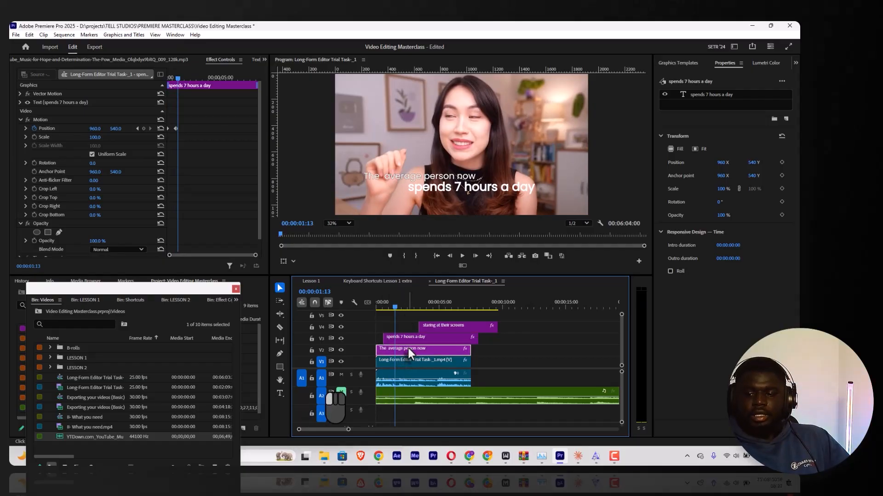
Add the word "spends" to the end of "The average person now" title.
{"action": "left_click", "coordinate": [408, 347]}
{"action": "double_click", "coordinate": [442, 172]}
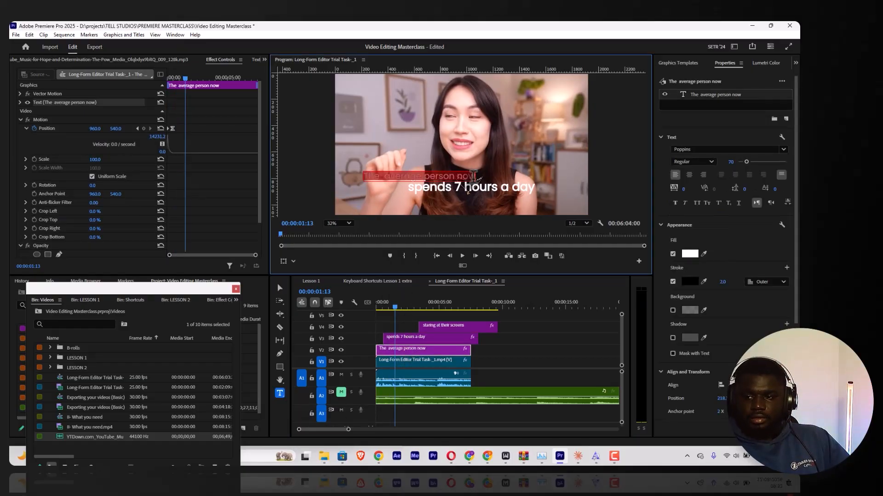
{"action": "key", "text": "Right"}
{"action": "type", "text": "spends"}
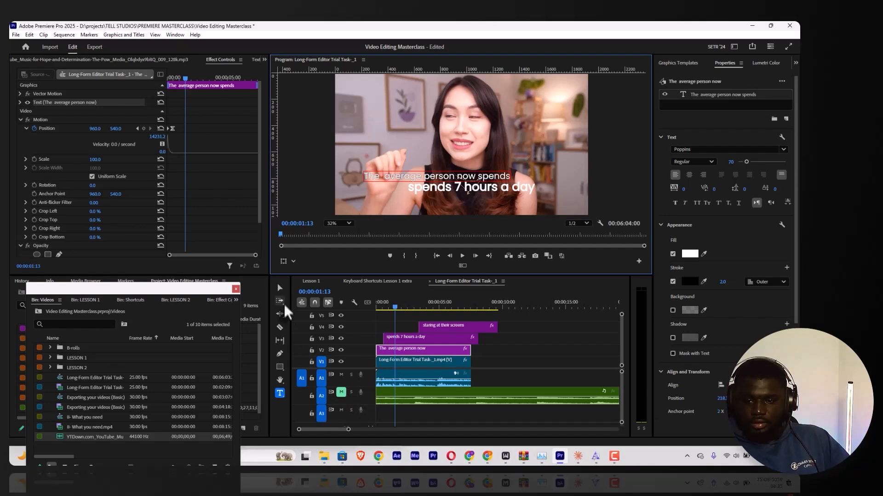
{"action": "left_click", "coordinate": [279, 287]}
Delete the word "spends" from the second title so it reads "7 hours a day".
{"action": "left_click", "coordinate": [464, 189]}
{"action": "left_click_drag", "start_coordinate": [455, 188], "coordinate": [407, 190]}
{"action": "key", "text": "BackSpace"}
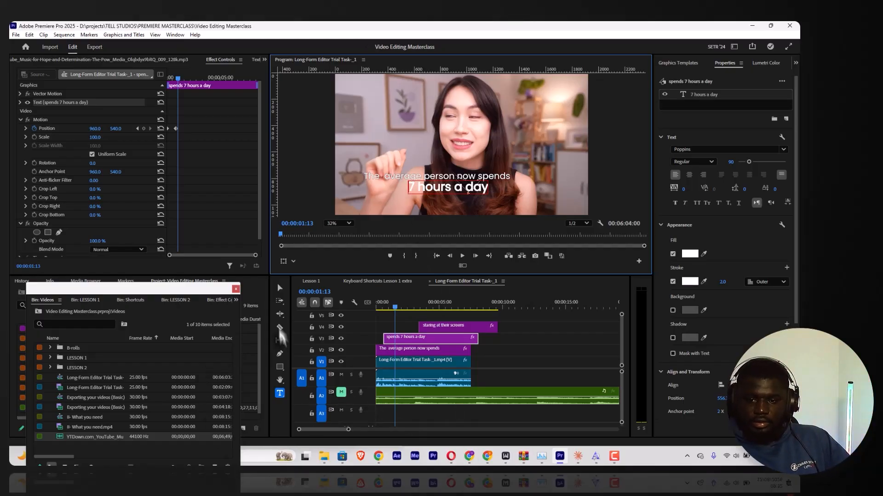
{"action": "left_click", "coordinate": [279, 288]}
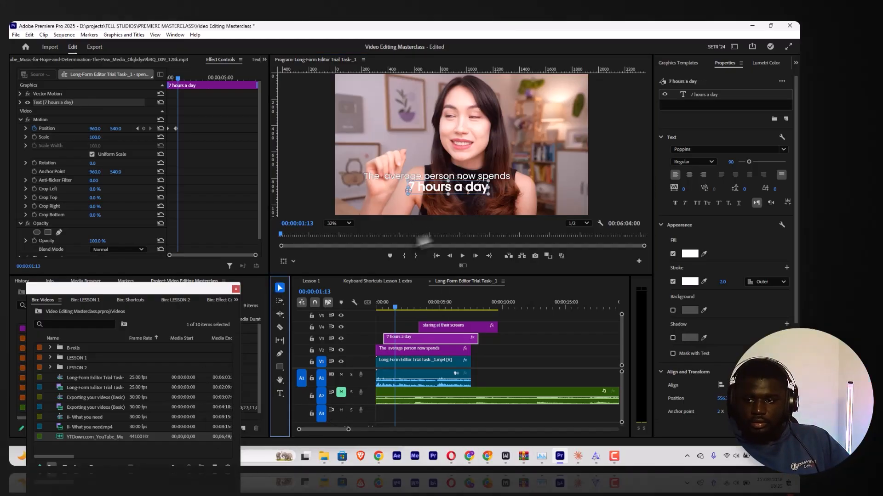
Set only the words "7 hours" in the second title to the Poppins Black font style.
{"action": "double_click", "coordinate": [458, 192]}
{"action": "left_click_drag", "start_coordinate": [453, 188], "coordinate": [408, 188]}
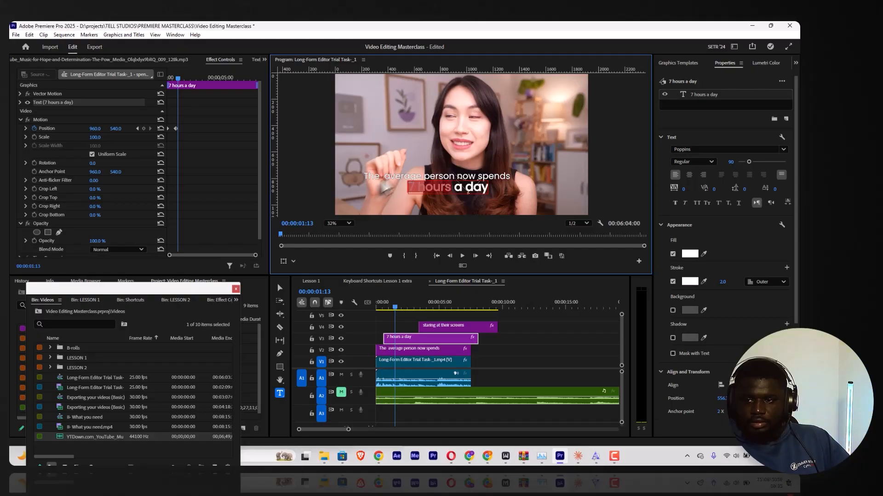
{"action": "left_click", "coordinate": [693, 161]}
{"action": "left_click", "coordinate": [687, 332]}
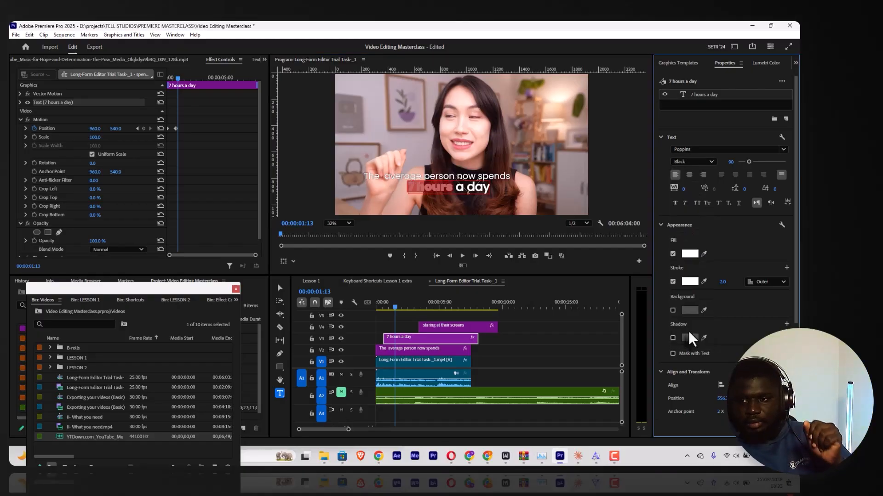
Change the font style of the words "7 hours" in the second title to Poppins Bold.
{"action": "left_click", "coordinate": [693, 161]}
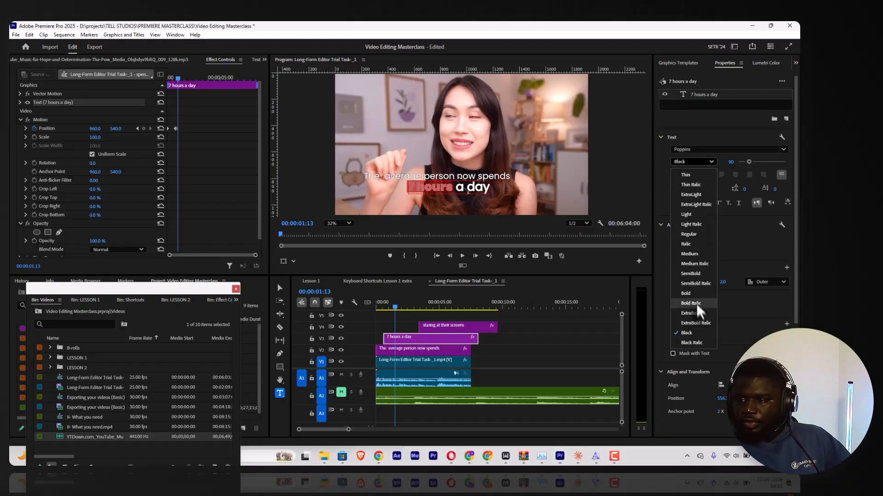
{"action": "left_click", "coordinate": [690, 315]}
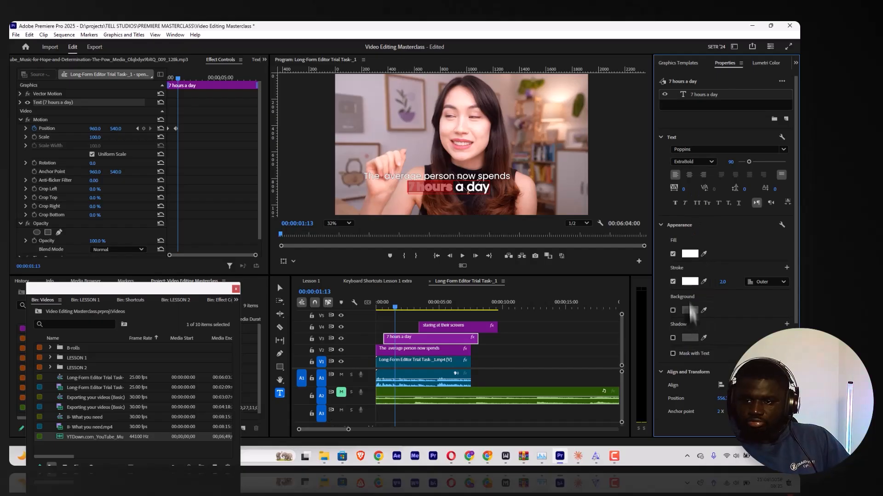
{"action": "left_click", "coordinate": [693, 162]}
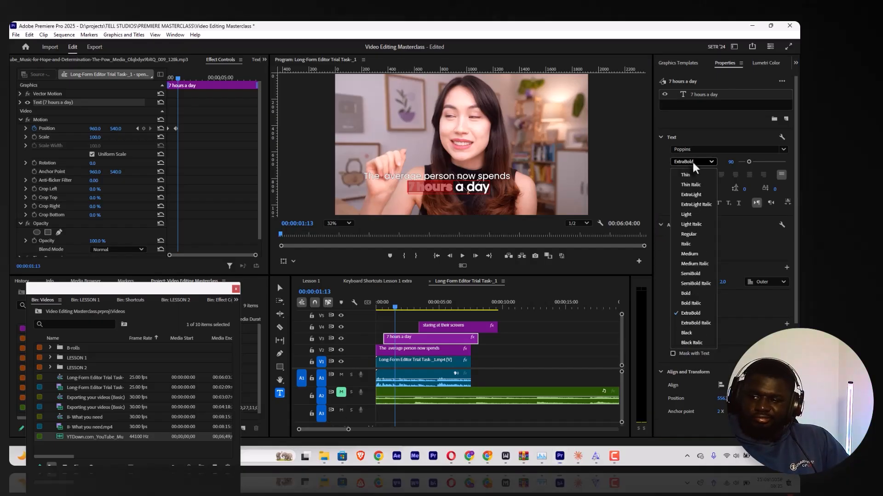
{"action": "left_click", "coordinate": [688, 304]}
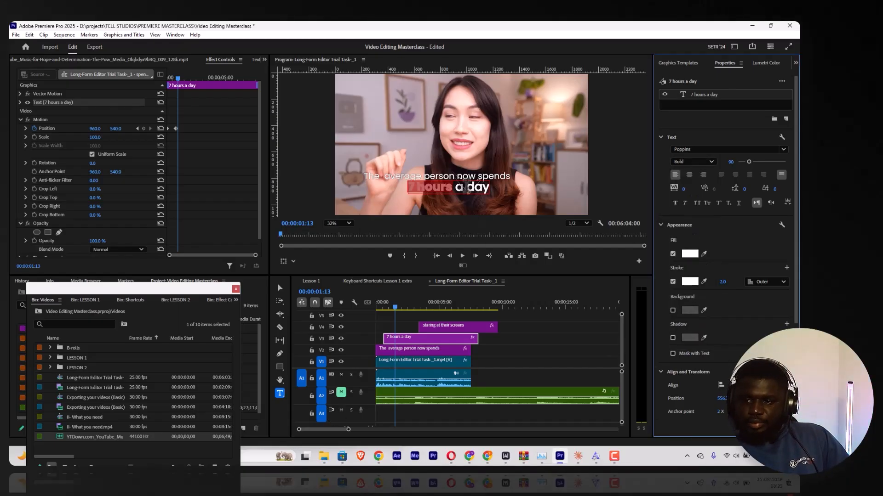
Set only the words "a day" in the second title to the Poppins Thin font style.
{"action": "left_click_drag", "start_coordinate": [455, 187], "coordinate": [493, 191]}
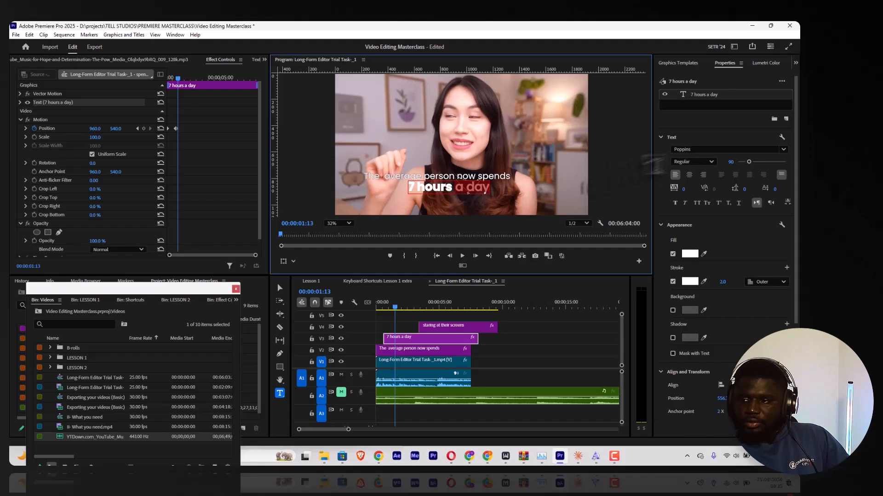
{"action": "left_click", "coordinate": [693, 162]}
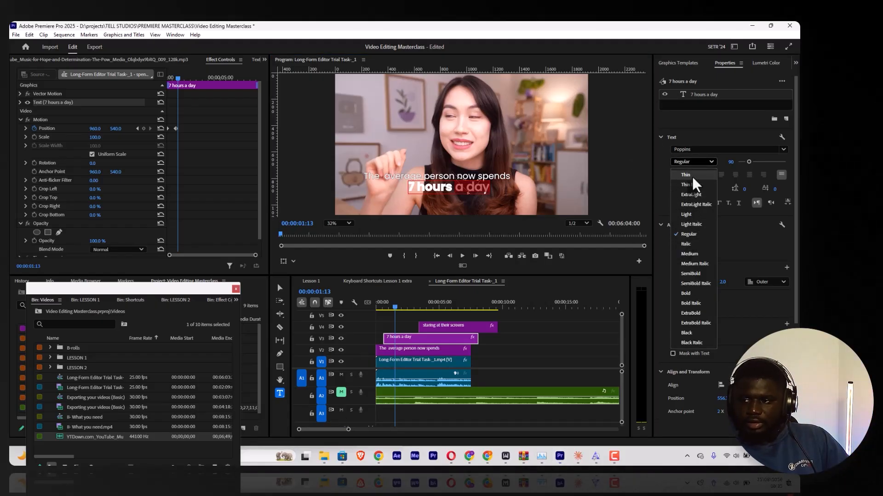
{"action": "left_click", "coordinate": [686, 214]}
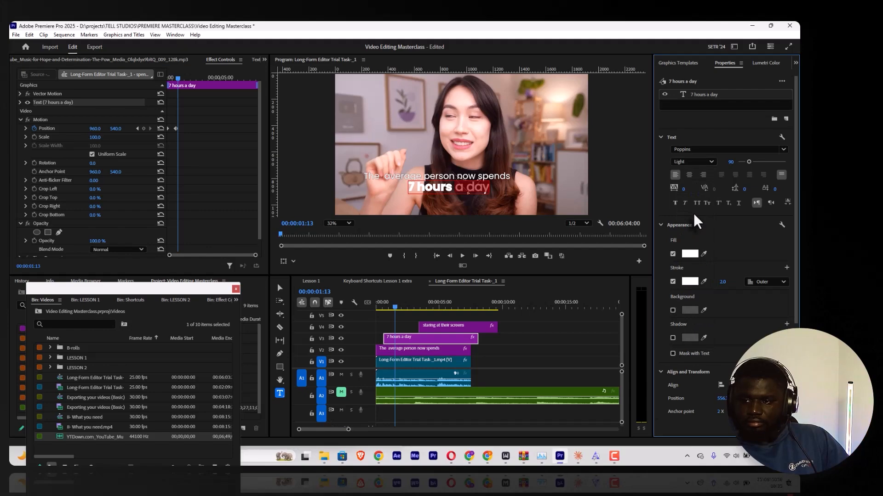
{"action": "left_click", "coordinate": [408, 327]}
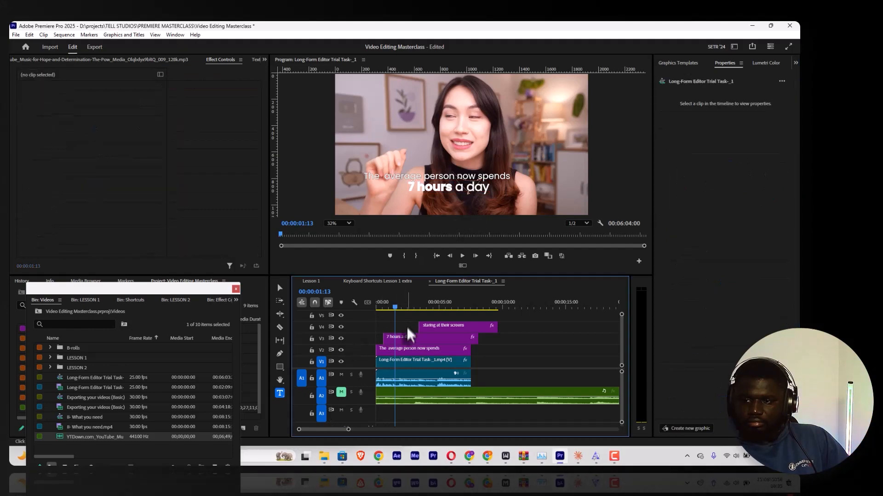
{"action": "left_click", "coordinate": [408, 339]}
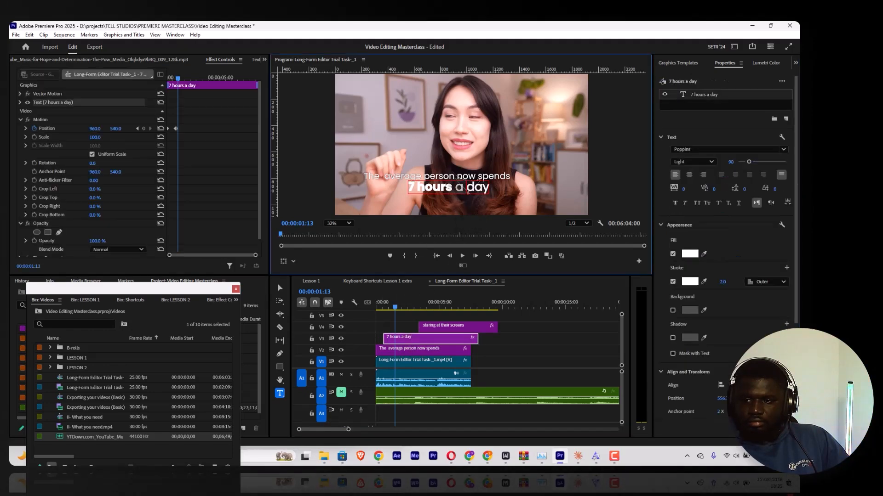
{"action": "left_click_drag", "start_coordinate": [468, 191], "coordinate": [502, 199]}
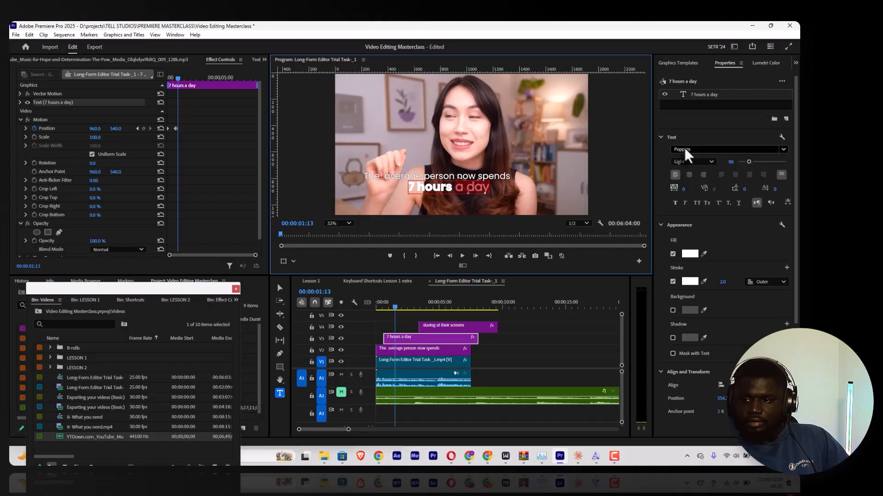
{"action": "left_click", "coordinate": [693, 161]}
{"action": "left_click", "coordinate": [689, 178]}
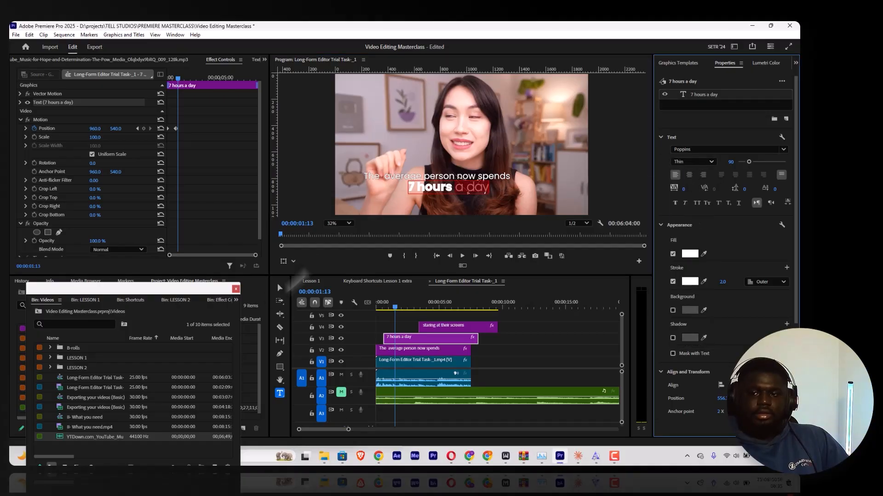
Move the "7 hours a day" title left so it sits centred beneath "The average person now spends".
{"action": "left_click", "coordinate": [280, 288]}
{"action": "left_click", "coordinate": [545, 341]}
{"action": "left_click", "coordinate": [436, 177]}
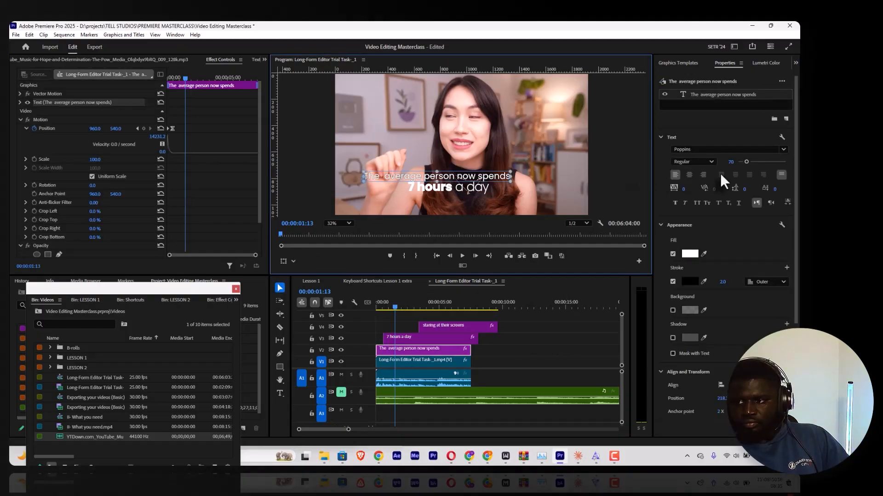
{"action": "left_click", "coordinate": [467, 187]}
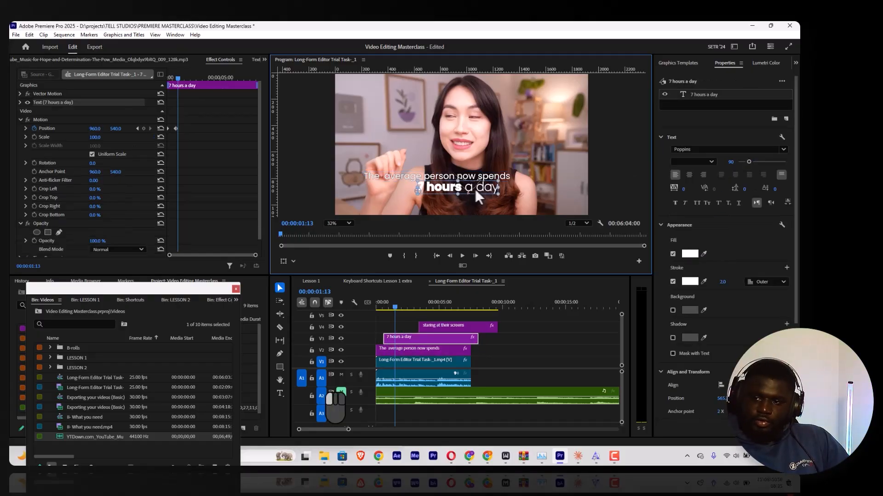
{"action": "left_click_drag", "start_coordinate": [475, 189], "coordinate": [446, 187]}
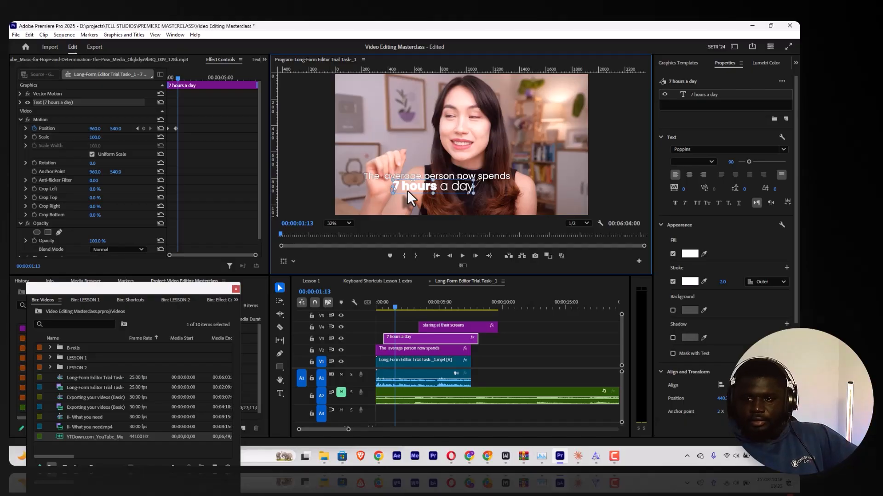
{"action": "left_click_drag", "start_coordinate": [429, 189], "coordinate": [431, 187]}
Move "The average person now spends" up and to the right, and enlarge the "7 hours a day" title beneath it.
{"action": "left_click", "coordinate": [426, 172]}
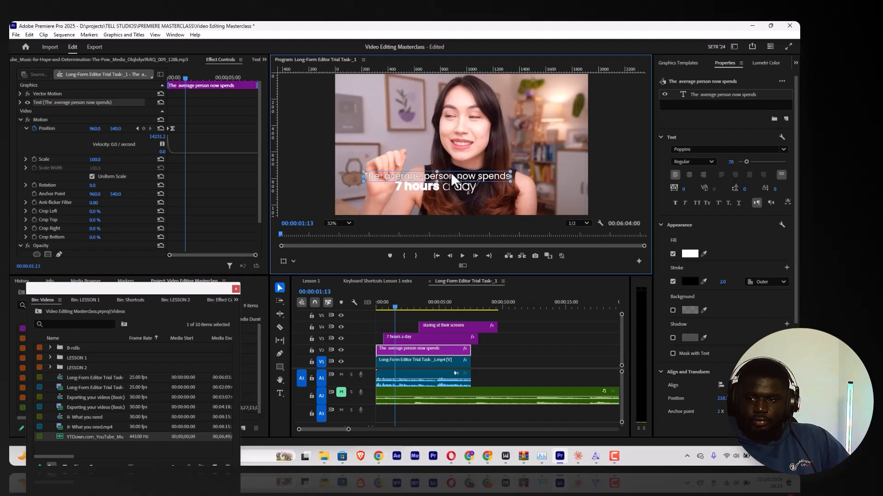
{"action": "left_click_drag", "start_coordinate": [451, 172], "coordinate": [484, 169]}
{"action": "left_click", "coordinate": [469, 188]}
{"action": "left_click", "coordinate": [483, 169]}
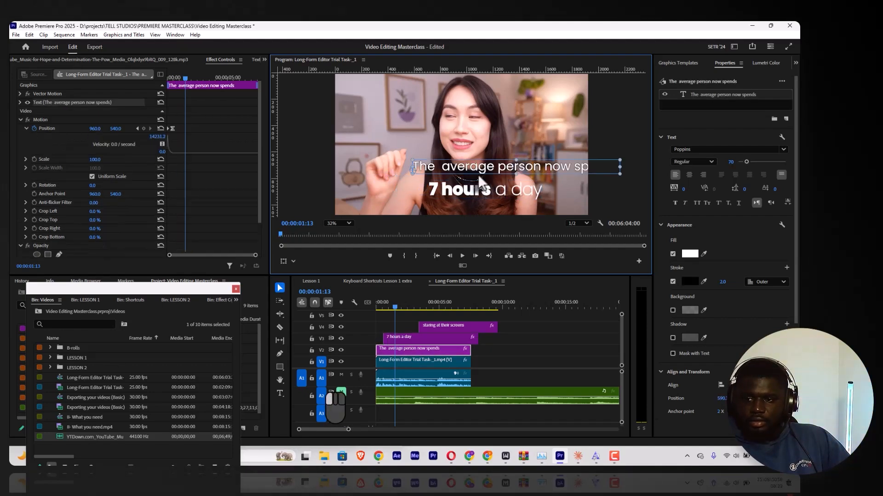
{"action": "key", "text": "ctrl+z"}
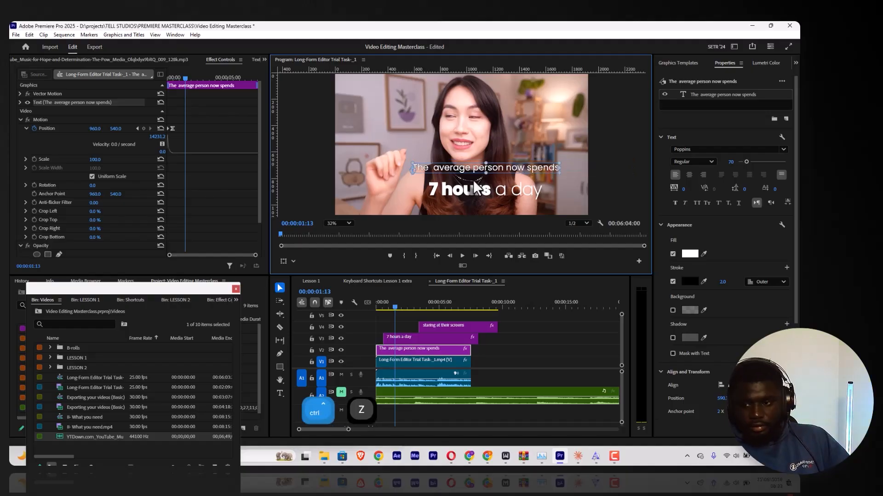
{"action": "key", "text": "ctrl+z"}
Place "The average person now spends" just above "7 hours a day" with their right edges aligned, at 100% scale.
{"action": "left_click_drag", "start_coordinate": [489, 179], "coordinate": [490, 177]}
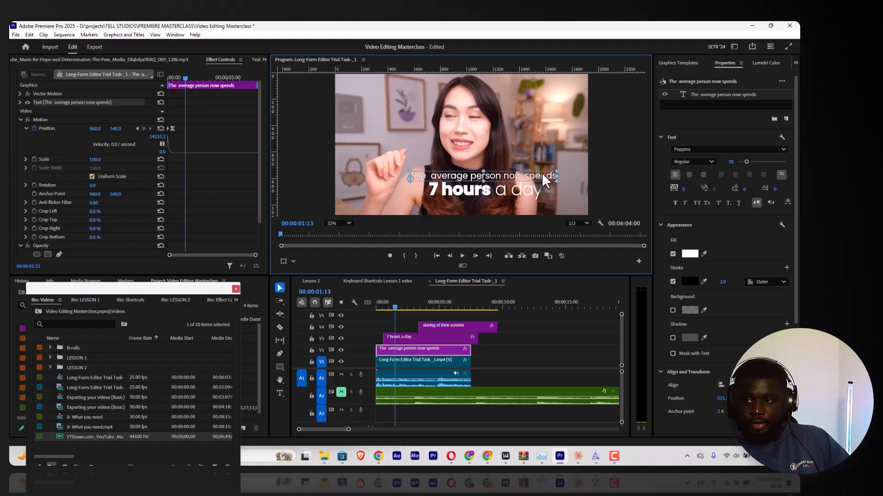
{"action": "mouse_move", "coordinate": [559, 167]}
{"action": "left_mouse_down"}
{"action": "mouse_move", "coordinate": [569, 162]}
{"action": "mouse_move", "coordinate": [558, 160]}
{"action": "left_mouse_up"}
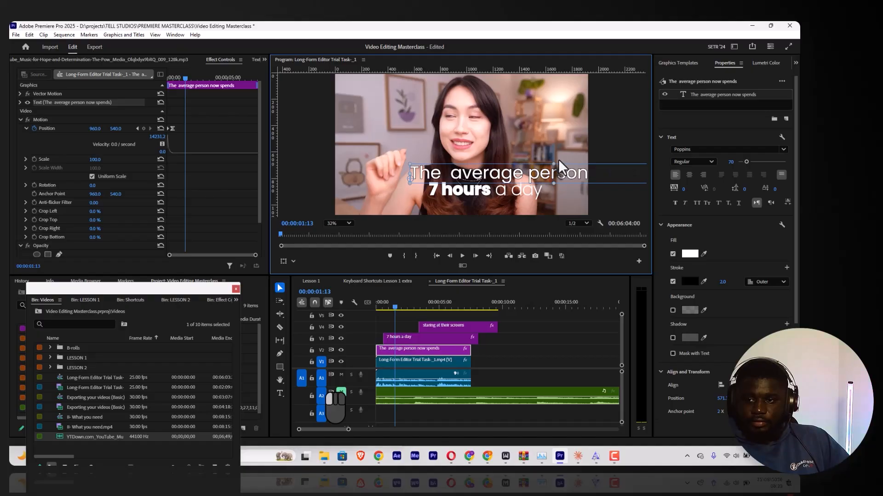
{"action": "left_click_drag", "start_coordinate": [410, 164], "coordinate": [495, 175]}
{"action": "left_click_drag", "start_coordinate": [405, 170], "coordinate": [398, 169]}
{"action": "left_click_drag", "start_coordinate": [506, 190], "coordinate": [583, 165]}
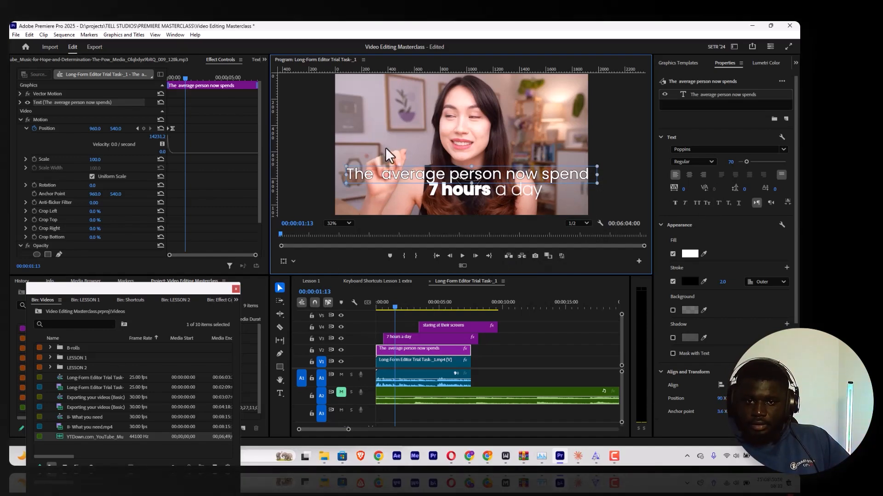
{"action": "scroll", "coordinate": [711, 365], "scroll_direction": "down", "scroll_amount": 2}
{"action": "left_click_drag", "start_coordinate": [716, 371], "coordinate": [688, 369]}
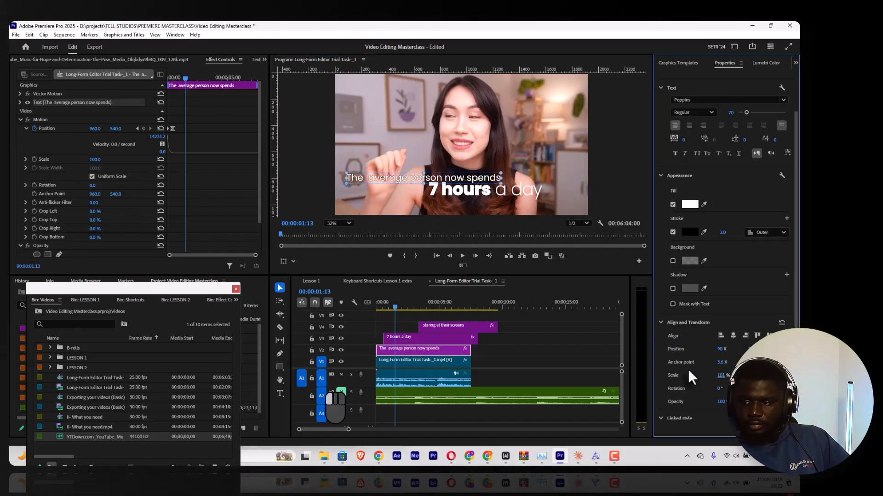
{"action": "left_click", "coordinate": [720, 372]}
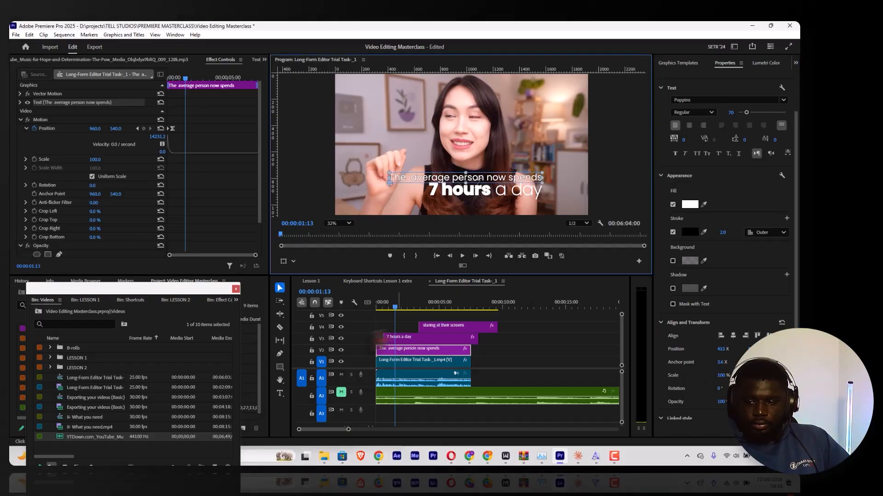
Preview the sequence from the start up to the "staring at their screens" title and set that title's font size to 70.
{"action": "left_click", "coordinate": [378, 314]}
{"action": "left_click_drag", "start_coordinate": [378, 305], "coordinate": [345, 300]}
{"action": "key", "text": "space"}
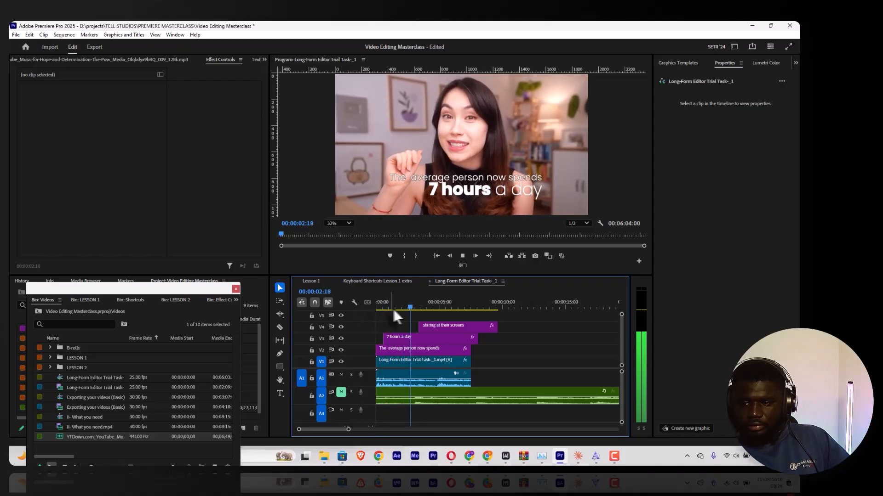
{"action": "key", "text": "space"}
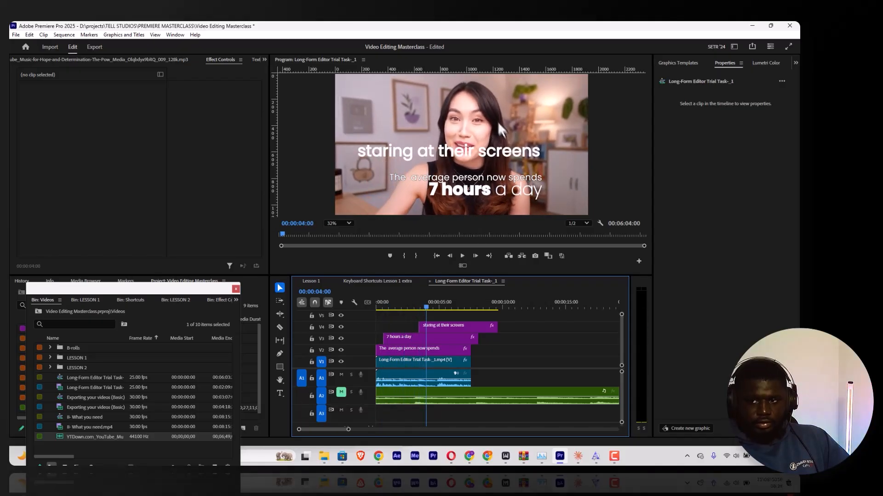
{"action": "left_click", "coordinate": [473, 153]}
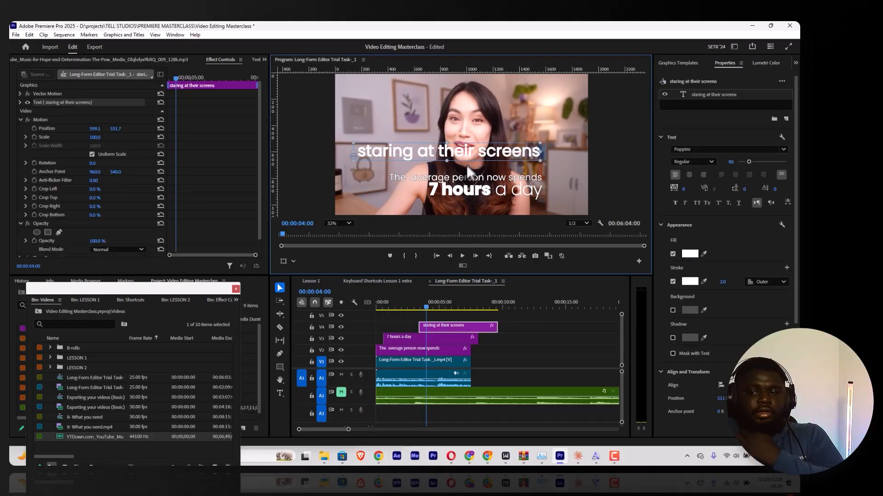
{"action": "left_click", "coordinate": [730, 161]}
{"action": "type", "text": "70"}
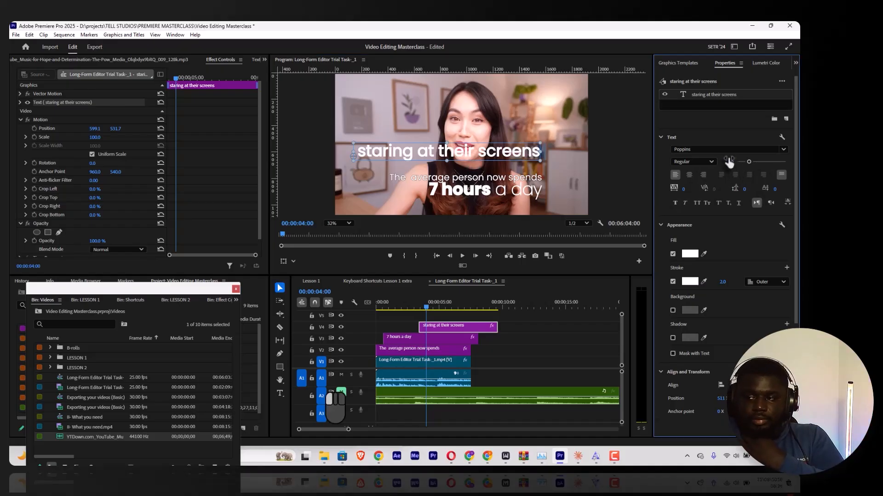
{"action": "key", "text": "Return"}
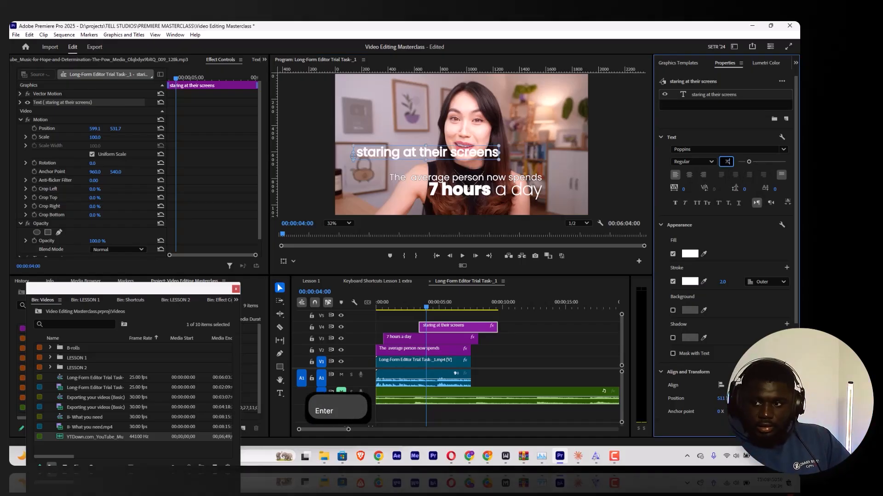
Move the "staring at their screens" title directly below "7 hours a day" as the third text line.
{"action": "left_click_drag", "start_coordinate": [473, 159], "coordinate": [493, 210]}
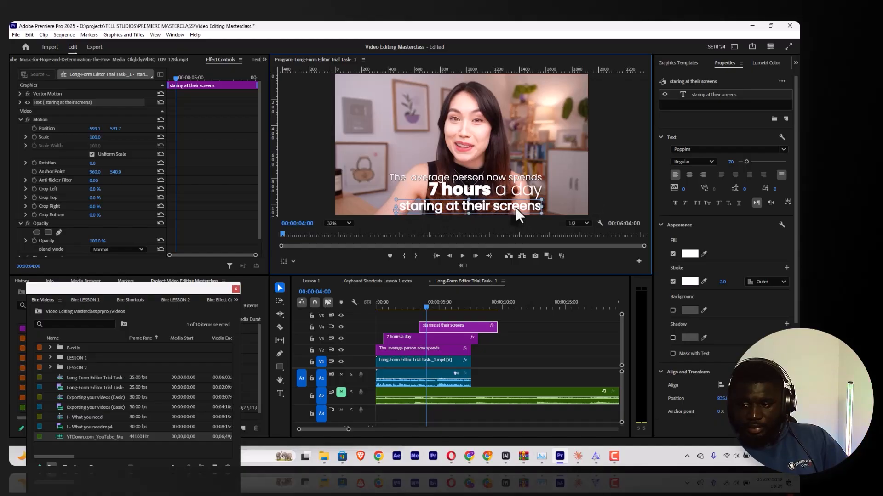
{"action": "left_click_drag", "start_coordinate": [519, 209], "coordinate": [593, 209]}
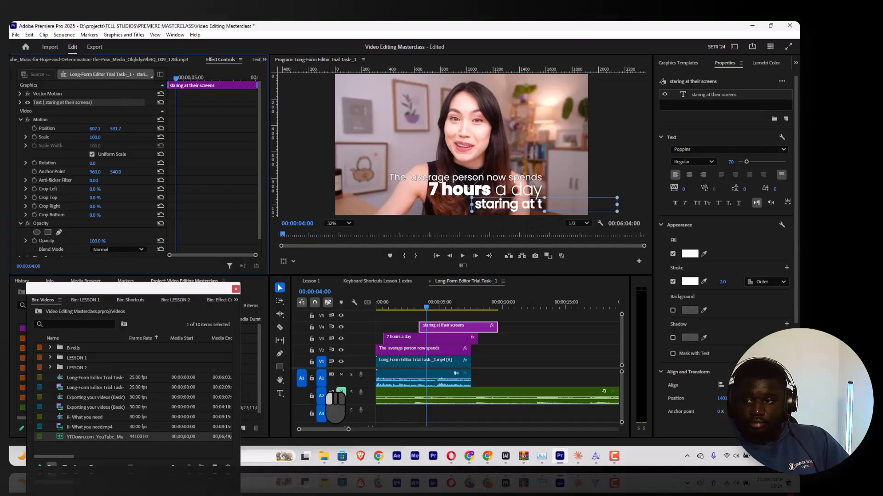
{"action": "left_click_drag", "start_coordinate": [509, 207], "coordinate": [432, 210]}
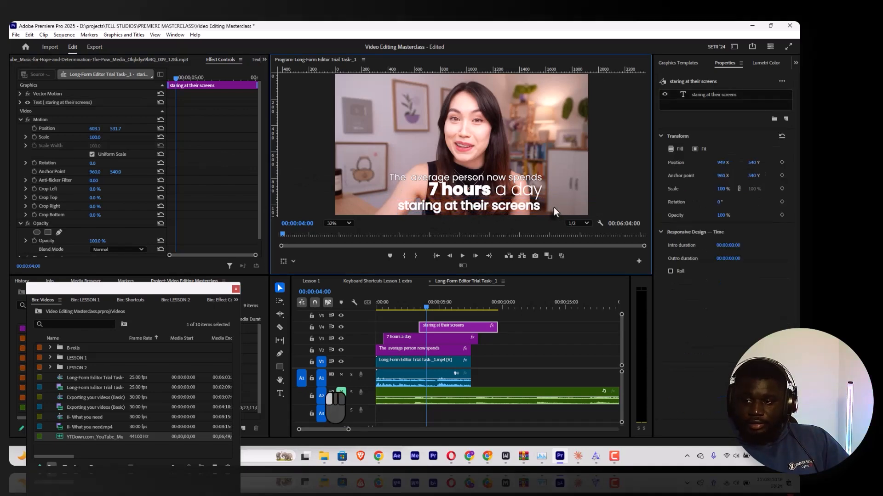
{"action": "left_click_drag", "start_coordinate": [496, 205], "coordinate": [495, 201]}
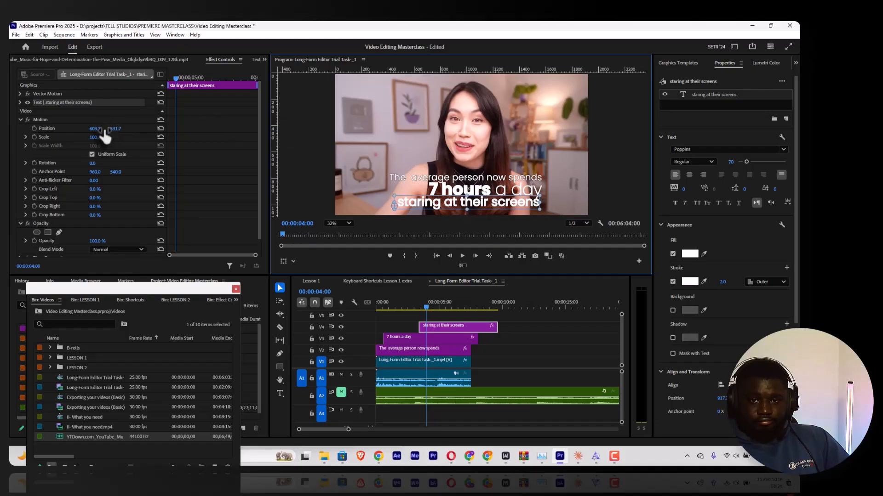
Set the "staring at their screens" clip's horizontal motion position to 739.1 and scale its text to 101%.
{"action": "left_click_drag", "start_coordinate": [98, 134], "coordinate": [98, 133]}
{"action": "scroll", "coordinate": [726, 359], "scroll_direction": "down", "scroll_amount": 2}
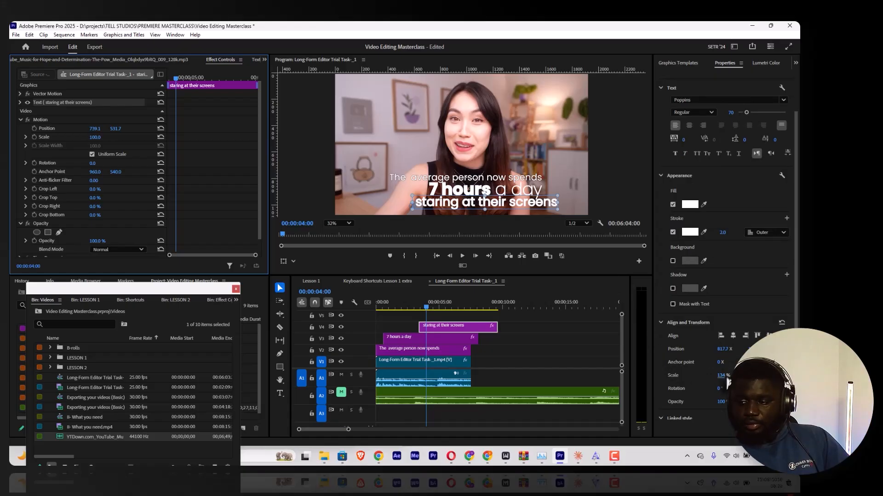
{"action": "left_click_drag", "start_coordinate": [725, 376], "coordinate": [710, 378]}
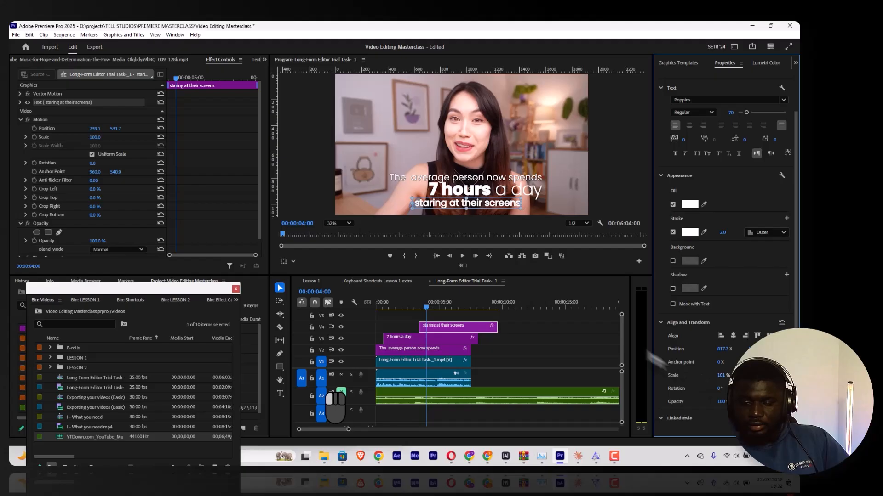
Shift the "staring at their screens" text right to about 1027.8 X and reduce its font size to 56.
{"action": "left_click", "coordinate": [466, 205]}
{"action": "left_click_drag", "start_coordinate": [466, 205], "coordinate": [493, 206]}
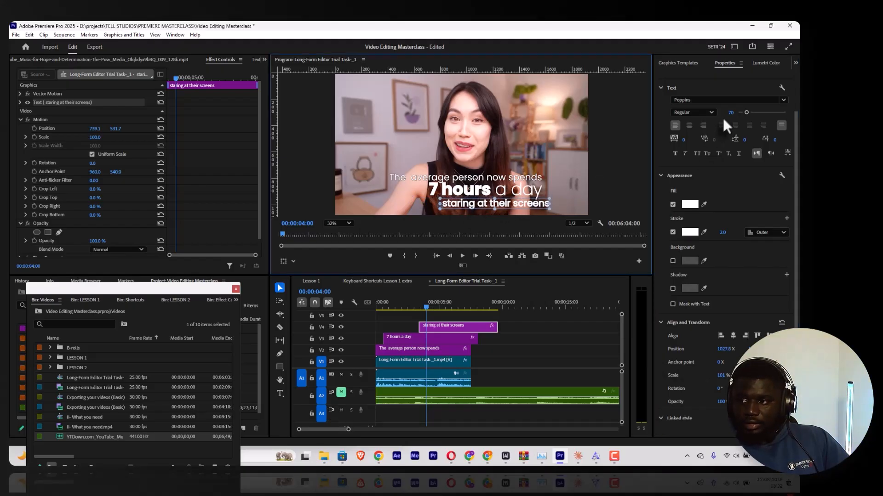
{"action": "left_click_drag", "start_coordinate": [731, 113], "coordinate": [724, 112]}
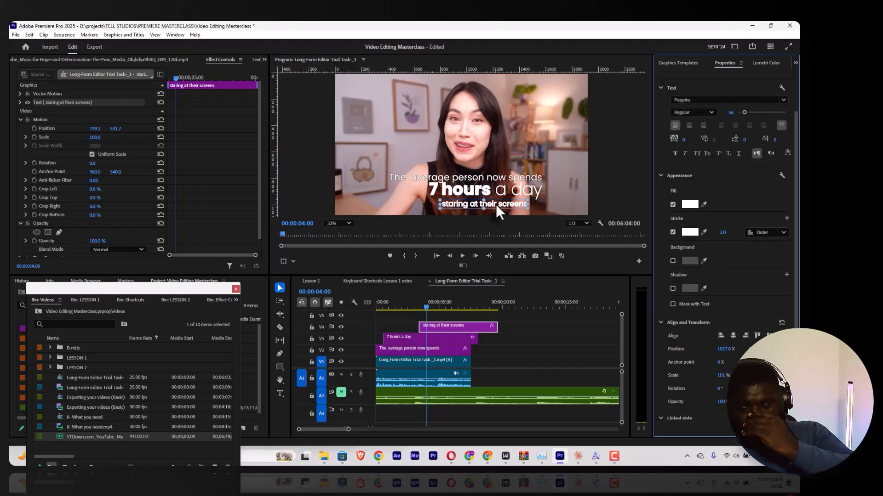
Shift the "staring at their screens" text right so its right end sits under "day", checking it against the two lines above.
{"action": "left_click_drag", "start_coordinate": [496, 204], "coordinate": [522, 203]}
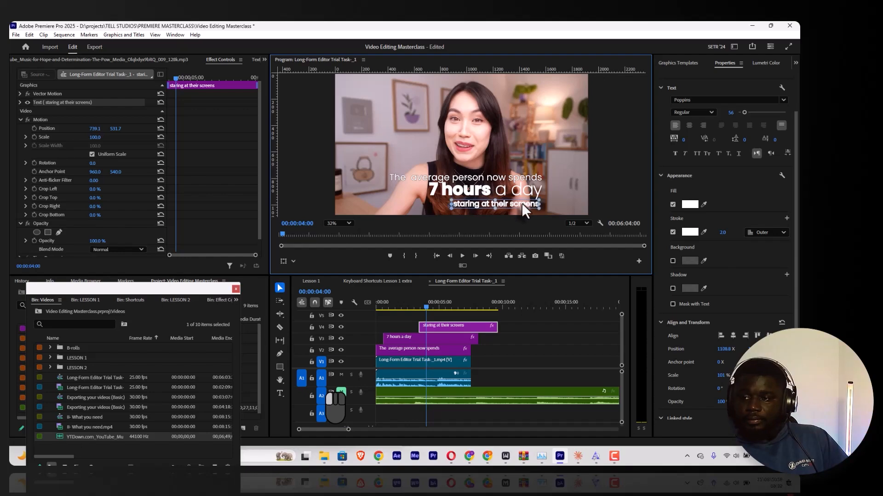
{"action": "left_click", "coordinate": [512, 178]}
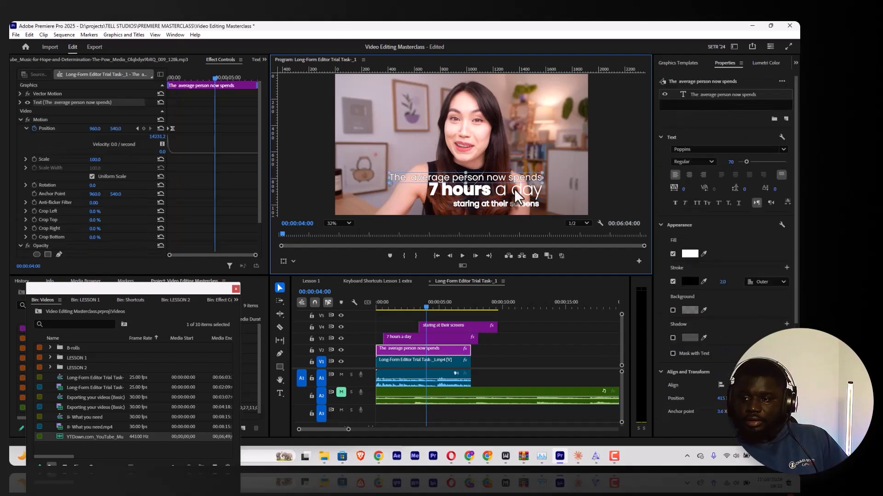
{"action": "left_click", "coordinate": [514, 188]}
{"action": "left_click", "coordinate": [517, 203]}
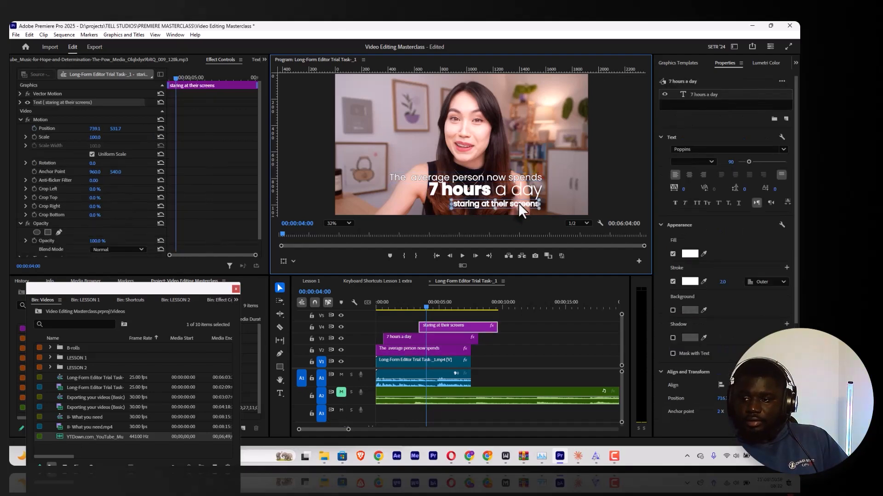
Set the "staring at their screens" font style to Thin and play back the moment where the title appears.
{"action": "left_click", "coordinate": [683, 164]}
{"action": "left_click", "coordinate": [684, 178]}
{"action": "left_click", "coordinate": [527, 304]}
{"action": "left_click", "coordinate": [415, 305]}
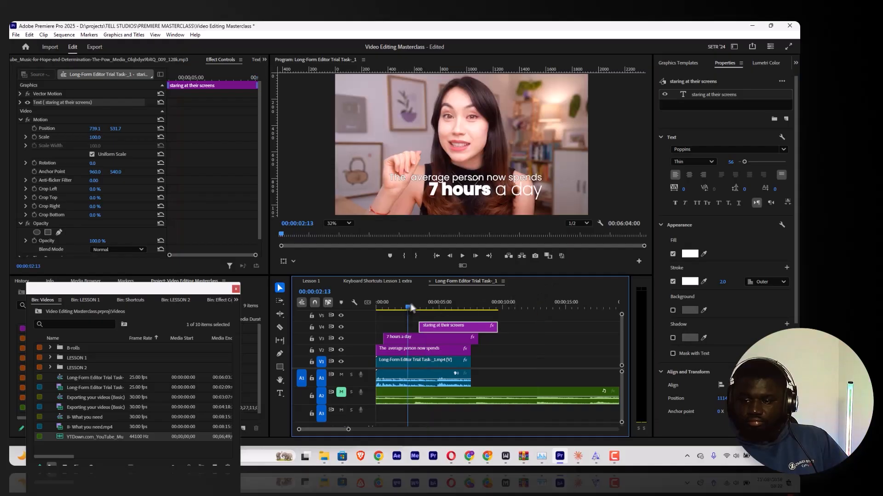
{"action": "key", "text": "space"}
{"action": "key", "text": "space"}
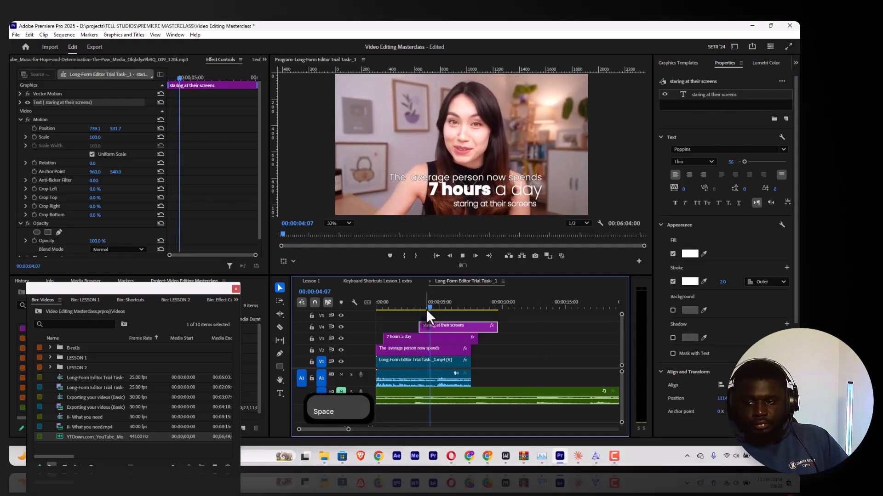
Trim the ends of the "staring at their screens" and "7 hours a day" clips to the end of the video clip.
{"action": "left_click_drag", "start_coordinate": [496, 328], "coordinate": [475, 338]}
{"action": "left_click_drag", "start_coordinate": [478, 335], "coordinate": [470, 336]}
{"action": "left_click", "coordinate": [488, 335]}
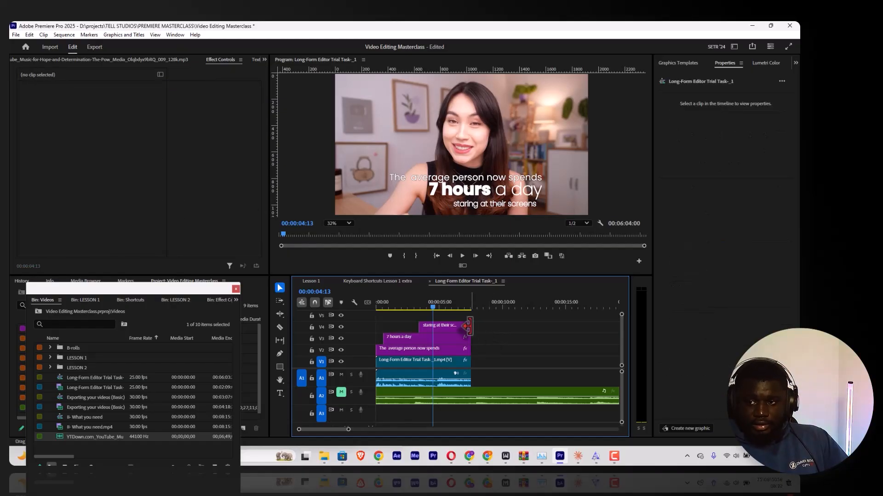
Nudge the "The average person now spends" text slightly right and up, to about 437 X, and deselect it.
{"action": "left_click", "coordinate": [484, 180]}
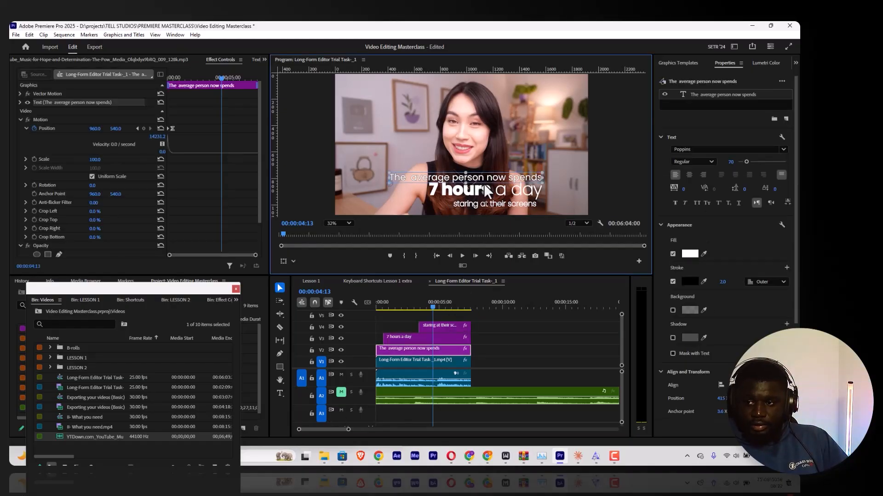
{"action": "left_click_drag", "start_coordinate": [486, 180], "coordinate": [489, 179]}
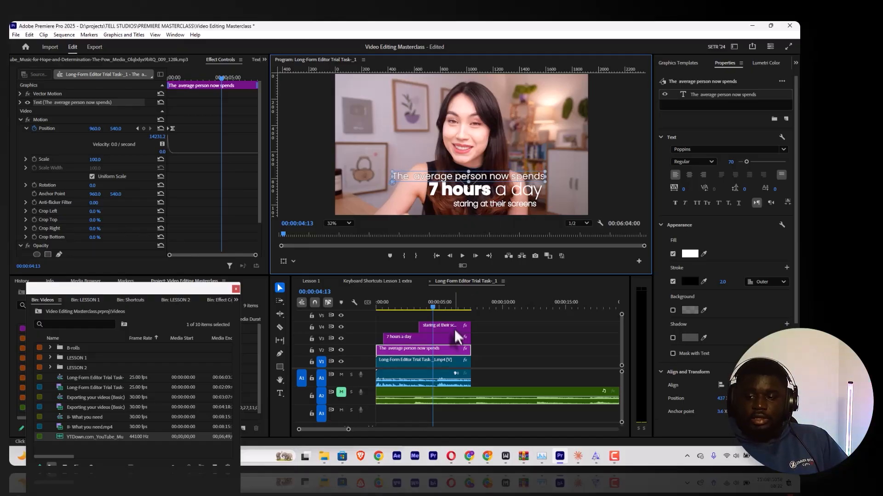
{"action": "left_click", "coordinate": [512, 342]}
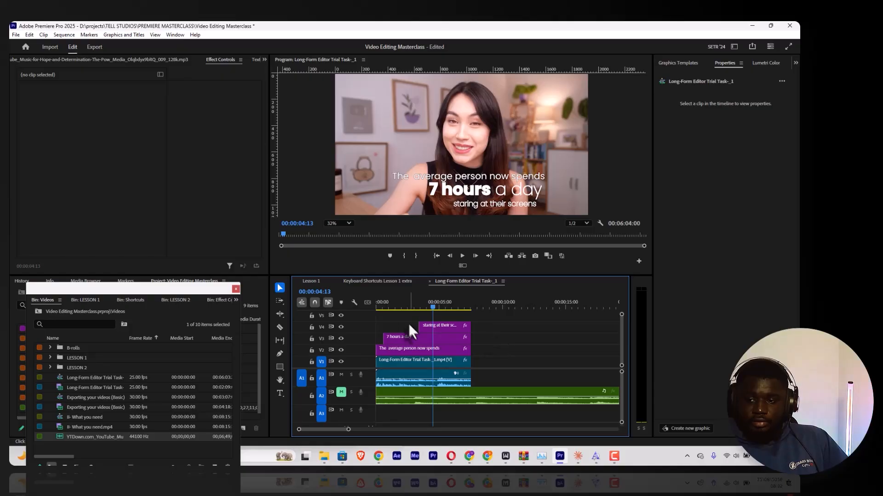
Preview the three stacked titles from the start of the sequence.
{"action": "key", "text": "Home"}
{"action": "key", "text": "space"}
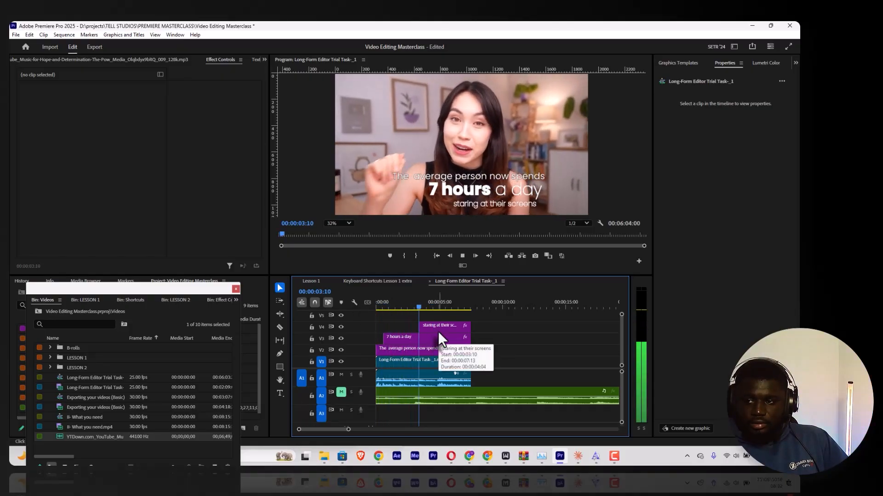
{"action": "key", "text": "space"}
{"action": "key", "text": "Home"}
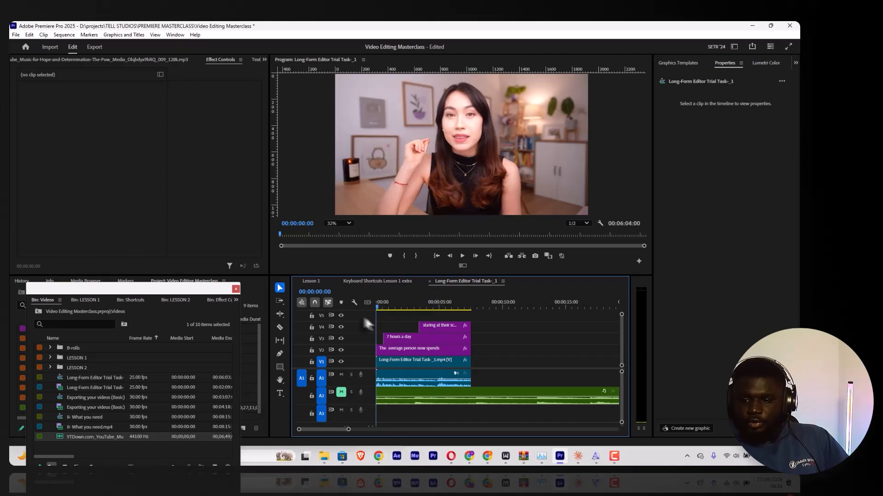
{"action": "key", "text": "space"}
Move the "7 hours a day" and "staring at their screens" clips out past the video clip and delete both.
{"action": "left_click_drag", "start_coordinate": [485, 340], "coordinate": [460, 324]}
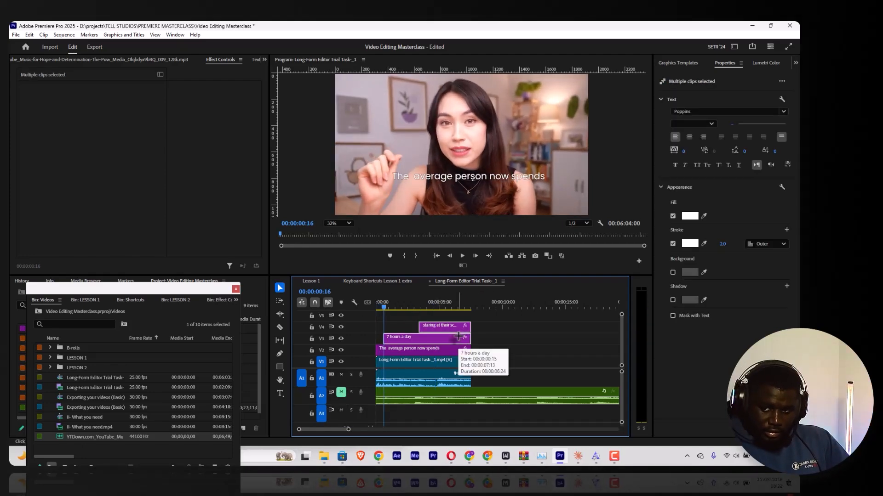
{"action": "left_click_drag", "start_coordinate": [427, 342], "coordinate": [534, 344]}
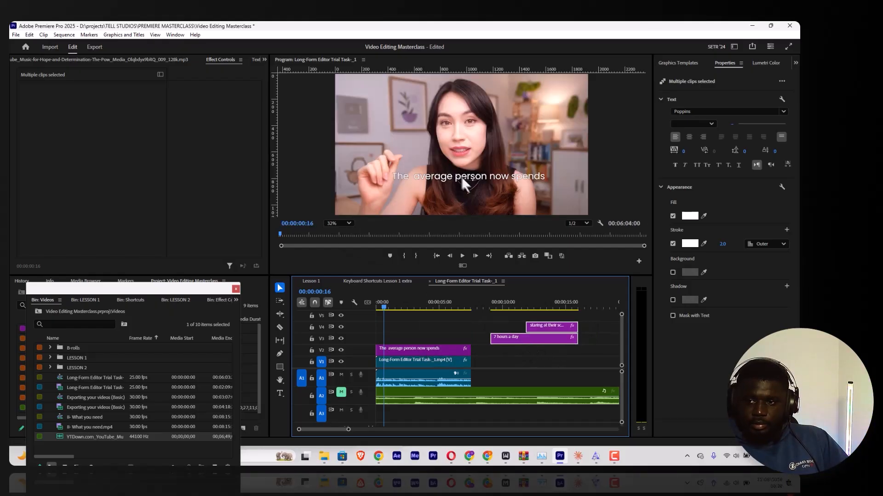
{"action": "left_click", "coordinate": [507, 312]}
{"action": "left_click", "coordinate": [540, 327]}
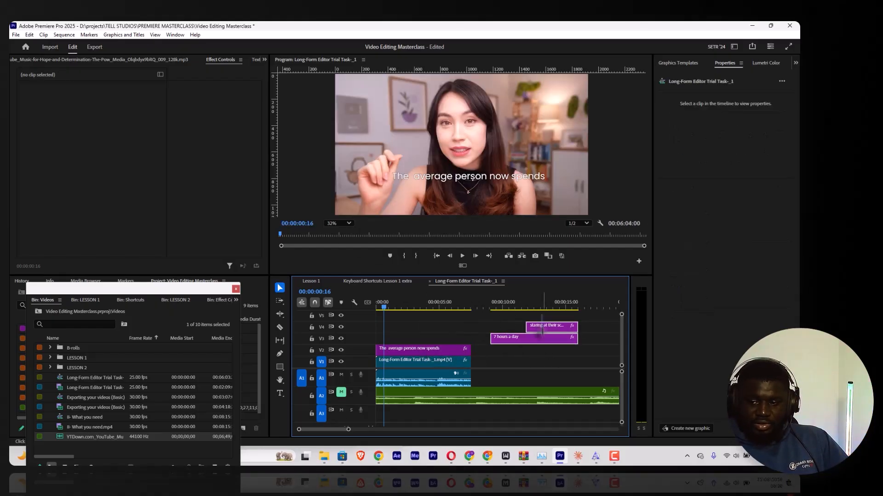
{"action": "key", "text": "BackSpace"}
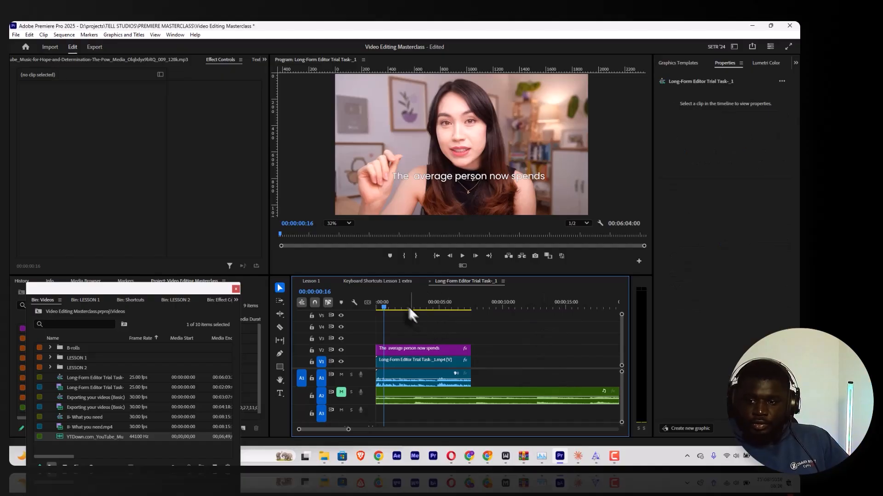
Briefly preview the remaining title, select the "The average person now spends" clip and save the project.
{"action": "key", "text": "space"}
{"action": "key", "text": "space"}
{"action": "left_click", "coordinate": [405, 351]}
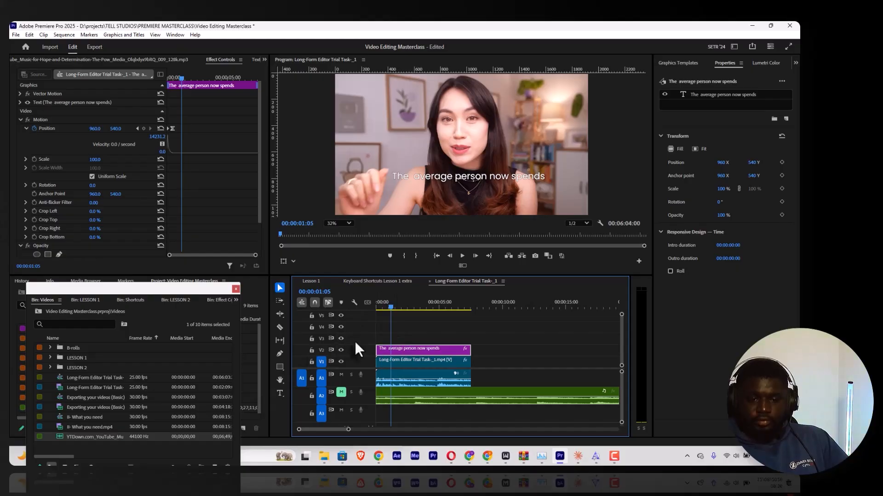
{"action": "key", "text": "ctrl+s"}
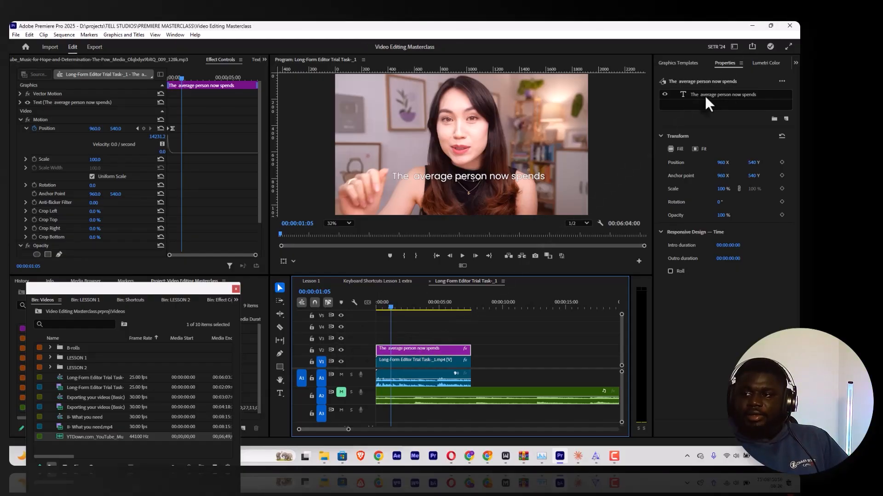
Add a second text layer reading "7 hours a day" below the first line within the same graphic clip.
{"action": "left_click", "coordinate": [705, 96]}
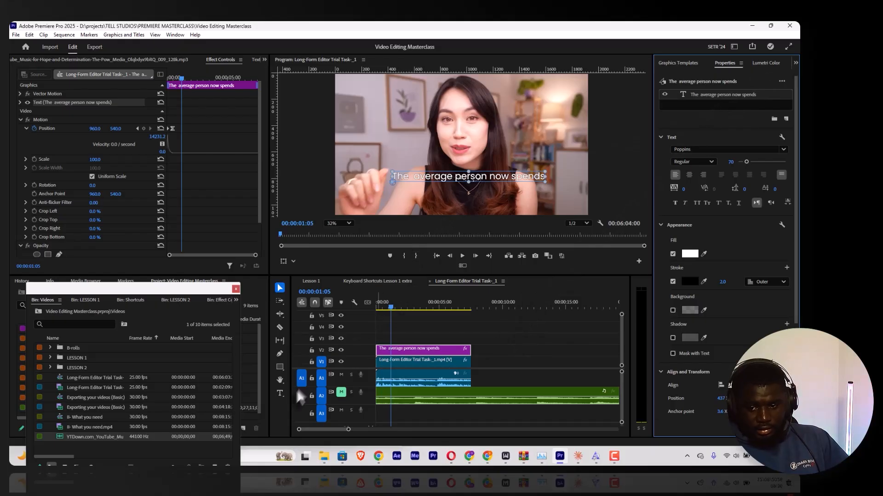
{"action": "left_click", "coordinate": [279, 393]}
{"action": "left_click", "coordinate": [433, 210]}
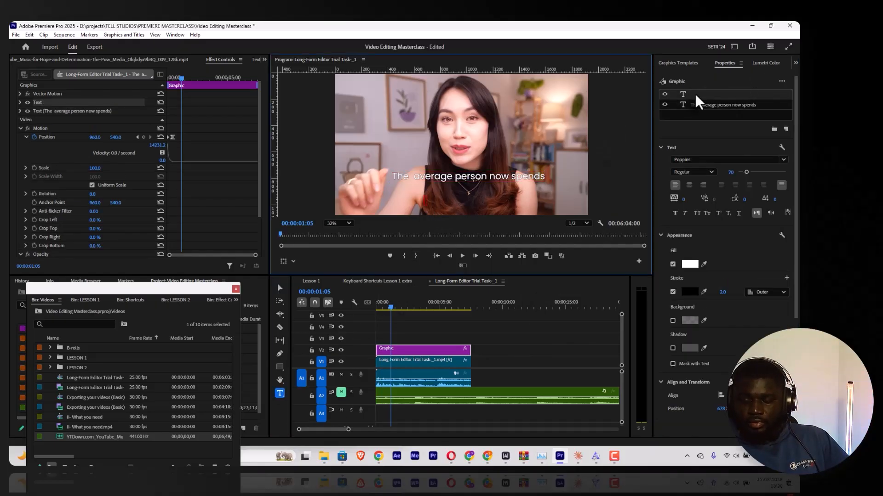
{"action": "type", "text": "7 ghours"}
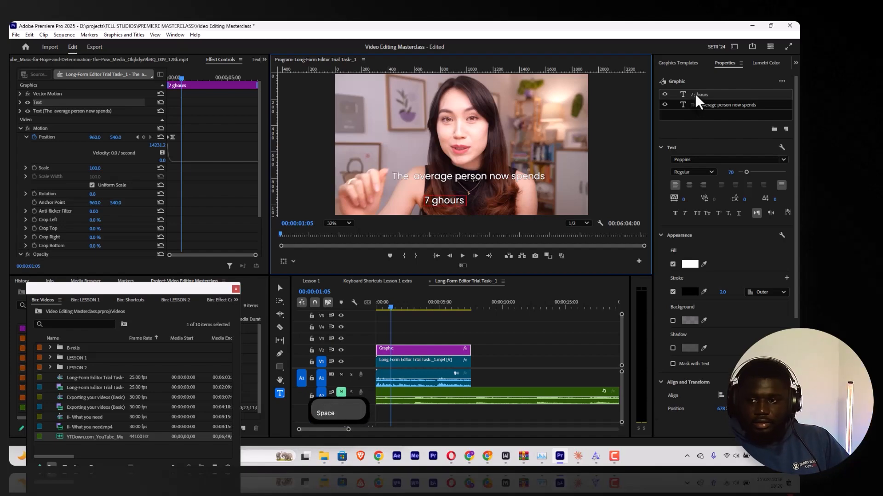
{"action": "key", "text": "BackSpace"}
{"action": "type", "text": "a"}
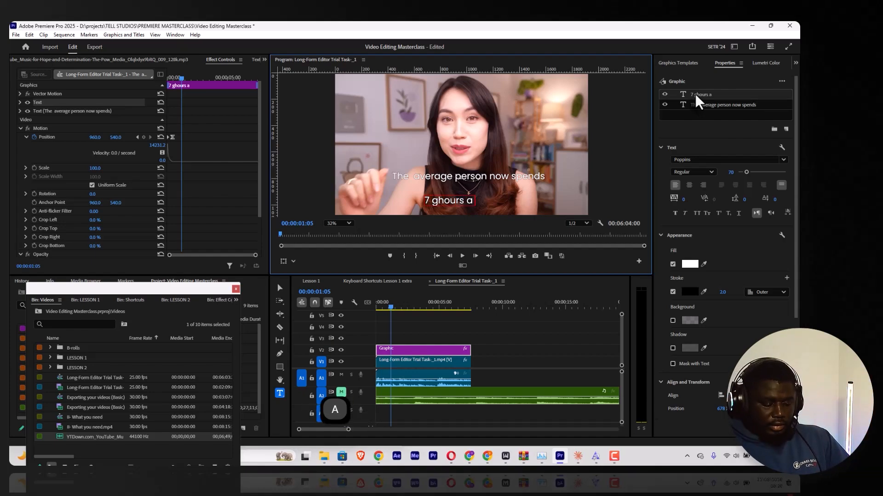
{"action": "type", "text": " day"}
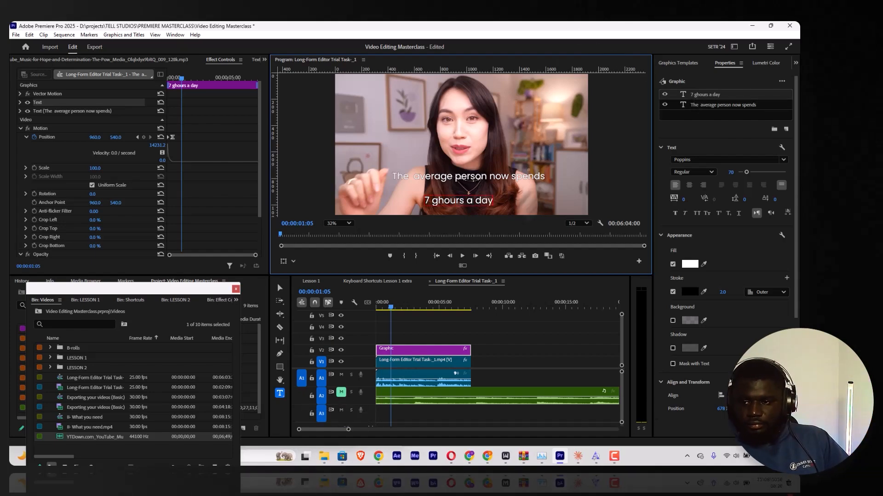
{"action": "left_click", "coordinate": [438, 200]}
{"action": "key", "text": "BackSpace"}
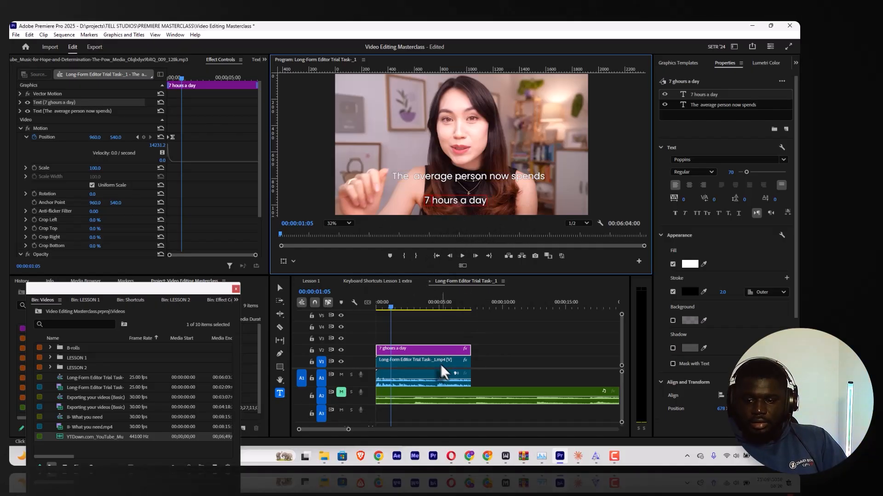
Add a third text layer reading "staring at their screens" to the same graphic clip, starting just above and right of "7 hours a day".
{"action": "left_click", "coordinate": [429, 350]}
{"action": "left_click", "coordinate": [441, 333]}
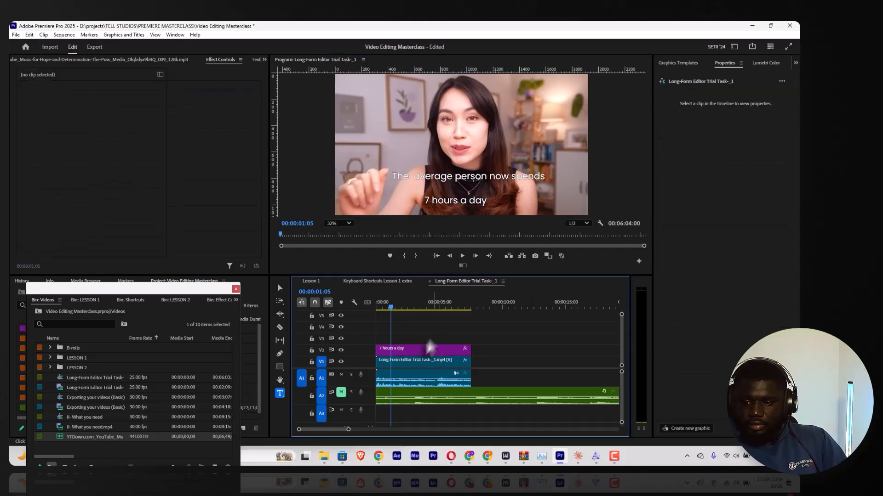
{"action": "left_click", "coordinate": [427, 352]}
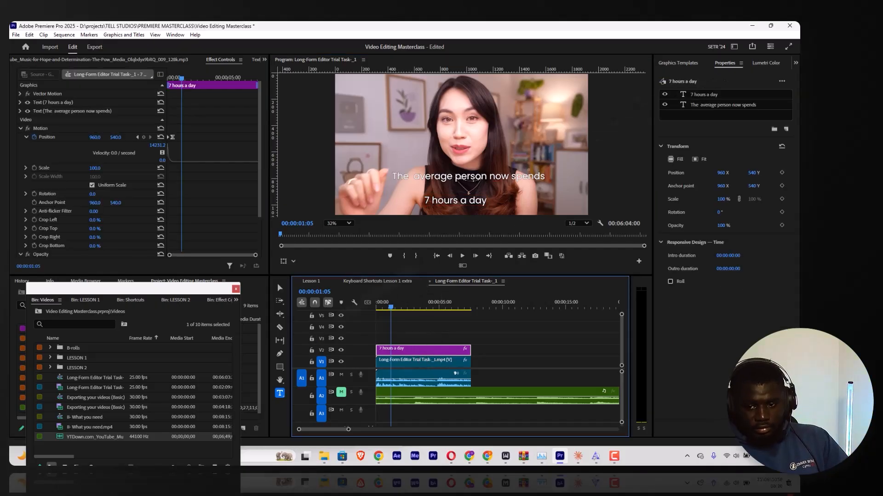
{"action": "left_click", "coordinate": [496, 189]}
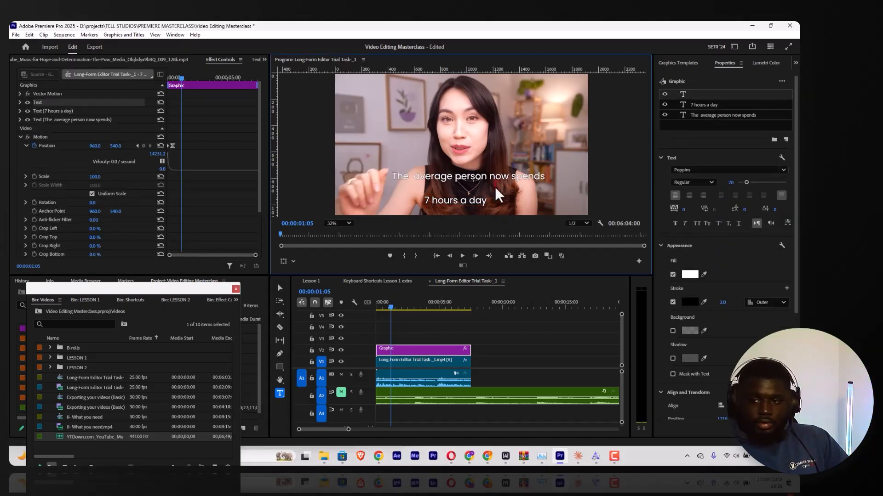
{"action": "type", "text": "s"}
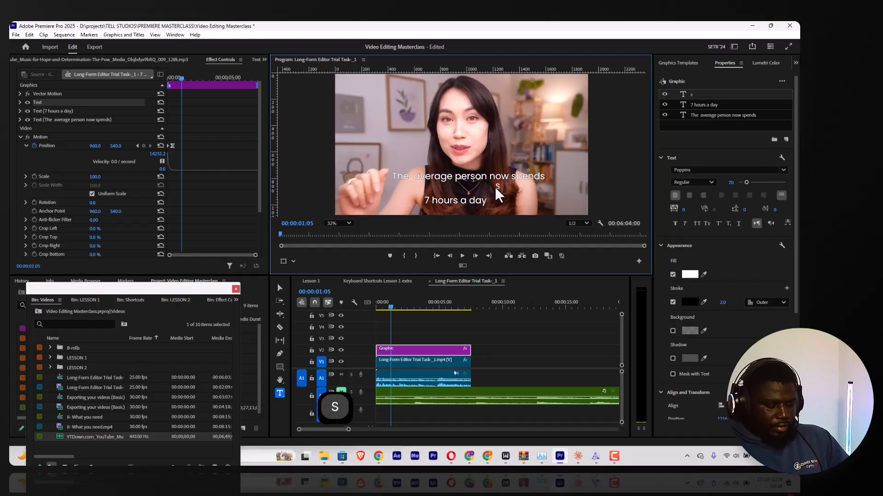
{"action": "type", "text": "taring at thei"}
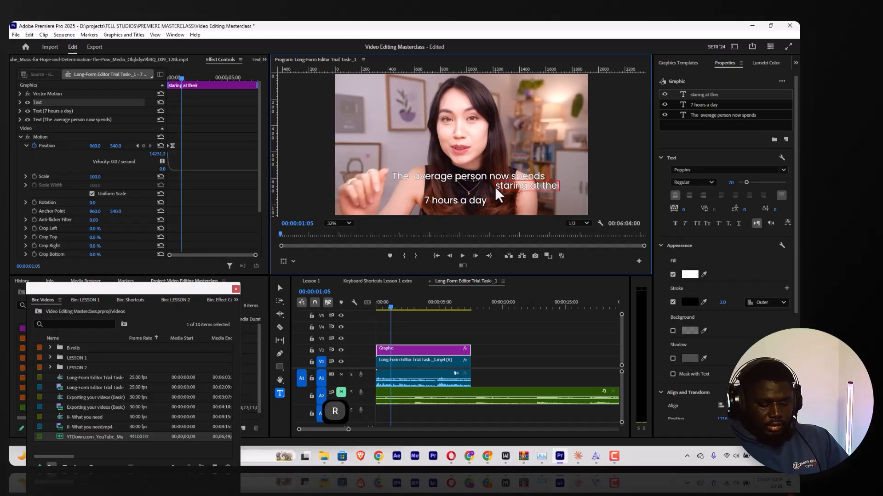
{"action": "type", "text": "r screens"}
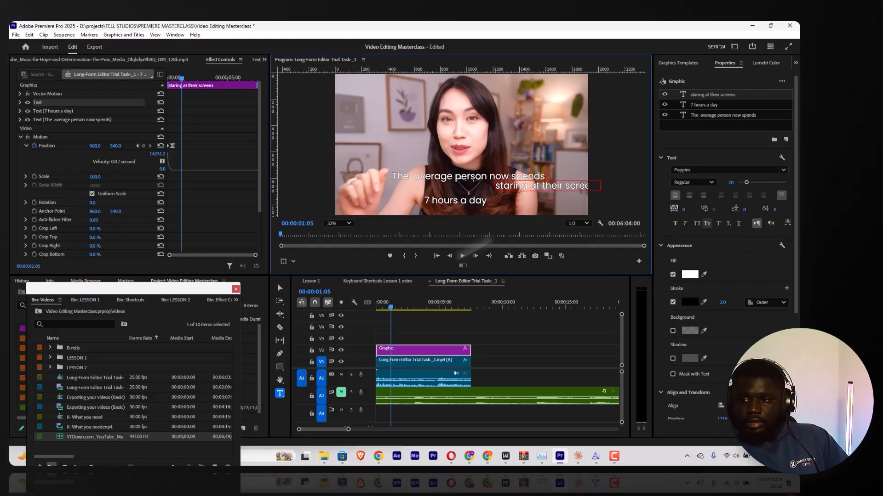
{"action": "left_click", "coordinate": [279, 288]}
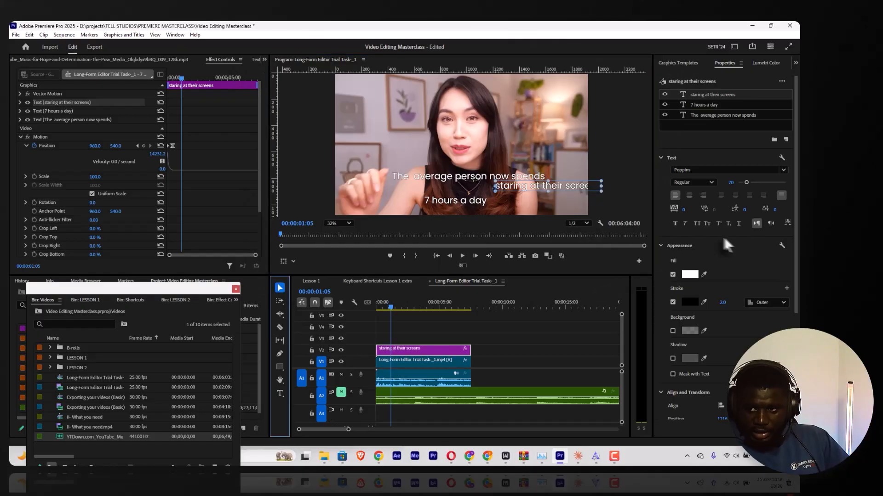
Select the combined graphic clip and replay its opening from the sequence start to check how the three text layers slide in together.
{"action": "left_click", "coordinate": [439, 330]}
{"action": "left_click", "coordinate": [437, 354]}
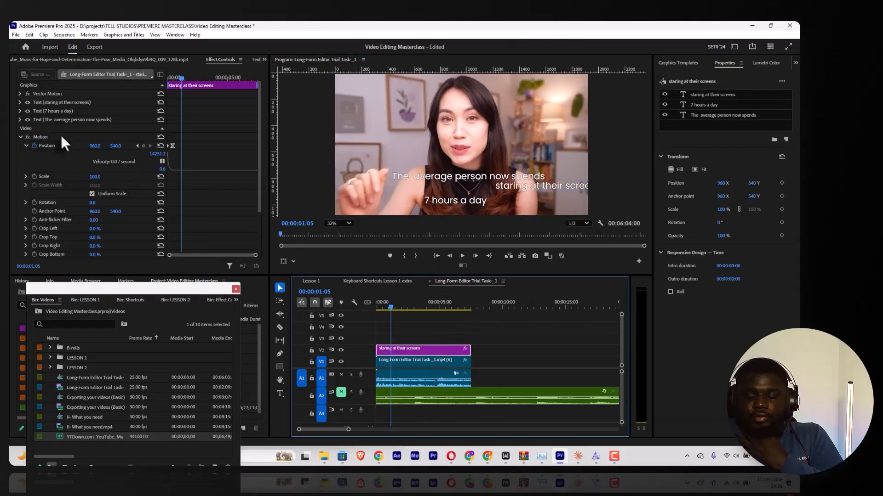
{"action": "left_click", "coordinate": [386, 302]}
{"action": "key", "text": "space"}
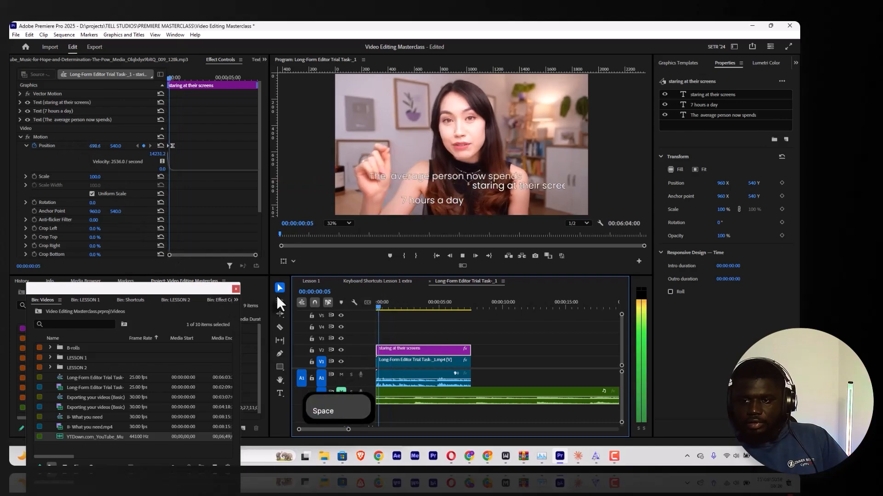
{"action": "key", "text": "space"}
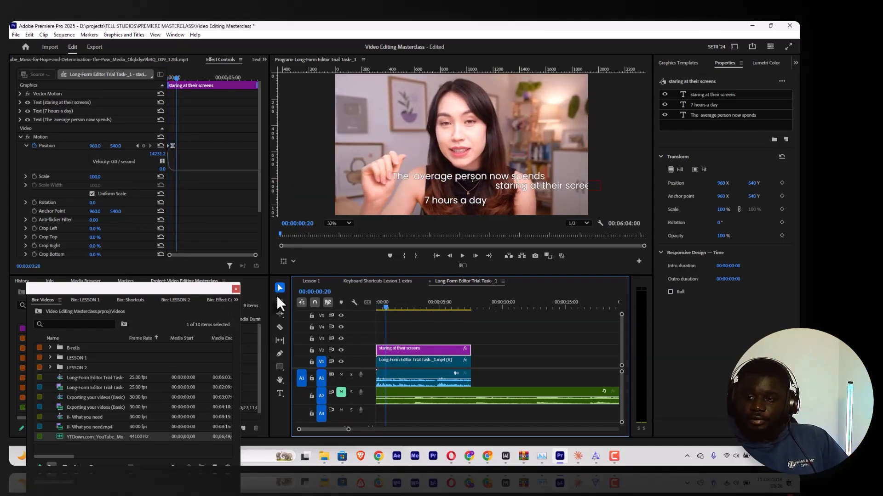
{"action": "key", "text": "Home"}
{"action": "key", "text": "space"}
{"action": "key", "text": "space"}
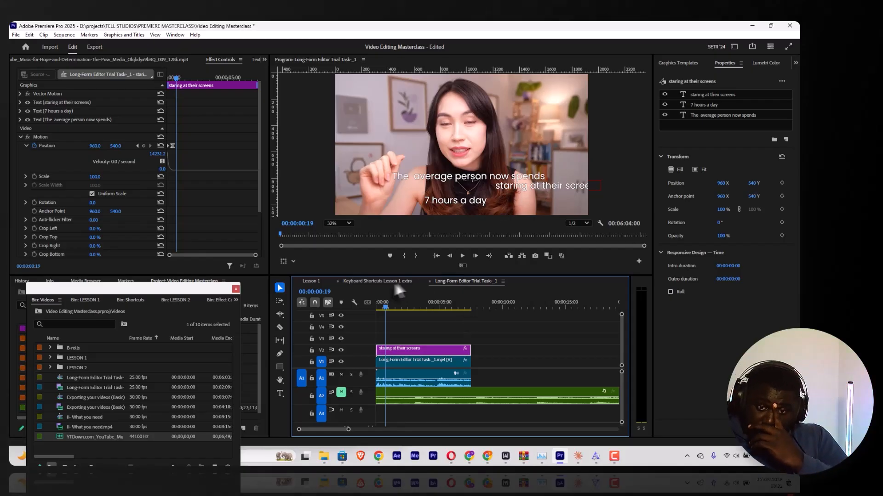
{"action": "left_click_drag", "start_coordinate": [406, 302], "coordinate": [285, 277]}
{"action": "key", "text": "space"}
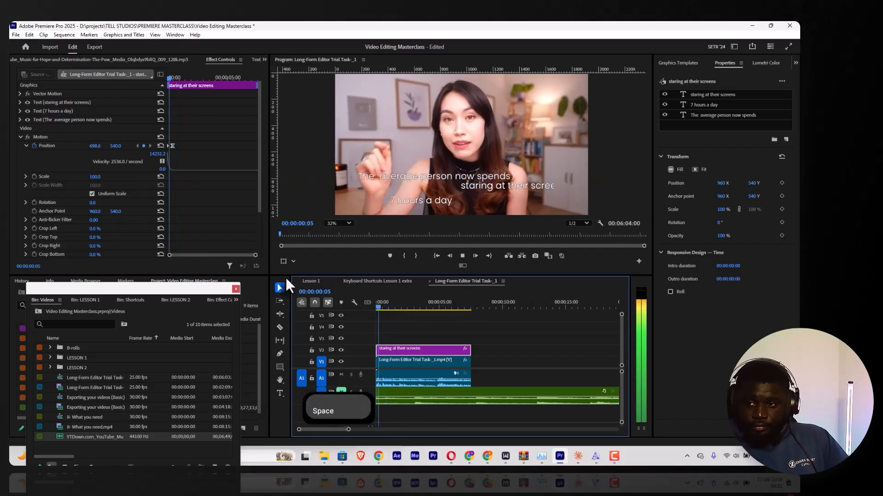
Stop the preview, select the combined graphic clip and inspect the text properties of its first and second lines.
{"action": "key", "text": "space"}
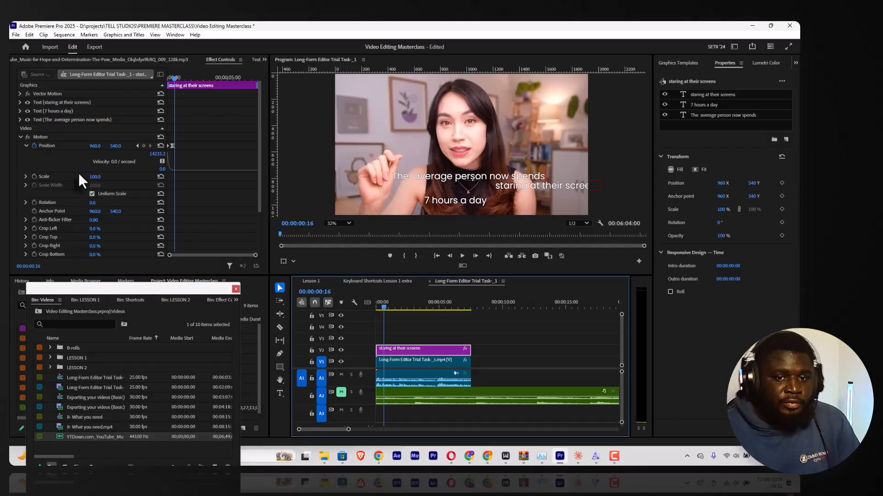
{"action": "left_click", "coordinate": [409, 350]}
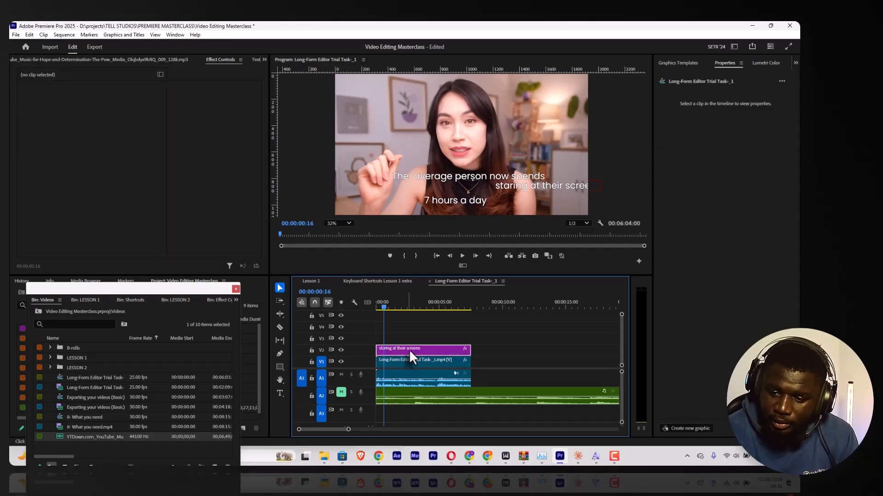
{"action": "left_click", "coordinate": [405, 341]}
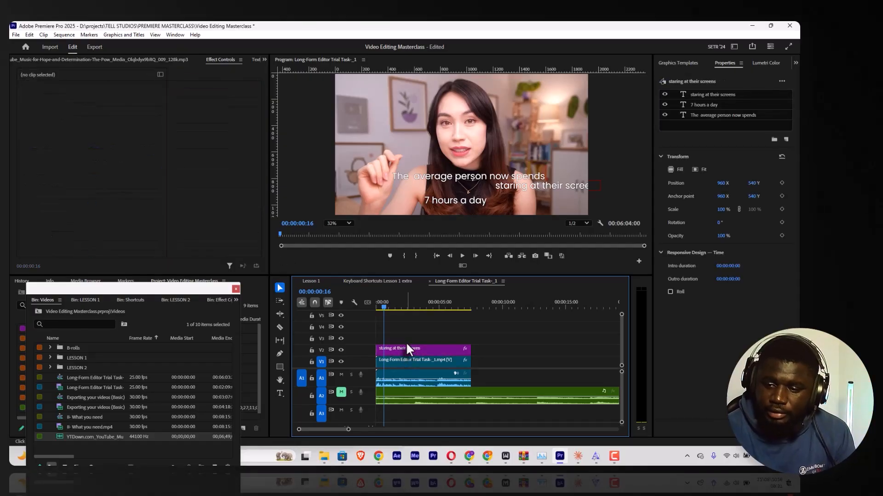
{"action": "left_click", "coordinate": [400, 349]}
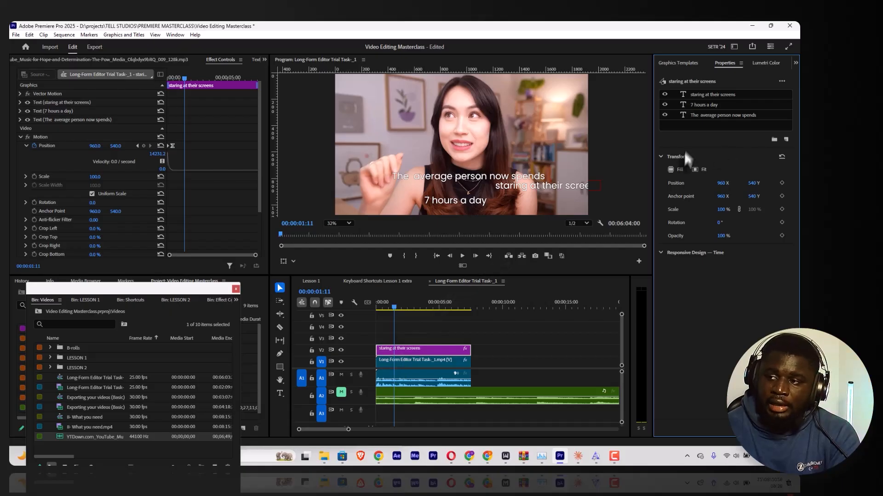
{"action": "left_click", "coordinate": [702, 115]}
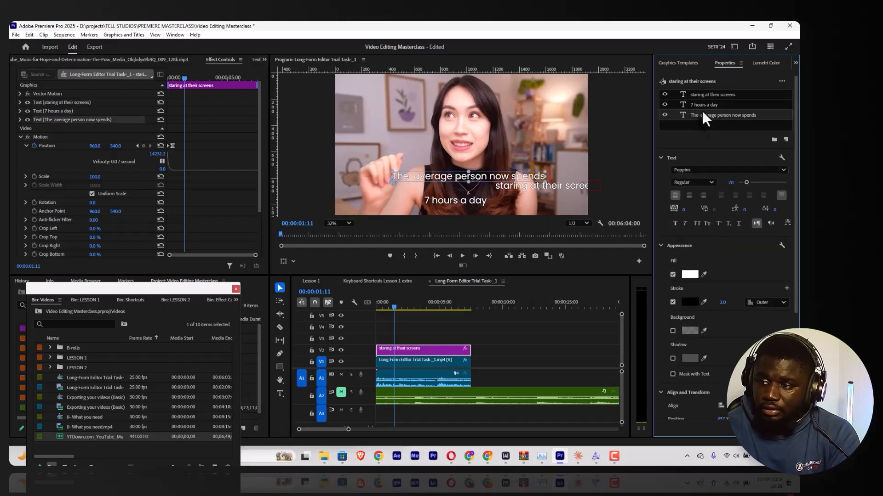
{"action": "scroll", "coordinate": [733, 322], "scroll_direction": "down", "scroll_amount": 2}
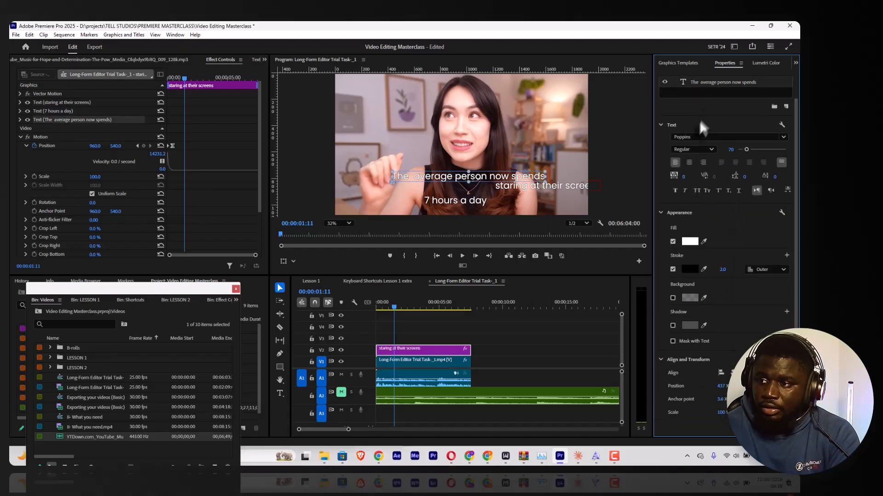
{"action": "scroll", "coordinate": [712, 108], "scroll_direction": "up", "scroll_amount": 2}
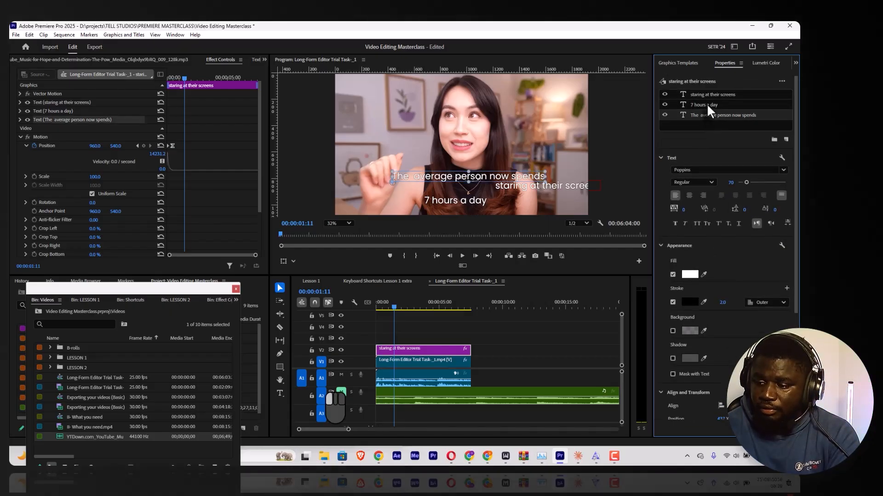
{"action": "left_click", "coordinate": [707, 104]}
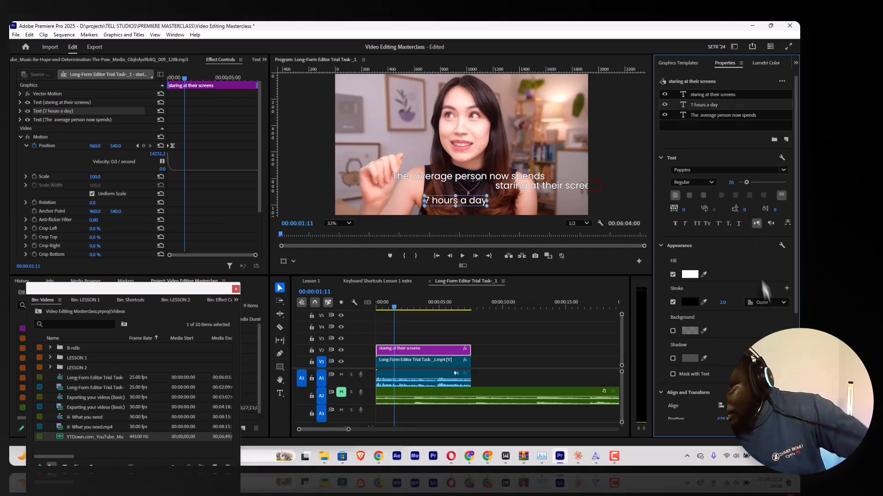
Remove the "staring at their screens" text layer from the graphic and save the project.
{"action": "key", "text": "grave"}
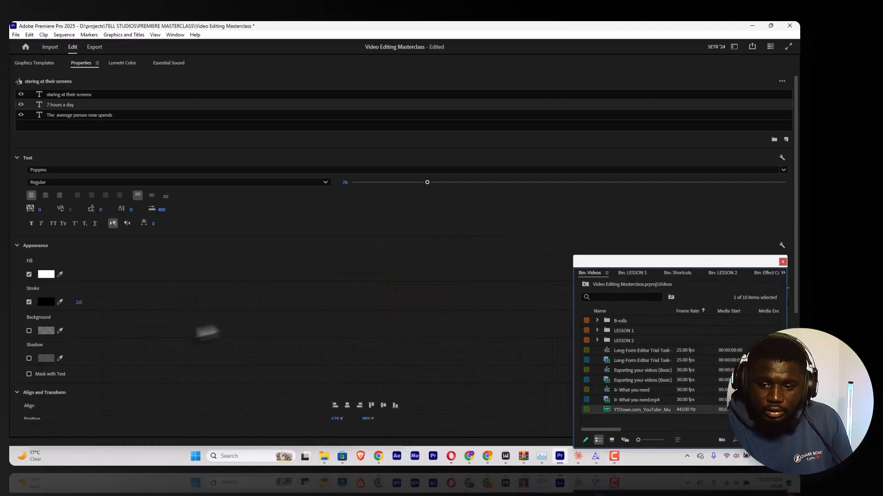
{"action": "scroll", "coordinate": [278, 303], "scroll_direction": "down", "scroll_amount": 1}
{"action": "scroll", "coordinate": [280, 292], "scroll_direction": "up", "scroll_amount": 1}
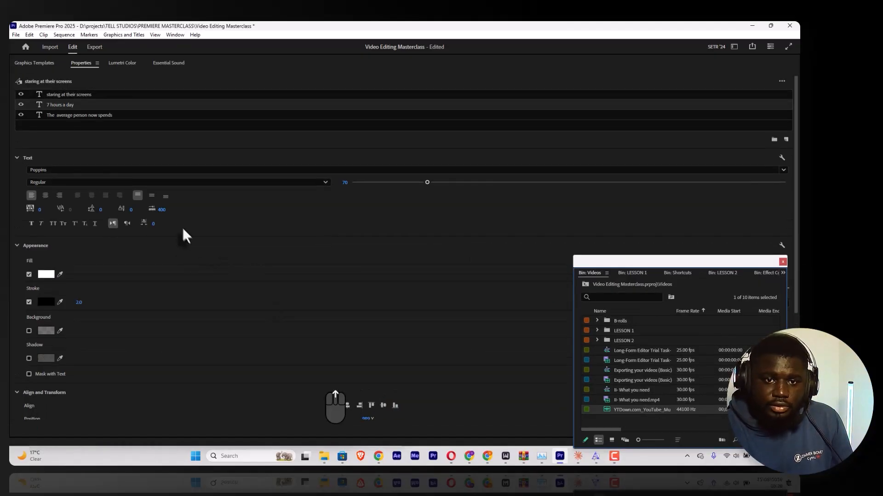
{"action": "left_click", "coordinate": [76, 118]}
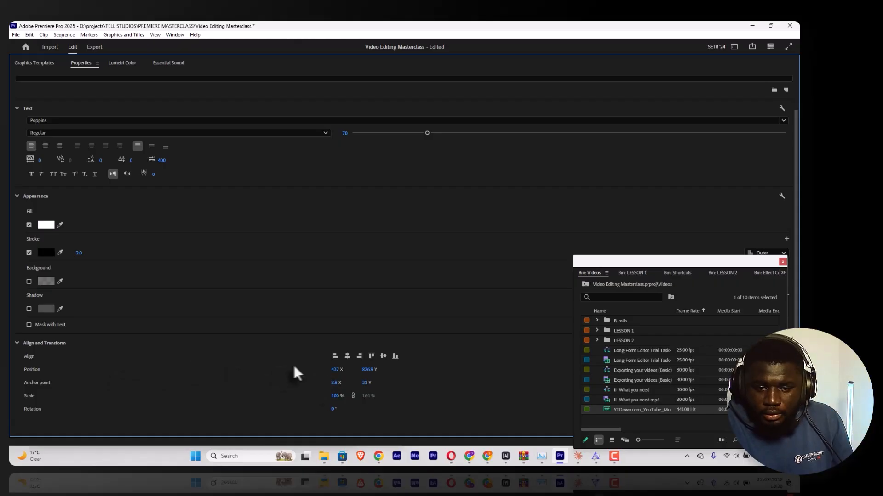
{"action": "scroll", "coordinate": [89, 113], "scroll_direction": "up", "scroll_amount": 2}
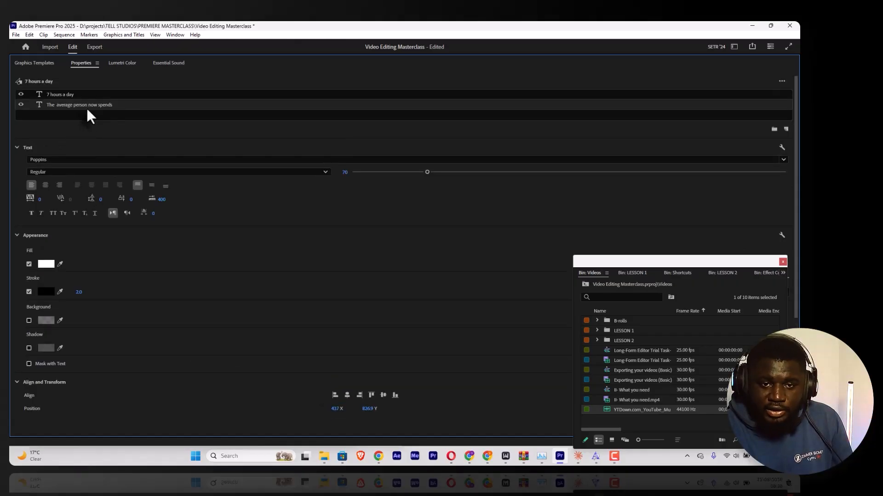
{"action": "key", "text": "ctrl+s"}
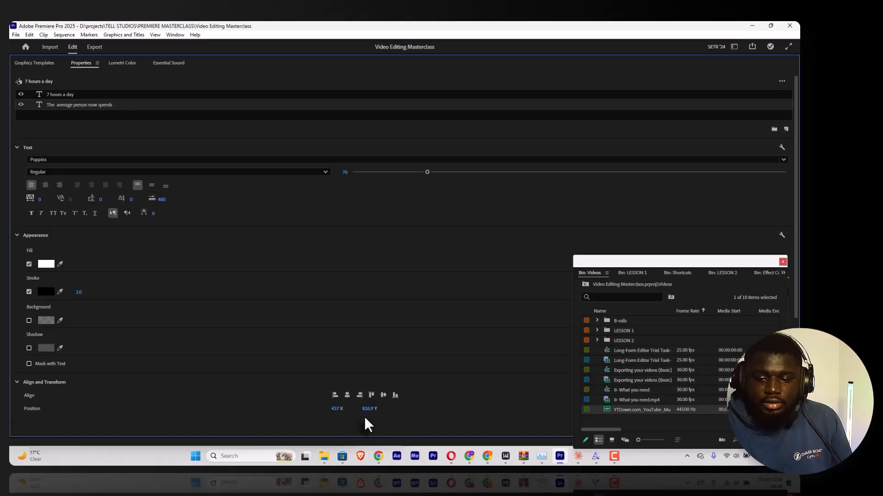
Select the "7 hours a day" layer, restore the full workspace layout and move the floating Videos bin clear of the text properties.
{"action": "left_click", "coordinate": [59, 95]}
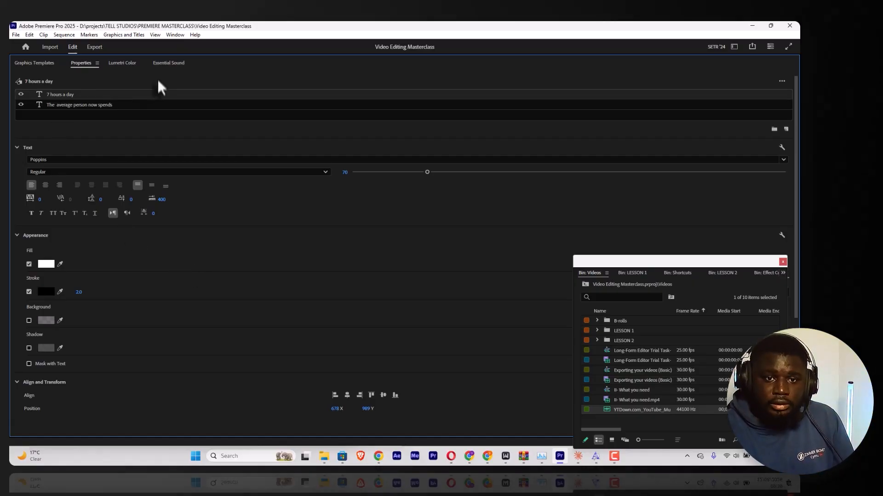
{"action": "key", "text": "grave"}
{"action": "left_click_drag", "start_coordinate": [687, 261], "coordinate": [41, 130]}
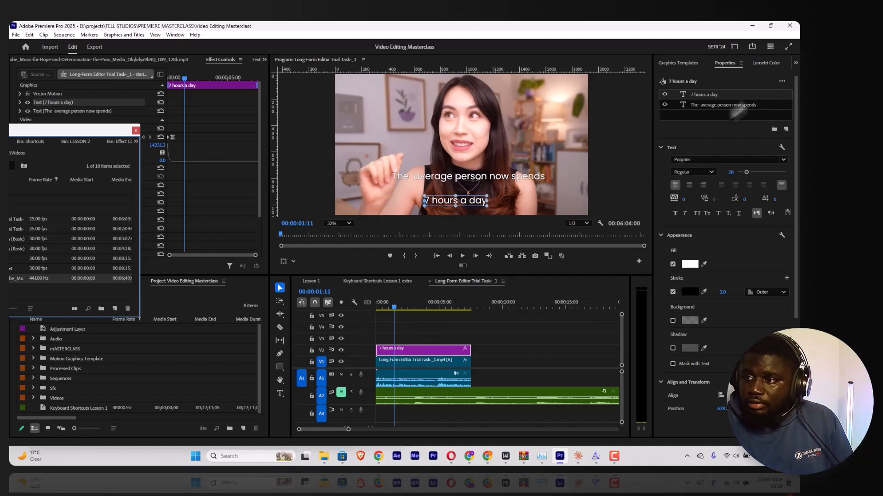
Move the "The average person now spends" layer left and down, closer to the "7 hours a day" line.
{"action": "left_click", "coordinate": [705, 106]}
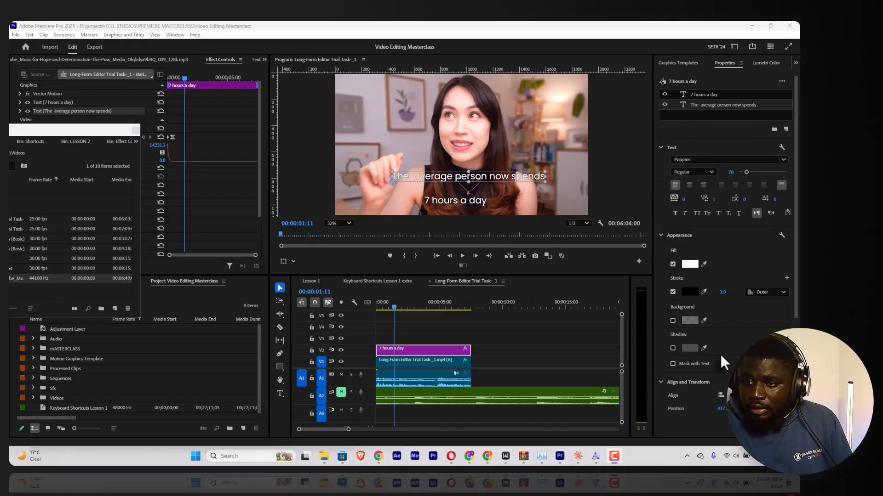
{"action": "left_click_drag", "start_coordinate": [721, 409], "coordinate": [633, 404]}
{"action": "mouse_move", "coordinate": [746, 408]}
{"action": "left_mouse_down"}
{"action": "mouse_move", "coordinate": [738, 409]}
{"action": "mouse_move", "coordinate": [763, 408]}
{"action": "left_mouse_up"}
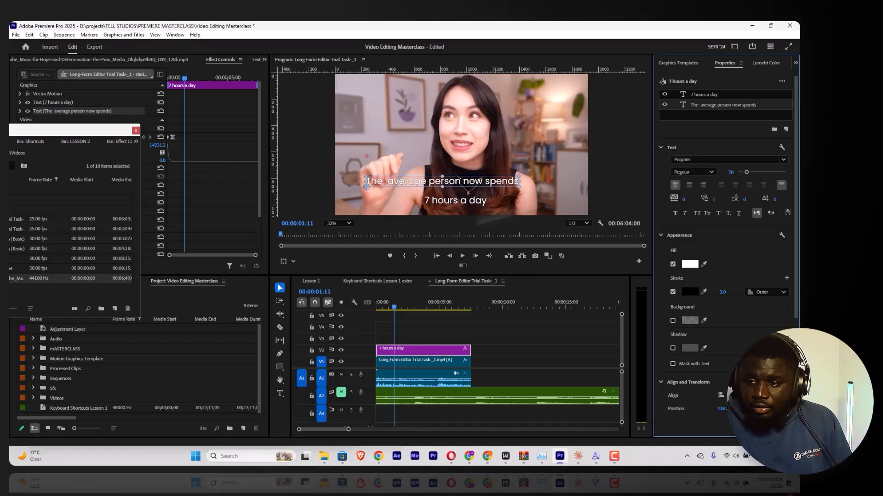
Clear the floating bin off the motion settings and remove the graphic clip's Position animation with its keyframes.
{"action": "left_click_drag", "start_coordinate": [96, 129], "coordinate": [132, 137]}
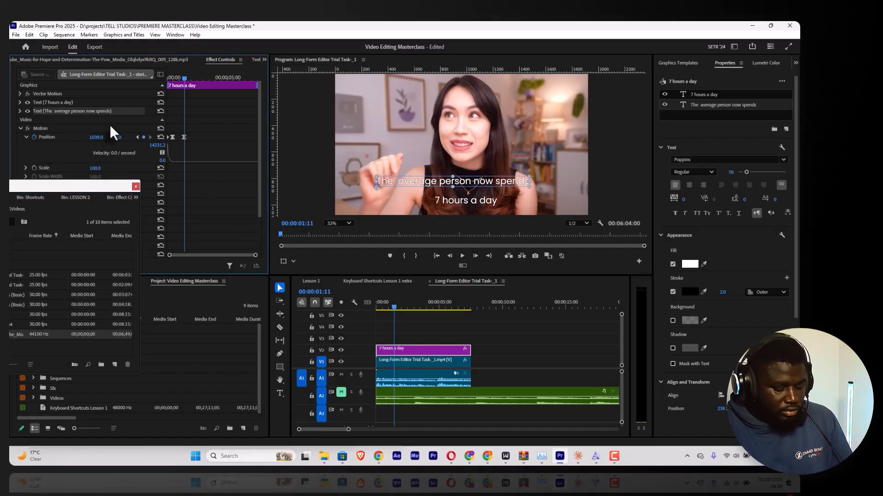
{"action": "key", "text": "ctrl+z"}
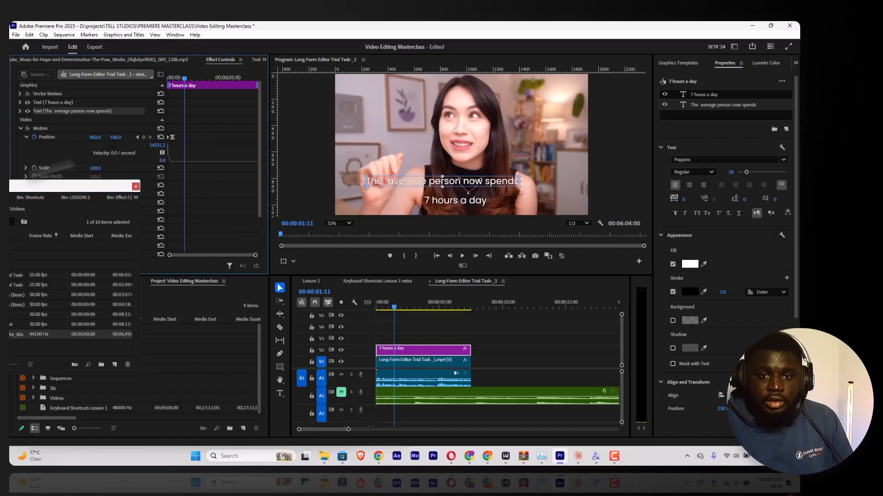
{"action": "left_click", "coordinate": [34, 137]}
{"action": "key", "text": "space"}
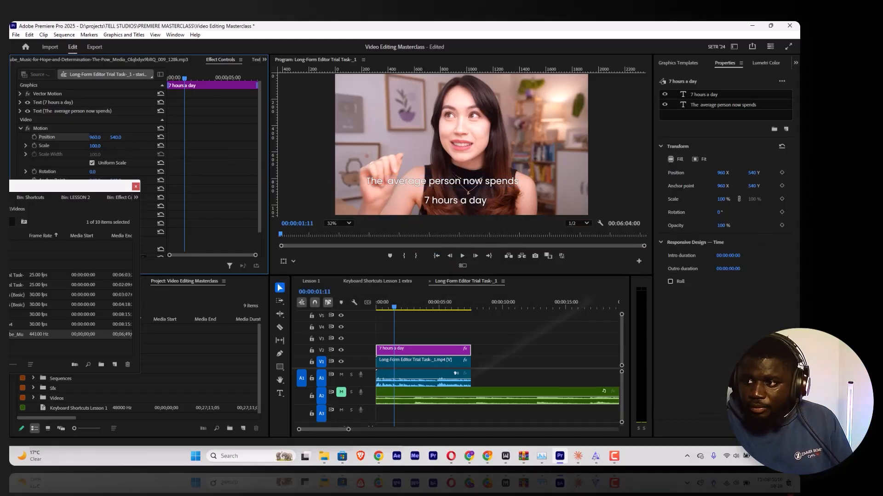
Reposition the "The average person now spends" line to about X 200, Y 889.
{"action": "left_click", "coordinate": [418, 354]}
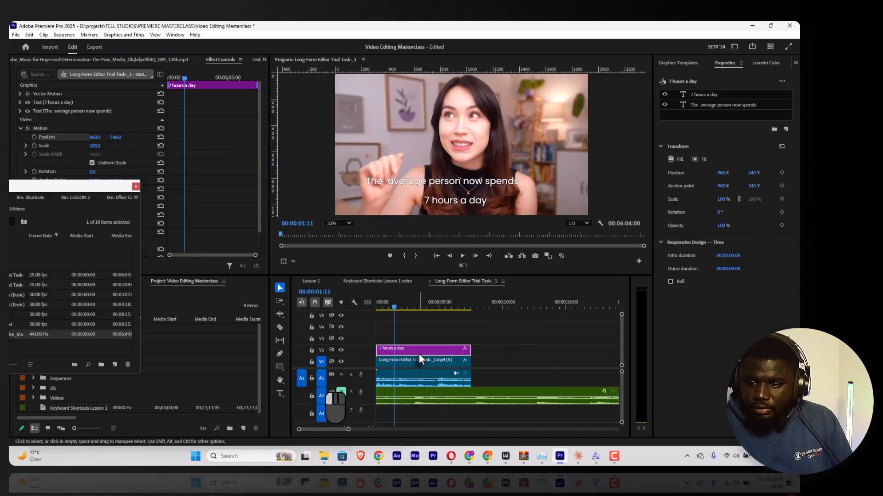
{"action": "left_click", "coordinate": [707, 103]}
{"action": "left_click_drag", "start_coordinate": [471, 180], "coordinate": [464, 182]}
Enlarge the "7 hours a day" text to size 118 and place it at about X 700, Y 967, beneath the first line.
{"action": "left_click", "coordinate": [460, 198]}
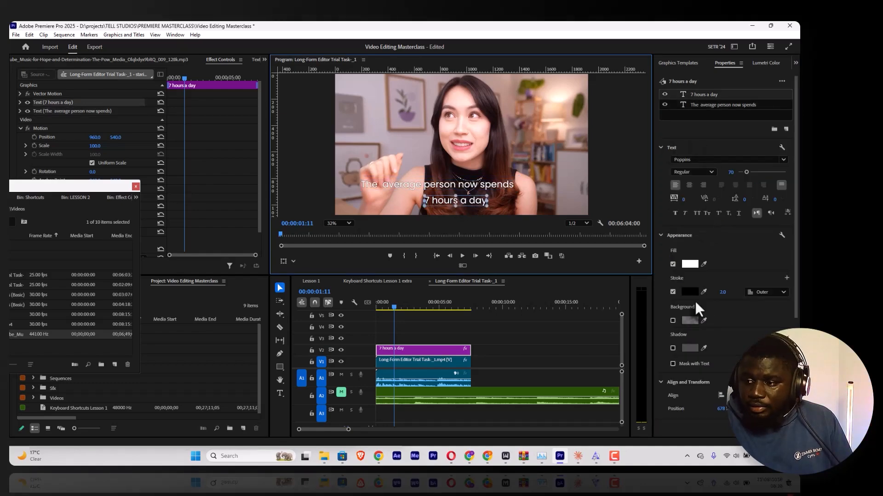
{"action": "left_click_drag", "start_coordinate": [731, 177], "coordinate": [747, 177]}
{"action": "left_click_drag", "start_coordinate": [493, 200], "coordinate": [427, 196]}
Give only the words "7 hours" a bolder Poppins style for emphasis.
{"action": "double_click", "coordinate": [482, 198]}
{"action": "left_click", "coordinate": [485, 196]}
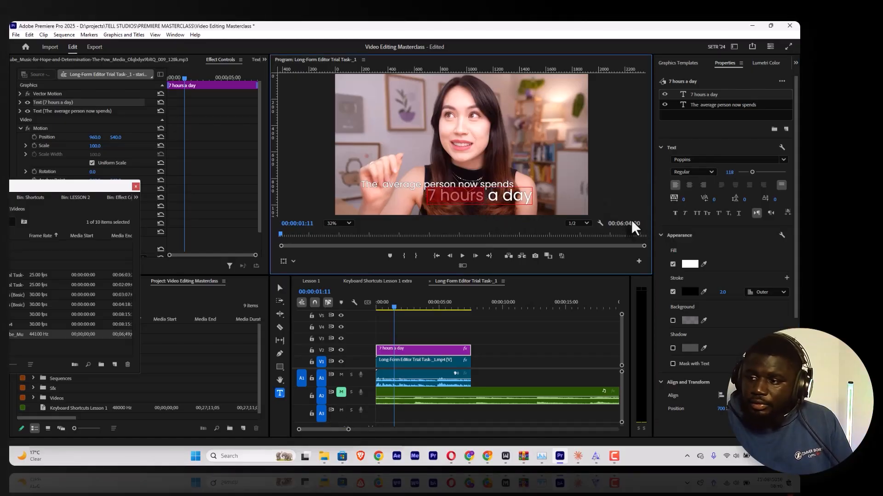
{"action": "left_click", "coordinate": [692, 174]}
{"action": "left_click", "coordinate": [689, 301]}
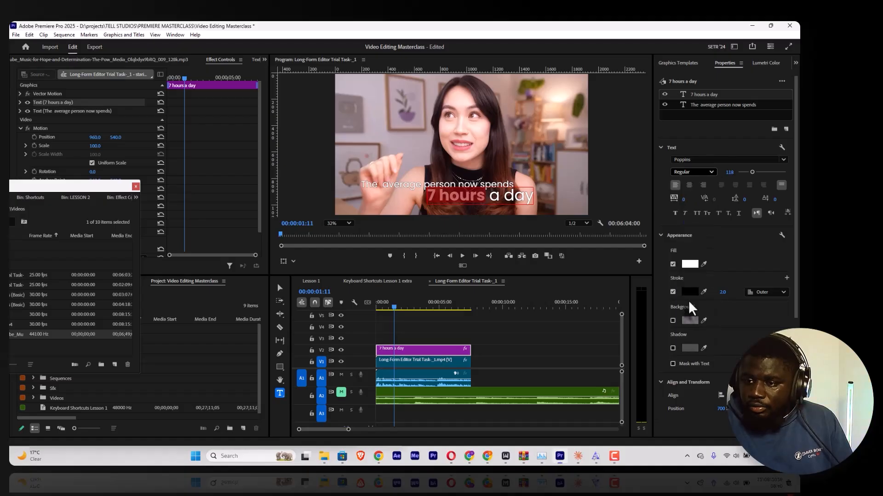
Set only the words "a day" to the Light style at font size 68 and return to the Selection tool.
{"action": "left_click_drag", "start_coordinate": [488, 196], "coordinate": [533, 196]}
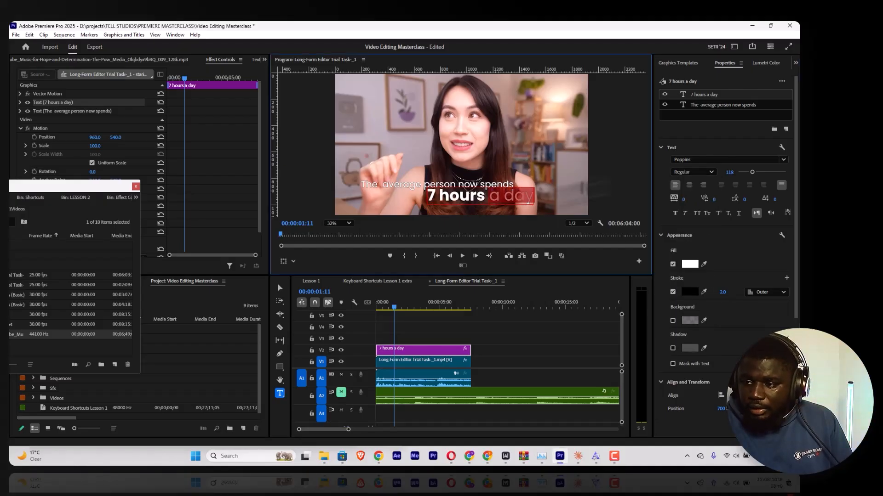
{"action": "left_click", "coordinate": [690, 173]}
{"action": "left_click", "coordinate": [685, 185]}
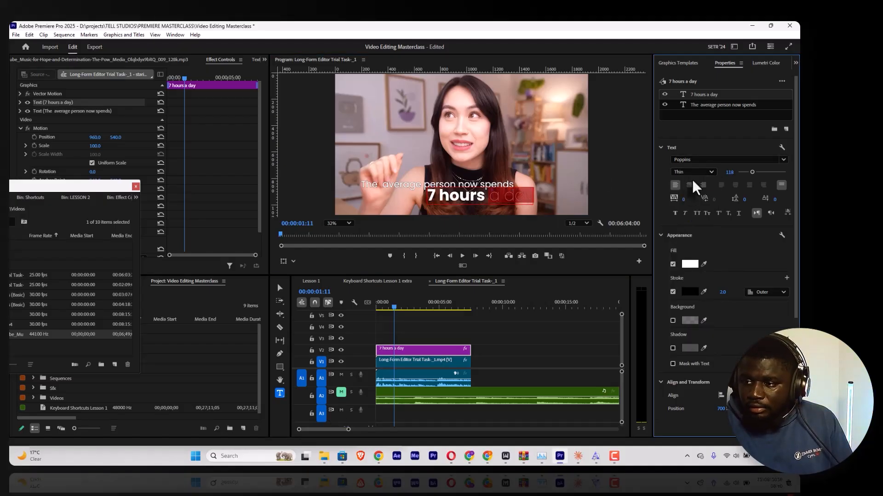
{"action": "left_click", "coordinate": [692, 172]}
{"action": "left_click", "coordinate": [689, 224]}
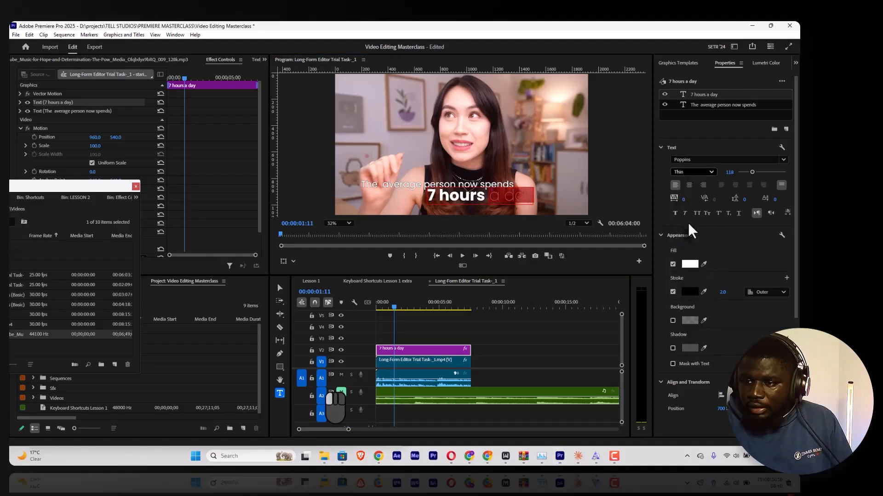
{"action": "left_click", "coordinate": [729, 172]}
{"action": "type", "text": "32"}
{"action": "key", "text": "Return"}
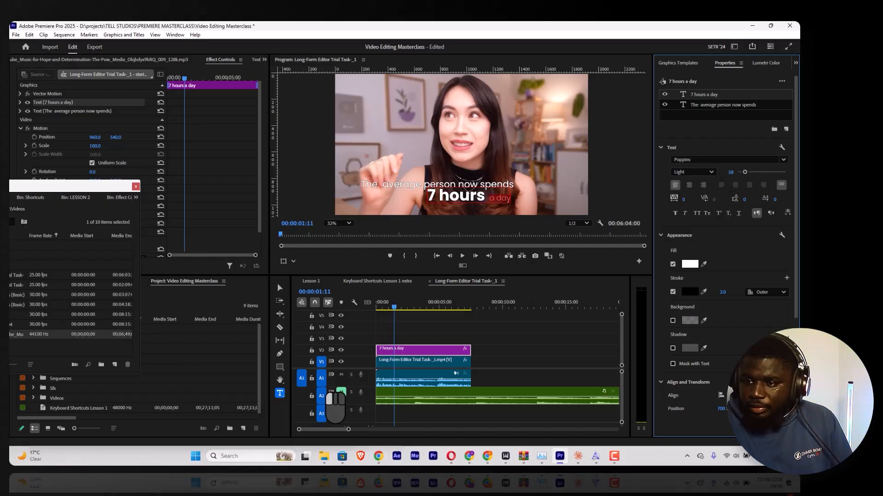
{"action": "left_click_drag", "start_coordinate": [731, 172], "coordinate": [733, 173]}
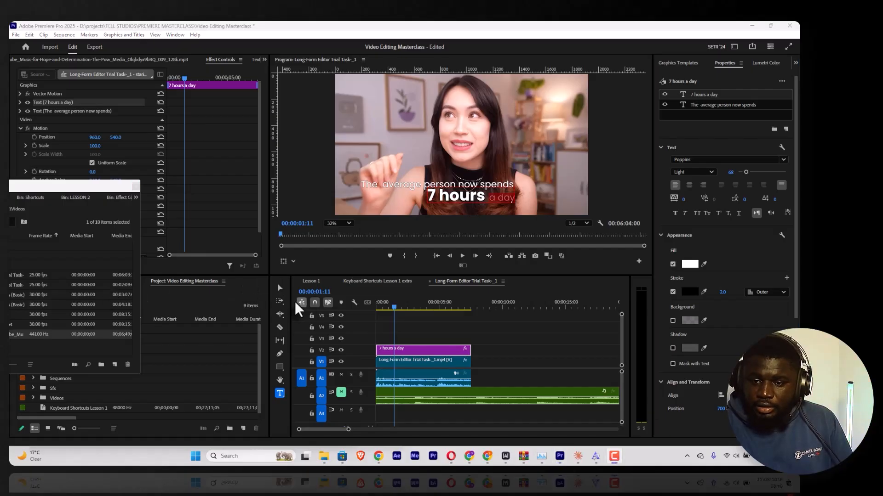
{"action": "left_click", "coordinate": [280, 288]}
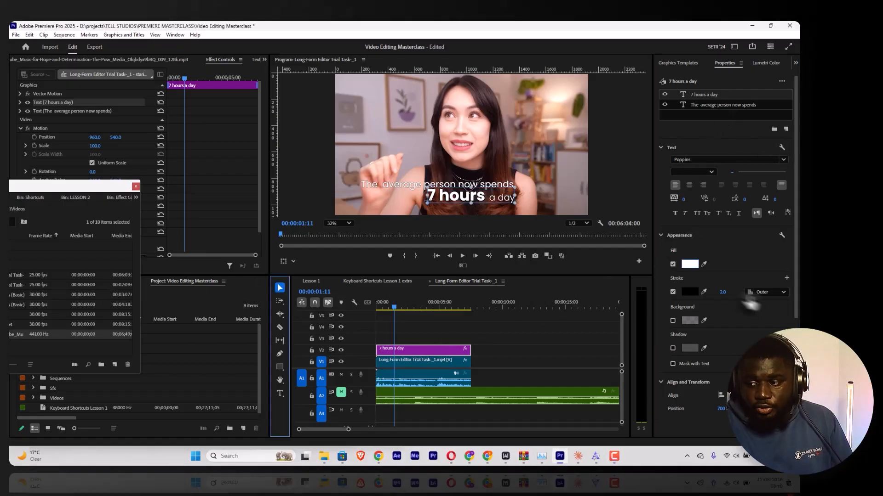
Add a Position keyframe at the sequence start to the "The average person now spends" layer alone.
{"action": "scroll", "coordinate": [758, 302], "scroll_direction": "down", "scroll_amount": 5}
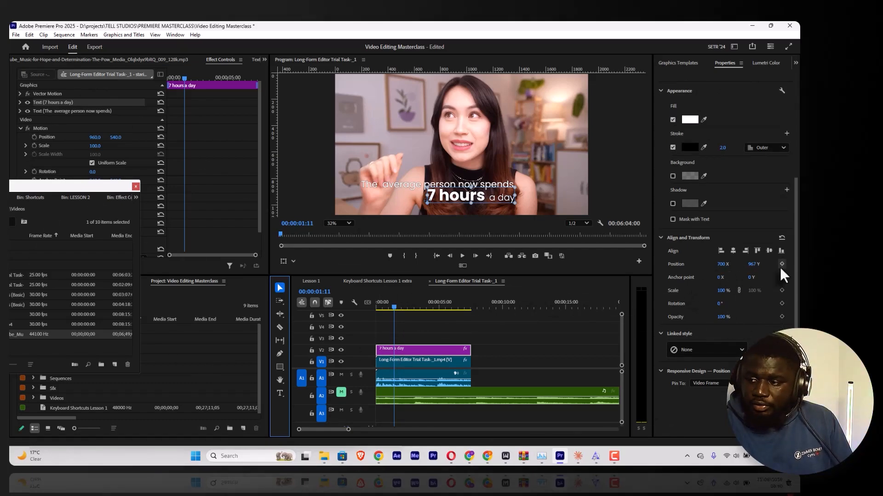
{"action": "left_click_drag", "start_coordinate": [391, 305], "coordinate": [363, 304]}
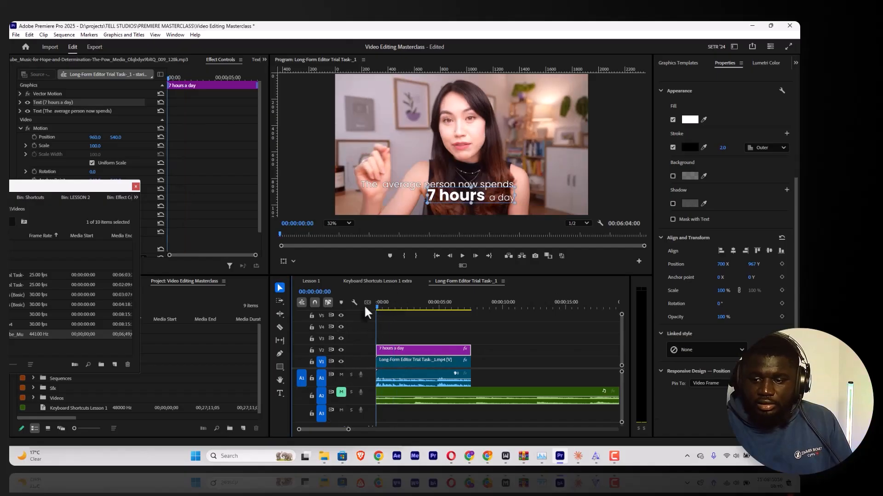
{"action": "scroll", "coordinate": [727, 165], "scroll_direction": "up", "scroll_amount": 2}
{"action": "scroll", "coordinate": [726, 164], "scroll_direction": "up", "scroll_amount": 3}
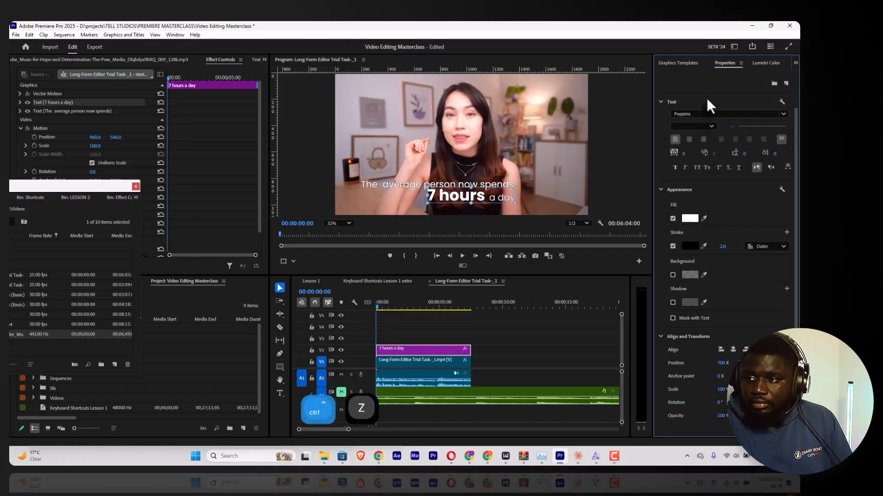
{"action": "scroll", "coordinate": [706, 97], "scroll_direction": "up", "scroll_amount": 2}
{"action": "left_click", "coordinate": [702, 105]}
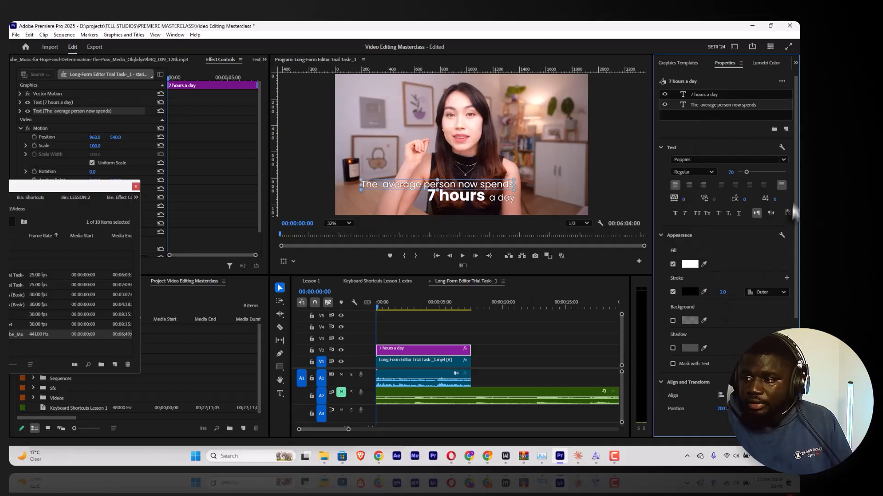
{"action": "left_click_drag", "start_coordinate": [794, 196], "coordinate": [783, 305]}
{"action": "left_click", "coordinate": [781, 264]}
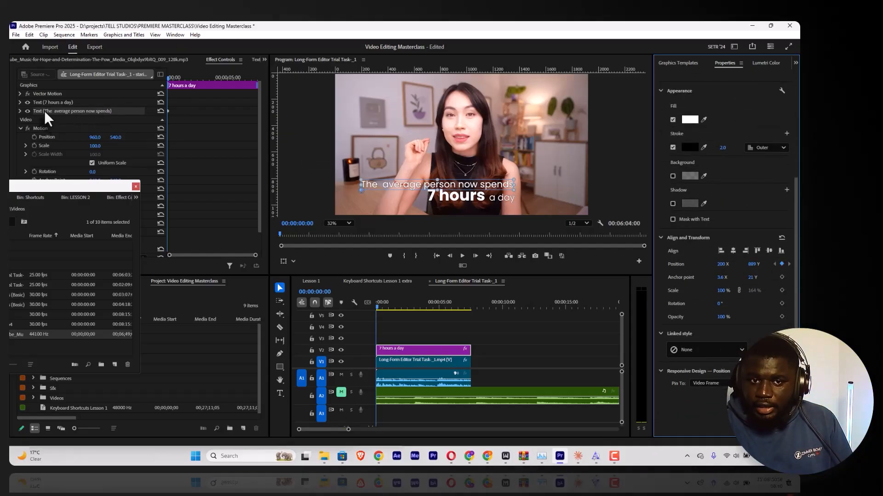
Expand the "The average person now spends" layer's effect properties and move the floating bin window down, clear of them.
{"action": "left_click", "coordinate": [21, 113]}
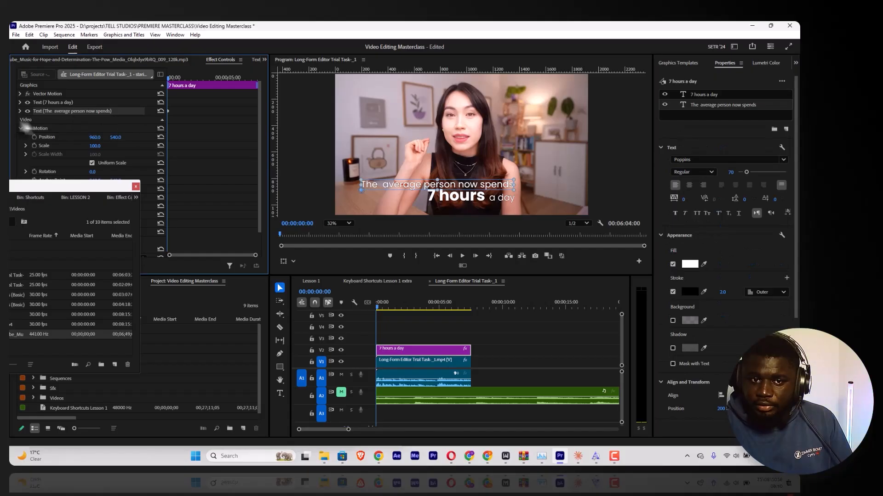
{"action": "left_click", "coordinate": [20, 111]}
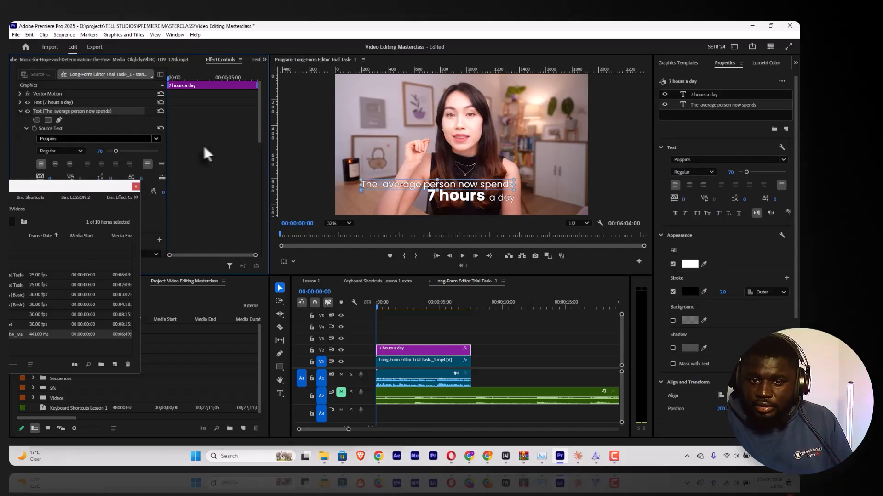
{"action": "left_click_drag", "start_coordinate": [106, 188], "coordinate": [105, 267]}
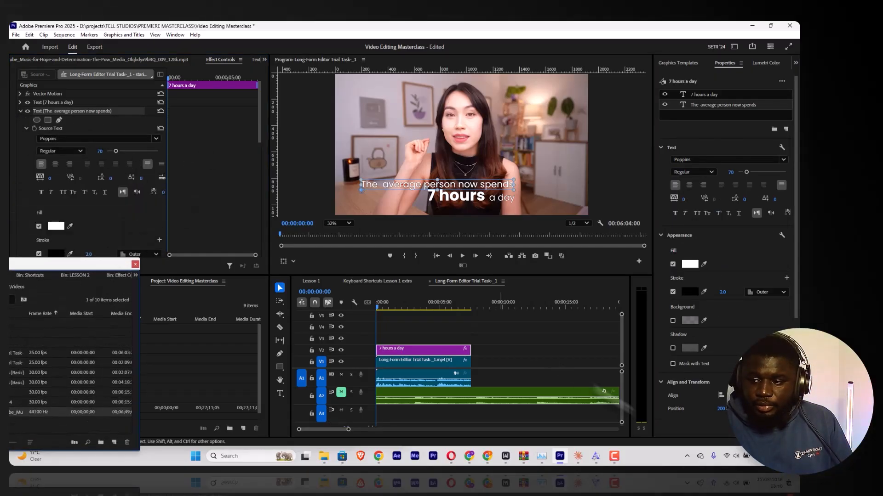
Add a second Position keyframe at about 00:00:01:13 to the "The average person now spends" layer, keeping its place in frame.
{"action": "left_click_drag", "start_coordinate": [380, 302], "coordinate": [383, 302]}
{"action": "key", "text": "space"}
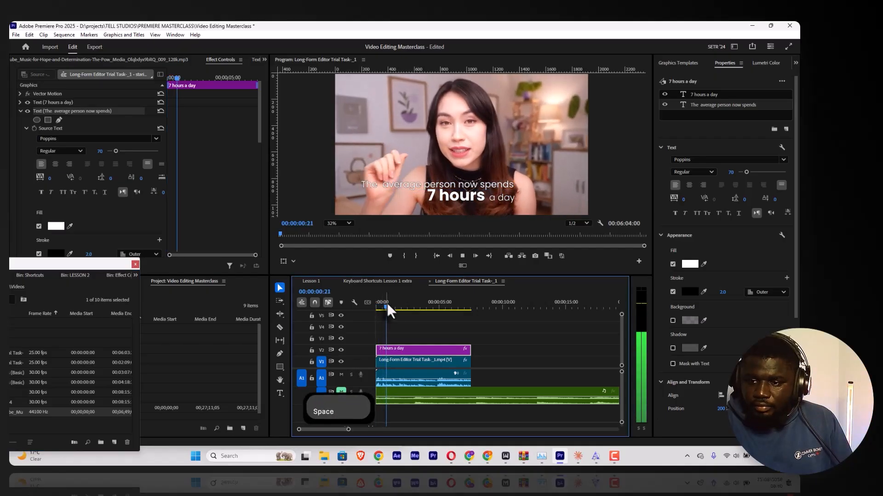
{"action": "key", "text": "space"}
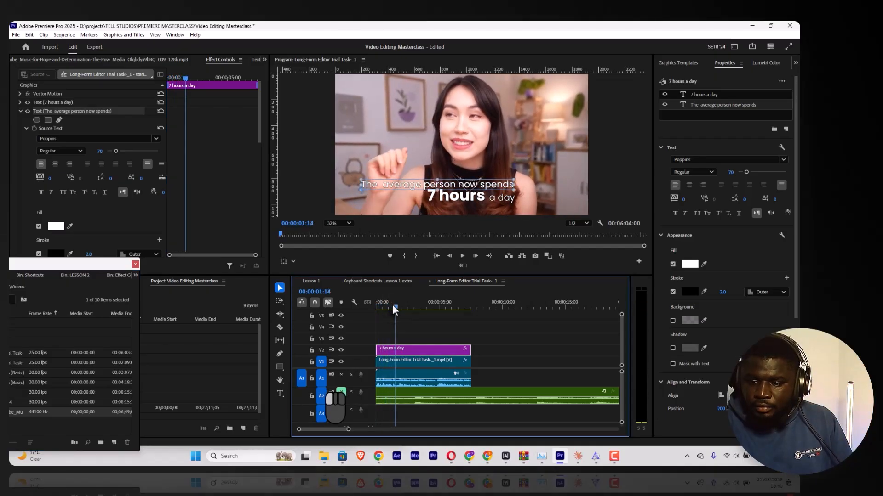
{"action": "left_click", "coordinate": [796, 321]}
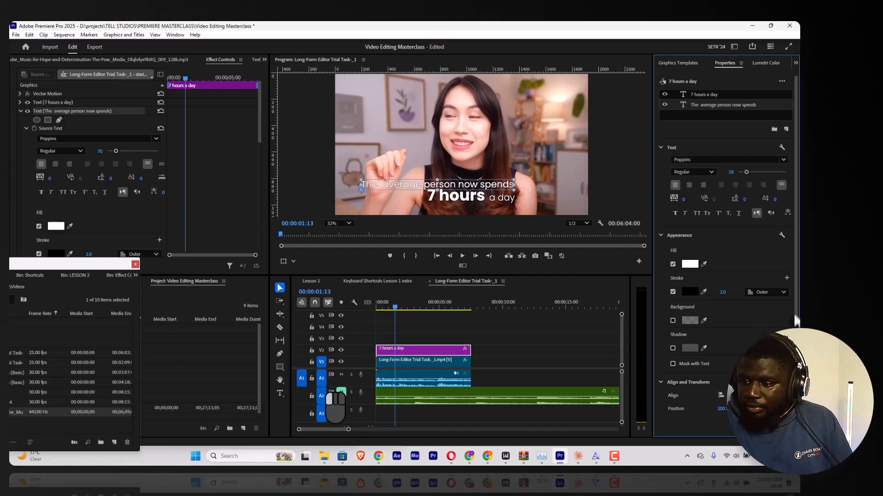
{"action": "scroll", "coordinate": [790, 325], "scroll_direction": "down", "scroll_amount": 3}
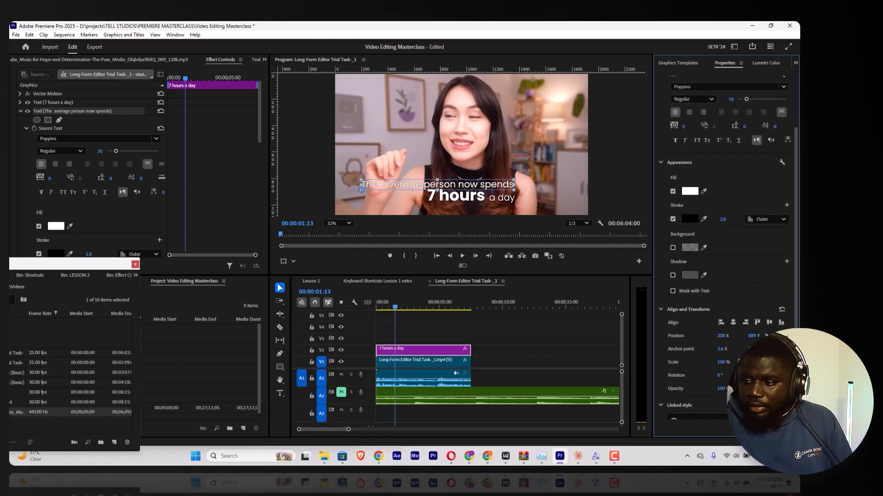
At the sequence start, set the "The average person now spends" layer's Position X to about -1099 and play the slide-in.
{"action": "key", "text": "Home"}
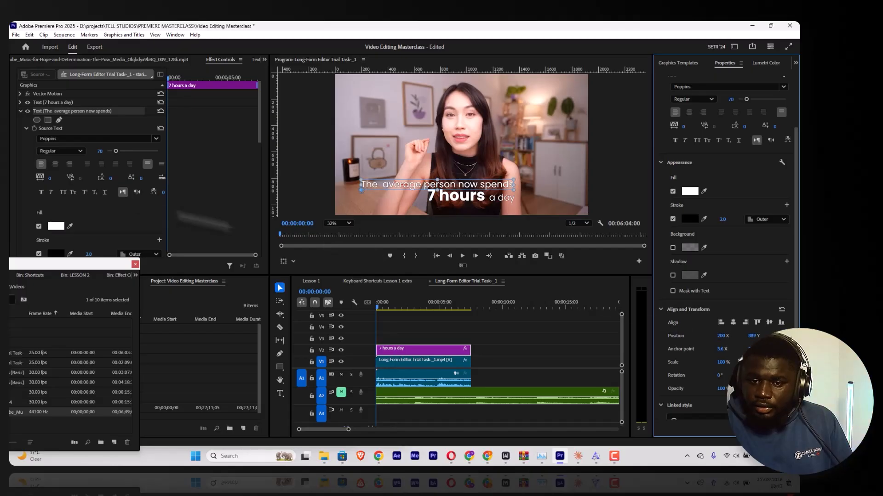
{"action": "scroll", "coordinate": [169, 163], "scroll_direction": "down", "scroll_amount": 6}
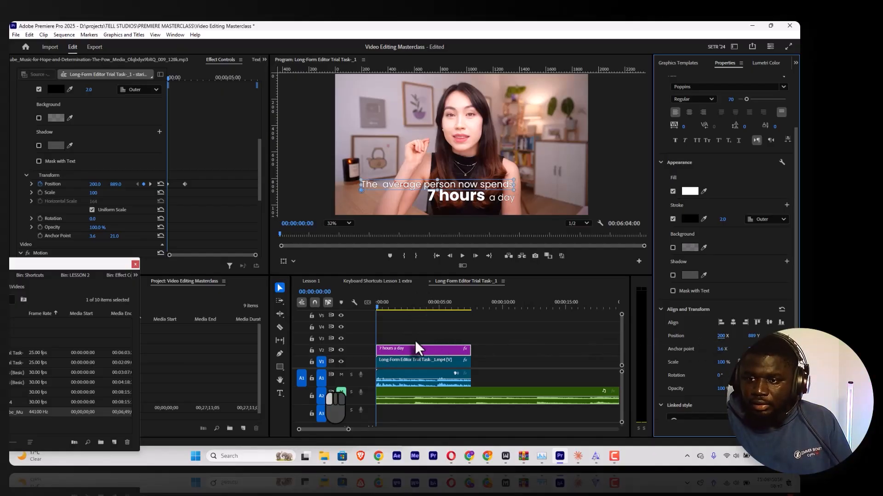
{"action": "key", "text": "ctrl+z"}
{"action": "key", "text": "ctrl+z"}
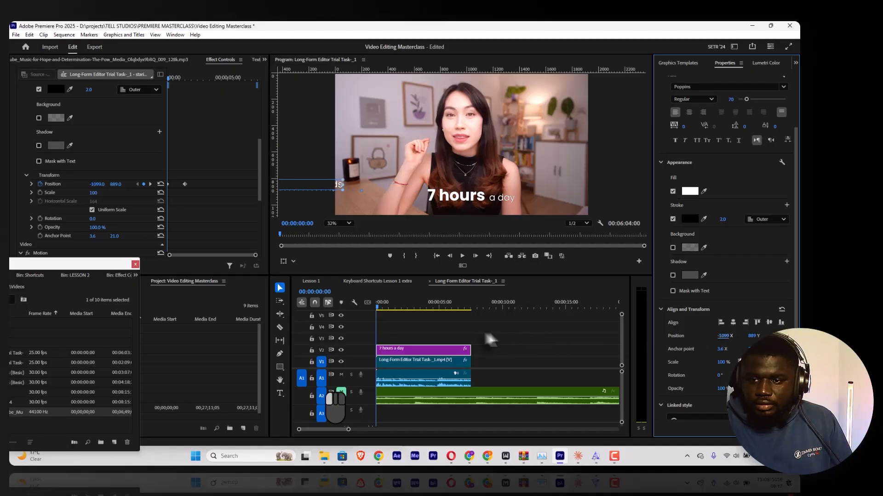
{"action": "key", "text": "space"}
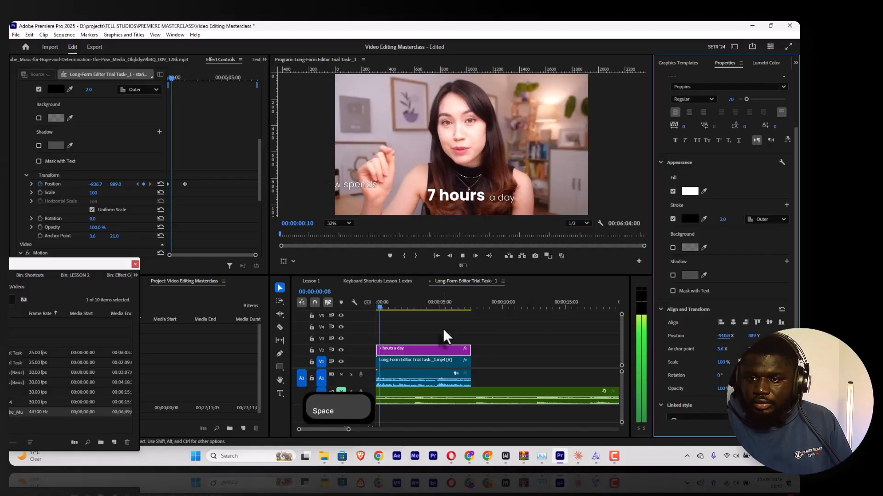
{"action": "key", "text": "space"}
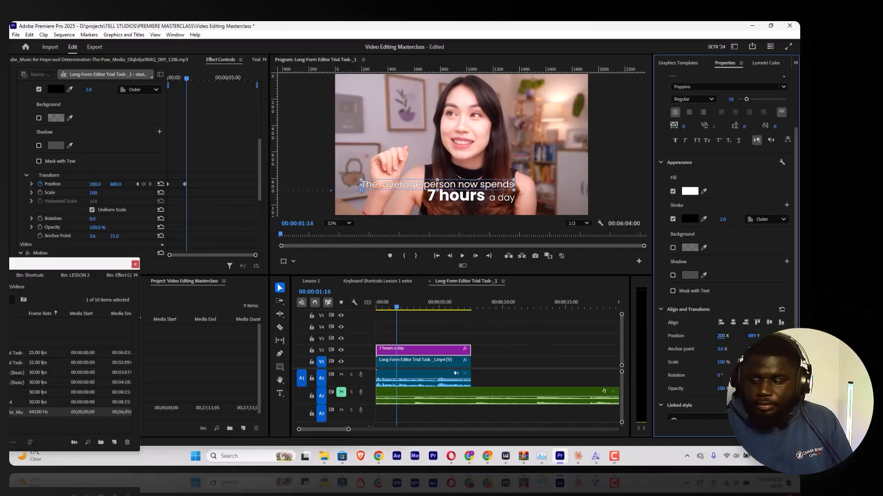
Ease the first line's ending Position keyframe through its velocity graph so the slide slows into place, and preview it.
{"action": "left_click_drag", "start_coordinate": [653, 308], "coordinate": [647, 300]}
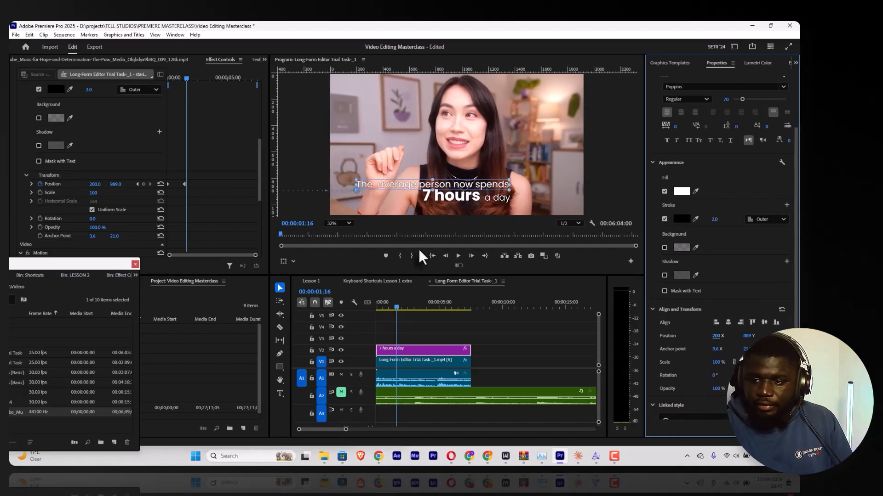
{"action": "left_click", "coordinate": [31, 184]}
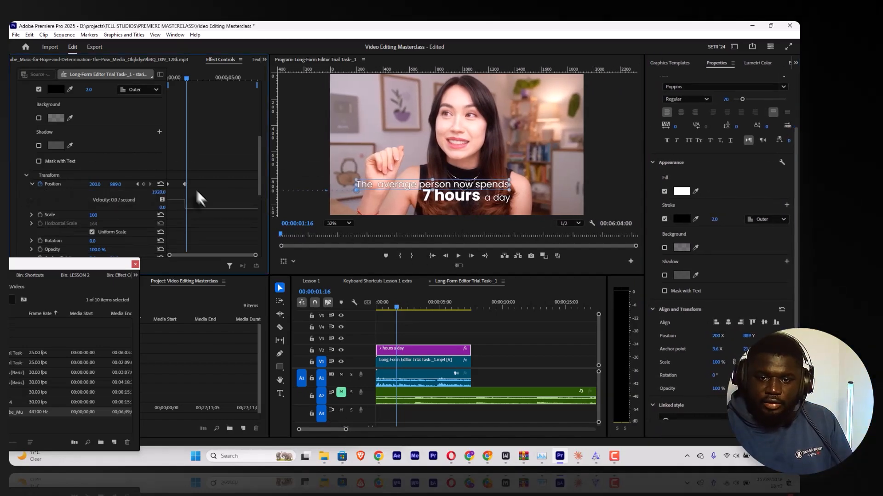
{"action": "right_click", "coordinate": [185, 185]}
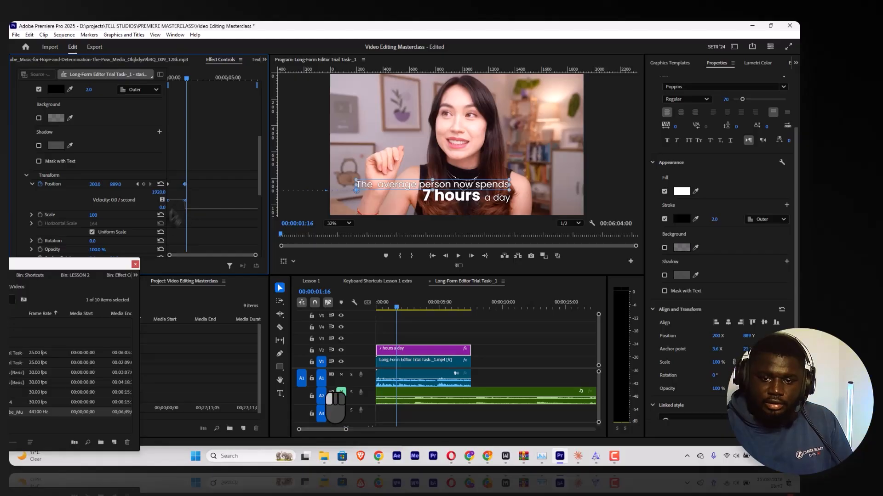
{"action": "left_click", "coordinate": [181, 216]}
{"action": "left_click_drag", "start_coordinate": [186, 81], "coordinate": [136, 74]}
{"action": "key", "text": "space"}
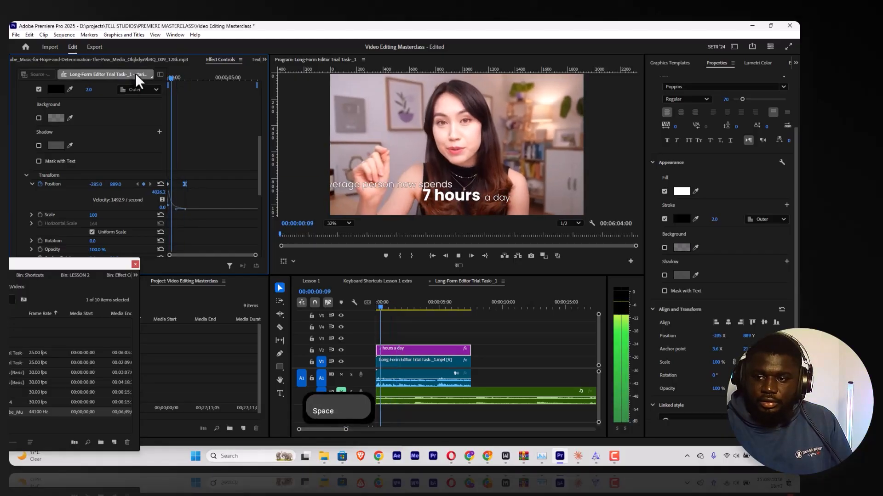
{"action": "key", "text": "space"}
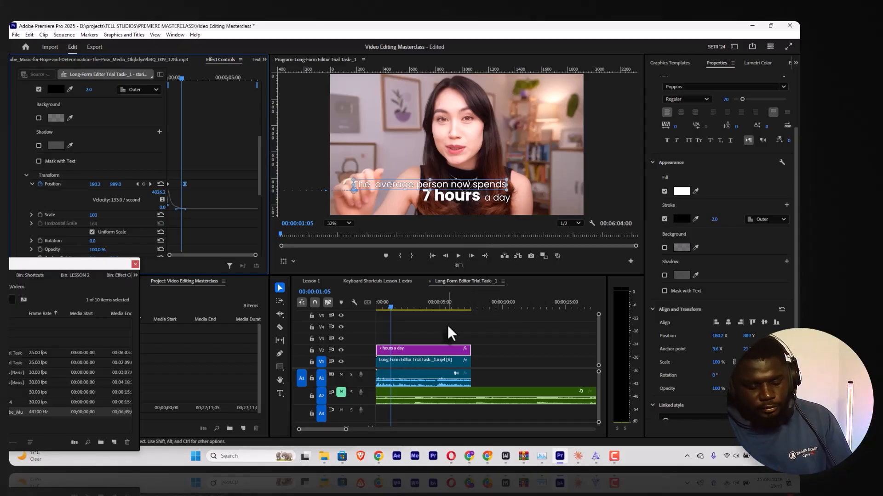
Ease the first line's starting Position keyframe in the velocity graph so the slide begins gradually, and replay it from the start.
{"action": "left_click", "coordinate": [422, 339]}
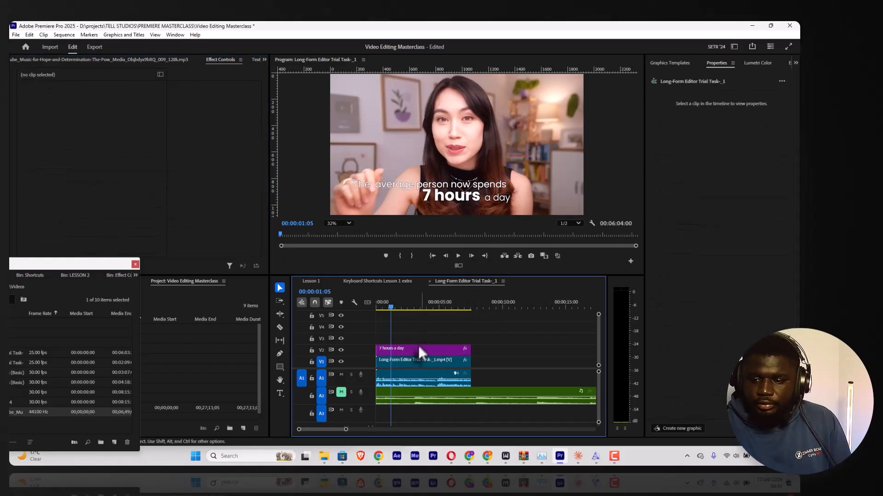
{"action": "left_click", "coordinate": [417, 348]}
{"action": "key", "text": "Home"}
{"action": "key", "text": "space"}
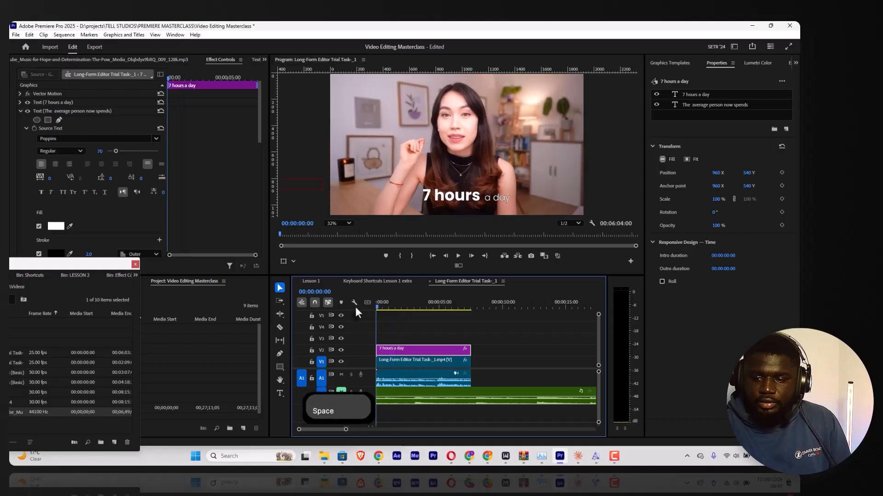
{"action": "key", "text": "space"}
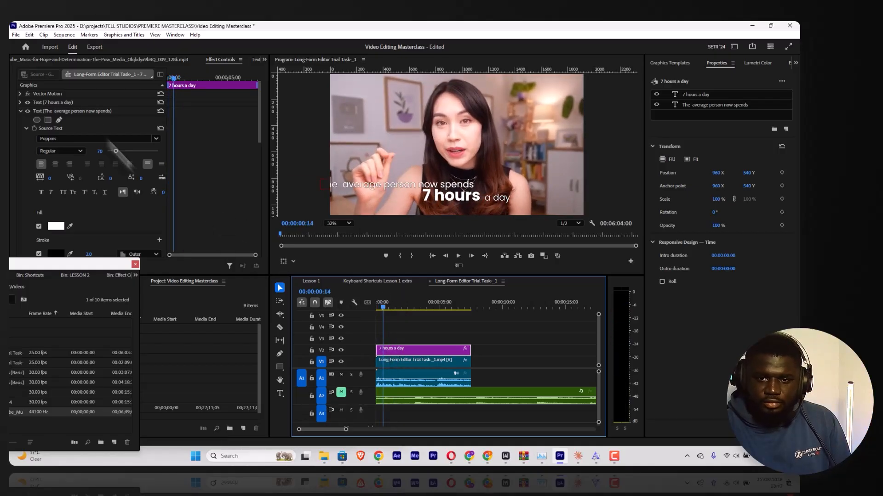
{"action": "scroll", "coordinate": [117, 197], "scroll_direction": "down", "scroll_amount": 6}
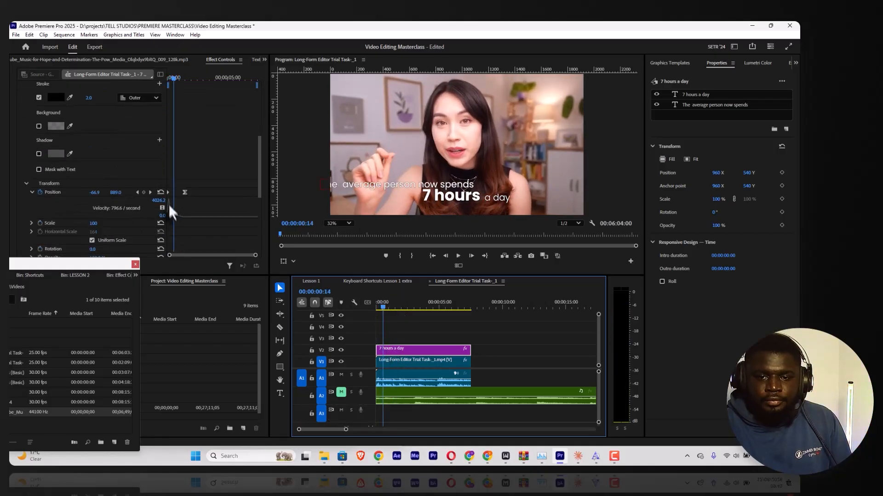
{"action": "left_click", "coordinate": [167, 200]}
{"action": "left_click", "coordinate": [169, 193]}
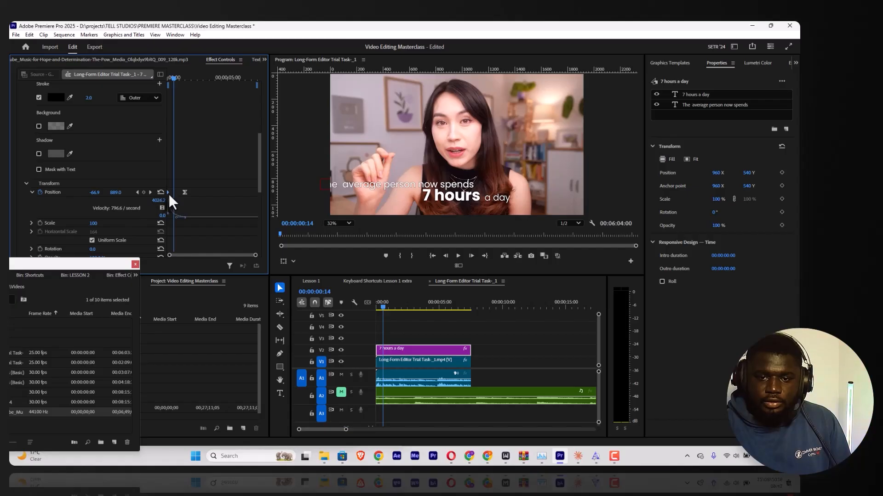
{"action": "left_click_drag", "start_coordinate": [169, 218], "coordinate": [182, 225]}
{"action": "key", "text": "space"}
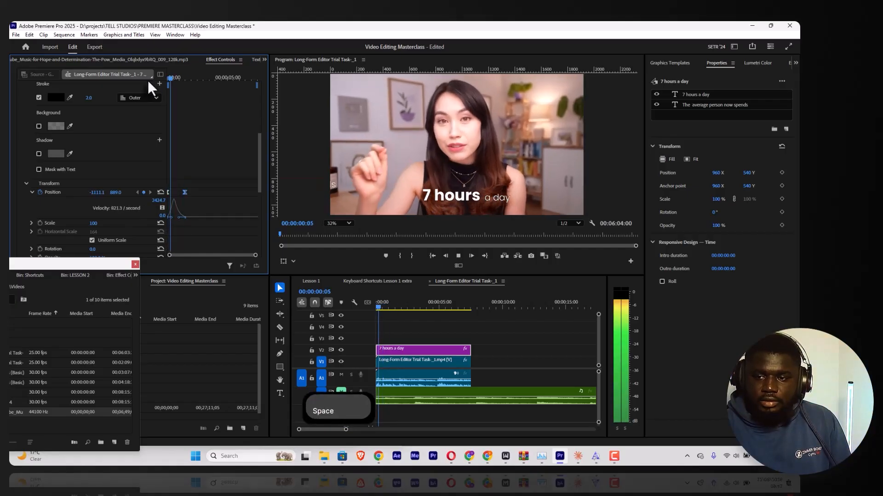
{"action": "key", "text": "space"}
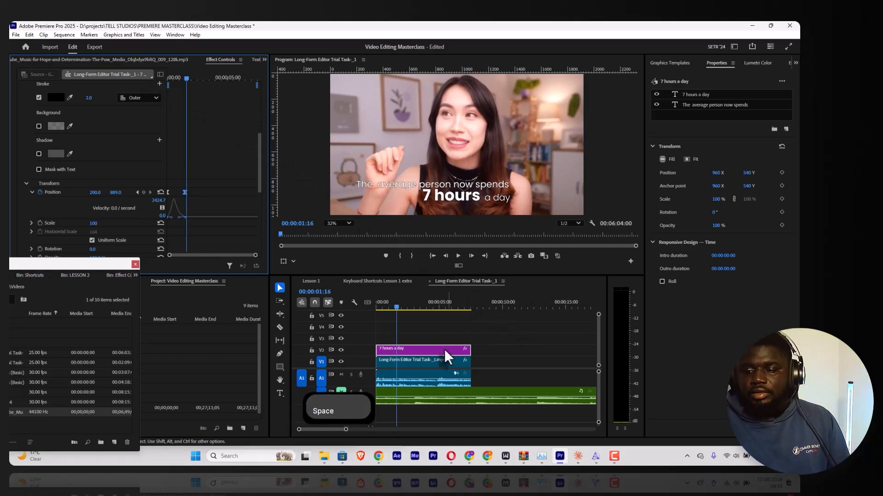
Select the "7 hours a day" text layer alone and add a Position keyframe to it at 00:00:02:21.
{"action": "left_click", "coordinate": [692, 95]}
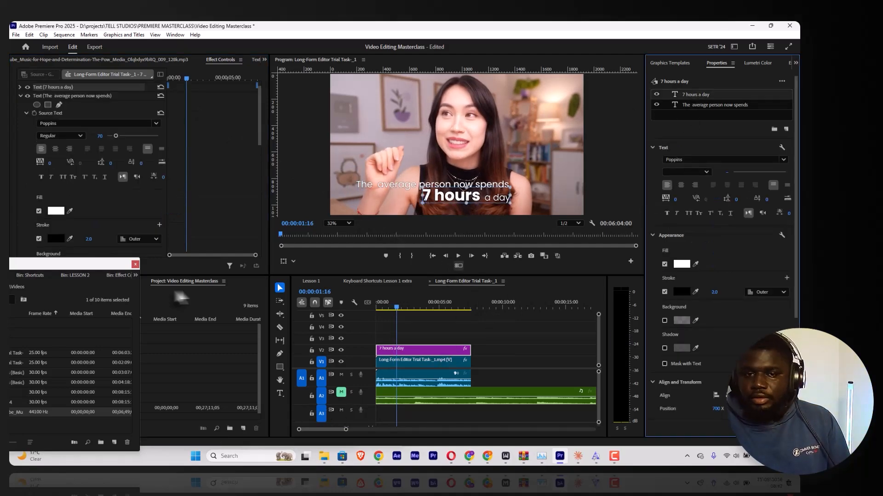
{"action": "scroll", "coordinate": [756, 337], "scroll_direction": "down", "scroll_amount": 2}
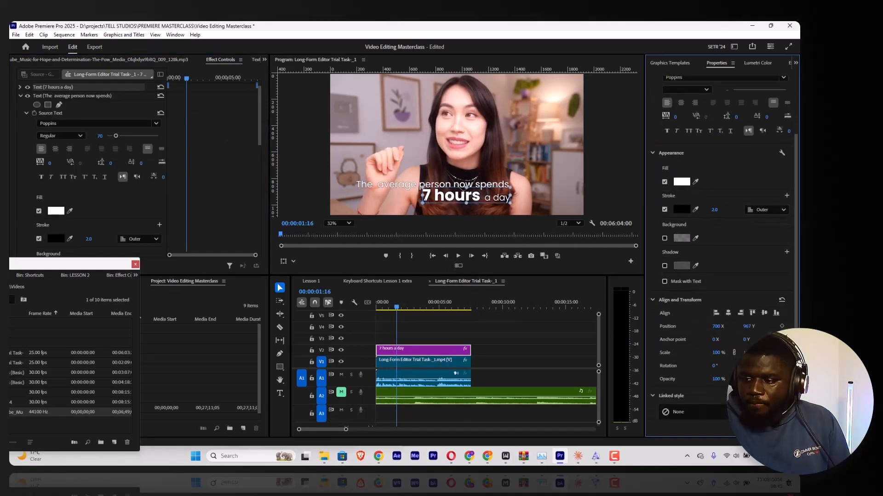
{"action": "key", "text": "space"}
{"action": "key", "text": "space"}
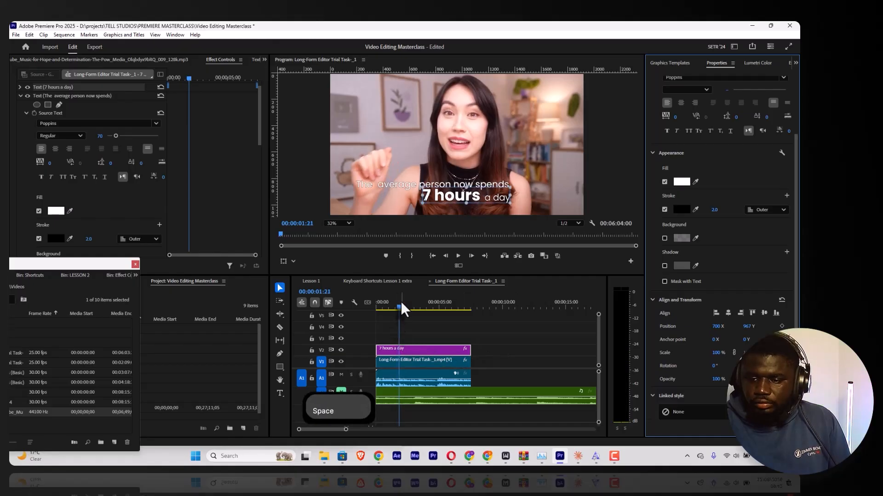
{"action": "left_click", "coordinate": [398, 301]}
{"action": "key", "text": "space"}
{"action": "key", "text": "space"}
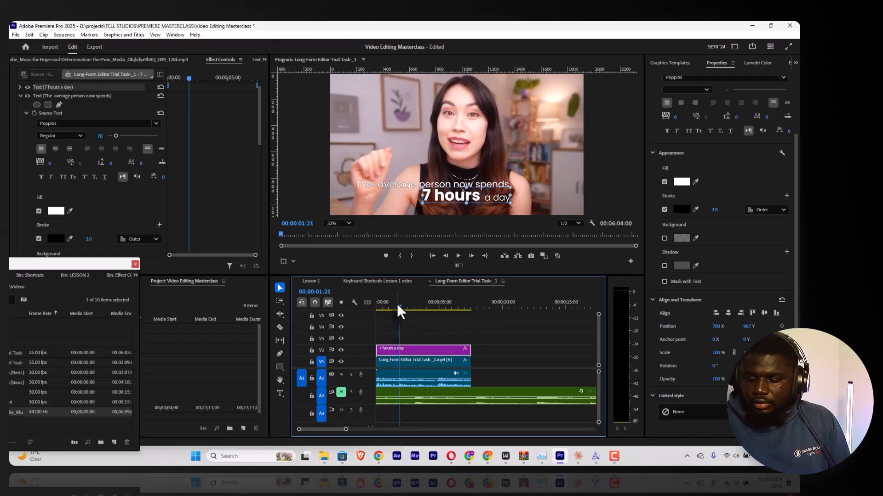
{"action": "key", "text": "space"}
{"action": "key", "text": "space"}
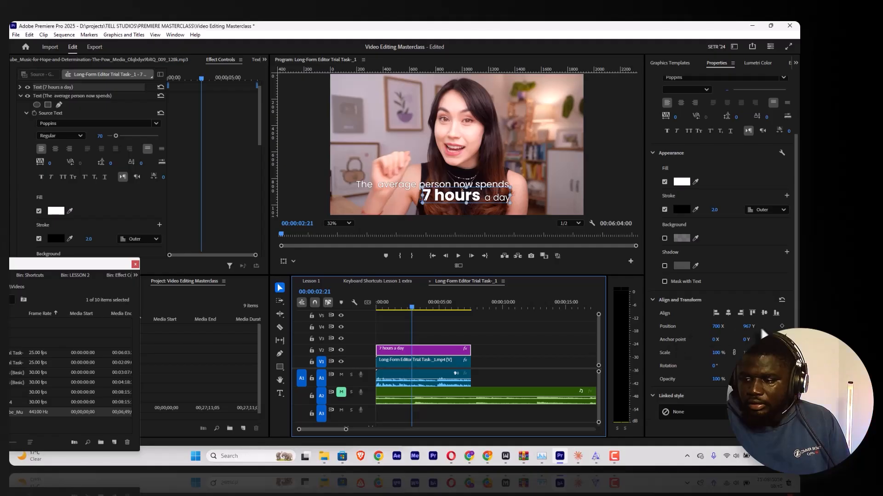
{"action": "left_click", "coordinate": [781, 326]}
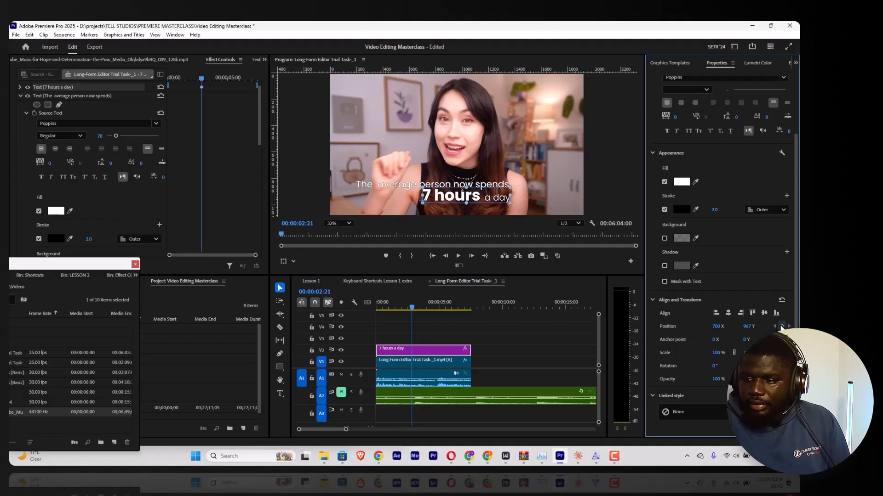
At 00:00:01:17, increase the "7 hours a day" layer's Position Y to place it below the frame, and preview its rise.
{"action": "left_click", "coordinate": [399, 305]}
{"action": "key", "text": "space"}
{"action": "key", "text": "space"}
{"action": "key", "text": "space"}
{"action": "key", "text": "space"}
{"action": "left_click_drag", "start_coordinate": [408, 307], "coordinate": [391, 304]}
{"action": "key", "text": "space"}
{"action": "key", "text": "space"}
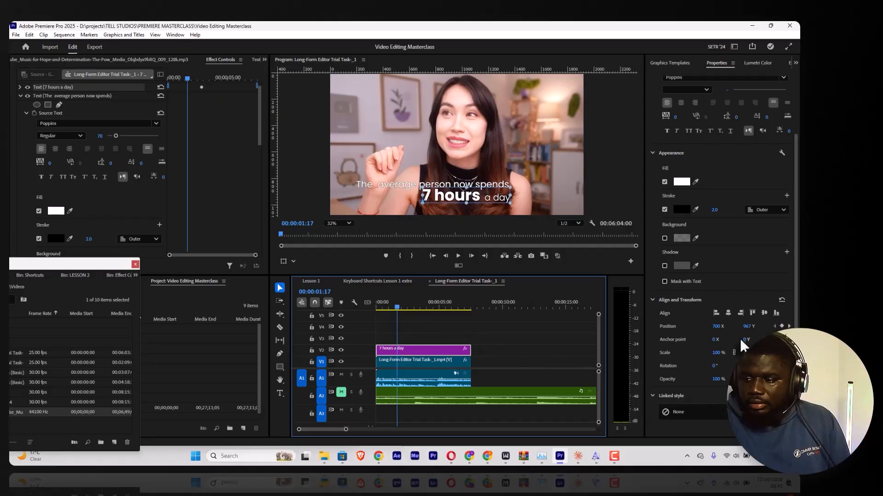
{"action": "left_click_drag", "start_coordinate": [746, 327], "coordinate": [771, 320]}
{"action": "key", "text": "space"}
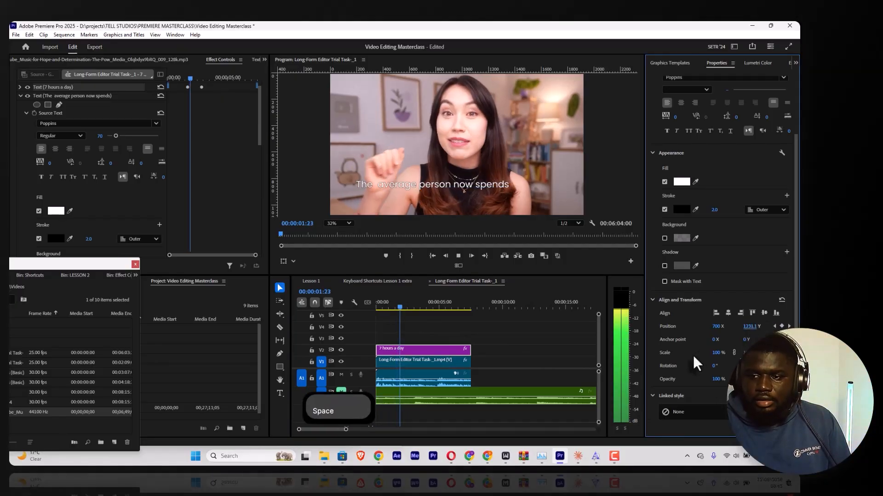
{"action": "key", "text": "space"}
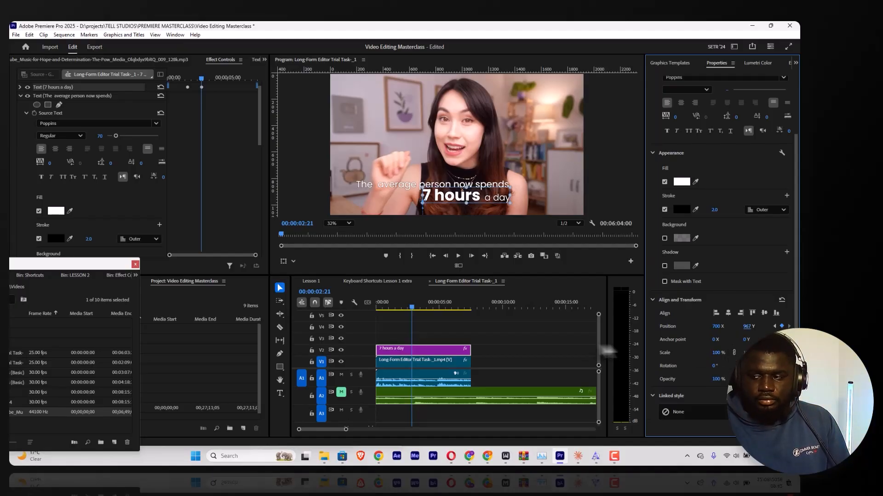
Collapse the "The average person now spends" layer's properties among the graphic's effect settings.
{"action": "scroll", "coordinate": [190, 206], "scroll_direction": "up", "scroll_amount": 2}
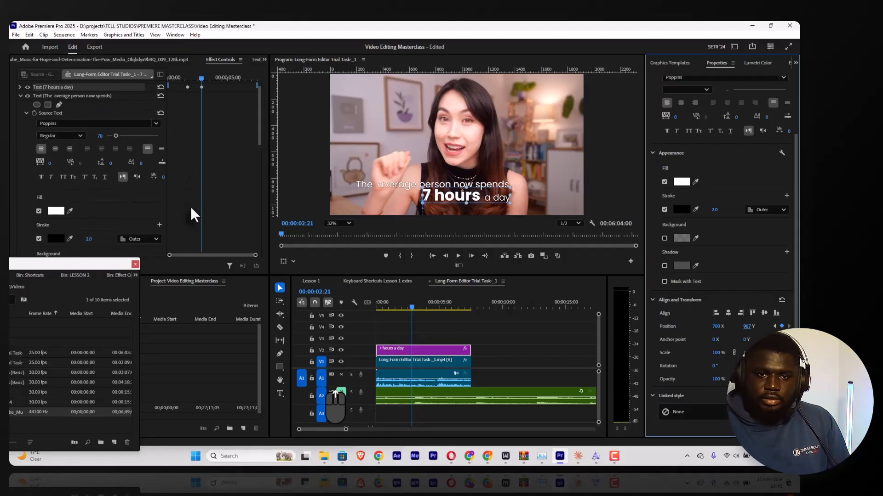
{"action": "left_click", "coordinate": [18, 111]}
{"action": "left_click", "coordinate": [81, 112]}
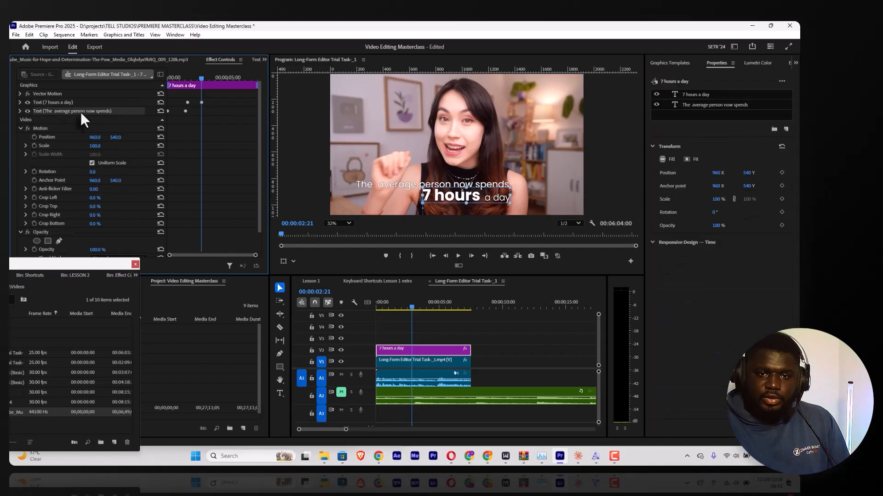
Expand the "7 hours a day" layer's properties in the graphic and show its Position velocity graph.
{"action": "left_click", "coordinate": [27, 112]}
{"action": "left_click", "coordinate": [27, 112]}
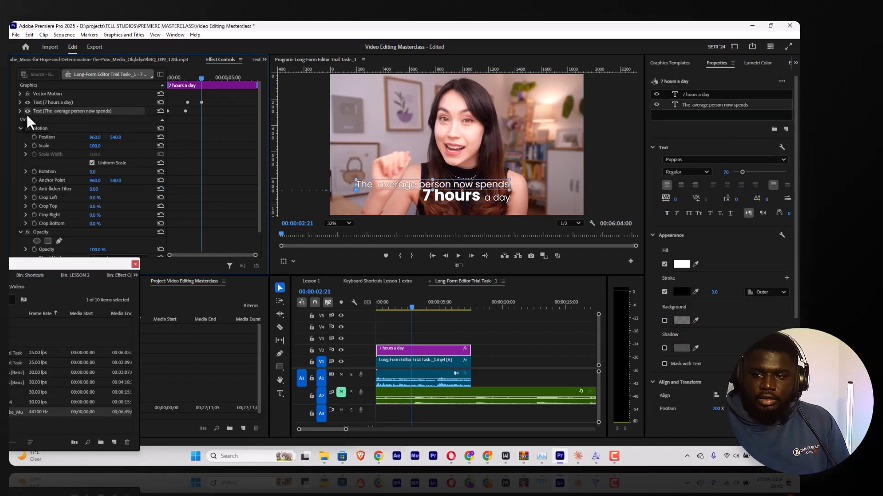
{"action": "left_click", "coordinate": [57, 101]}
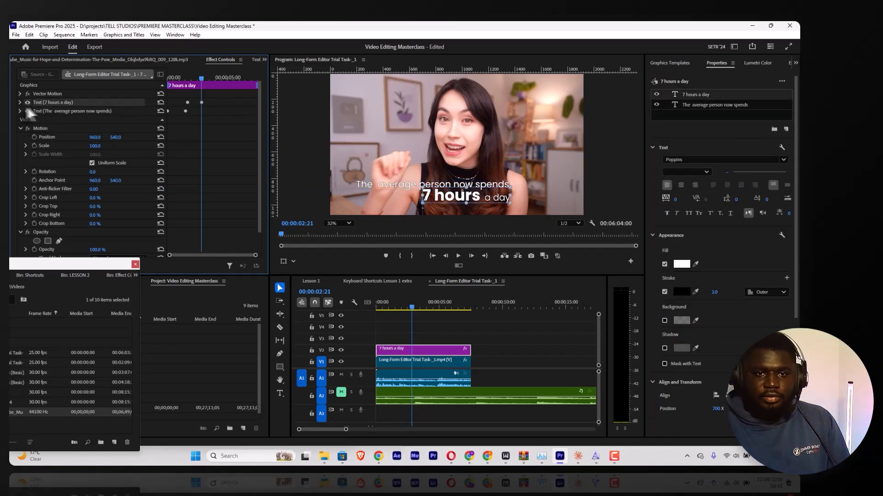
{"action": "left_click", "coordinate": [19, 105]}
{"action": "left_click", "coordinate": [19, 102]}
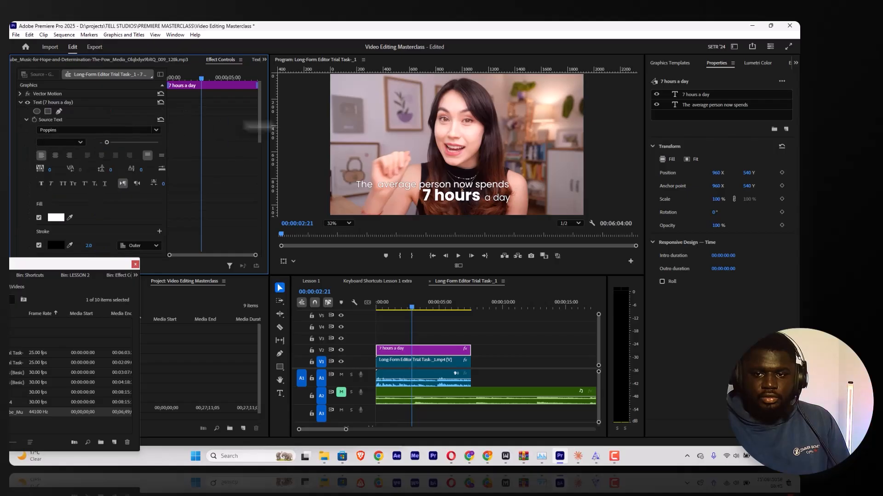
{"action": "left_click_drag", "start_coordinate": [262, 120], "coordinate": [259, 198]}
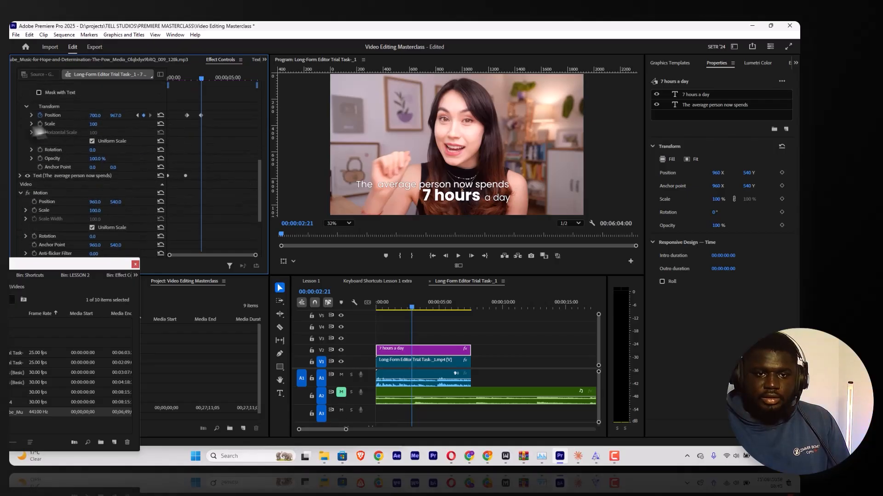
{"action": "left_click", "coordinate": [31, 115]}
Ease both Position keyframes of the "7 hours a day" layer in the velocity graph and preview its rise.
{"action": "left_click", "coordinate": [201, 116]}
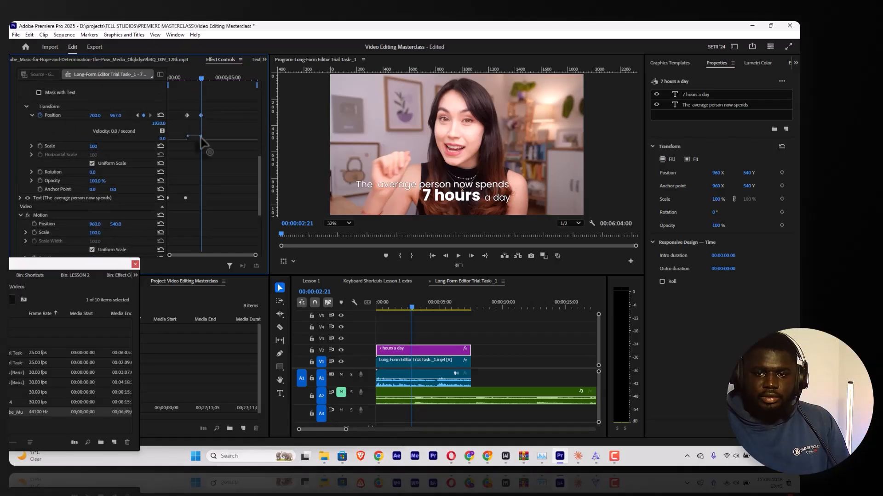
{"action": "left_click_drag", "start_coordinate": [188, 133], "coordinate": [192, 142]}
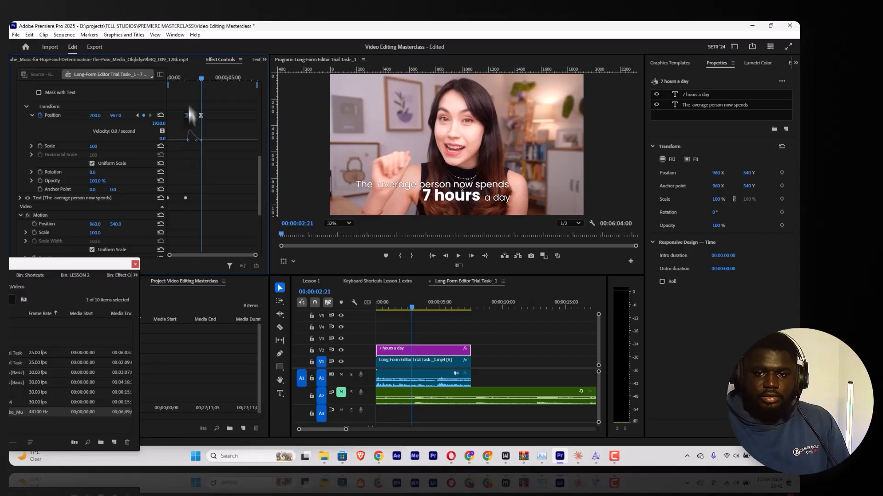
{"action": "left_click", "coordinate": [180, 74]}
{"action": "key", "text": "space"}
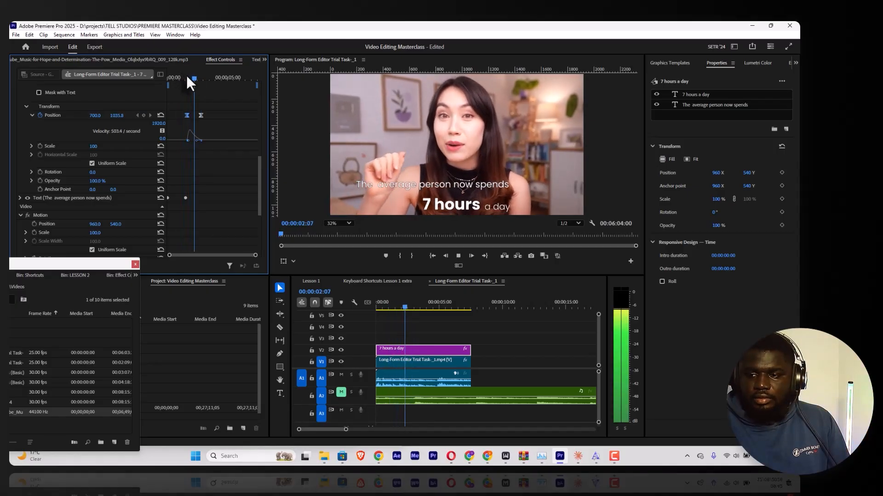
{"action": "key", "text": "space"}
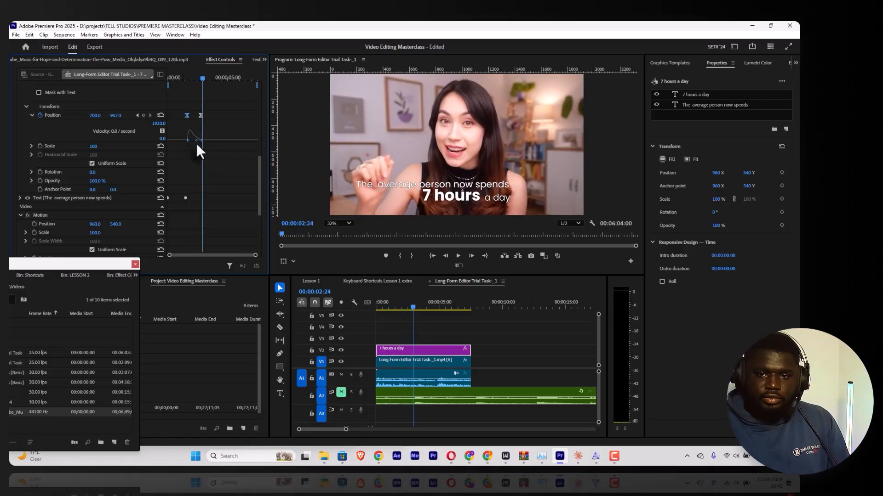
Stretch the ending Position keyframe's ease back toward the starting keyframe so the layer slows down gradually, and replay the motion.
{"action": "left_click_drag", "start_coordinate": [196, 143], "coordinate": [187, 141]}
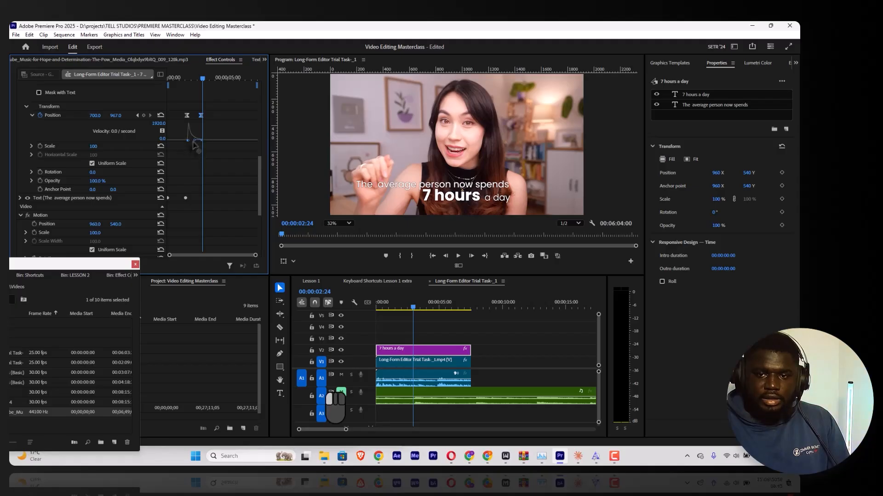
{"action": "left_click", "coordinate": [184, 73]}
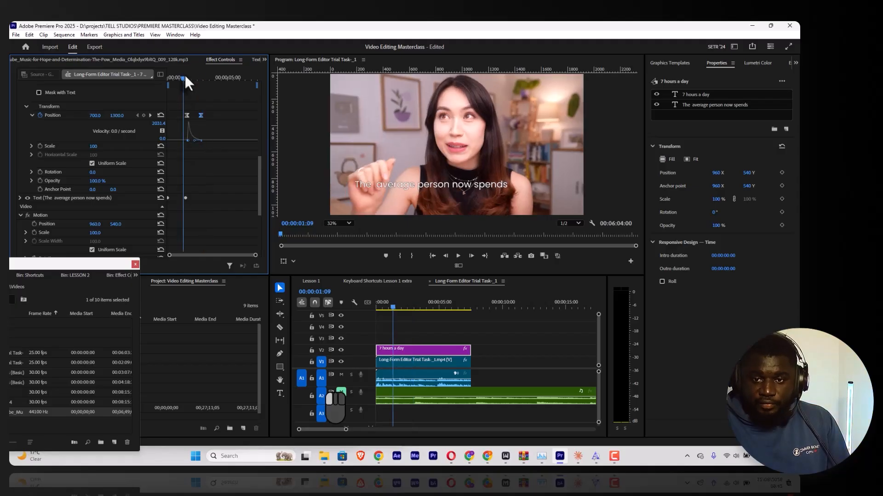
{"action": "key", "text": "space"}
{"action": "key", "text": "space"}
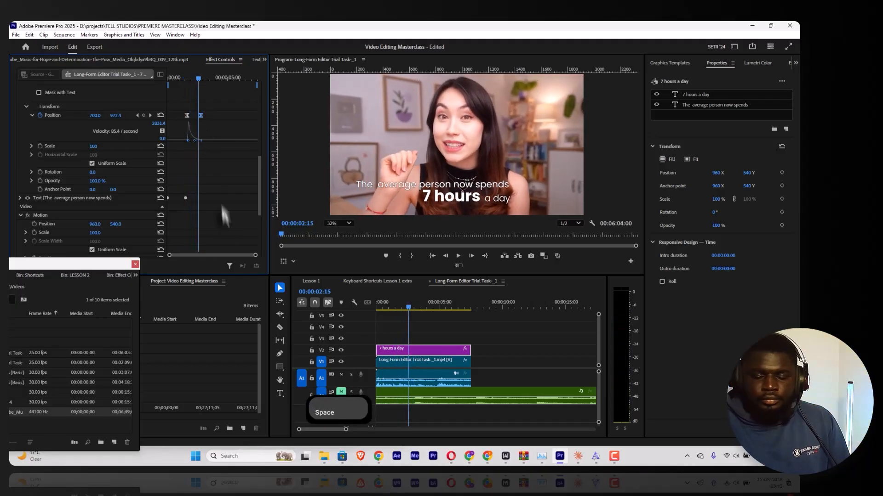
Move the "7 hours a day" layer's ending Position keyframe earlier to speed up its rise, and preview the timing.
{"action": "left_click_drag", "start_coordinate": [201, 116], "coordinate": [195, 116]}
{"action": "left_click", "coordinate": [184, 76]}
{"action": "key", "text": "space"}
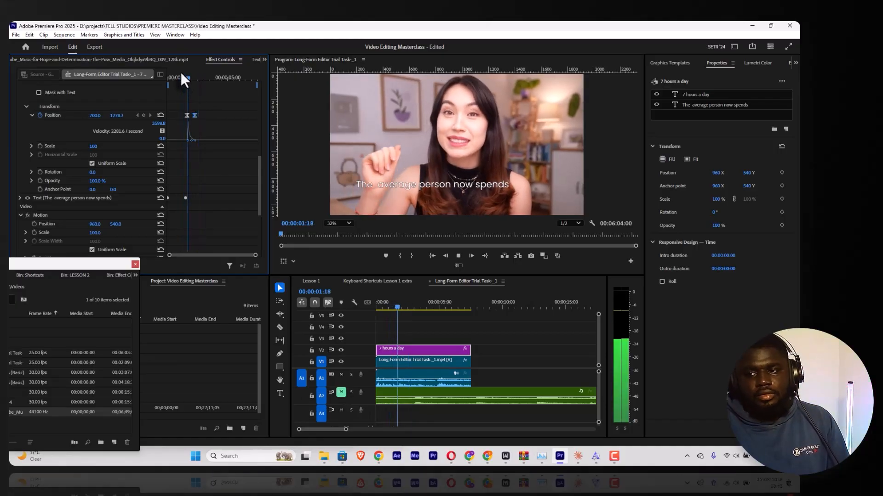
{"action": "key", "text": "space"}
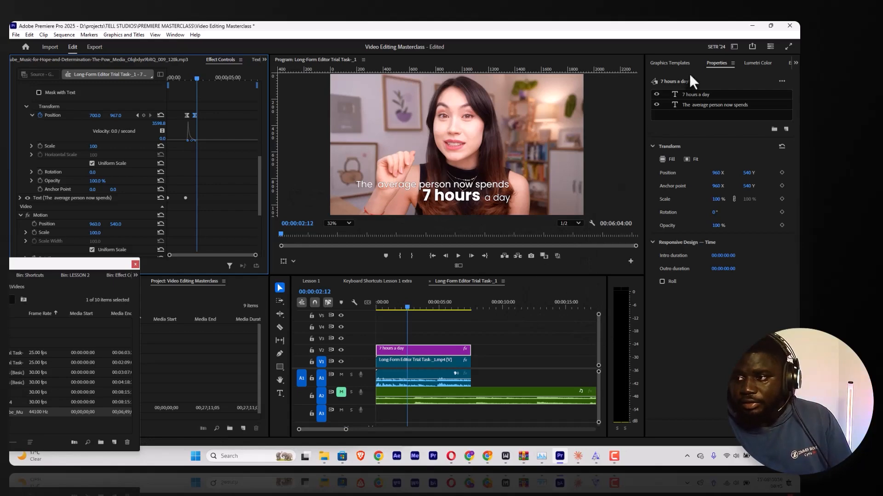
{"action": "key", "text": "space"}
Try to duplicate the "7 hours a day" text layer inside the graphic.
{"action": "left_click", "coordinate": [694, 93]}
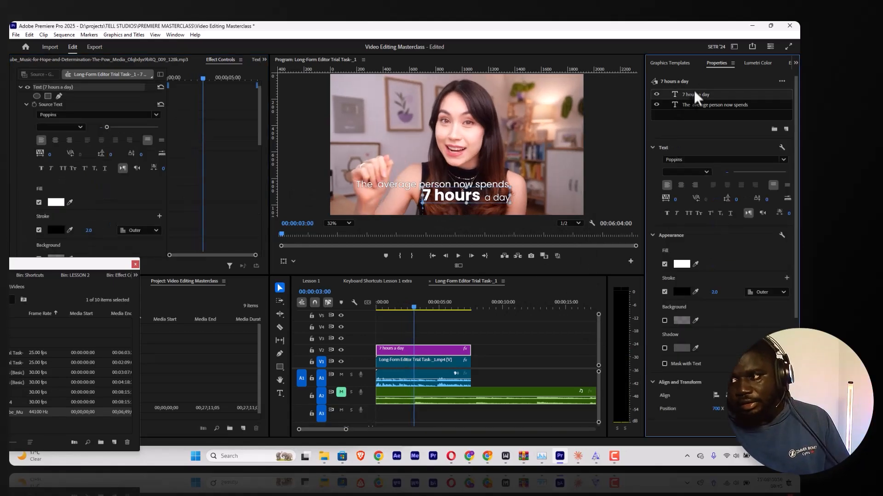
{"action": "key", "text": "ctrl+d"}
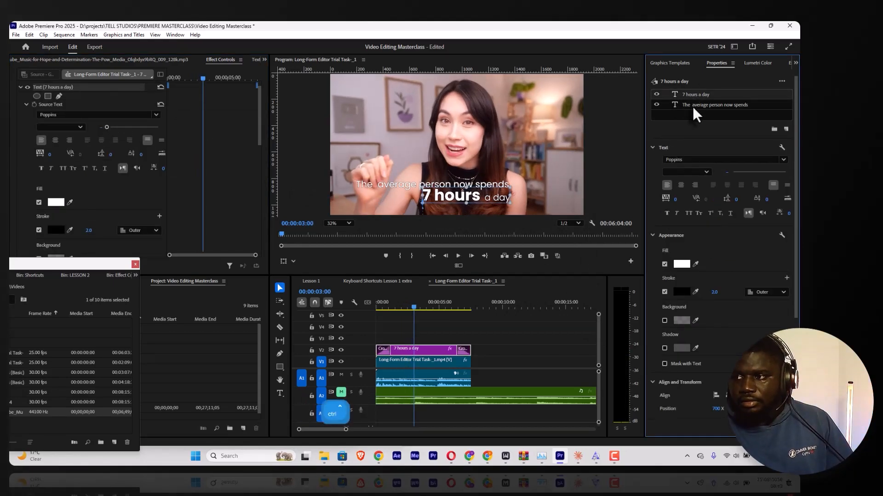
{"action": "key", "text": "ctrl+s"}
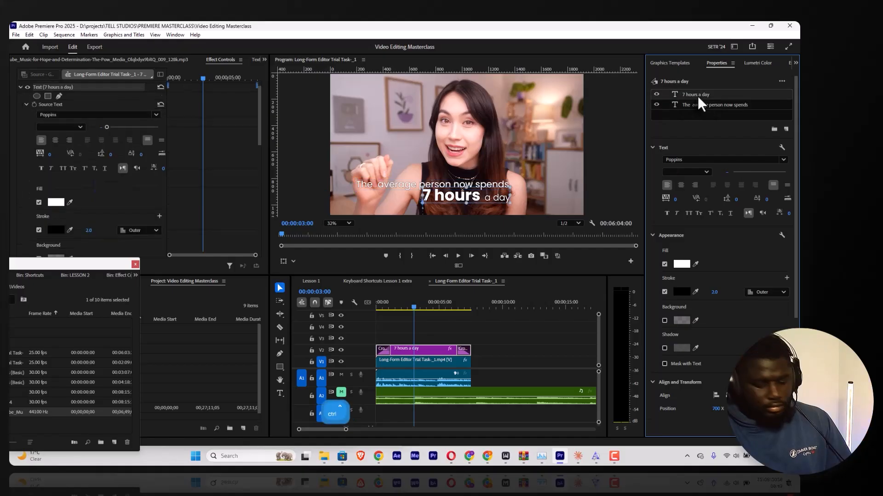
{"action": "key", "text": "ctrl+d"}
{"action": "key", "text": "alt"}
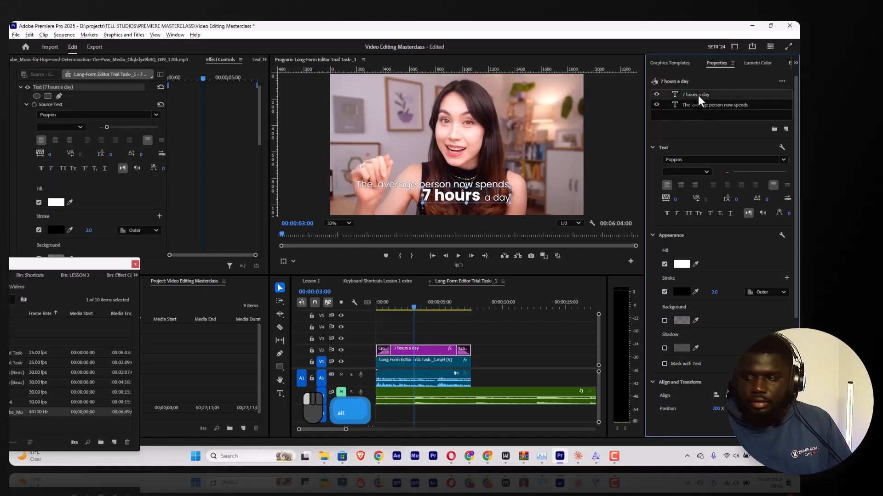
{"action": "left_click_drag", "start_coordinate": [698, 95], "coordinate": [698, 112]}
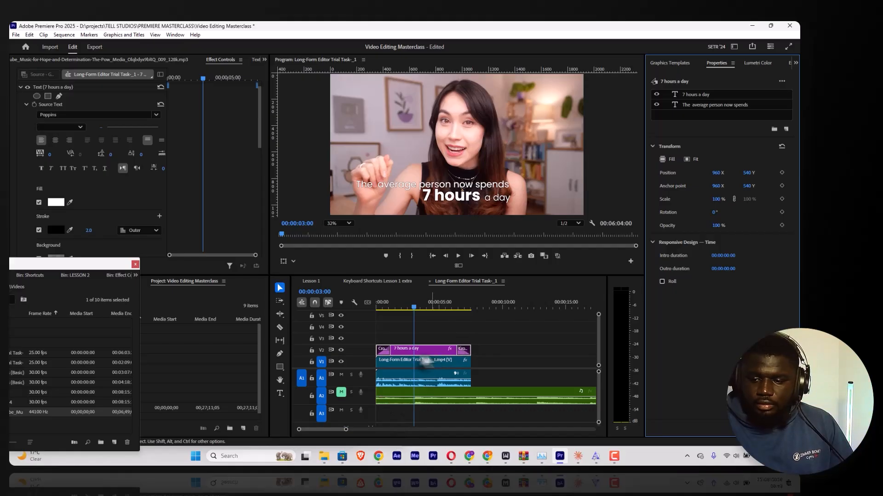
Remove the transitions from the end and start of the graphic clip on V2, keeping the graphic itself.
{"action": "left_click", "coordinate": [463, 347]}
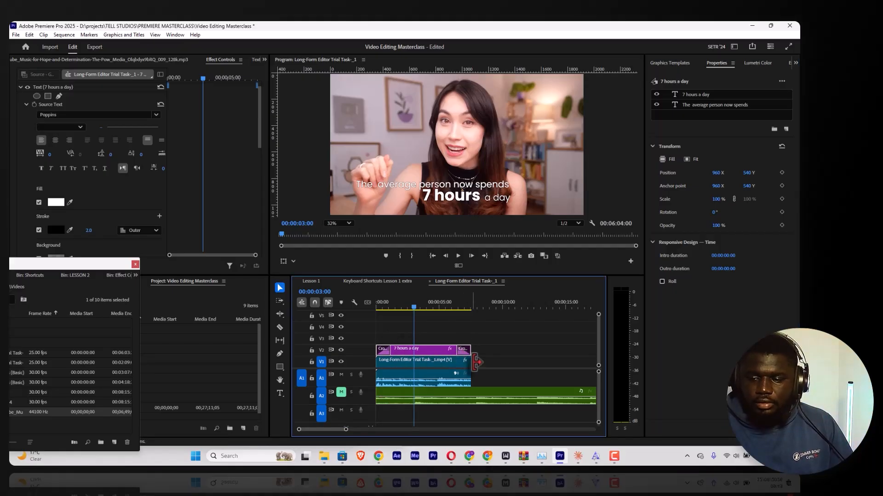
{"action": "key", "text": "BackSpace"}
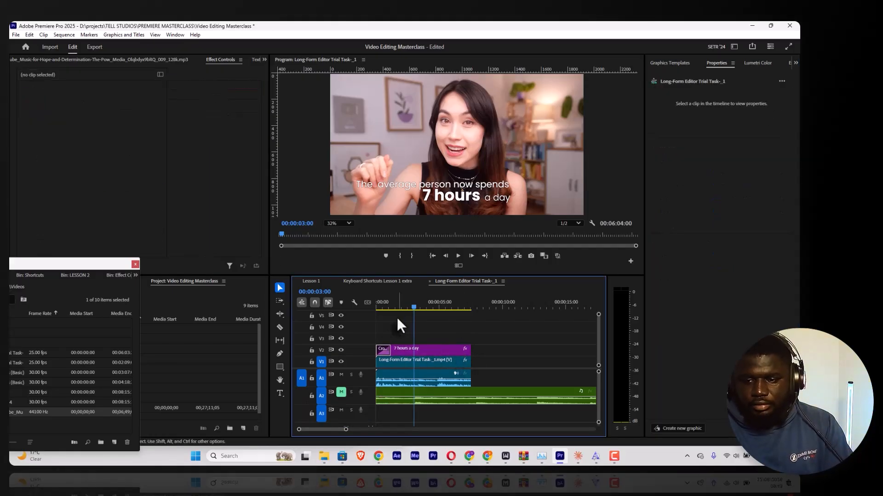
{"action": "left_click", "coordinate": [387, 346]}
{"action": "key", "text": "BackSpace"}
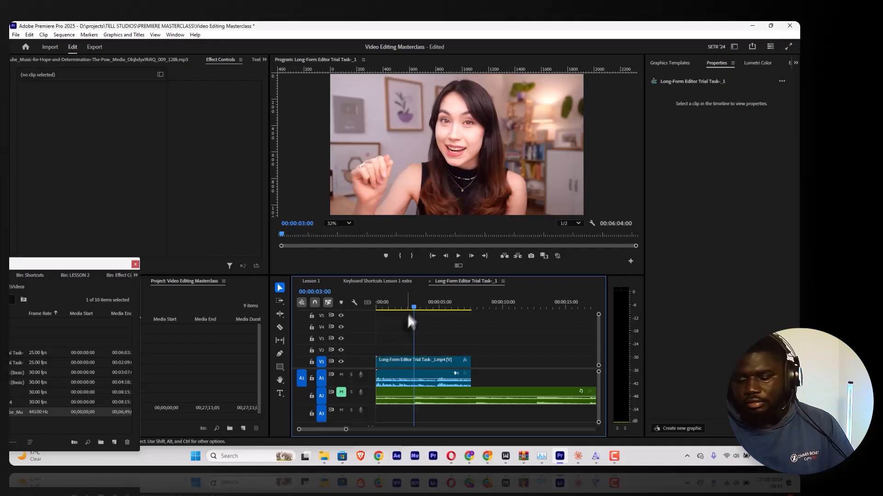
{"action": "key", "text": "ctrl+z"}
{"action": "left_click", "coordinate": [387, 346]}
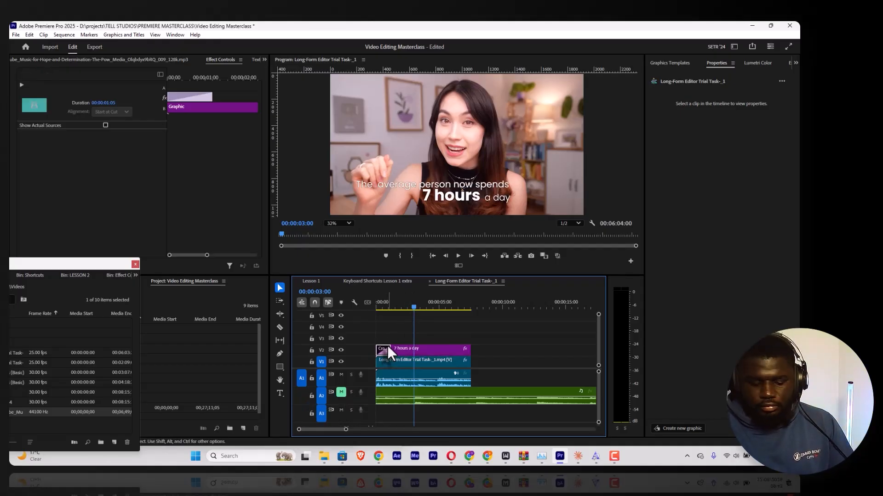
{"action": "key", "text": "BackSpace"}
Play the sequence from the start to review both caption lines sliding in.
{"action": "key", "text": "Home"}
{"action": "key", "text": "space"}
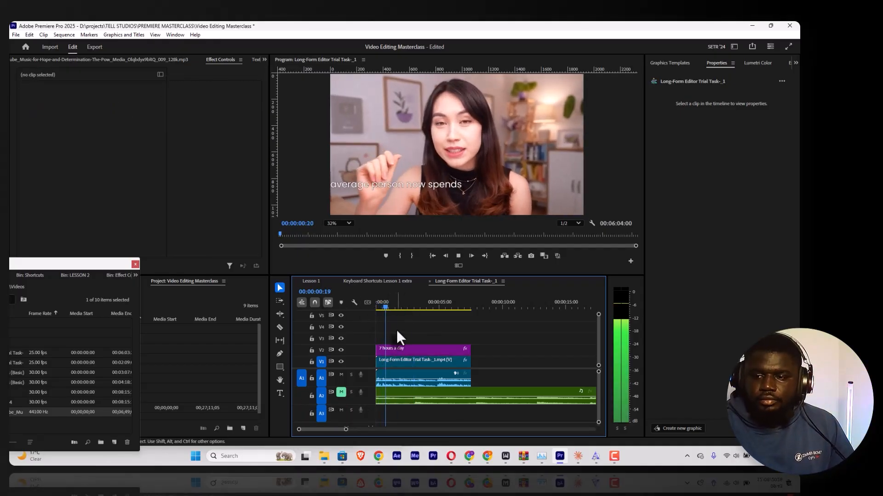
{"action": "key", "text": "space"}
{"action": "key", "text": "space"}
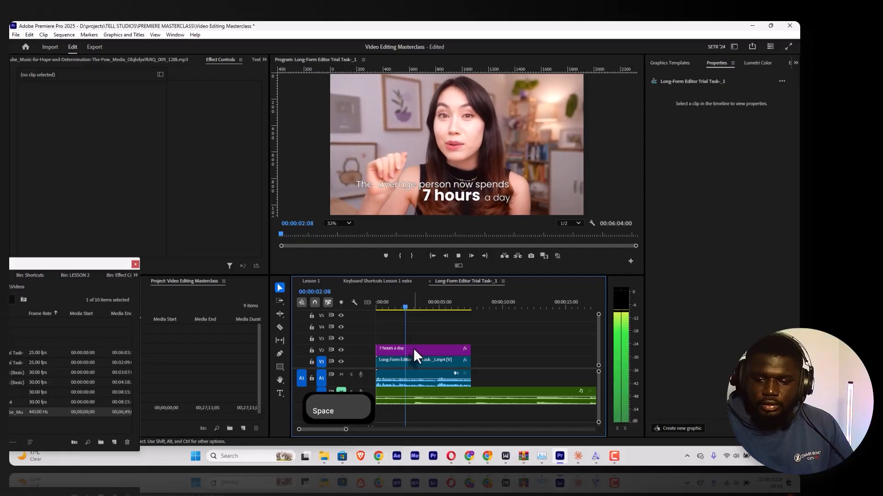
{"action": "key", "text": "space"}
Add a third text layer reading "staring at their screens" to the same graphic, below "7 hours a day".
{"action": "left_click", "coordinate": [419, 360]}
{"action": "left_click", "coordinate": [404, 344]}
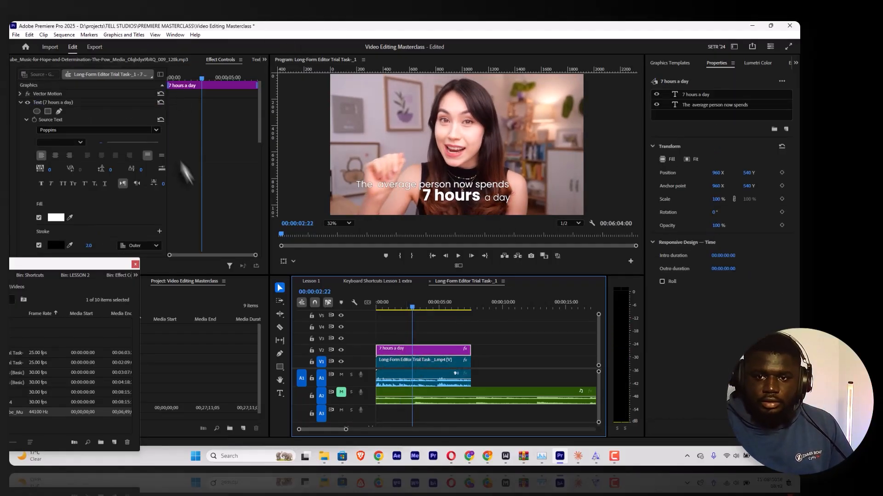
{"action": "left_click", "coordinate": [279, 393]}
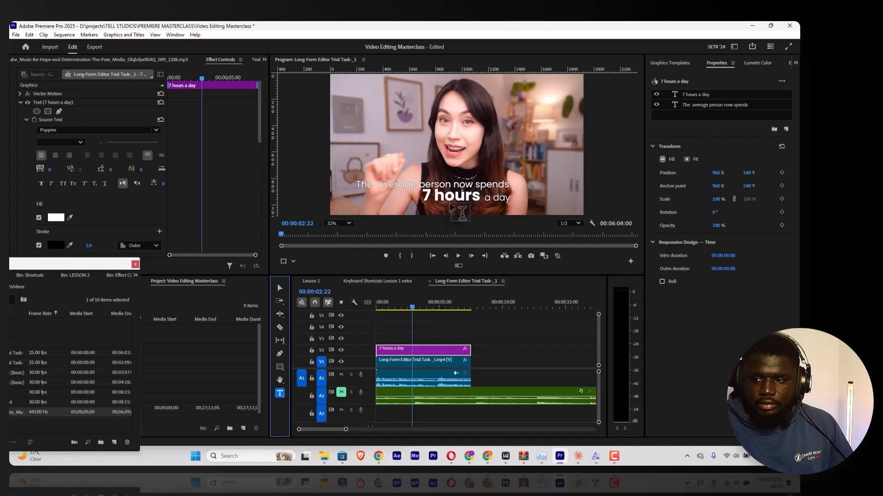
{"action": "left_click", "coordinate": [395, 352]}
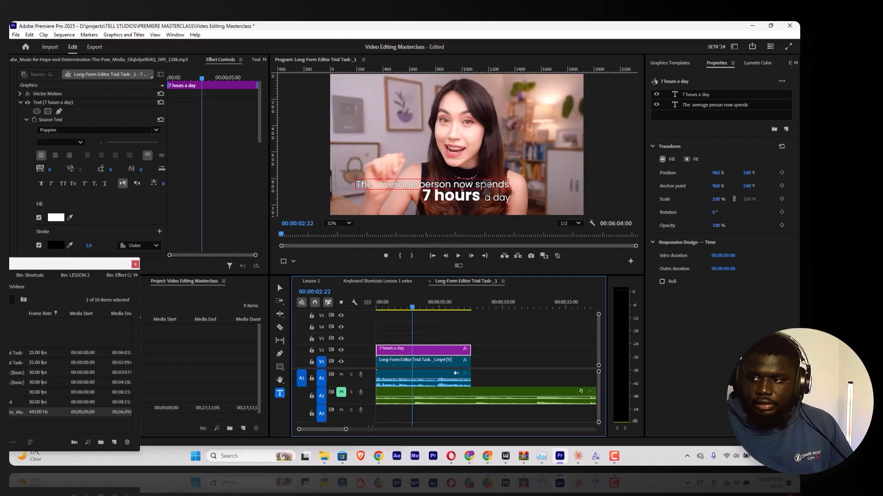
{"action": "left_click", "coordinate": [478, 221]}
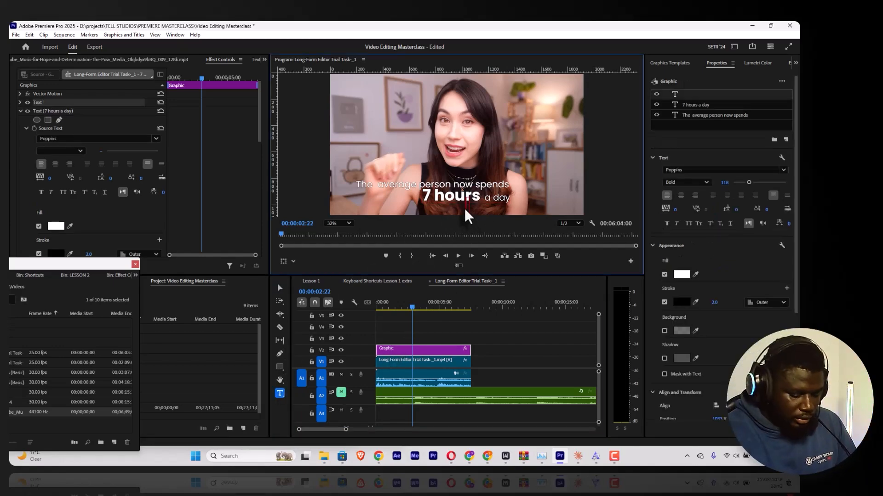
{"action": "type", "text": "staring a"}
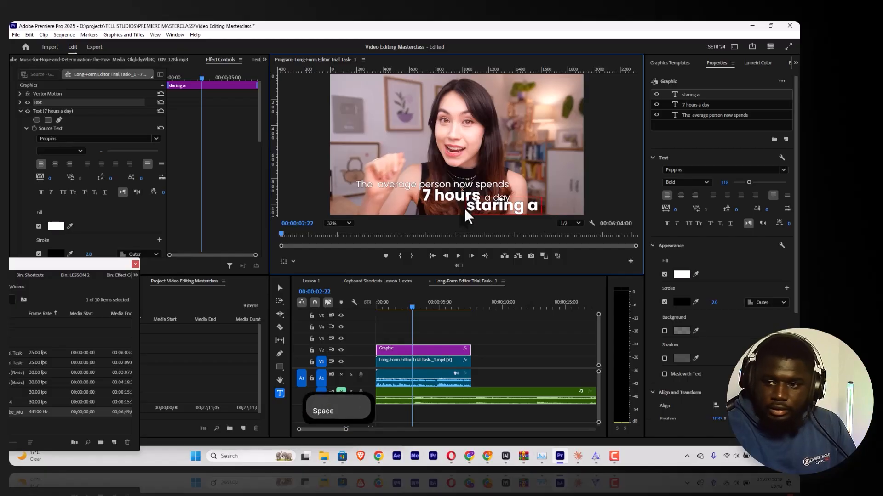
{"action": "type", "text": "t t"}
{"action": "key", "text": "BackSpace"}
{"action": "key", "text": "BackSpace"}
{"action": "type", "text": "t their screens"}
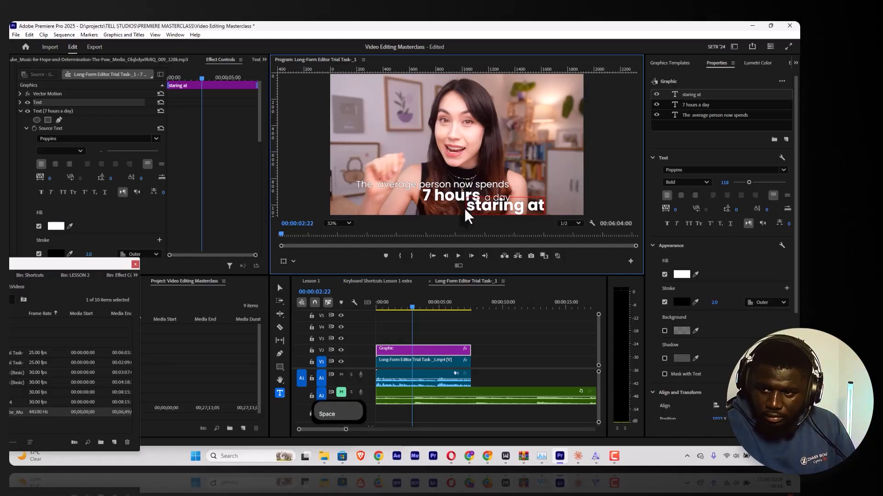
{"action": "key", "text": "Escape"}
Set the "staring at their screens" text to font size 70 and the Regular style, matching the first caption line.
{"action": "left_click_drag", "start_coordinate": [724, 184], "coordinate": [694, 184]}
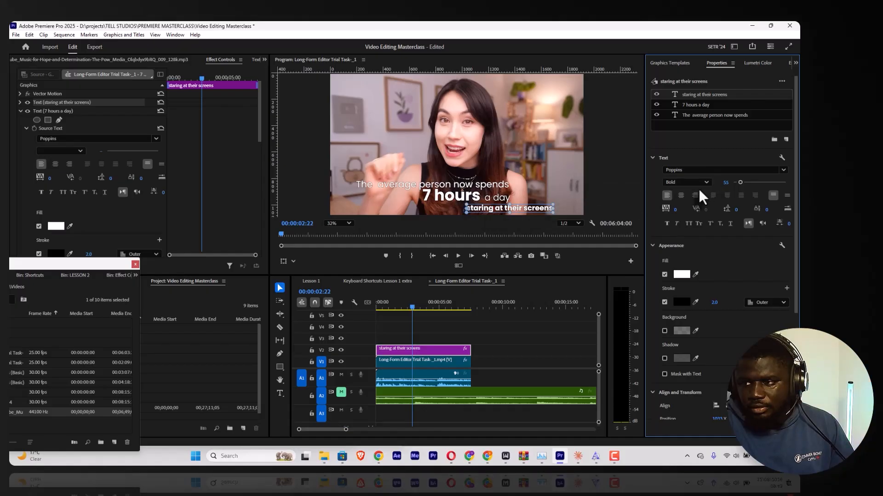
{"action": "left_click", "coordinate": [484, 183]}
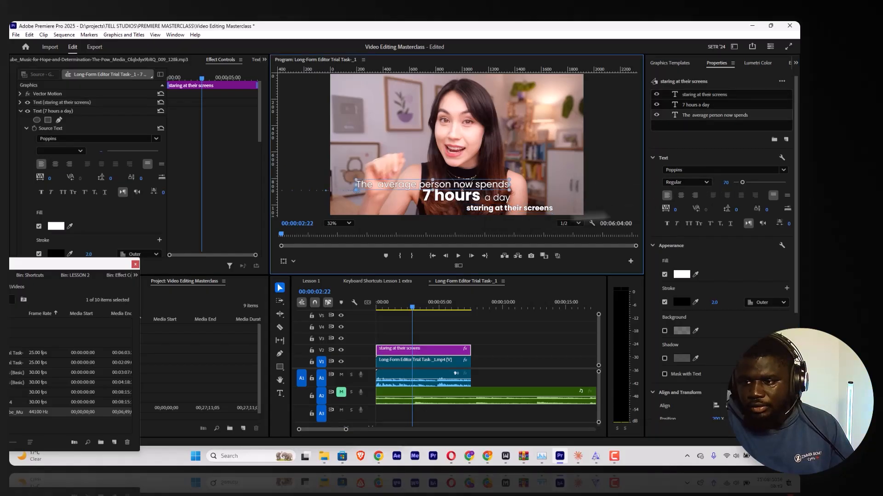
{"action": "left_click", "coordinate": [547, 208]}
{"action": "left_click", "coordinate": [720, 182]}
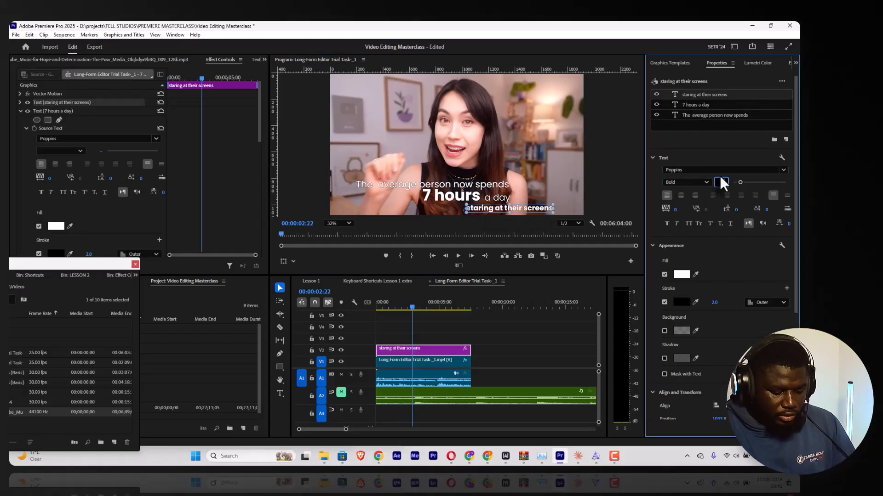
{"action": "type", "text": "70"}
{"action": "key", "text": "Return"}
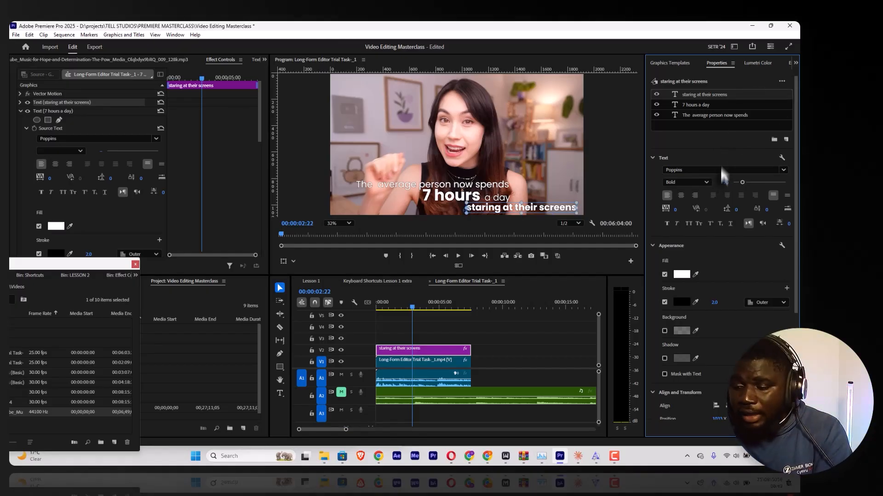
{"action": "left_click", "coordinate": [691, 183]}
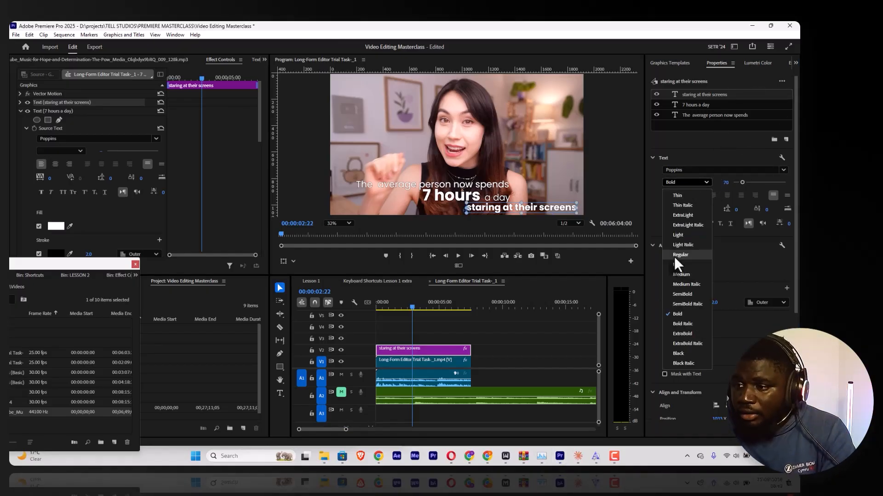
{"action": "left_click", "coordinate": [680, 255]}
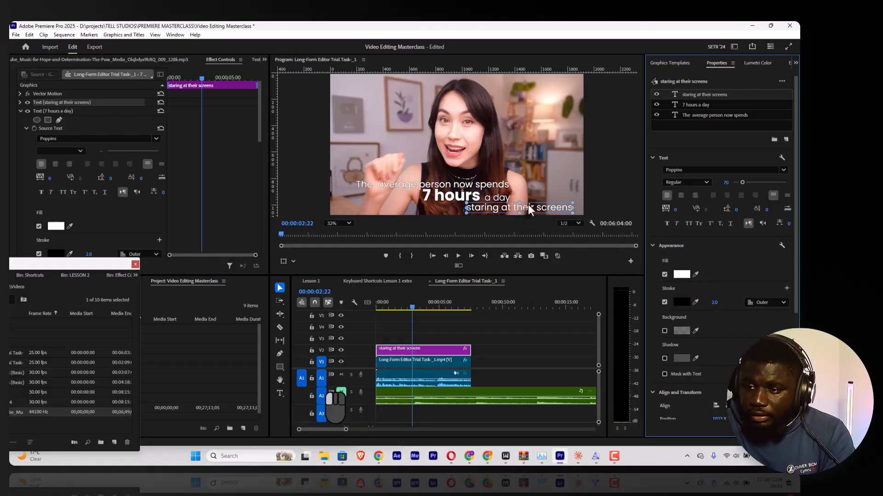
Try smaller sizes for "staring at their screens", restore size 70, and place it beneath "7 hours a day" at about 599, 1045.
{"action": "left_click_drag", "start_coordinate": [527, 204], "coordinate": [500, 200]}
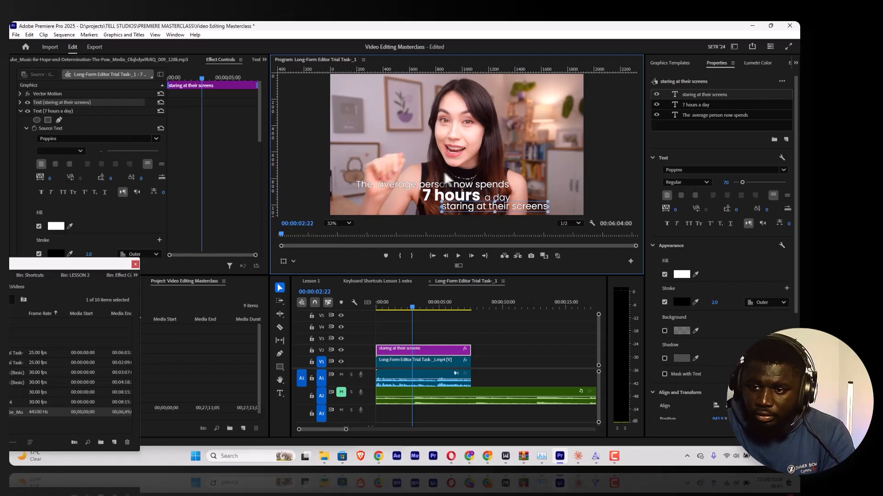
{"action": "left_click", "coordinate": [444, 184]}
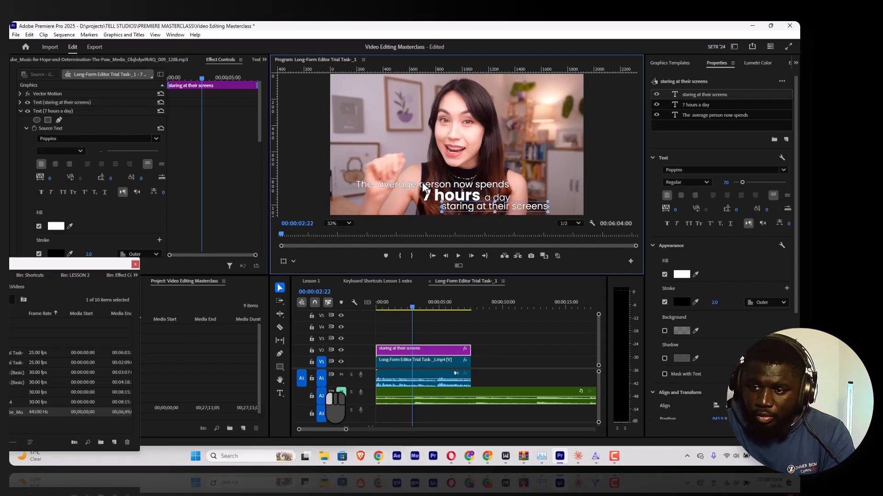
{"action": "left_click", "coordinate": [518, 207]}
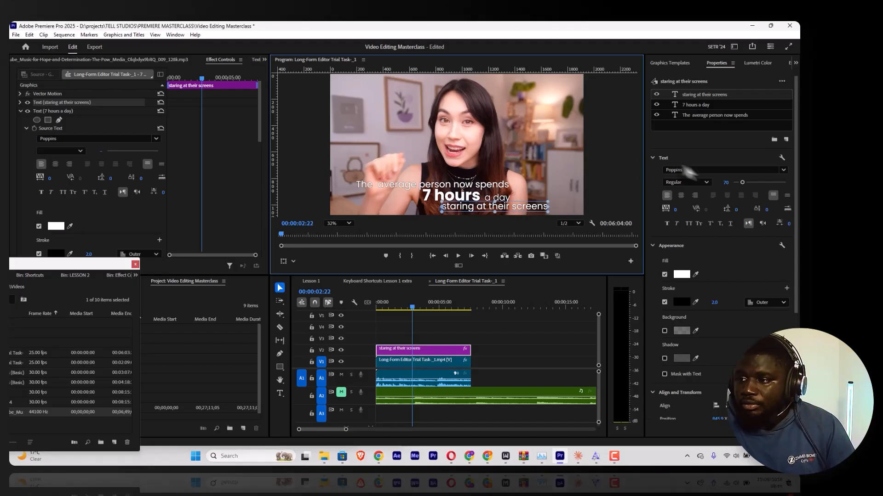
{"action": "left_click_drag", "start_coordinate": [726, 182], "coordinate": [715, 182]}
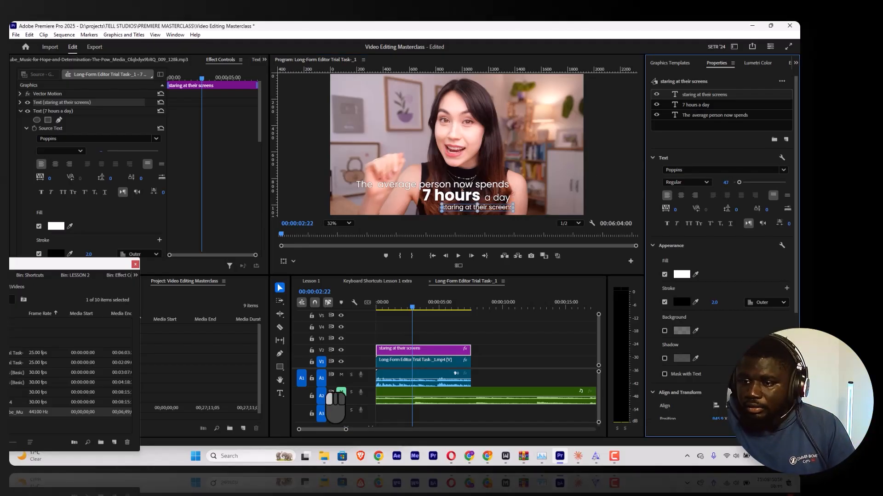
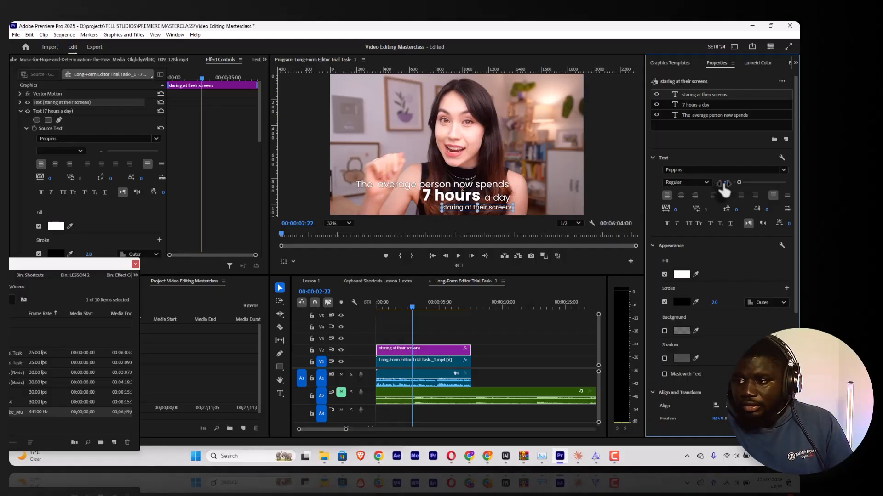
{"action": "left_click_drag", "start_coordinate": [724, 189], "coordinate": [741, 189]}
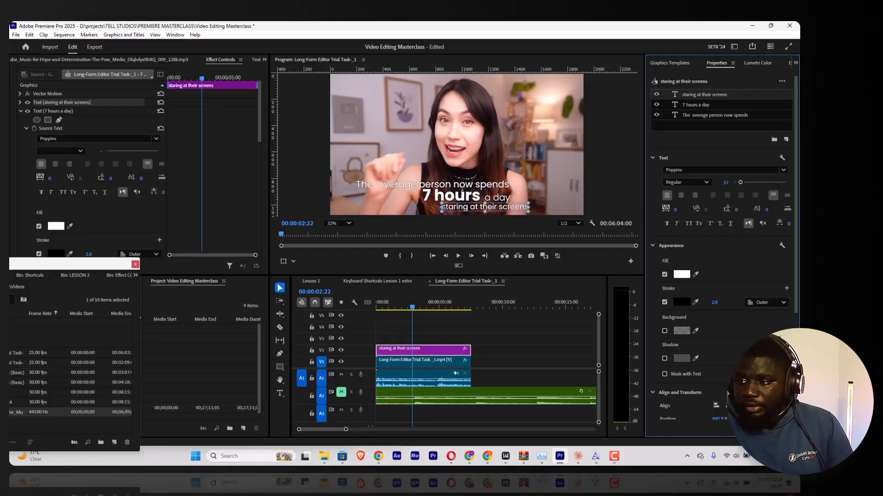
{"action": "left_click", "coordinate": [721, 182]}
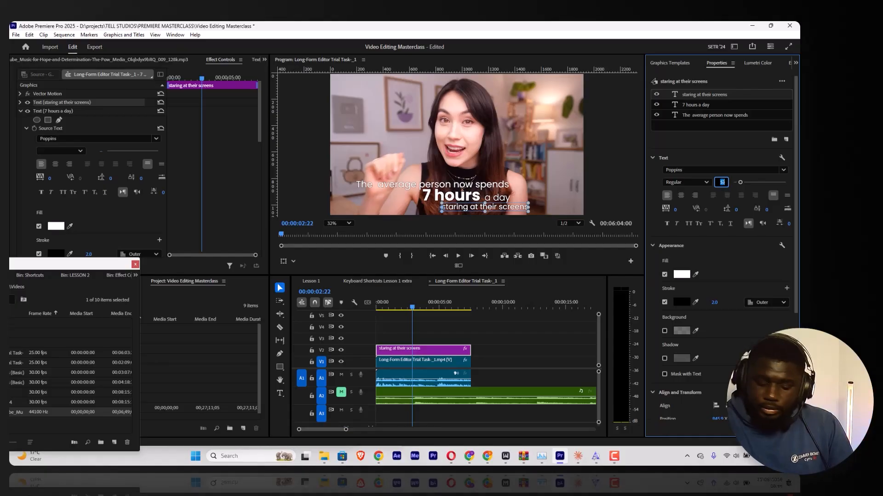
{"action": "type", "text": "70"}
{"action": "left_click_drag", "start_coordinate": [509, 202], "coordinate": [476, 205]}
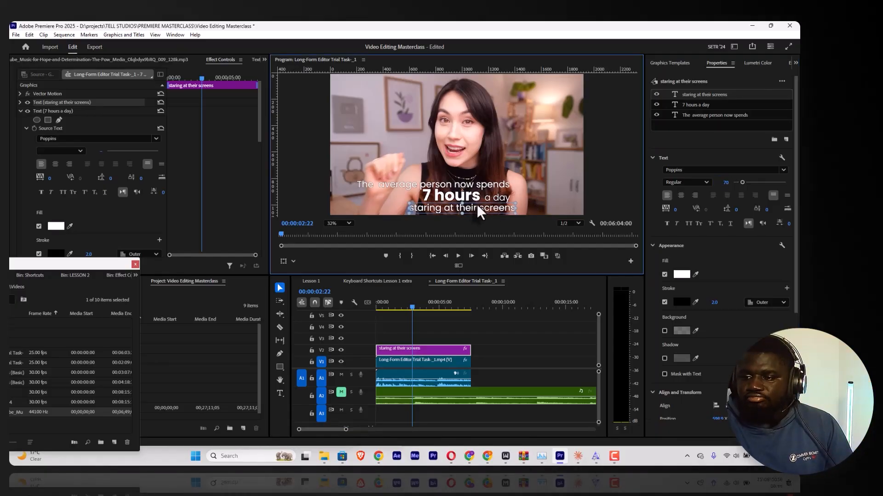
Find the landing moment for "staring at their screens" by playback and add its Position keyframe at 00:00:04:14.
{"action": "key", "text": "space"}
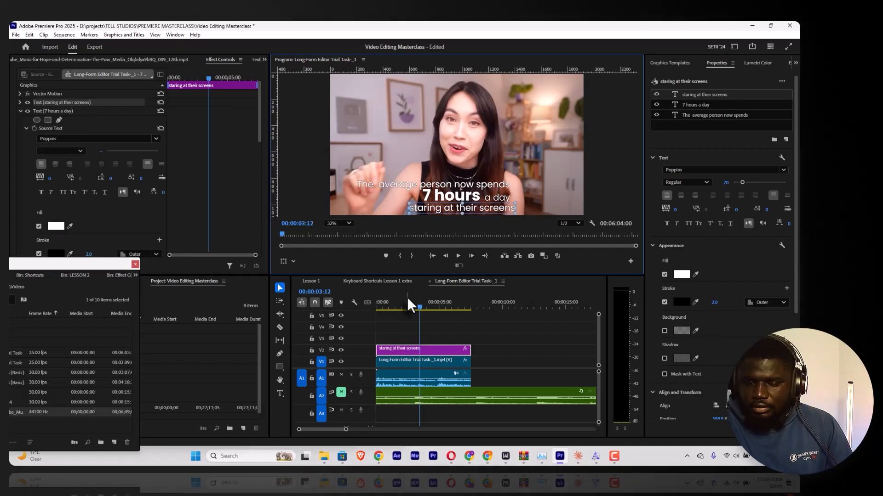
{"action": "left_click", "coordinate": [20, 103]}
{"action": "scroll", "coordinate": [76, 186], "scroll_direction": "down", "scroll_amount": 10}
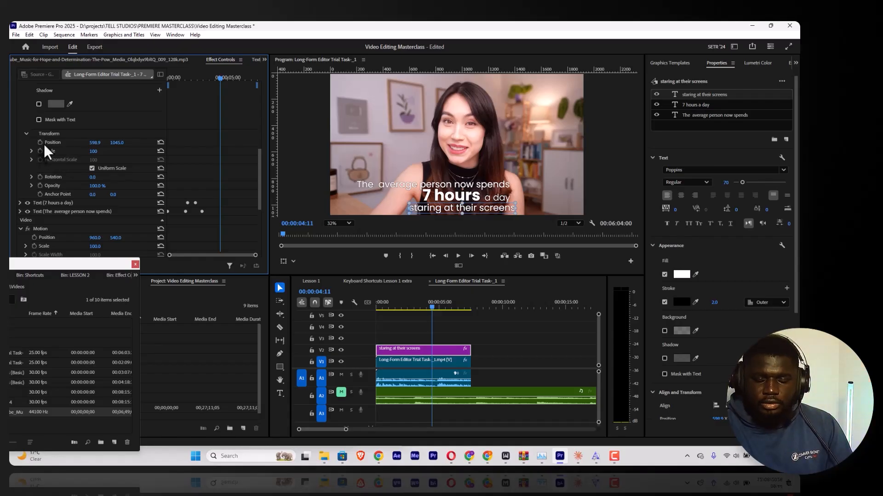
{"action": "key", "text": "space"}
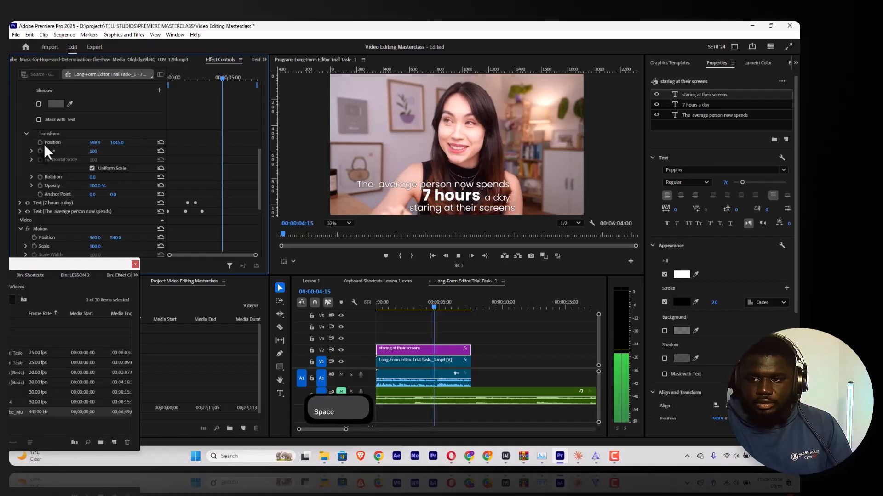
{"action": "left_click", "coordinate": [216, 76]}
{"action": "key", "text": "space"}
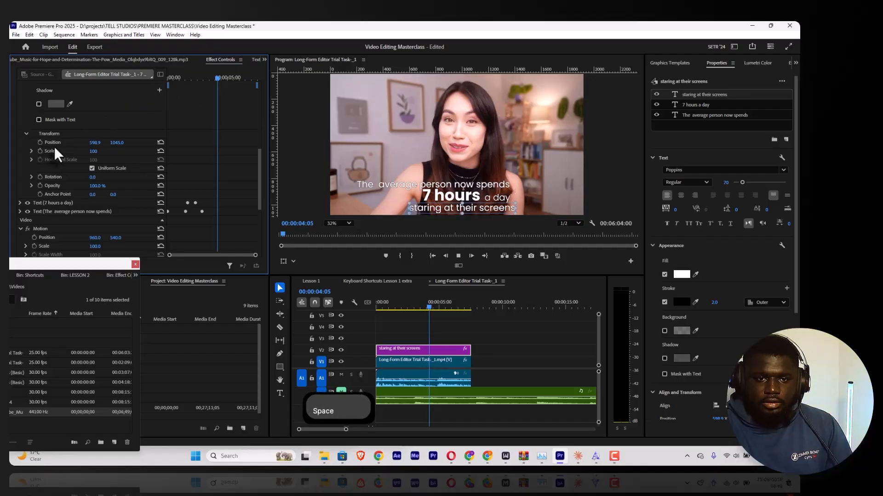
{"action": "left_click", "coordinate": [39, 143]}
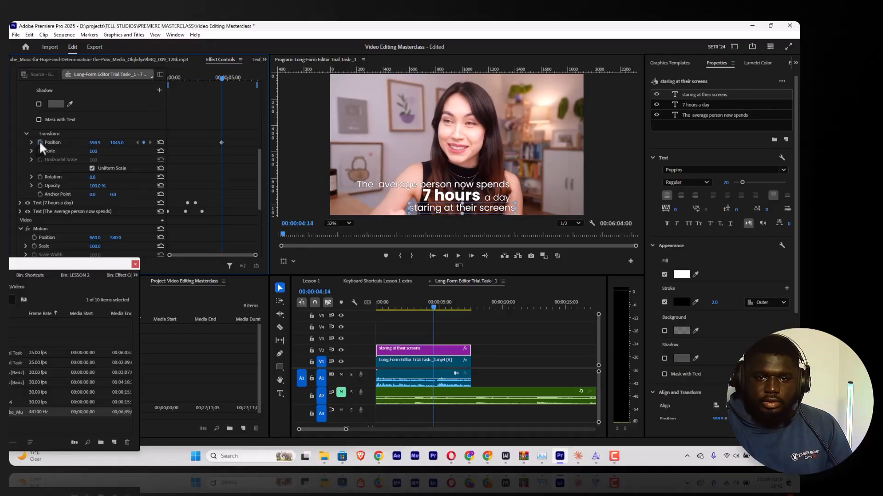
Add a starting Position keyframe at 00:00:03:06 with "staring at their screens" moved off-frame to X 1971.9.
{"action": "left_click", "coordinate": [203, 79]}
{"action": "key", "text": "space"}
{"action": "key", "text": "space"}
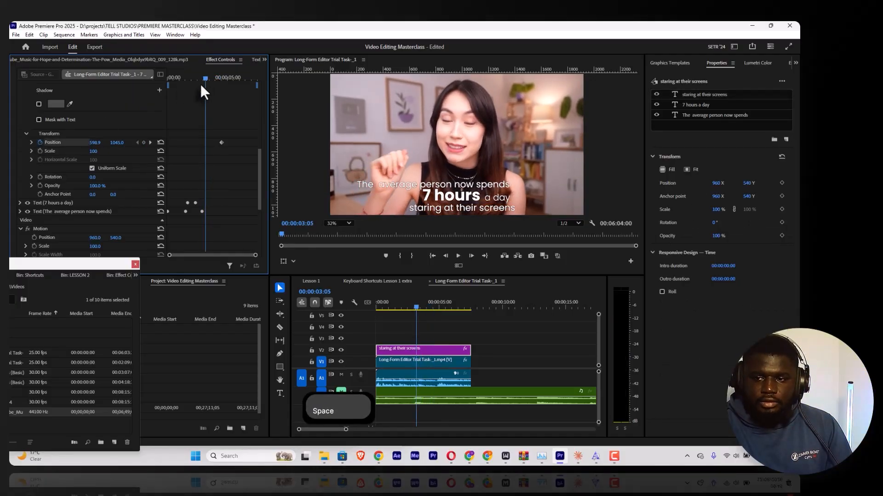
{"action": "left_click_drag", "start_coordinate": [94, 142], "coordinate": [230, 143]}
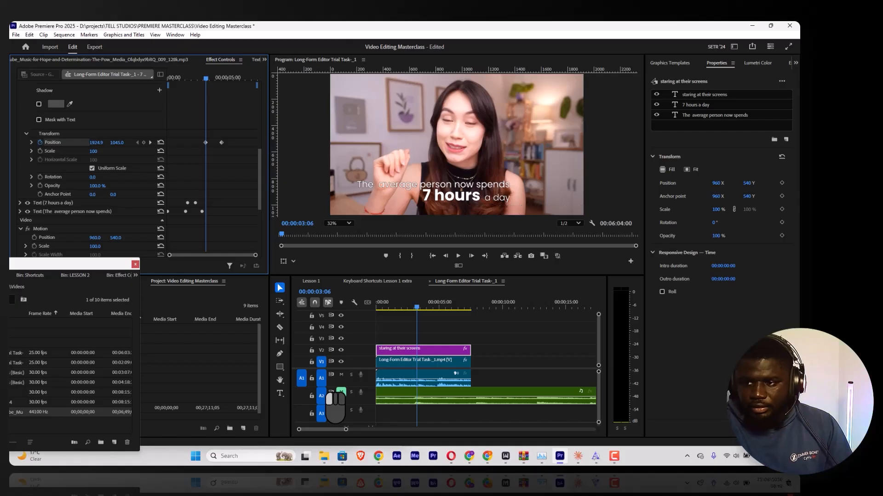
{"action": "left_click_drag", "start_coordinate": [641, 142], "coordinate": [660, 143]}
Ease the final Position keyframe of "staring at their screens" and shape its velocity curve to start fast and slow down.
{"action": "left_click", "coordinate": [31, 142]}
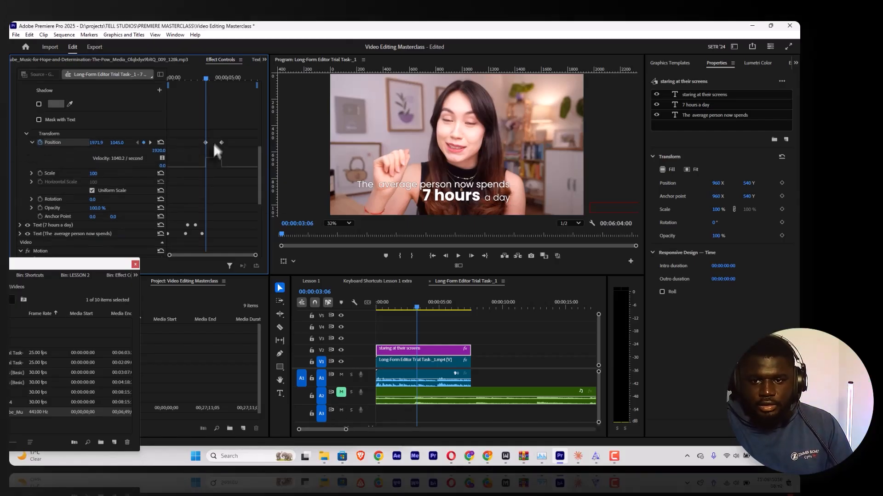
{"action": "left_click", "coordinate": [212, 169]}
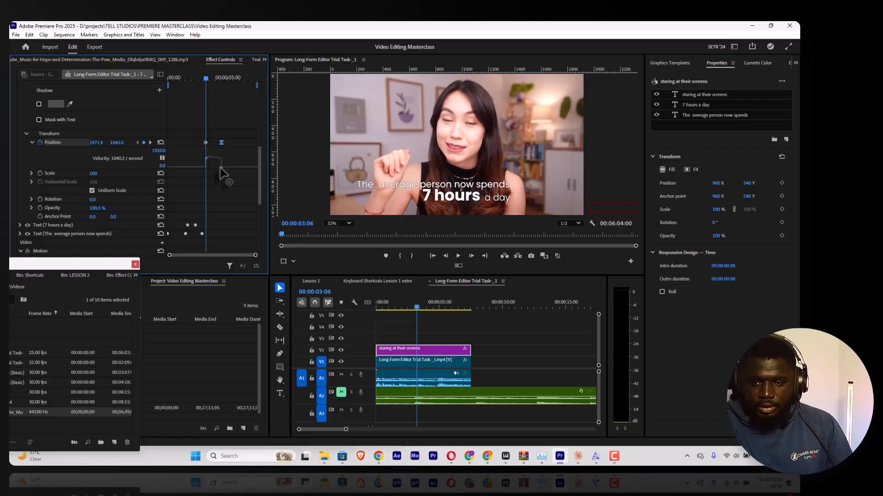
{"action": "left_click_drag", "start_coordinate": [220, 167], "coordinate": [212, 168]}
Play back the caption section to review the eased slide-in of "staring at their screens" with the other lines.
{"action": "key", "text": "space"}
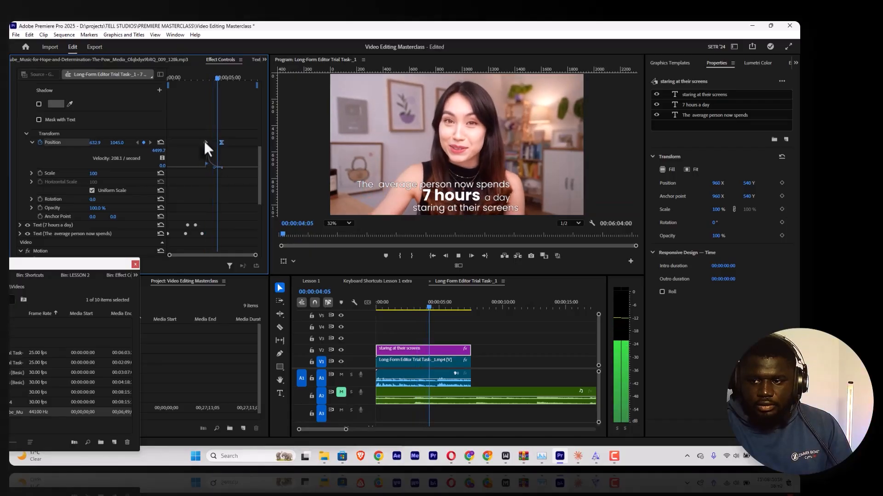
{"action": "key", "text": "space"}
{"action": "left_click", "coordinate": [347, 291]}
{"action": "key", "text": "space"}
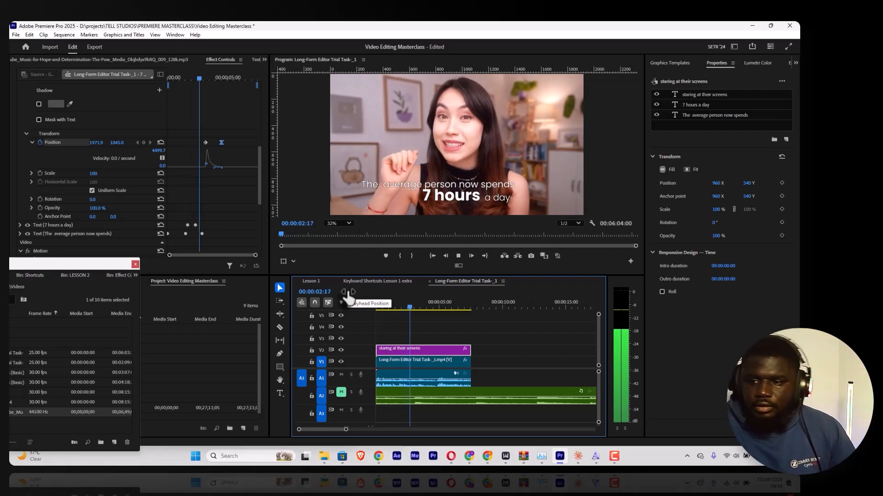
{"action": "key", "text": "space"}
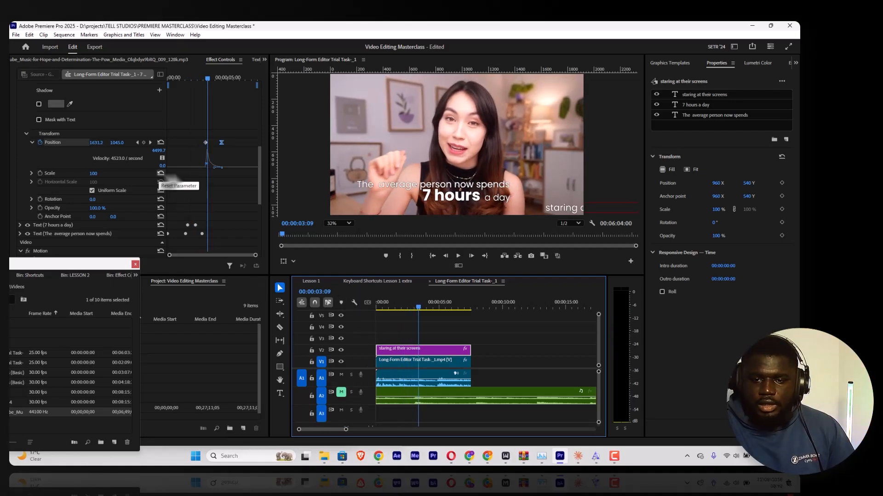
{"action": "left_click", "coordinate": [181, 77]}
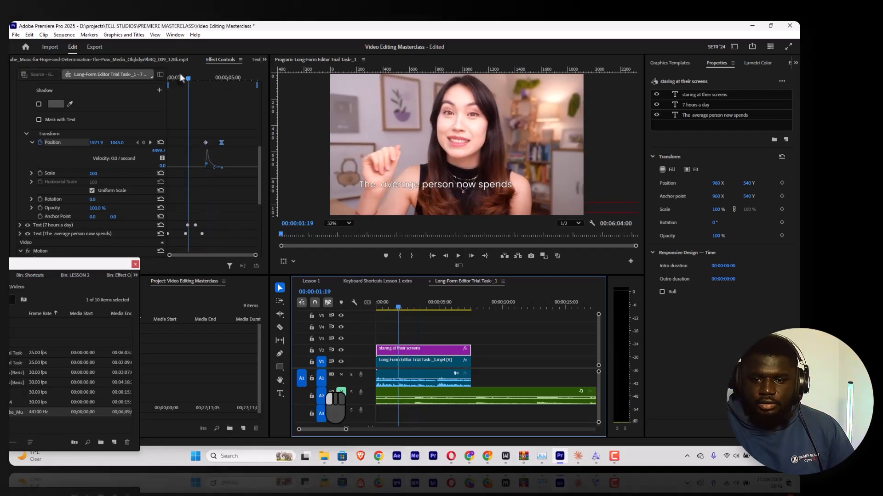
{"action": "key", "text": "space"}
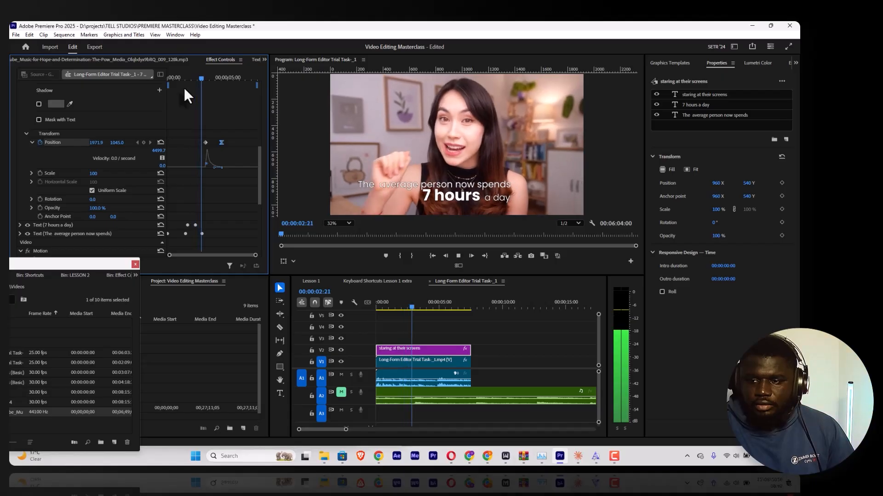
{"action": "key", "text": "space"}
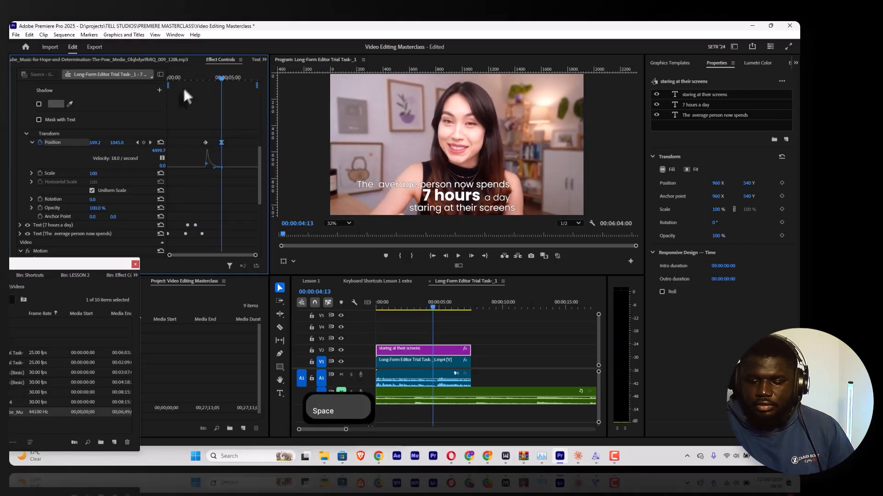
Delete the last Position keyframe of the "The average person now spends" layer and play the sequence from the start.
{"action": "left_click", "coordinate": [21, 232]}
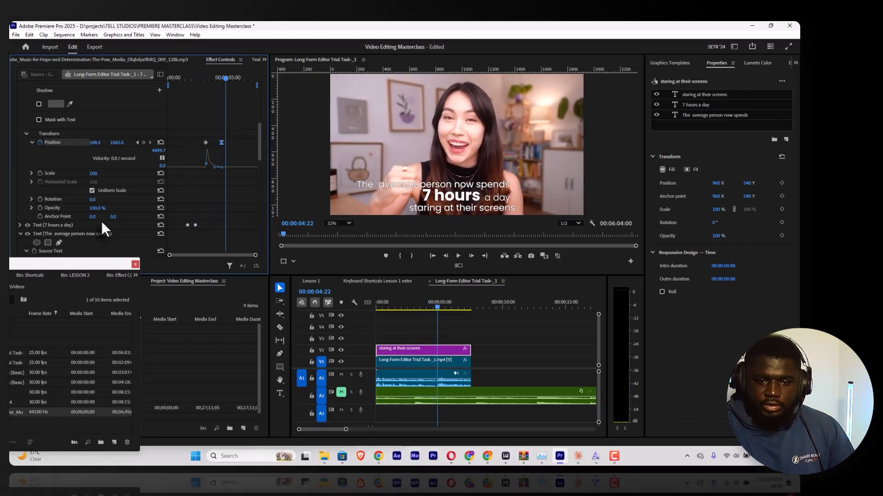
{"action": "scroll", "coordinate": [205, 201], "scroll_direction": "down", "scroll_amount": 6}
{"action": "scroll", "coordinate": [205, 202], "scroll_direction": "down", "scroll_amount": 5}
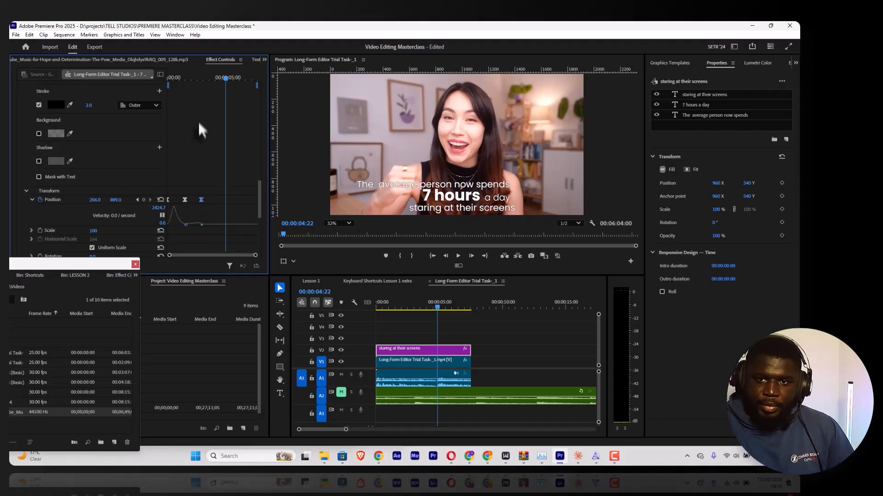
{"action": "left_click_drag", "start_coordinate": [193, 70], "coordinate": [185, 71]}
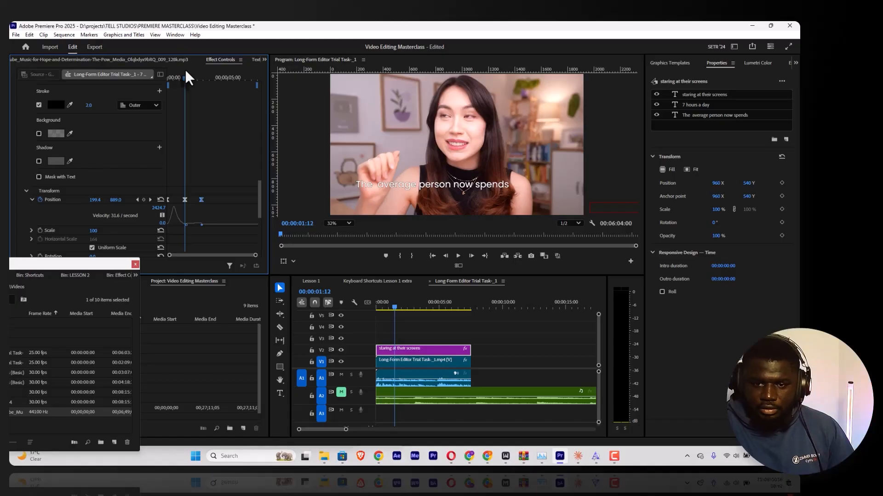
{"action": "key", "text": "space"}
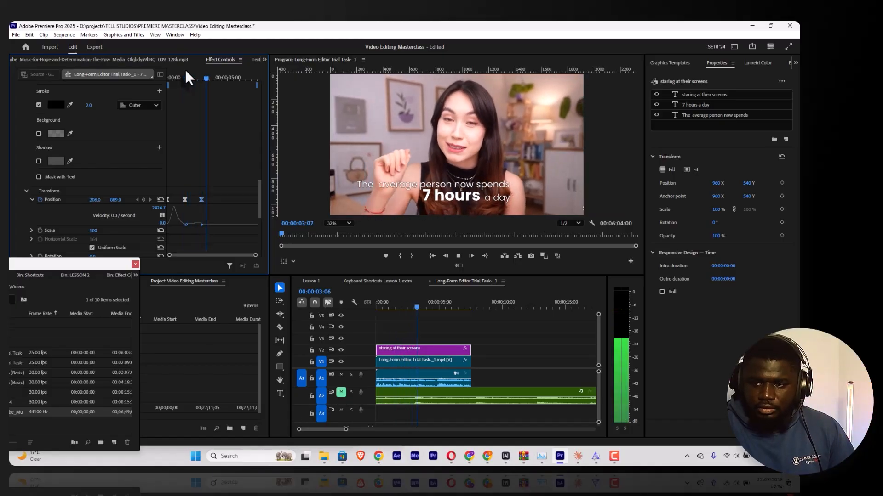
{"action": "key", "text": "space"}
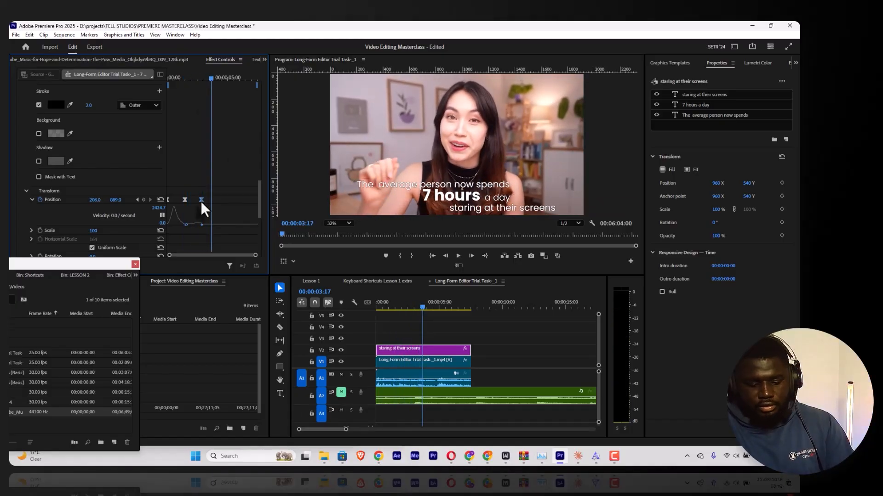
{"action": "key", "text": "BackSpace"}
{"action": "key", "text": "Home"}
{"action": "key", "text": "space"}
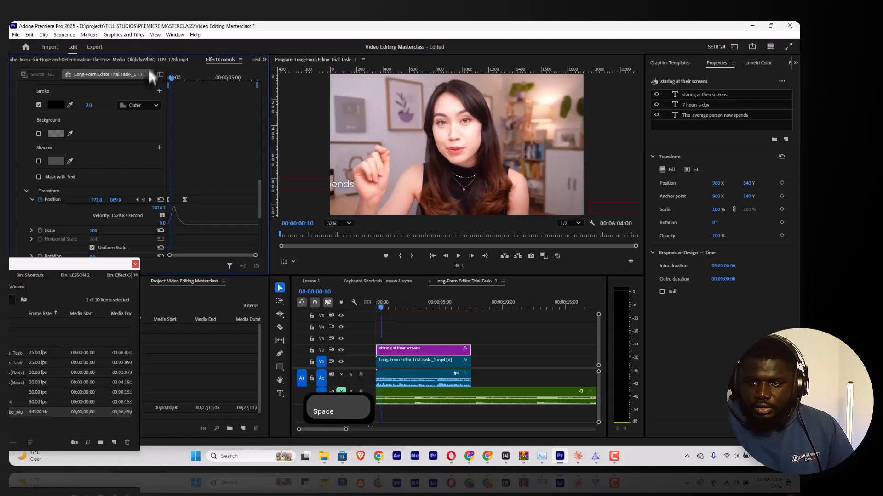
Reshape the velocity curve at the first Position keyframe of "The average person now spends" to start fast, and replay from the start.
{"action": "left_click_drag", "start_coordinate": [173, 75], "coordinate": [157, 76]}
{"action": "key", "text": "space"}
{"action": "key", "text": "space"}
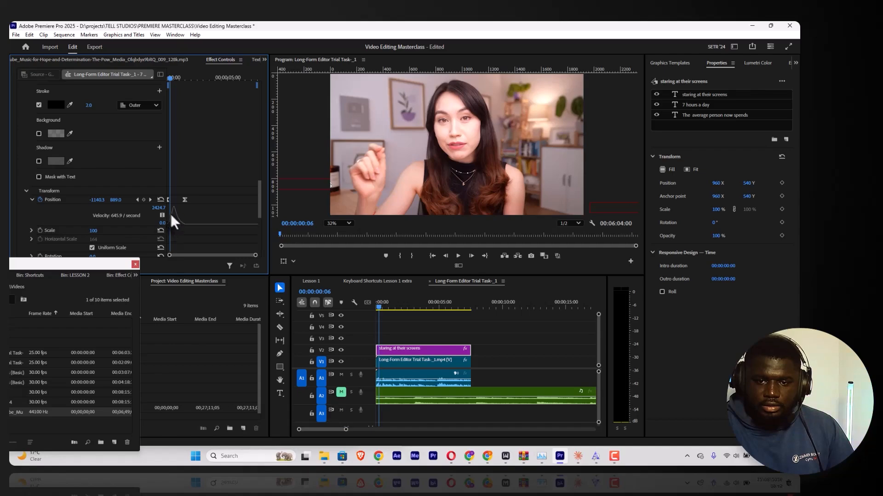
{"action": "left_click", "coordinate": [168, 200]}
{"action": "left_click_drag", "start_coordinate": [171, 224], "coordinate": [162, 224]}
{"action": "left_click_drag", "start_coordinate": [174, 77], "coordinate": [155, 75]}
{"action": "key", "text": "space"}
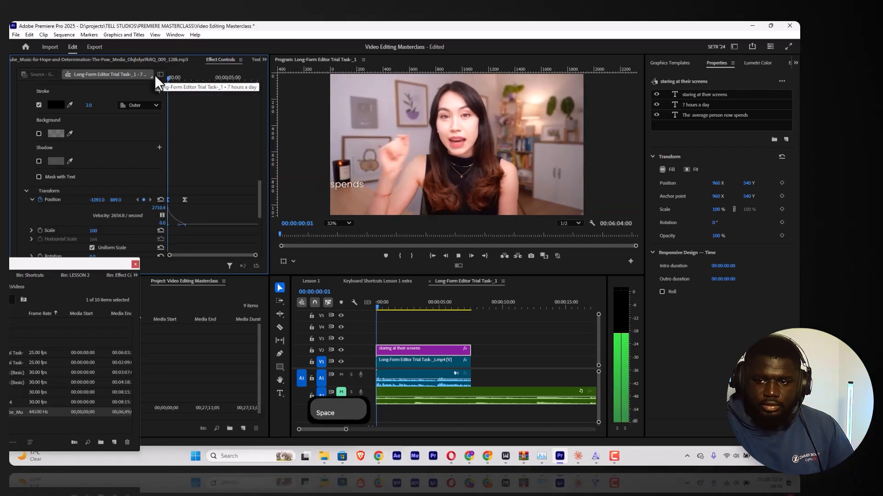
Bring the final Position keyframe of "The average person now spends" closer to the first for a quicker slide-in, and play back the caption.
{"action": "key", "text": "space"}
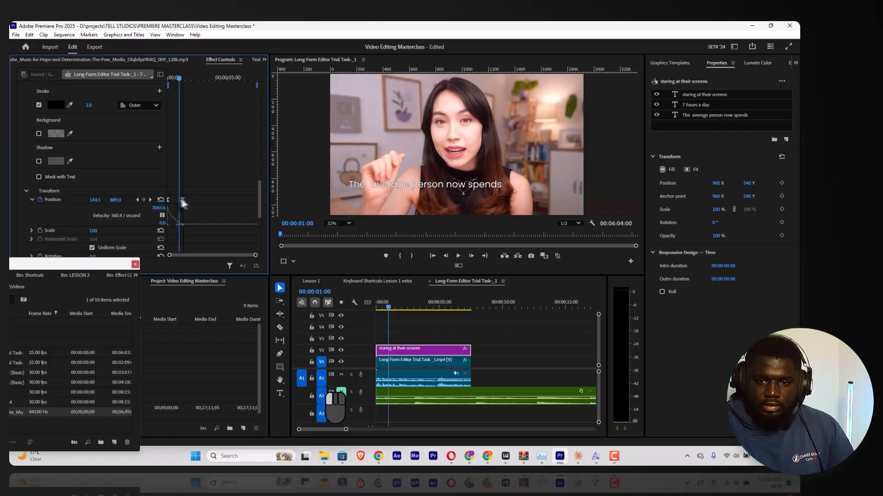
{"action": "left_click_drag", "start_coordinate": [179, 78], "coordinate": [137, 74]}
{"action": "key", "text": "space"}
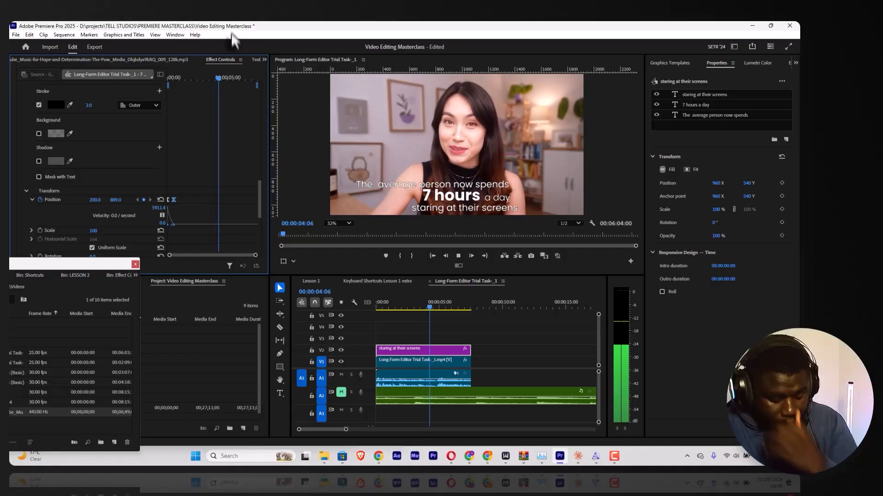
{"action": "key", "text": "space"}
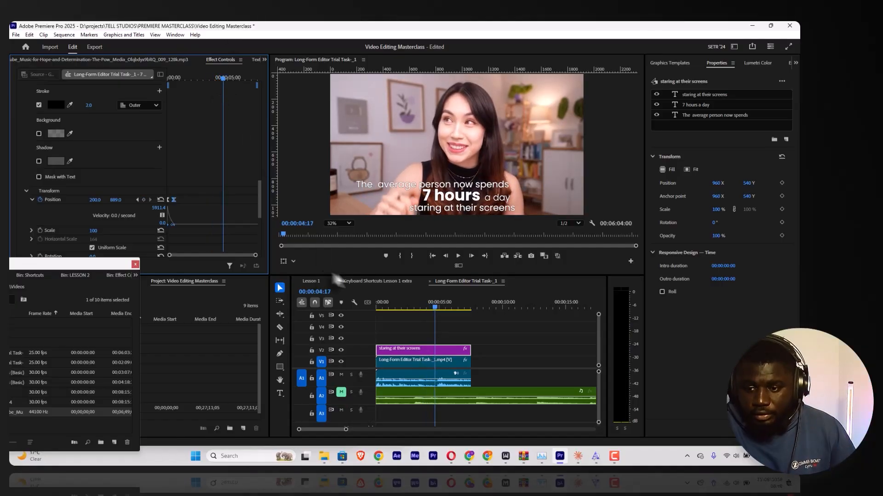
{"action": "left_click", "coordinate": [396, 305]}
{"action": "key", "text": "space"}
{"action": "key", "text": "space"}
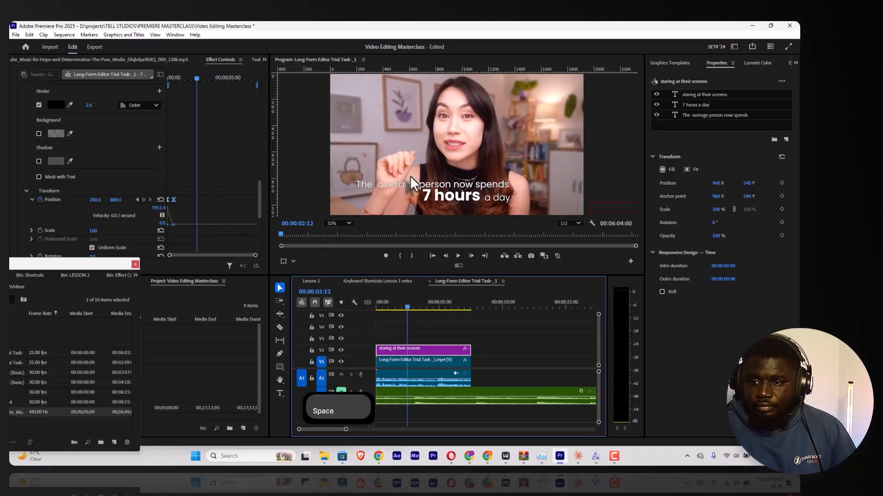
Set the words "average person" in the first caption line to Poppins Bold.
{"action": "double_click", "coordinate": [415, 185]}
{"action": "left_click", "coordinate": [385, 183]}
{"action": "left_click_drag", "start_coordinate": [385, 183], "coordinate": [451, 198]}
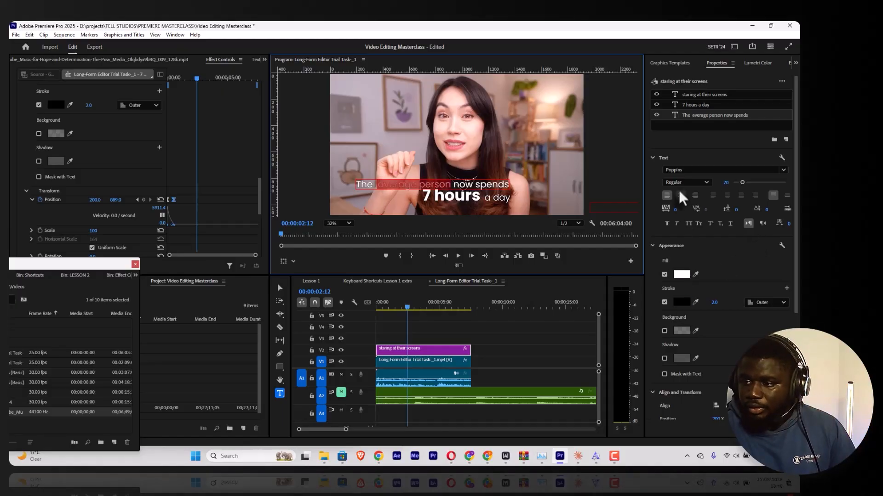
{"action": "left_click", "coordinate": [703, 185]}
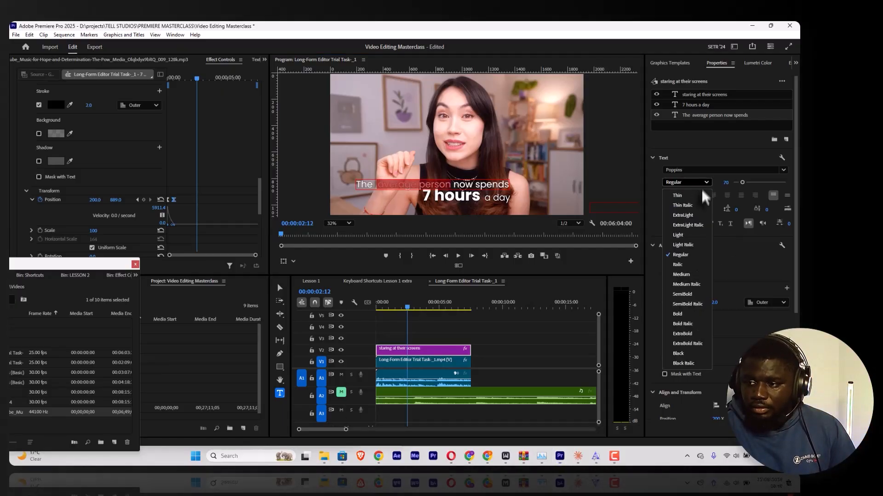
{"action": "left_click", "coordinate": [682, 313]}
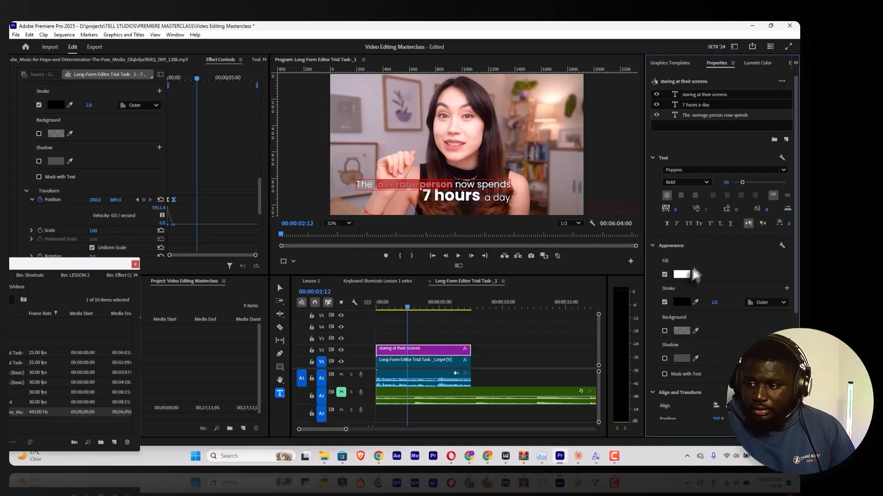
Change the fill colour of the words "average person" to a bright golden yellow.
{"action": "left_click", "coordinate": [681, 274]}
{"action": "left_click", "coordinate": [337, 321]}
{"action": "left_click_drag", "start_coordinate": [337, 328], "coordinate": [338, 321]}
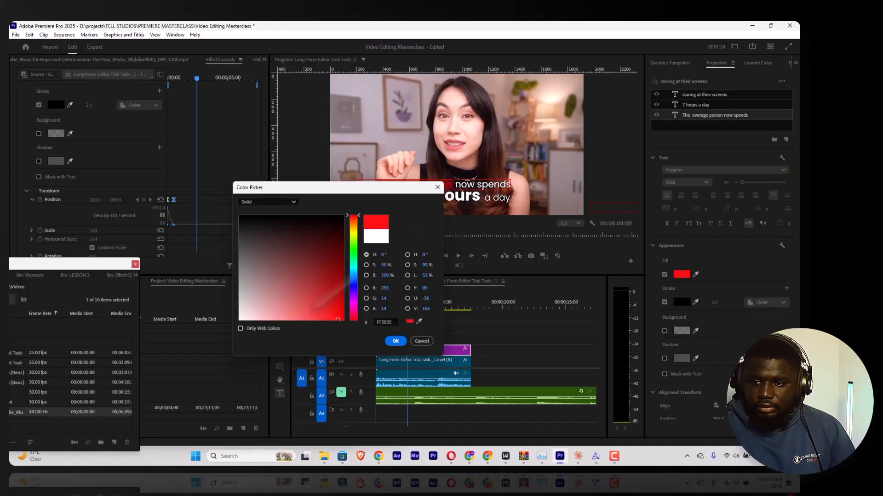
{"action": "left_click", "coordinate": [353, 281]}
{"action": "left_click_drag", "start_coordinate": [353, 234], "coordinate": [353, 229]}
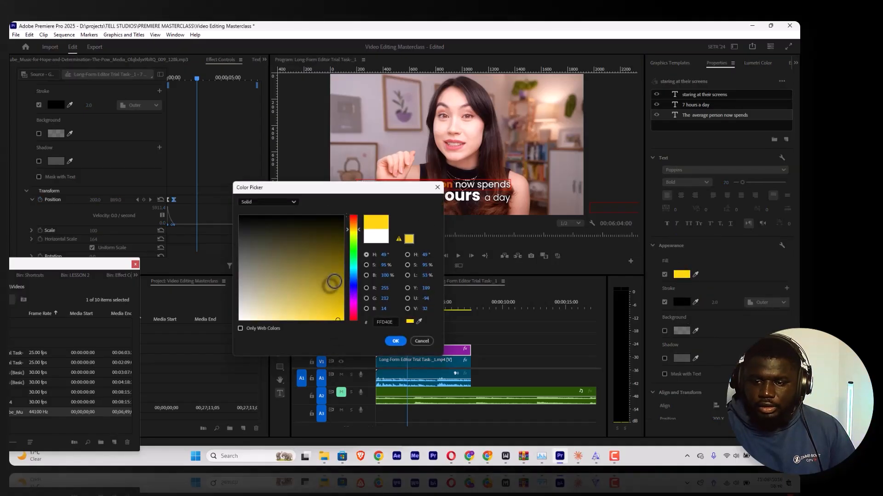
{"action": "left_click", "coordinate": [341, 320]}
{"action": "left_click", "coordinate": [404, 340]}
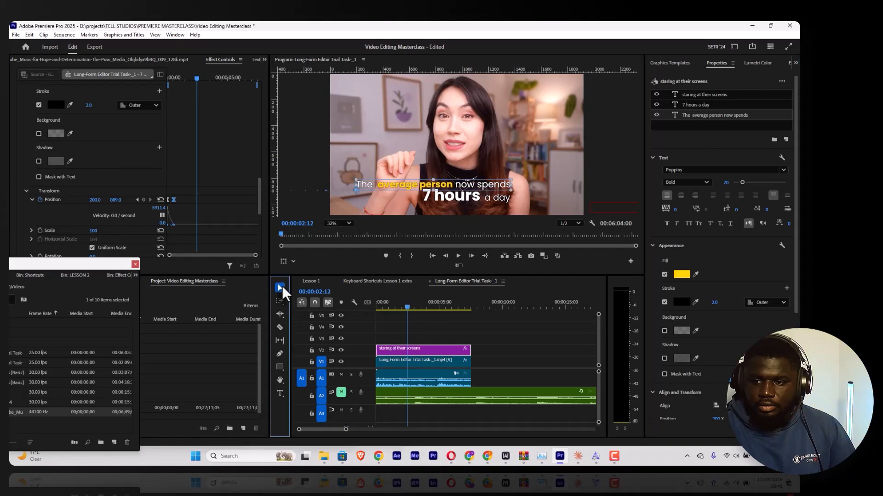
{"action": "left_click_drag", "start_coordinate": [405, 186], "coordinate": [406, 185]}
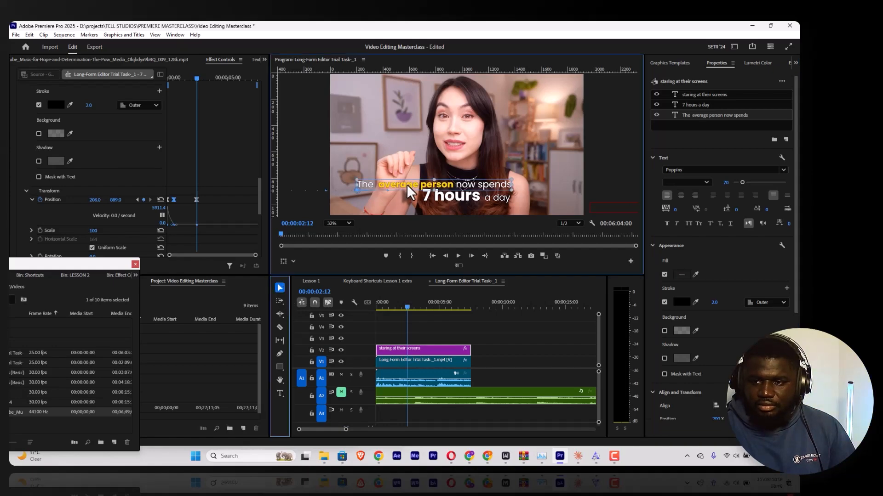
Try turning off the stroke on the words "average person", and undo the stroke change.
{"action": "key", "text": "t"}
{"action": "left_click", "coordinate": [450, 193]}
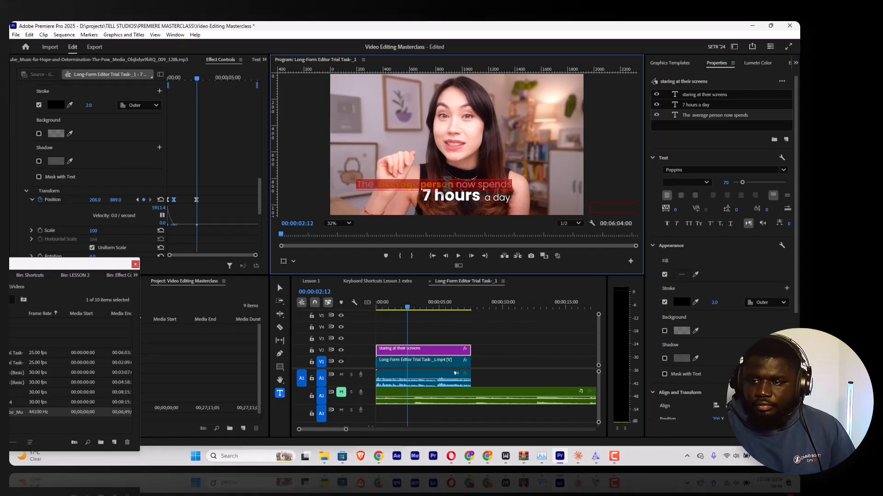
{"action": "left_click_drag", "start_coordinate": [419, 185], "coordinate": [378, 185]}
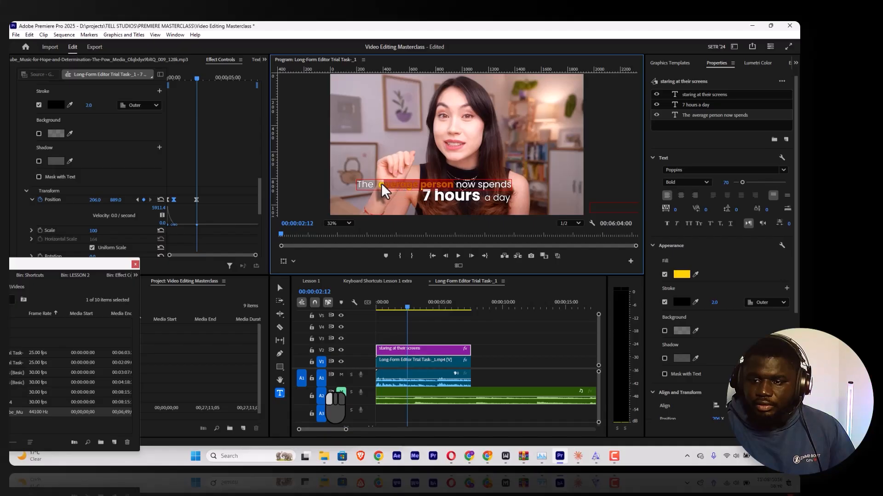
{"action": "left_click", "coordinate": [664, 302]}
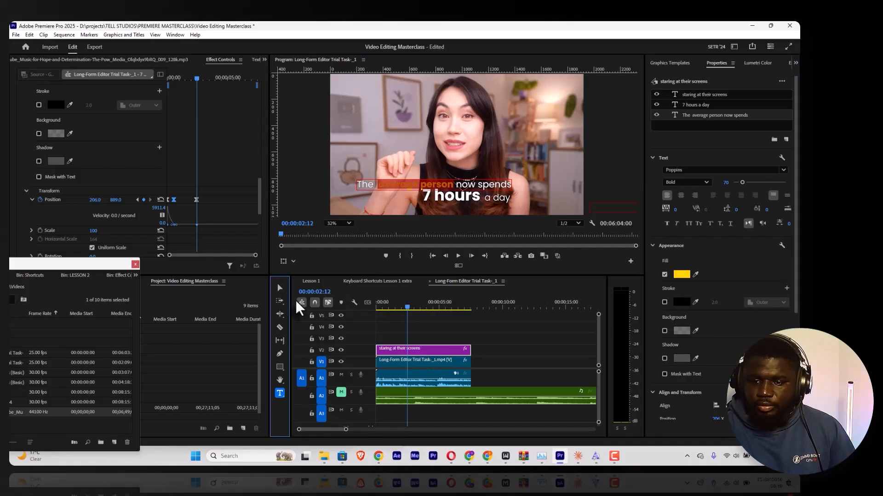
{"action": "left_click", "coordinate": [279, 288]}
{"action": "left_click", "coordinate": [448, 332]}
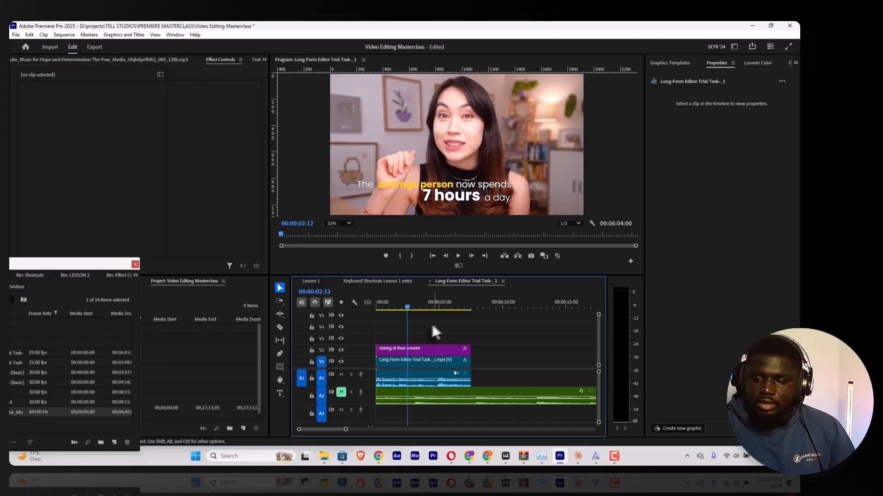
{"action": "left_click", "coordinate": [414, 349]}
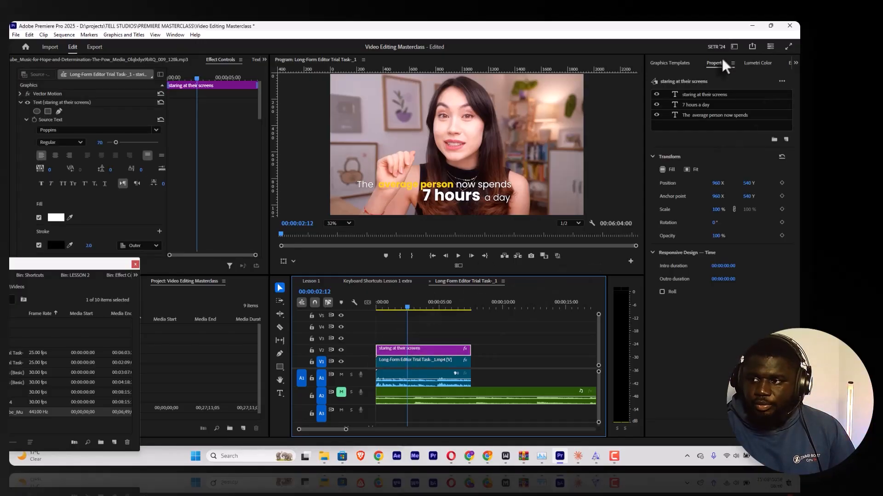
{"action": "left_click", "coordinate": [697, 114]}
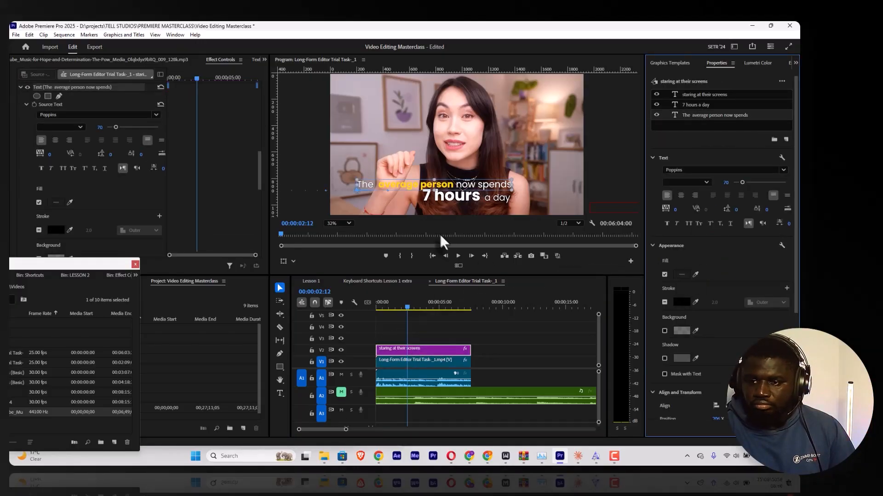
{"action": "key", "text": "ctrl+z"}
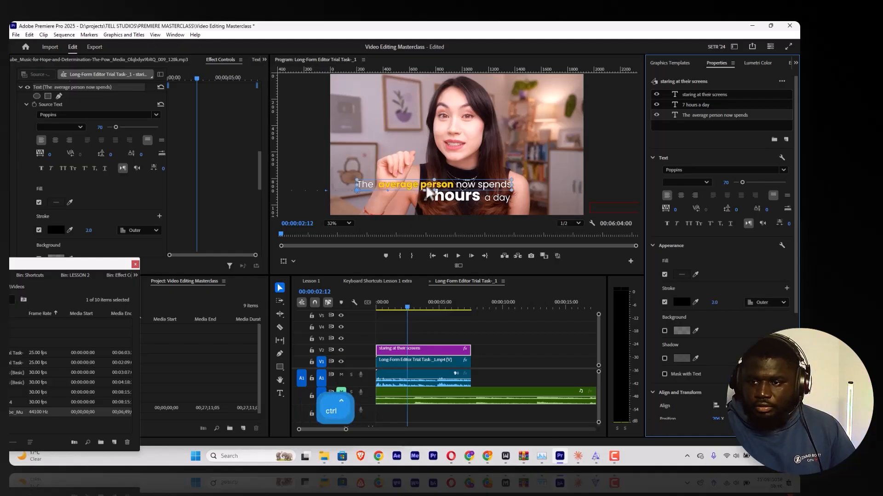
Change the fill colour of the words "7 hours" in the second caption line to bright red.
{"action": "double_click", "coordinate": [444, 195]}
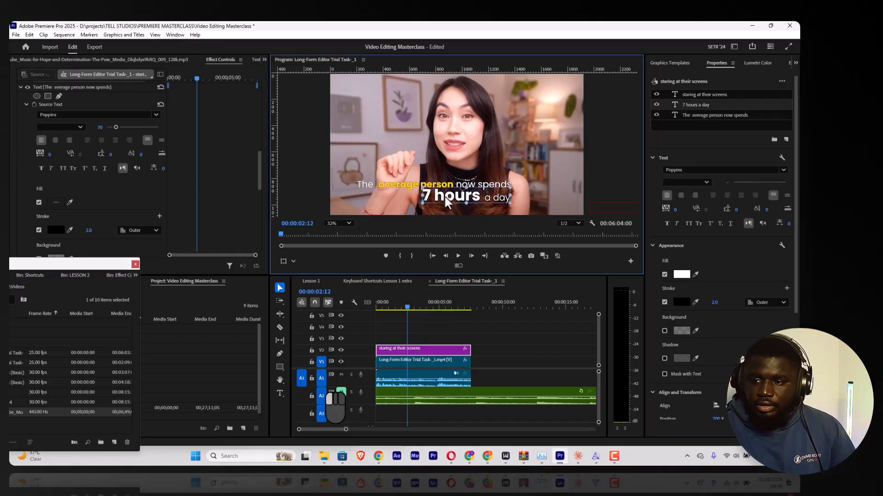
{"action": "left_click_drag", "start_coordinate": [479, 198], "coordinate": [427, 202]}
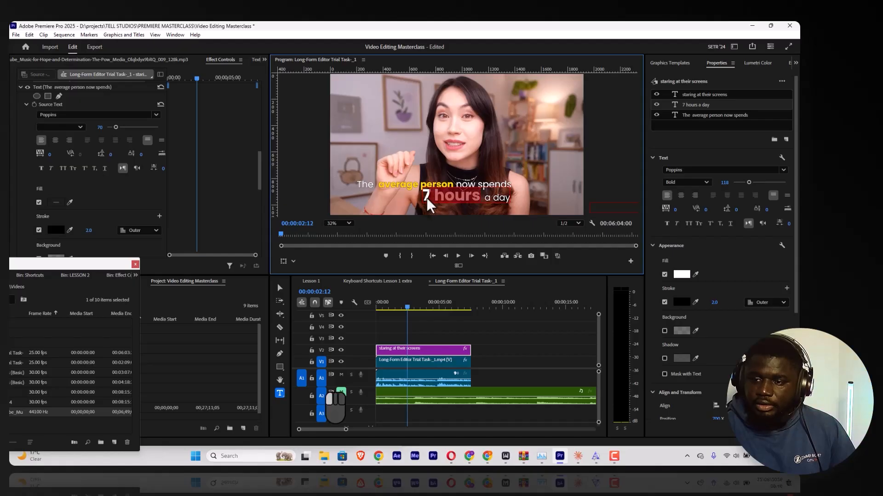
{"action": "left_click", "coordinate": [688, 273]}
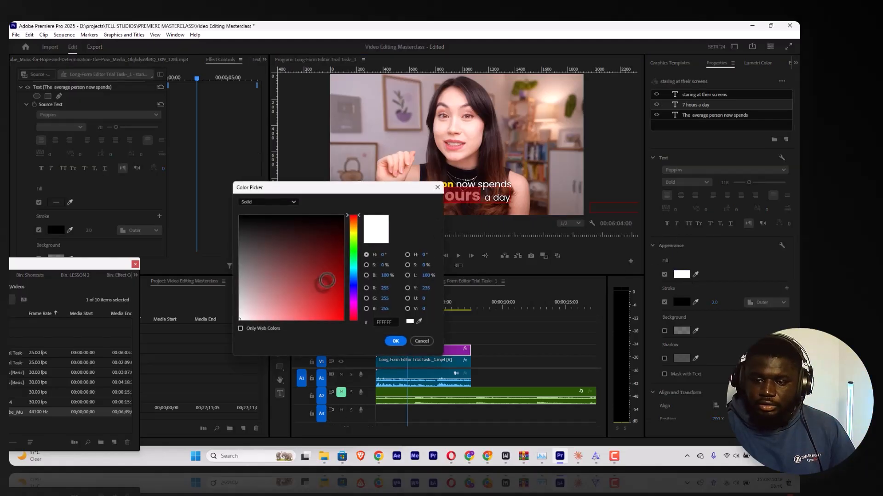
{"action": "left_click", "coordinate": [338, 319]}
{"action": "left_click", "coordinate": [391, 341]}
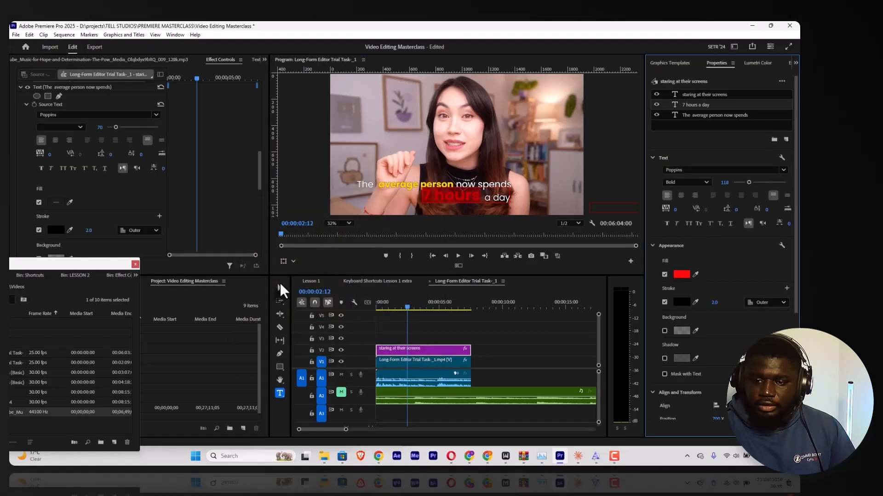
{"action": "left_click", "coordinate": [280, 288]}
Change the fill colour of the word "staring" in the third caption line to blue.
{"action": "key", "text": "space"}
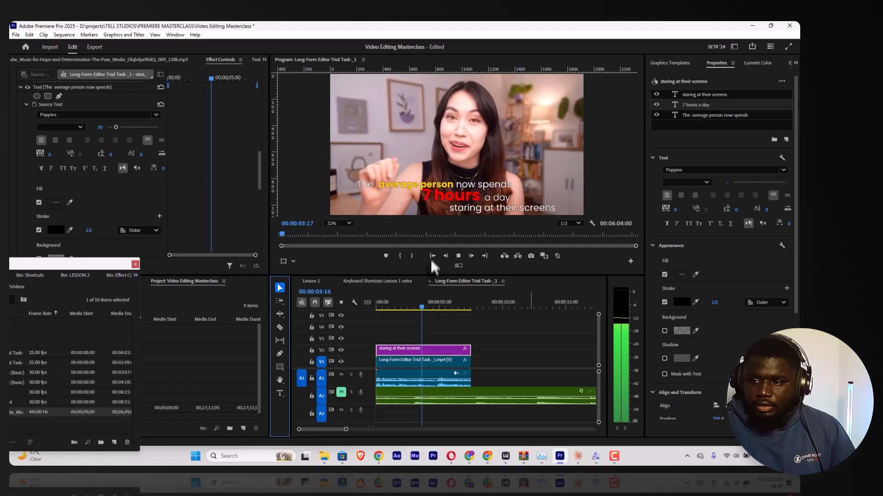
{"action": "key", "text": "space"}
{"action": "double_click", "coordinate": [492, 206]}
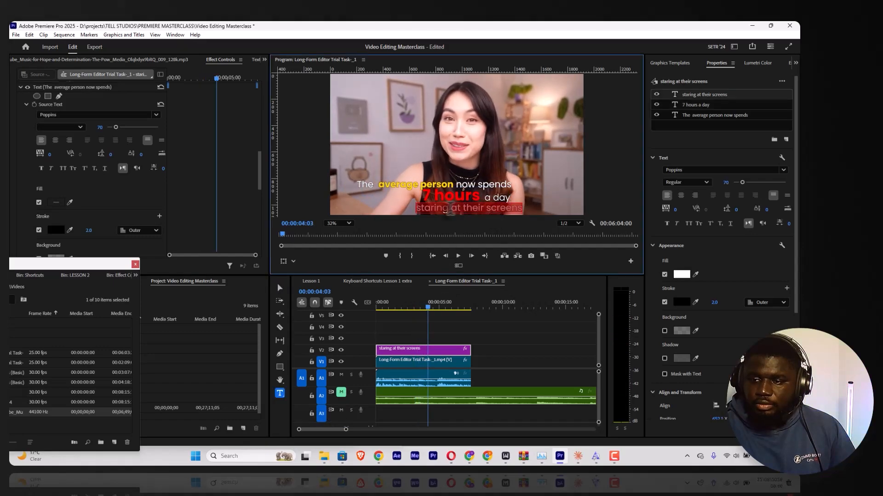
{"action": "left_click", "coordinate": [452, 207]}
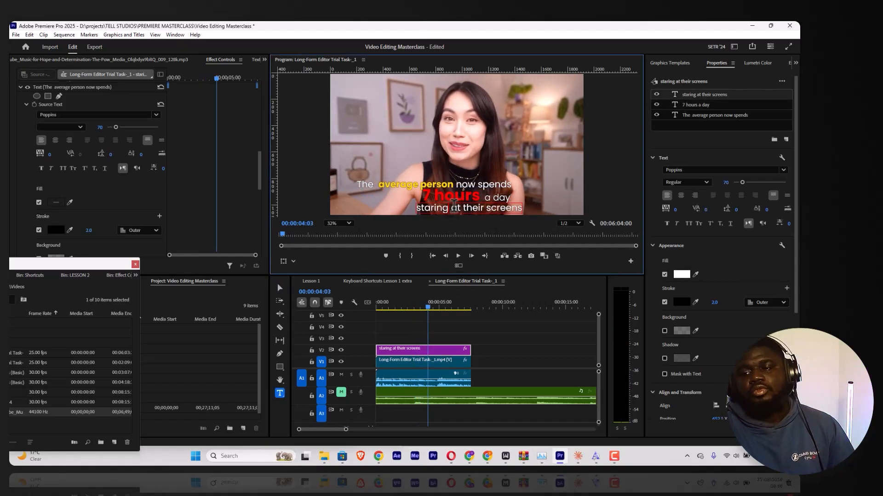
{"action": "left_click", "coordinate": [418, 209]}
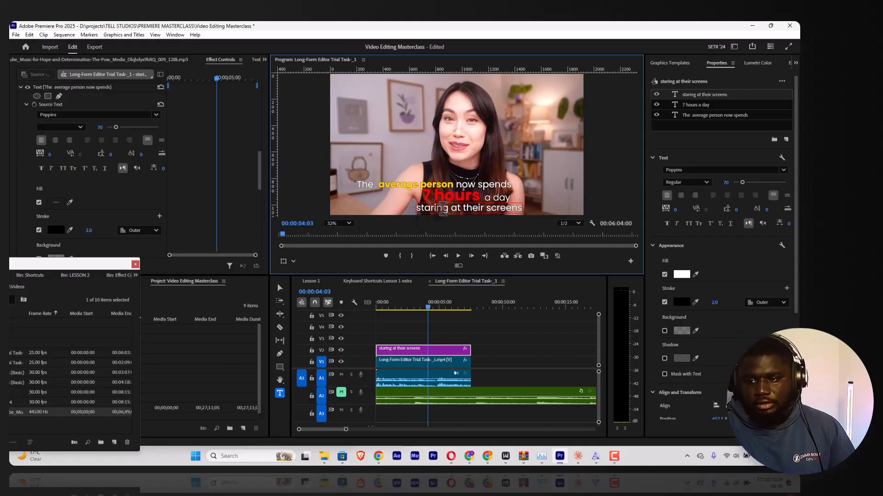
{"action": "left_click", "coordinate": [449, 210]}
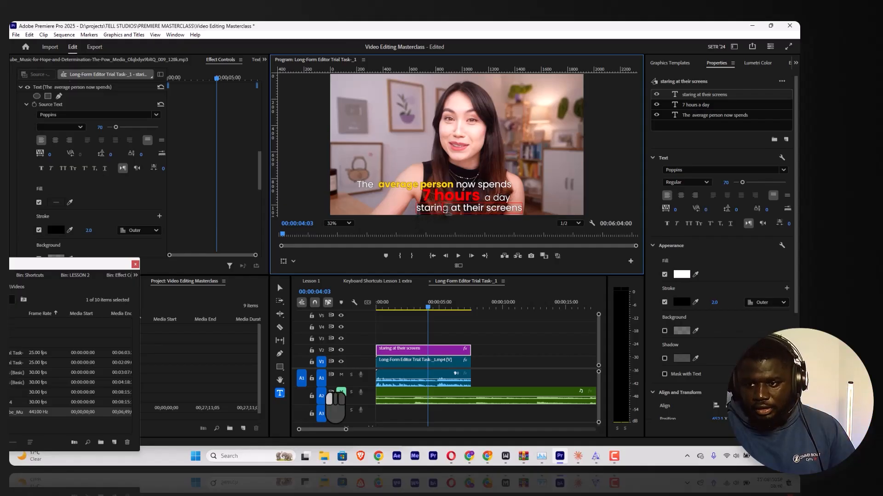
{"action": "left_click", "coordinate": [681, 275]}
{"action": "left_click", "coordinate": [354, 286]}
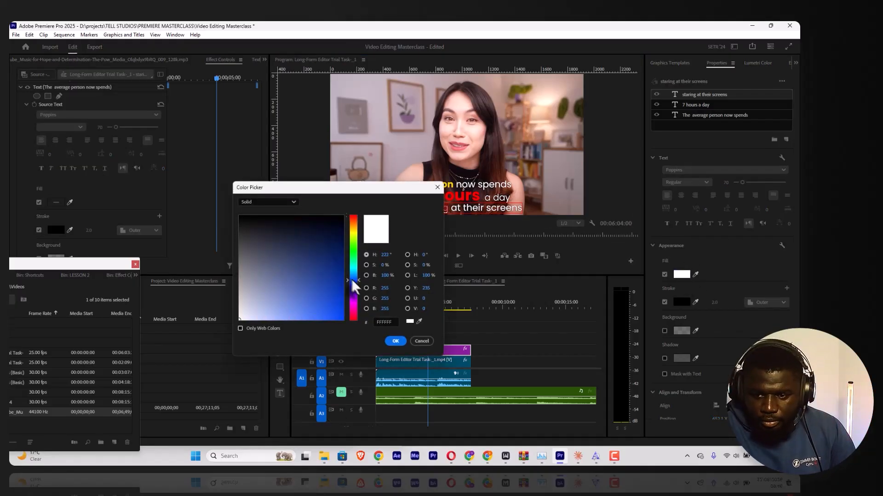
{"action": "left_click", "coordinate": [343, 319]}
{"action": "left_click", "coordinate": [398, 341]}
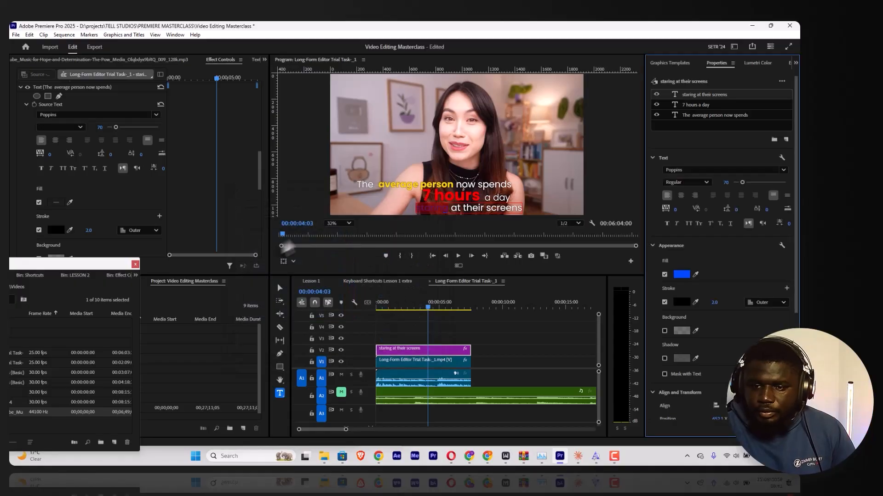
{"action": "left_click", "coordinate": [280, 286]}
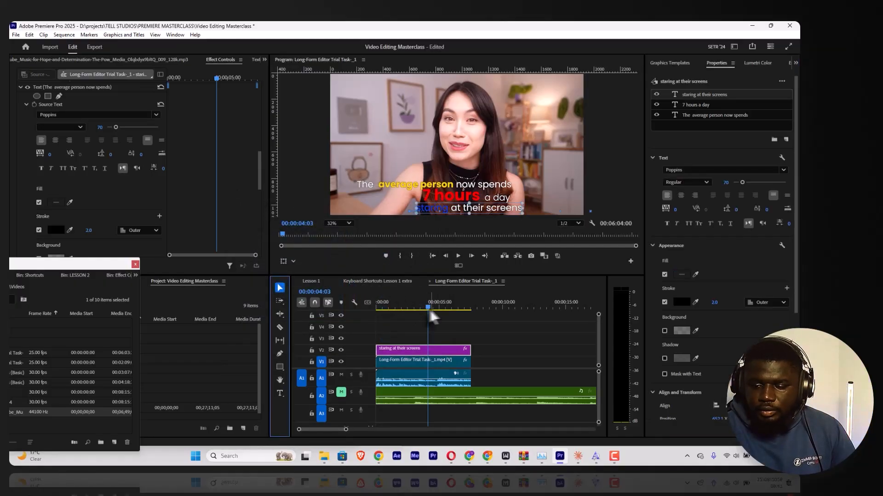
Play the sequence from the start to review the recoloured caption lines and their slide-ins.
{"action": "left_click_drag", "start_coordinate": [429, 306], "coordinate": [321, 299]}
{"action": "key", "text": "space"}
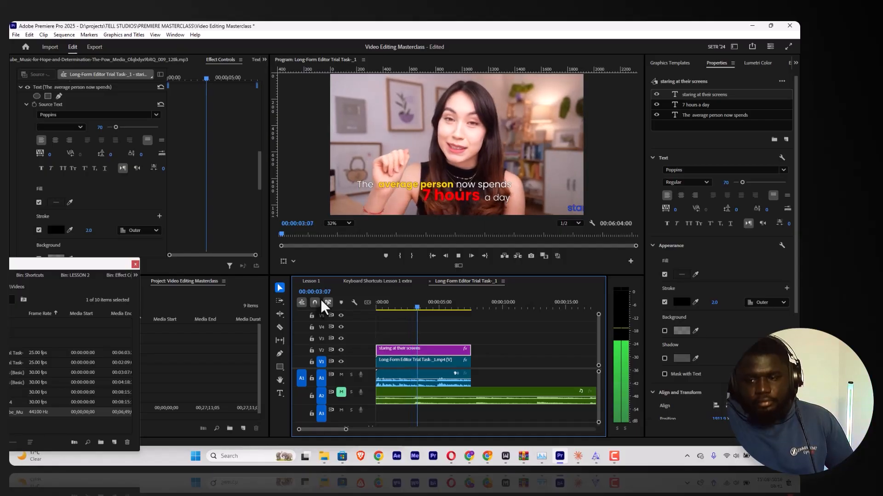
{"action": "key", "text": "space"}
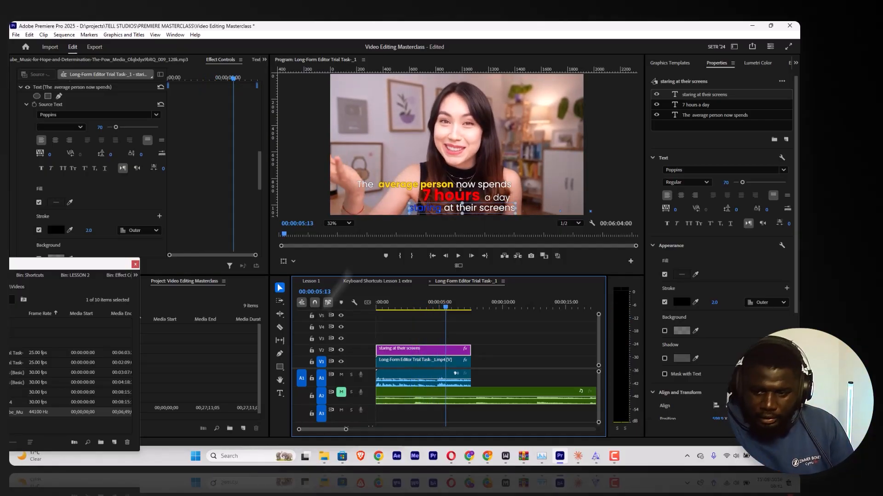
{"action": "key", "text": "space"}
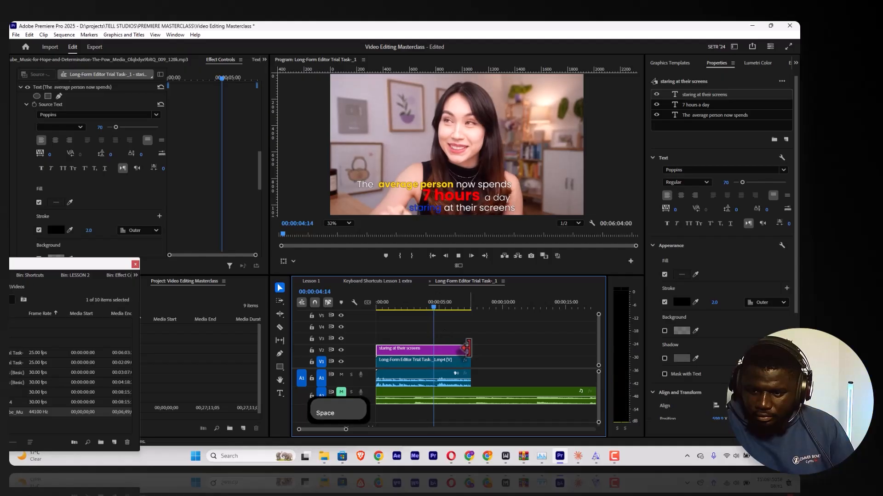
Trim the caption clip's end back to about 5 seconds and apply the default Cross Dissolve to both ends.
{"action": "left_click_drag", "start_coordinate": [470, 349], "coordinate": [436, 350]}
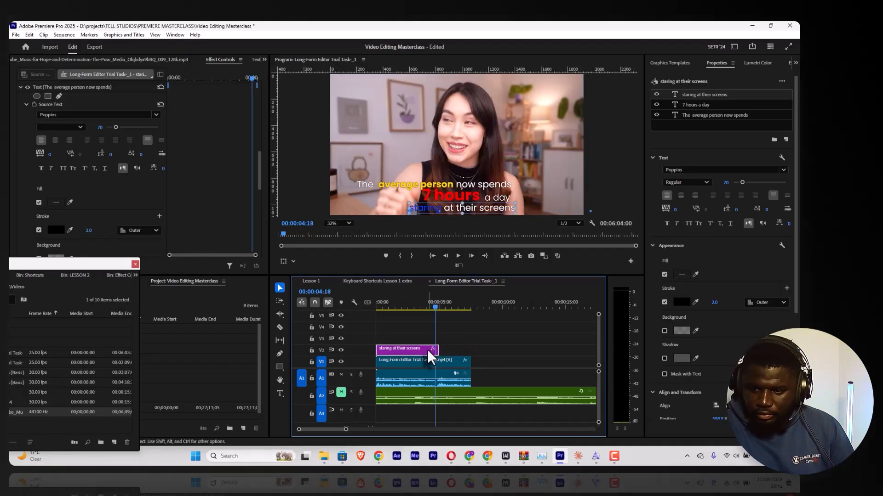
{"action": "key", "text": "ctrl"}
{"action": "key", "text": "ctrl+d"}
Play the sequence from the start to review the caption's fade-in and fade-out.
{"action": "key", "text": "space"}
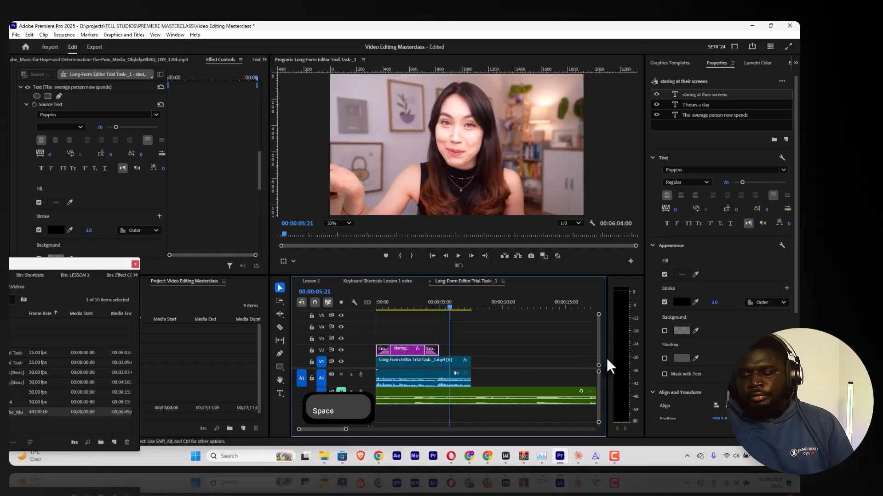
{"action": "left_click", "coordinate": [384, 281]}
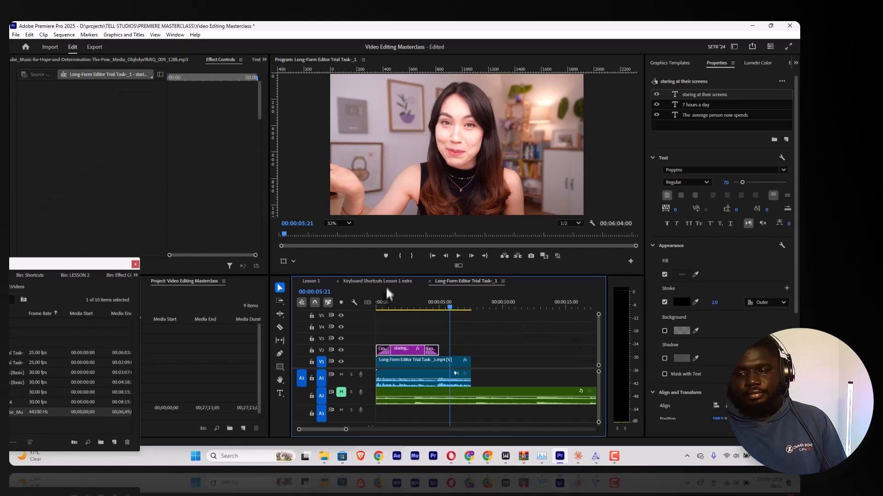
{"action": "key", "text": "ctrl+shift+period"}
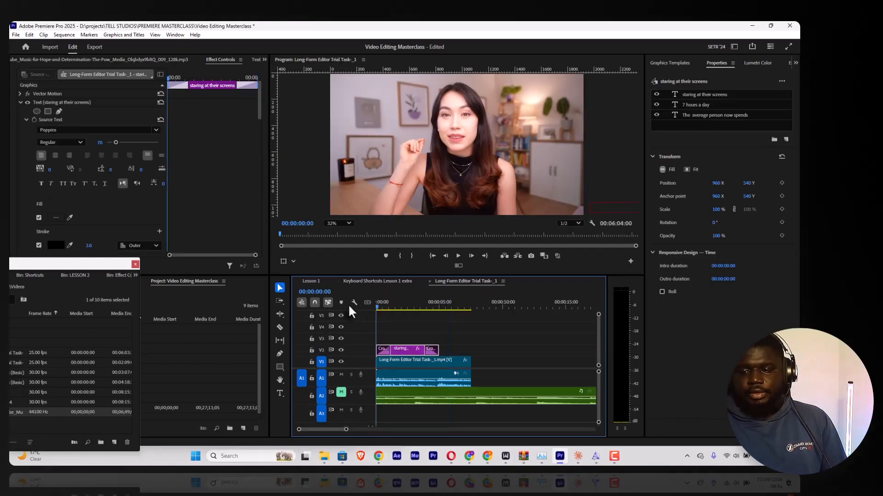
{"action": "key", "text": "space"}
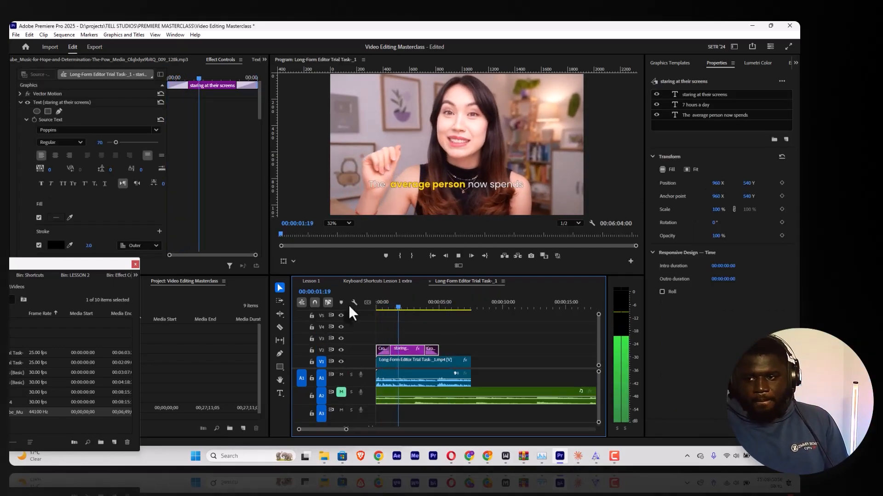
{"action": "key", "text": "space"}
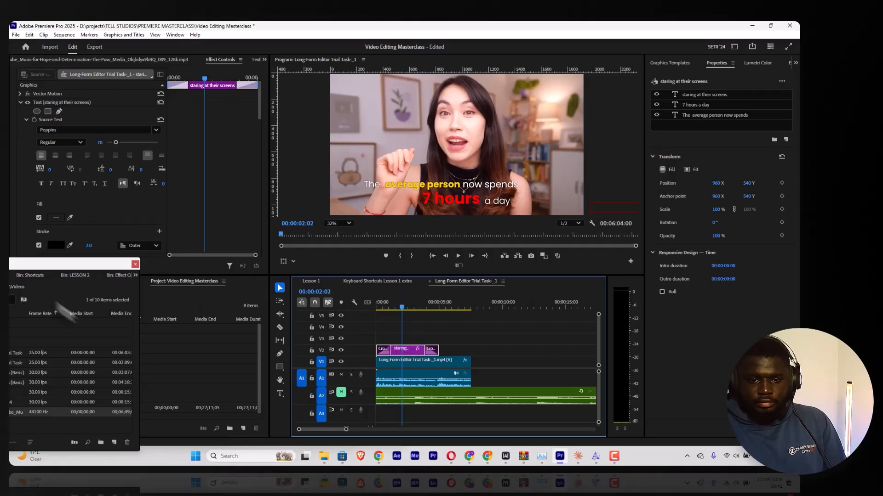
Open the Effects panel grouped with the floating bins and expand the Video Transitions category.
{"action": "left_click_drag", "start_coordinate": [41, 265], "coordinate": [171, 182]}
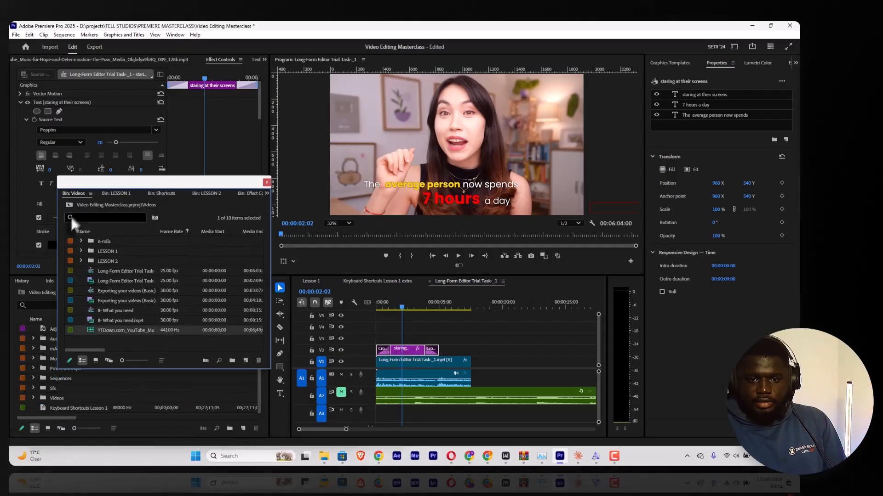
{"action": "left_click", "coordinate": [253, 195]}
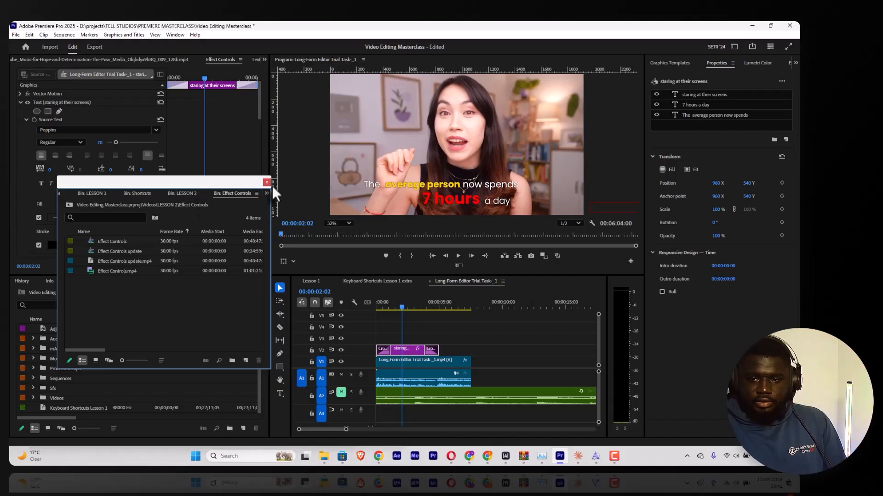
{"action": "left_click", "coordinate": [266, 194]}
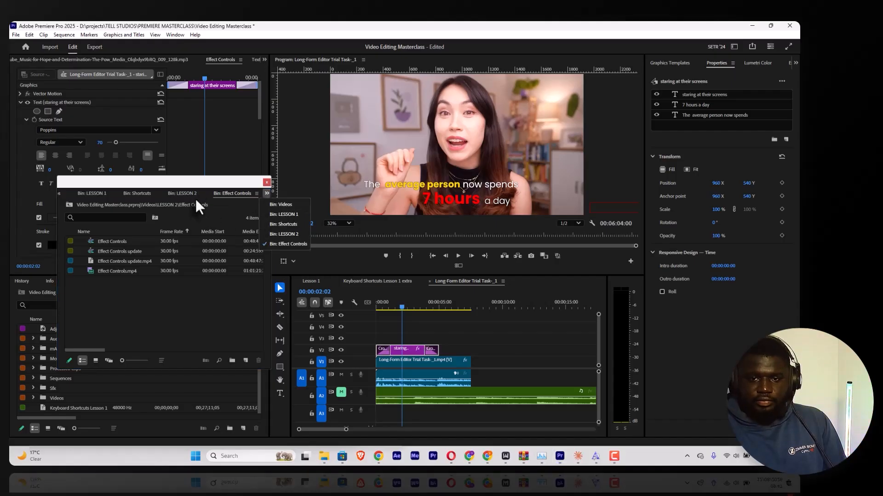
{"action": "left_click_drag", "start_coordinate": [180, 183], "coordinate": [163, 329]}
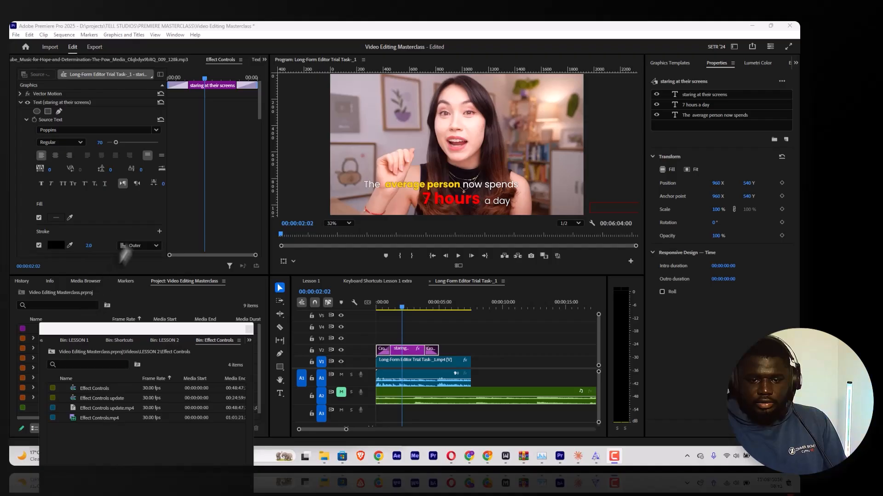
{"action": "left_click", "coordinate": [176, 35]}
{"action": "left_click", "coordinate": [197, 150]}
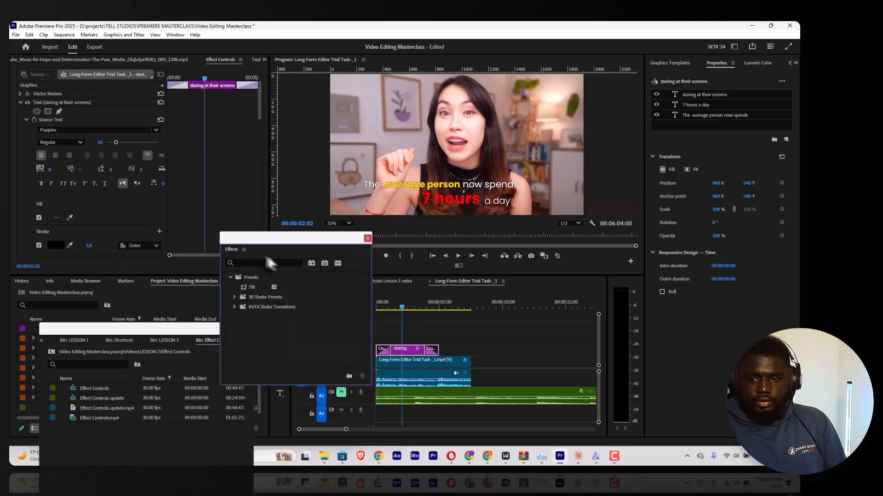
{"action": "left_click_drag", "start_coordinate": [228, 248], "coordinate": [178, 332]}
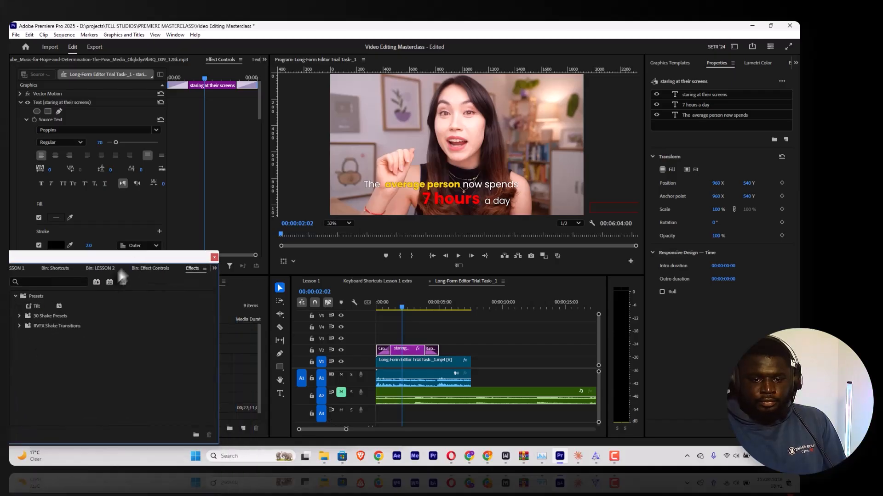
{"action": "left_click_drag", "start_coordinate": [90, 255], "coordinate": [146, 248]}
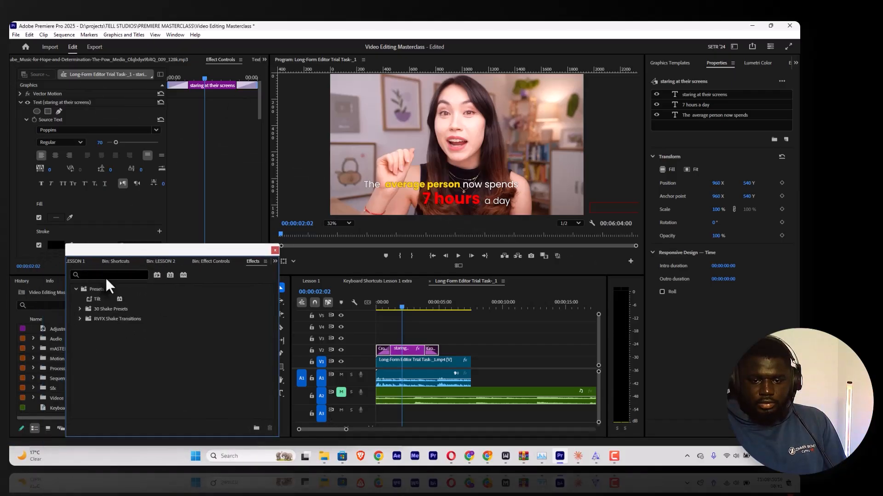
{"action": "left_click", "coordinate": [76, 287]}
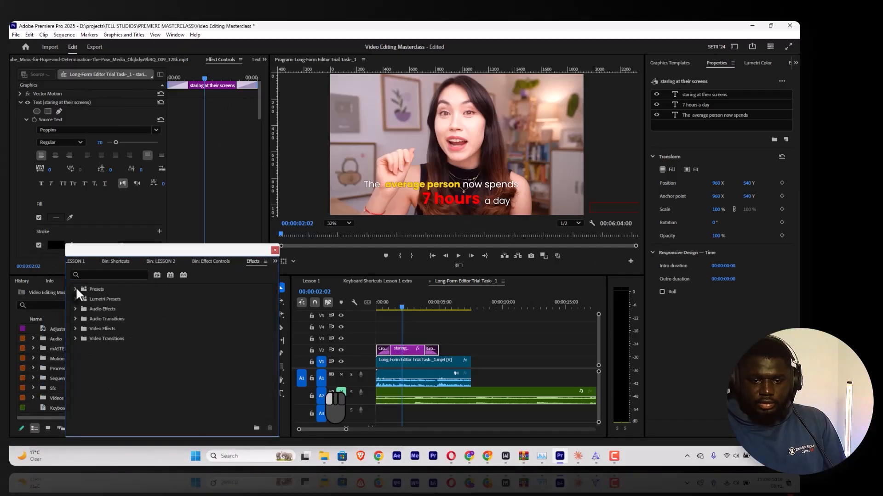
{"action": "left_click", "coordinate": [75, 338]}
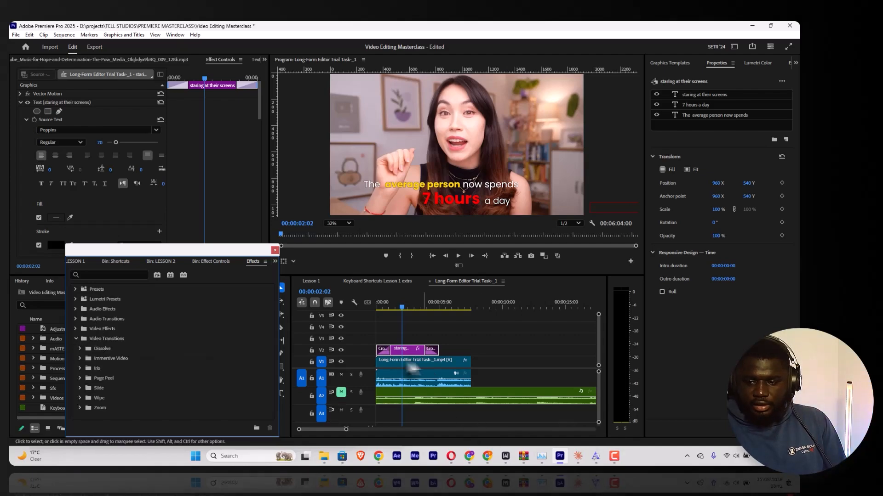
Delete the Cross Dissolves at both ends of the caption clip and reapply the default transition to both ends.
{"action": "left_click", "coordinate": [386, 353]}
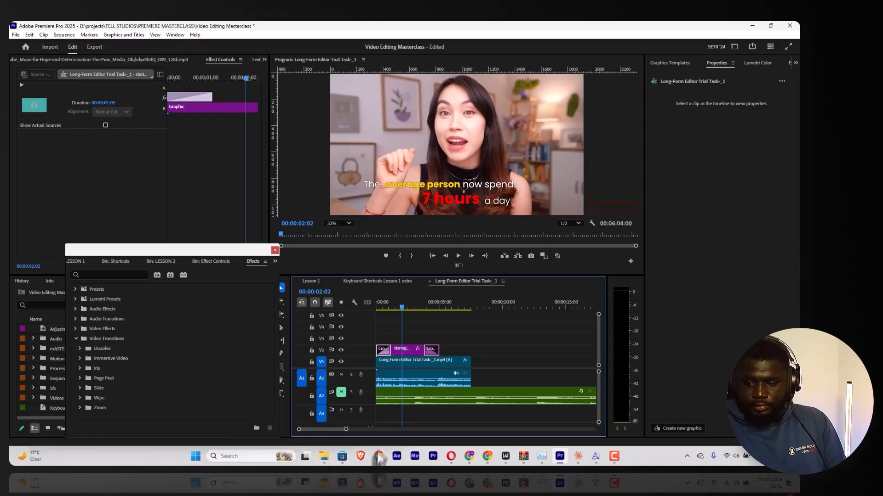
{"action": "left_click_drag", "start_coordinate": [345, 433], "coordinate": [340, 430]}
{"action": "left_click", "coordinate": [446, 351]}
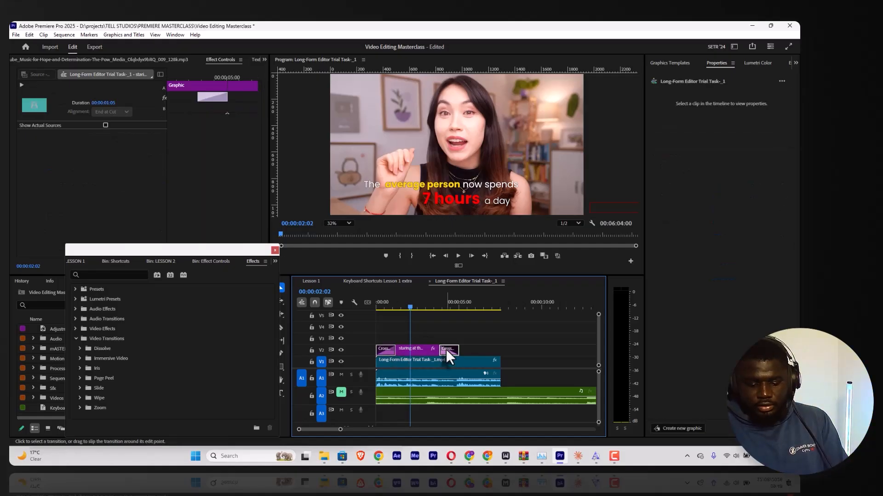
{"action": "key", "text": "BackSpace"}
{"action": "left_click", "coordinate": [390, 348]}
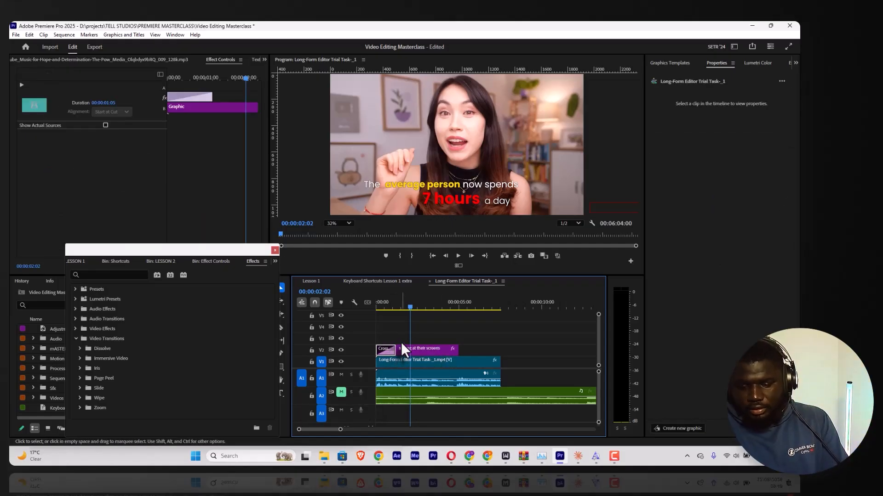
{"action": "key", "text": "BackSpace"}
{"action": "left_click", "coordinate": [399, 350]}
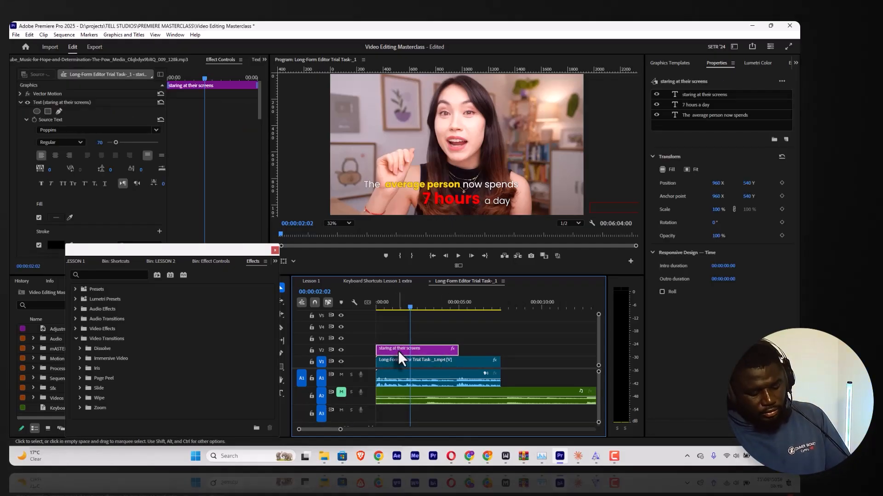
{"action": "key", "text": "ctrl+d"}
Close the Keyboard Shortcuts Lesson 1 extra sequence and play the Long-Form Editor Trial Task sequence from the start.
{"action": "left_click", "coordinate": [393, 281]}
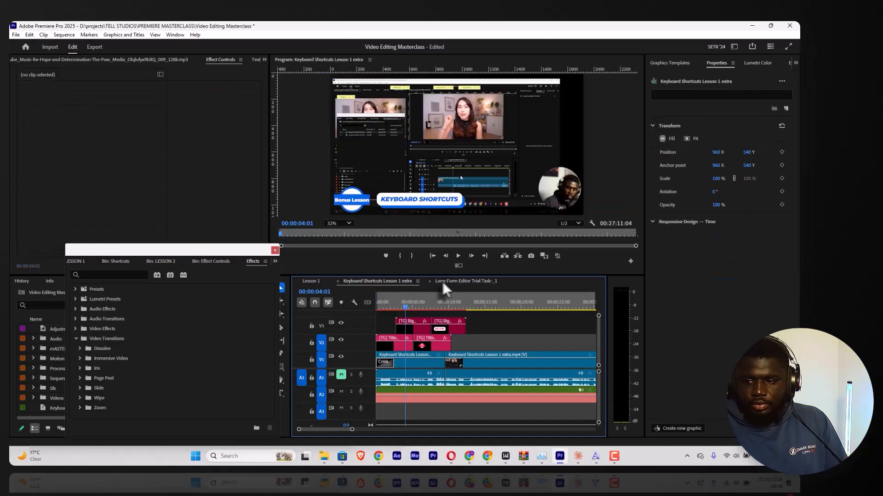
{"action": "left_click", "coordinate": [338, 282]}
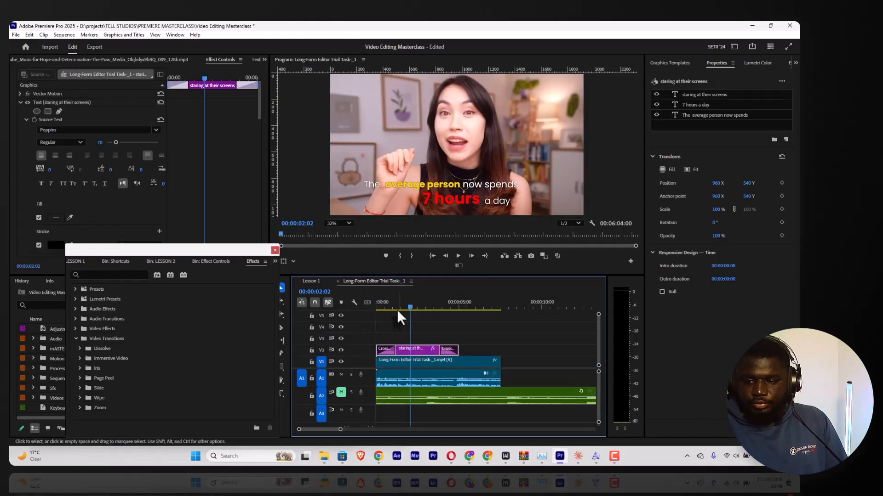
{"action": "left_click_drag", "start_coordinate": [378, 301], "coordinate": [361, 299]}
{"action": "key", "text": "space"}
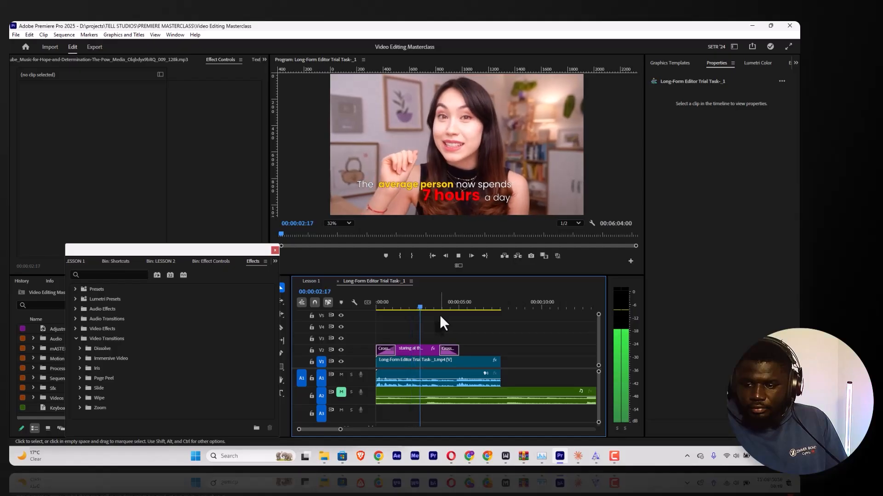
{"action": "key", "text": "space"}
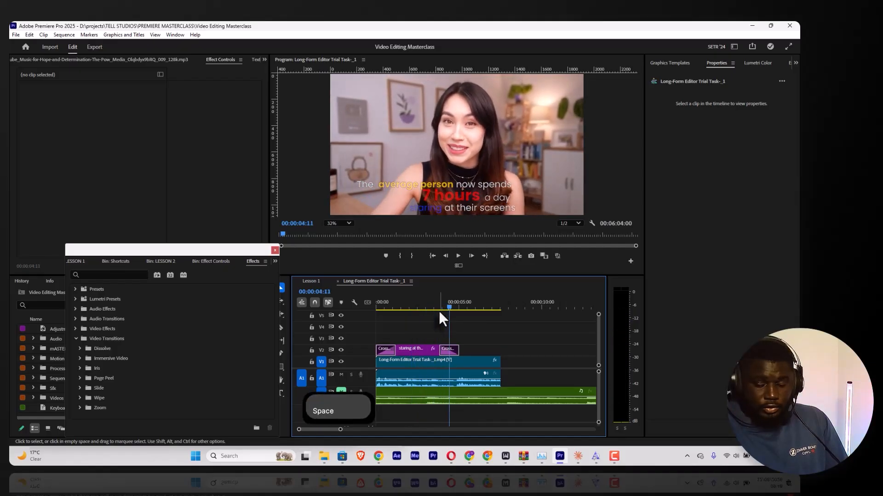
Expand the Dissolve transitions and apply Cross Dissolve to the end of the caption clip.
{"action": "left_click", "coordinate": [407, 348]}
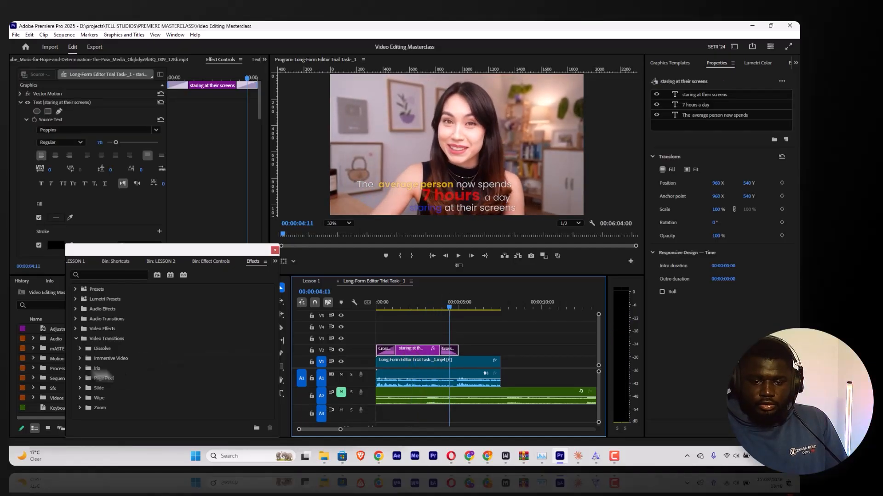
{"action": "left_click", "coordinate": [80, 349]}
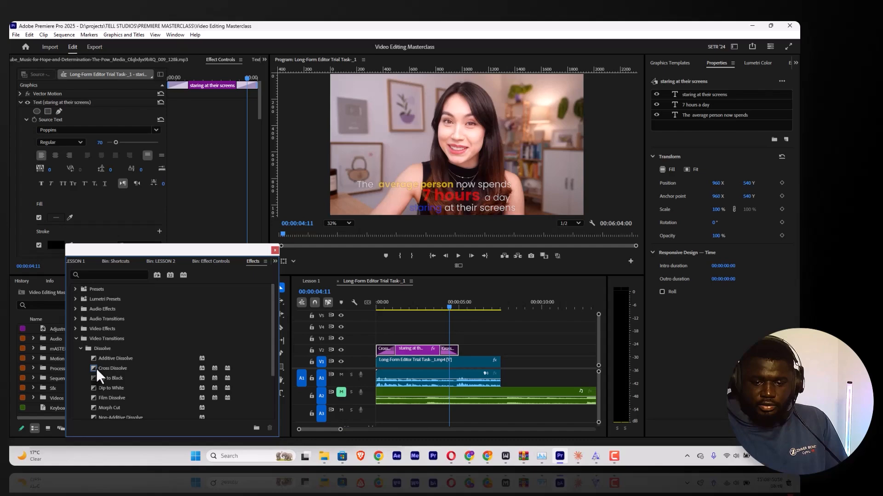
{"action": "left_click_drag", "start_coordinate": [95, 368], "coordinate": [446, 347]}
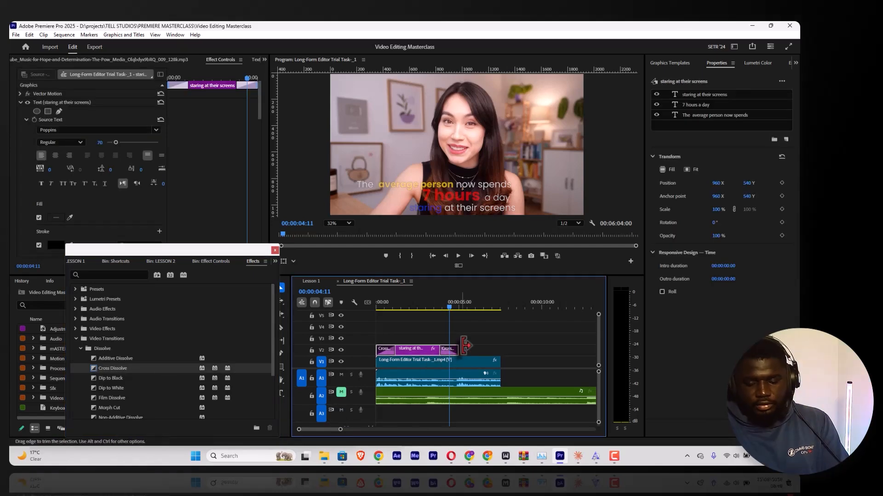
{"action": "left_click", "coordinate": [463, 345]}
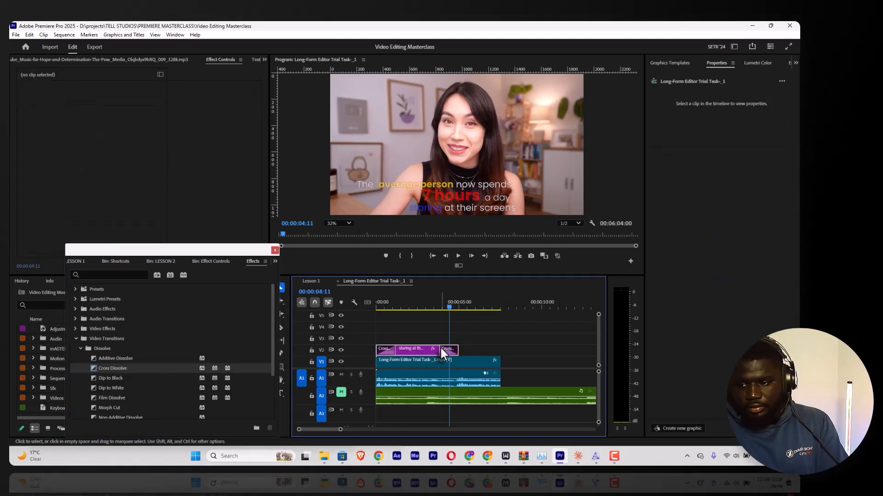
Delete the Cross Dissolve transitions from the end and the start of the caption clip.
{"action": "left_click", "coordinate": [442, 348]}
{"action": "left_click", "coordinate": [447, 352]}
{"action": "key", "text": "BackSpace"}
{"action": "left_click", "coordinate": [385, 353]}
{"action": "key", "text": "BackSpace"}
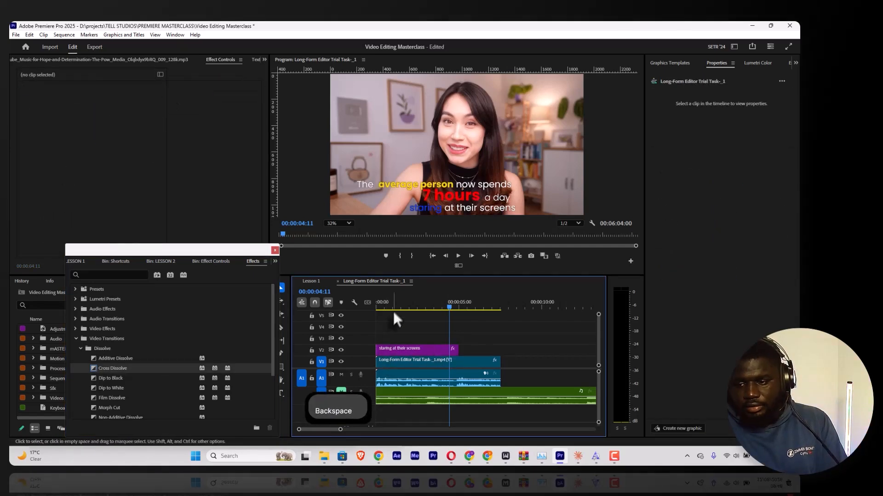
Play the sequence from the start to review the caption without its dissolves.
{"action": "key", "text": "Home"}
{"action": "key", "text": "space"}
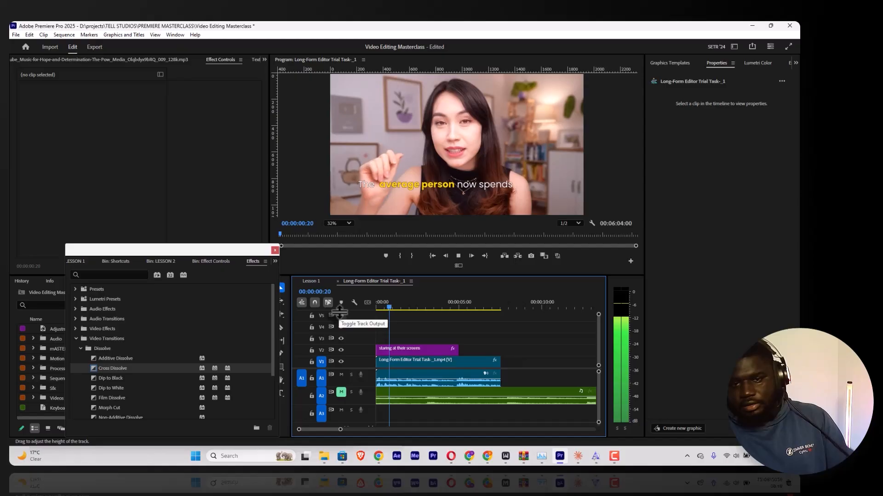
{"action": "key", "text": "space"}
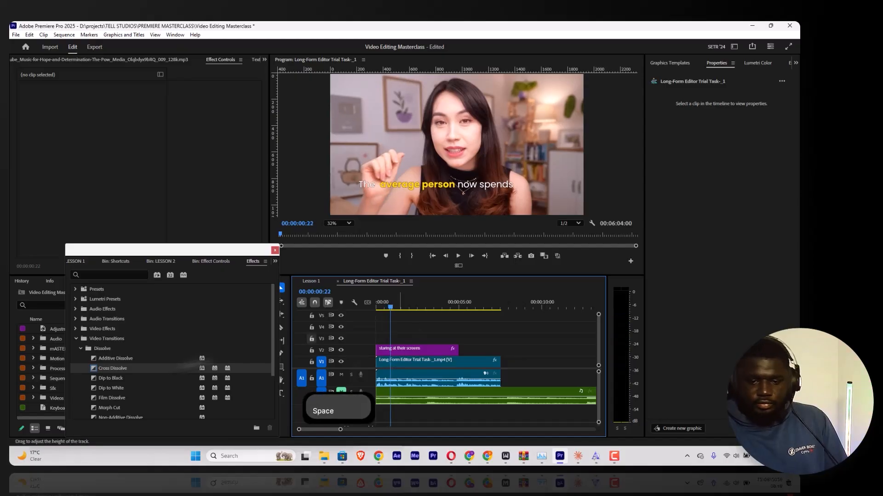
Try the Dip to Black transition at the start of the caption clip, preview it from the beginning, and remove it.
{"action": "left_click_drag", "start_coordinate": [96, 380], "coordinate": [379, 349]}
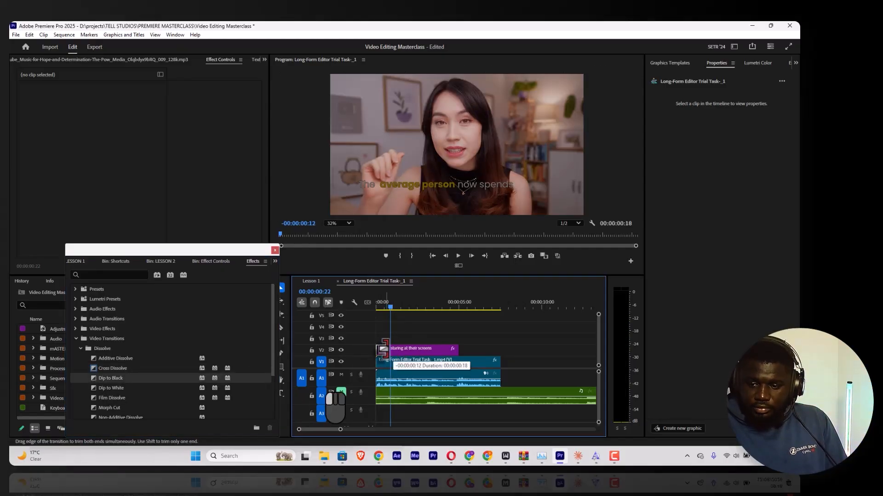
{"action": "left_click_drag", "start_coordinate": [380, 305], "coordinate": [346, 300]}
{"action": "key", "text": "space"}
{"action": "key", "text": "space"}
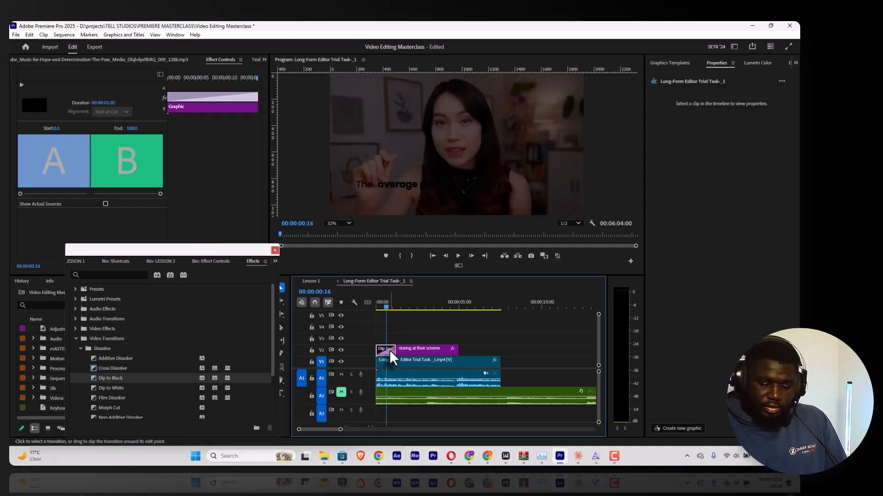
{"action": "key", "text": "BackSpace"}
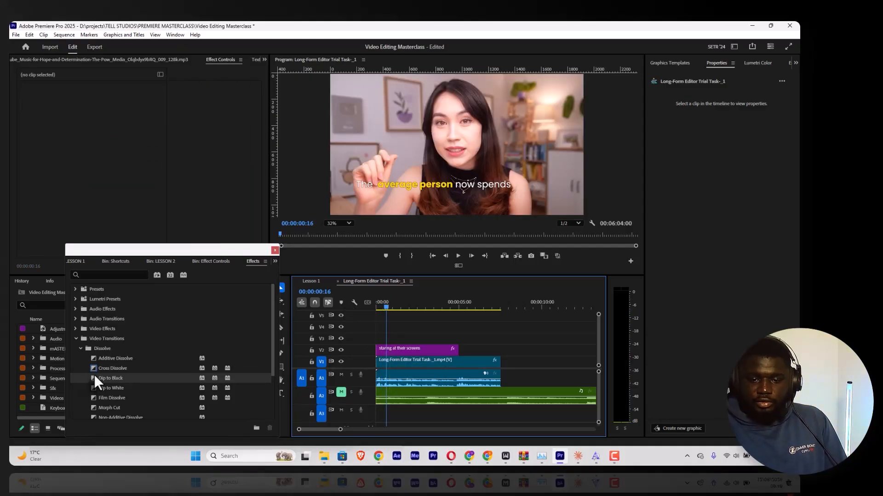
Apply the Dip to Black transition to the start of the talking-head video clip on V1 and preview it.
{"action": "left_click_drag", "start_coordinate": [95, 377], "coordinate": [383, 360]}
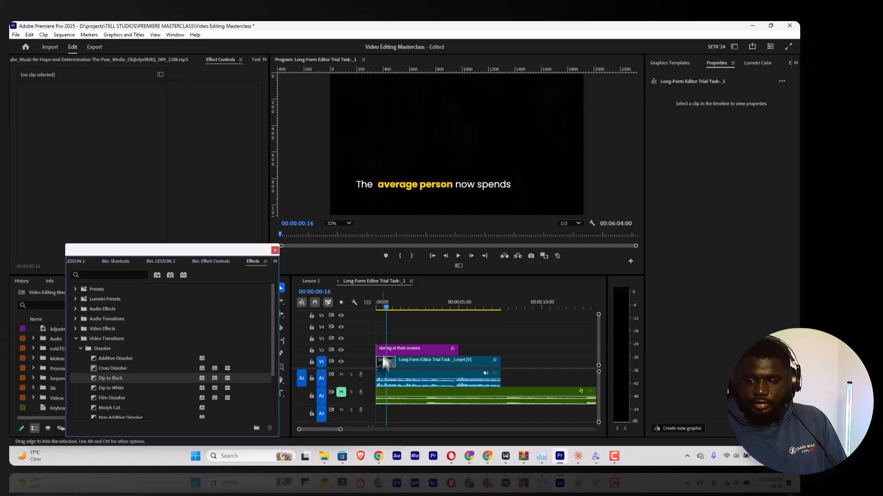
{"action": "key", "text": "space"}
{"action": "key", "text": "space"}
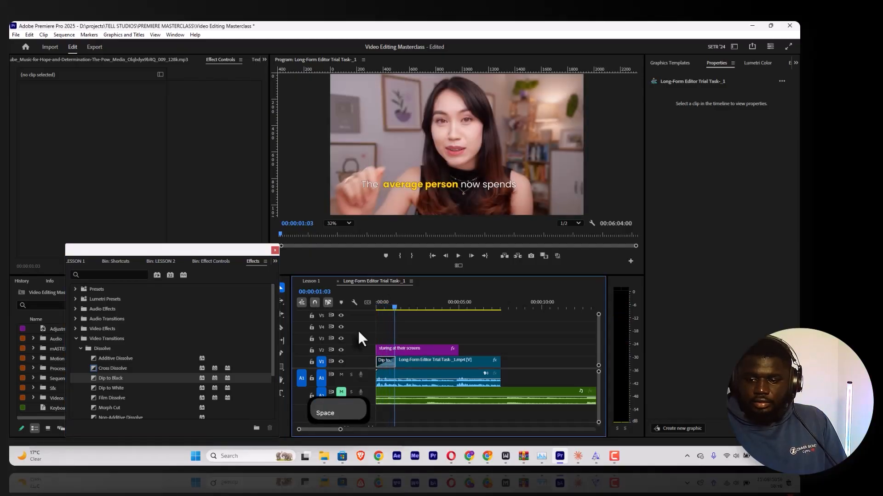
Shorten the Dip to Black transition at the start of the V1 talking-head clip to about 8 frames and preview it from the beginning.
{"action": "left_click_drag", "start_coordinate": [389, 297], "coordinate": [354, 303]}
{"action": "key", "text": "space"}
{"action": "key", "text": "space"}
{"action": "left_click", "coordinate": [387, 366]}
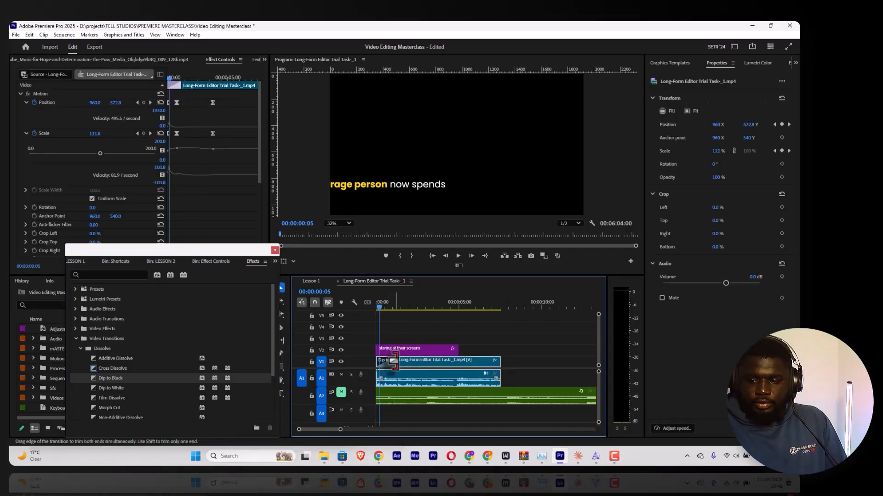
{"action": "left_click_drag", "start_coordinate": [394, 361], "coordinate": [380, 361]}
{"action": "left_click_drag", "start_coordinate": [386, 303], "coordinate": [361, 303]}
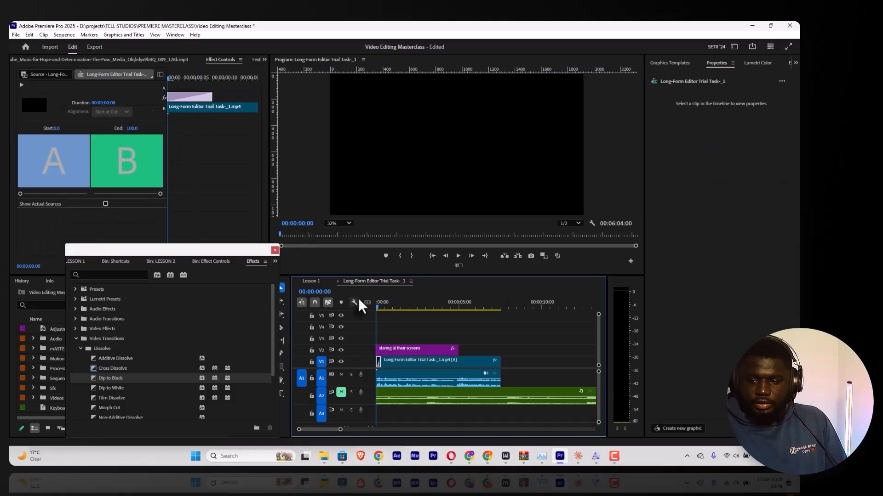
{"action": "key", "text": "space"}
{"action": "key", "text": "space"}
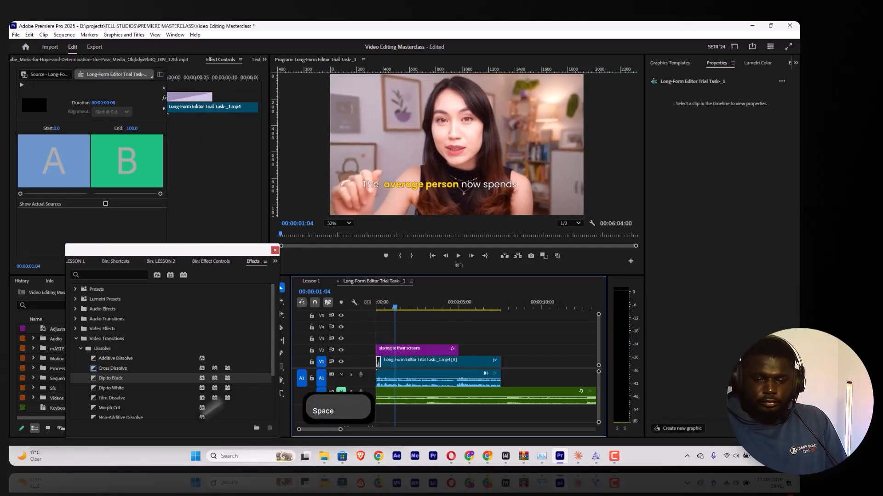
{"action": "key", "text": "space"}
{"action": "key", "text": "space"}
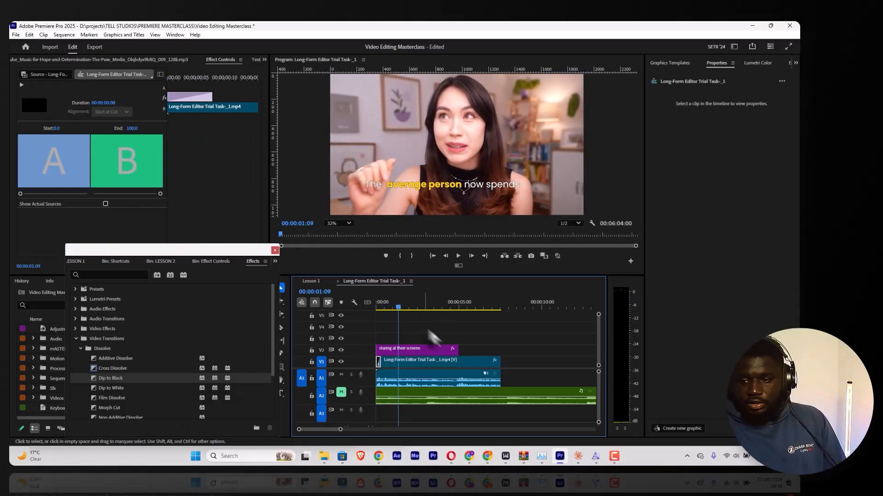
Collapse the Video Transitions folder and replay the sequence's opening to review the caption clip on V2, leaving that clip selected.
{"action": "left_click", "coordinate": [76, 339]}
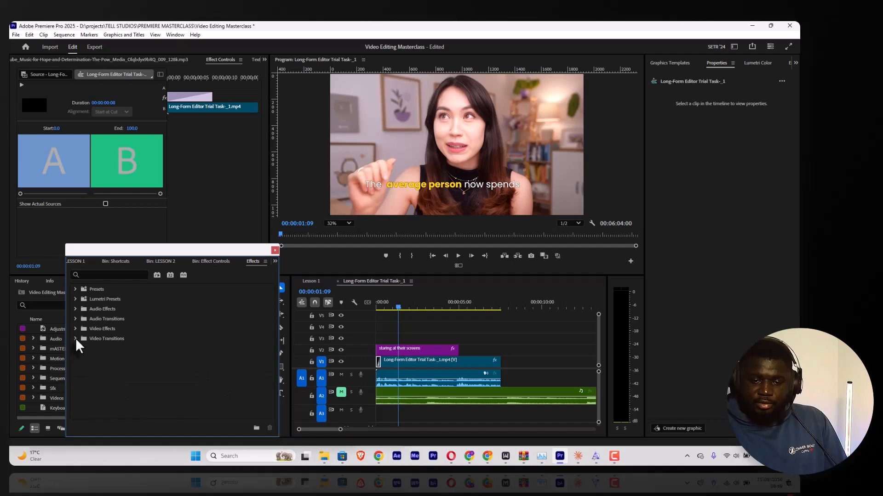
{"action": "left_click", "coordinate": [427, 348]}
{"action": "left_click", "coordinate": [426, 336]}
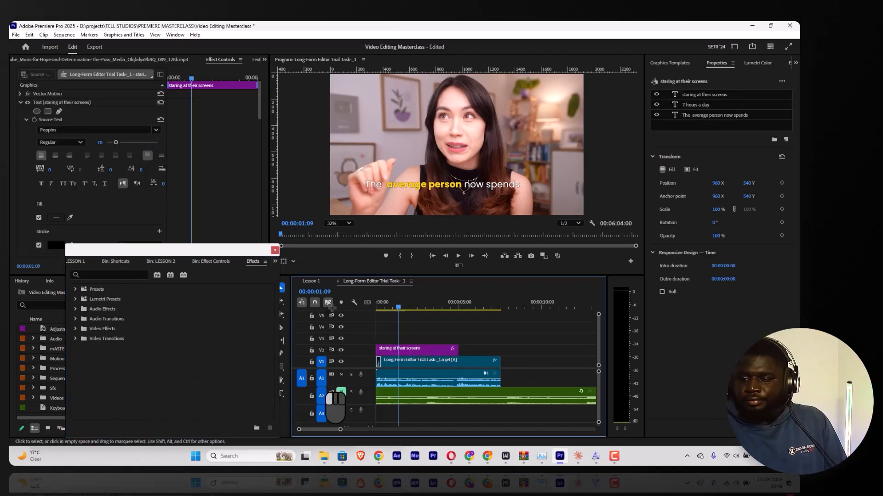
{"action": "left_click_drag", "start_coordinate": [398, 307], "coordinate": [367, 307]}
{"action": "key", "text": "space"}
{"action": "key", "text": "space"}
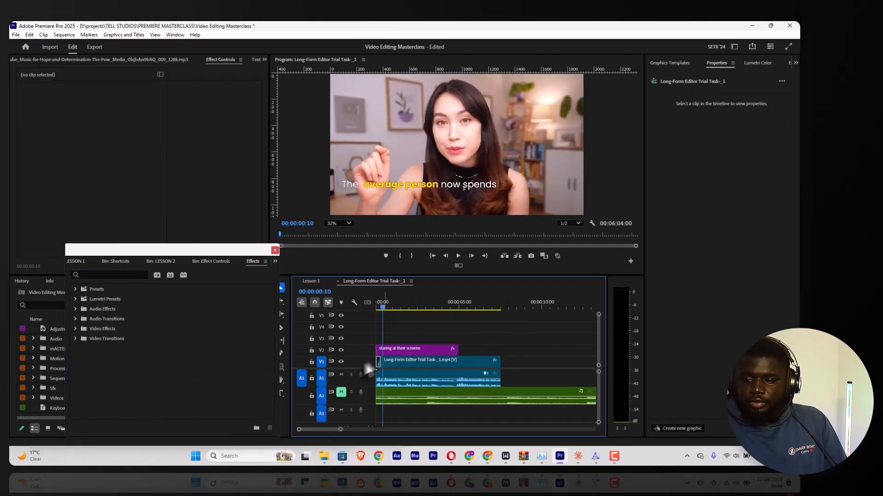
{"action": "left_click", "coordinate": [419, 349]}
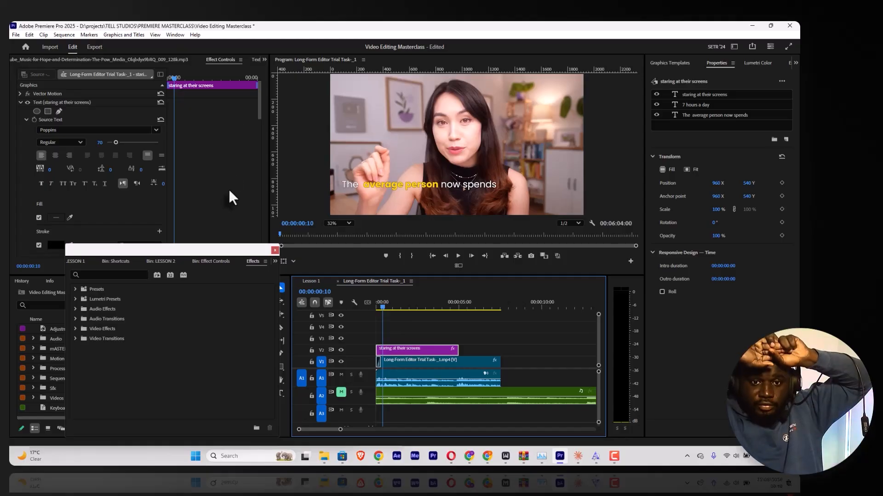